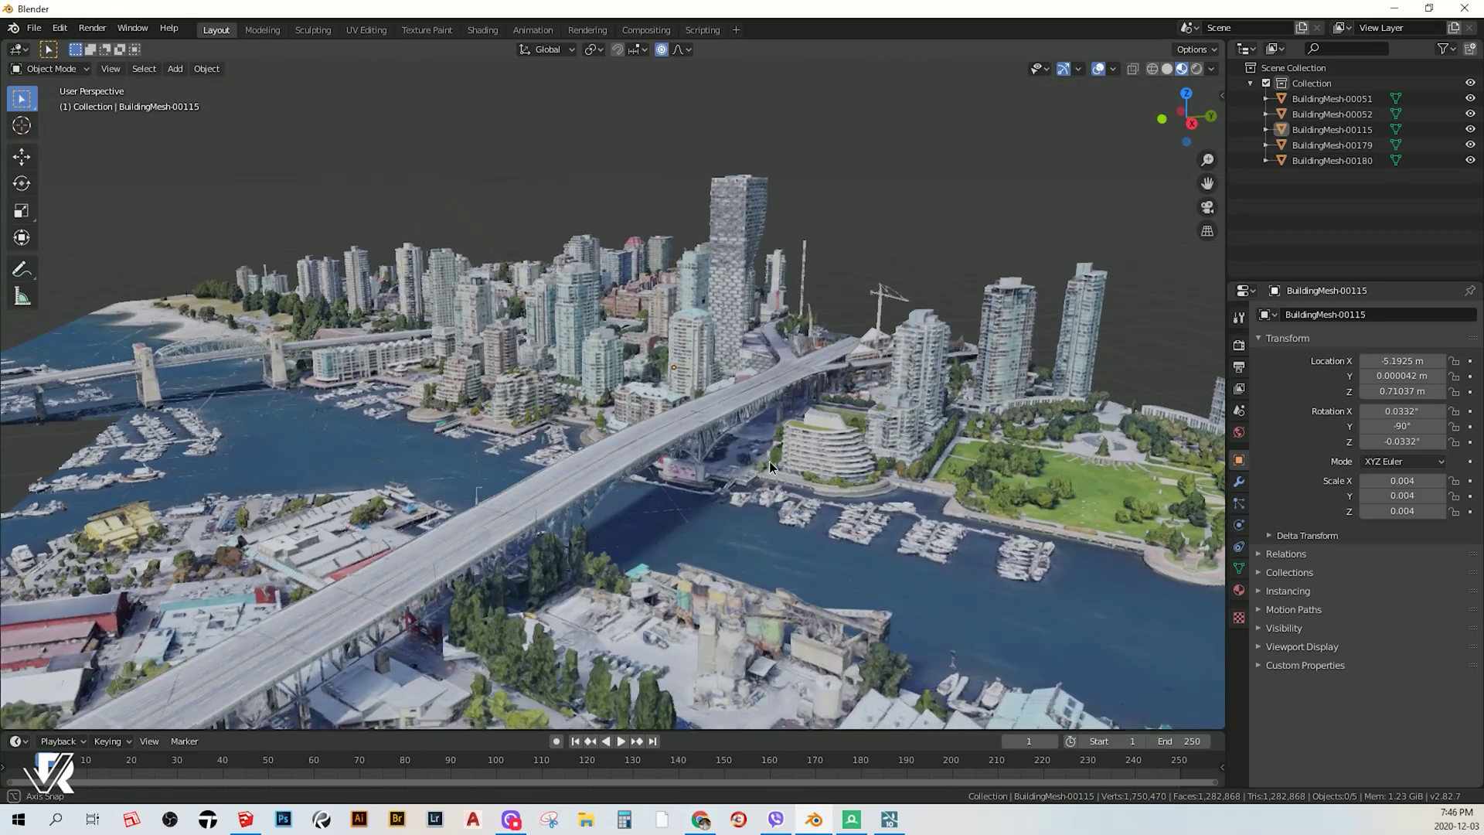
# Orbit and fly the camera to a low view of the Vancouver towers
pyautogui.moveTo(667, 457); pyautogui.dragTo(603, 478, button='middle')
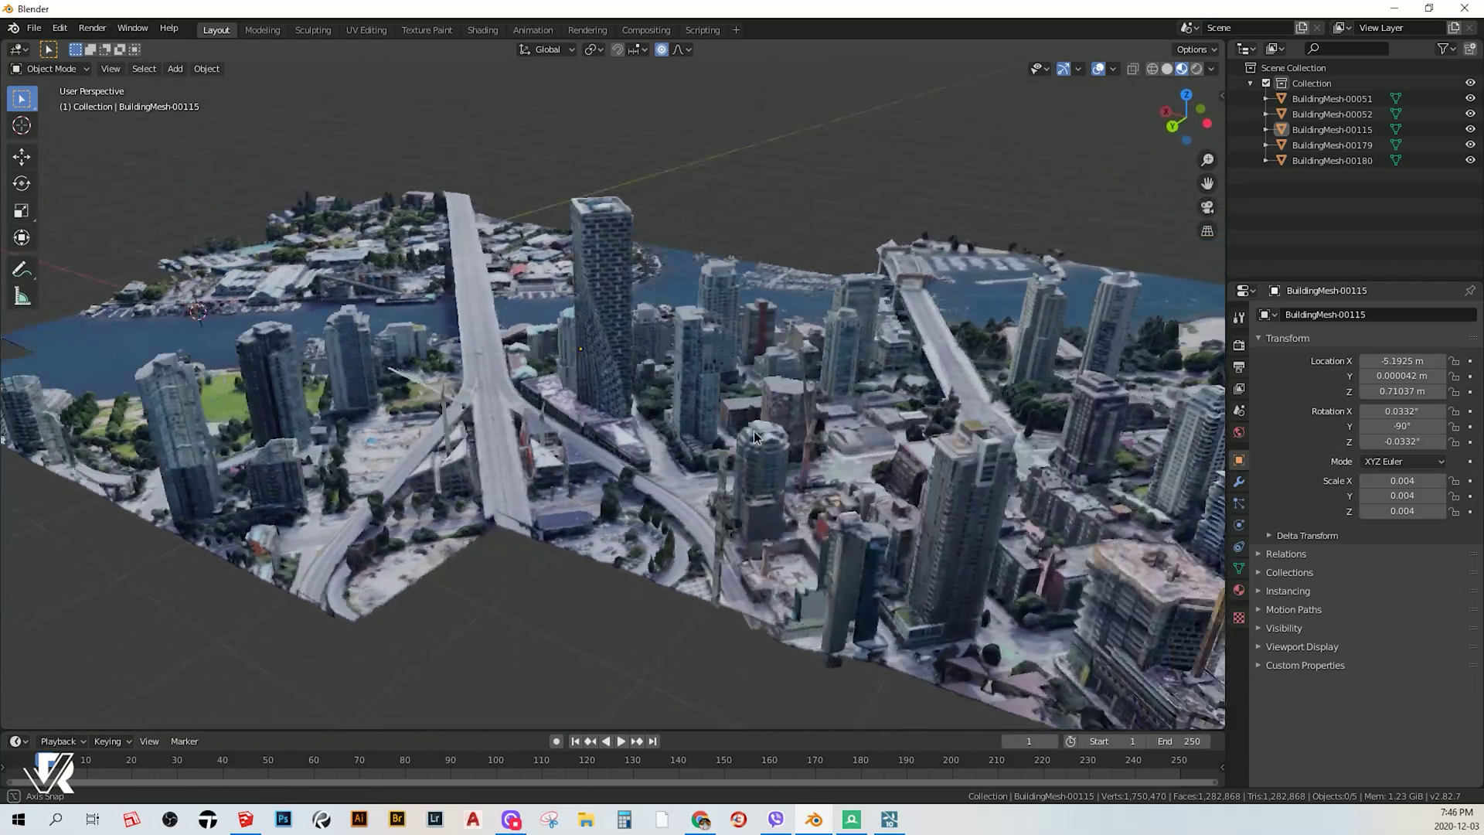
pyautogui.moveTo(603, 478)
pyautogui.mouseDown(button='middle')
pyautogui.moveTo(692, 428)
pyautogui.moveTo(739, 447)
pyautogui.moveTo(525, 490)
pyautogui.moveTo(521, 421)
pyautogui.moveTo(688, 442)
pyautogui.moveTo(612, 469)
pyautogui.moveTo(458, 441)
pyautogui.moveTo(623, 223)
pyautogui.mouseUp(button='middle')
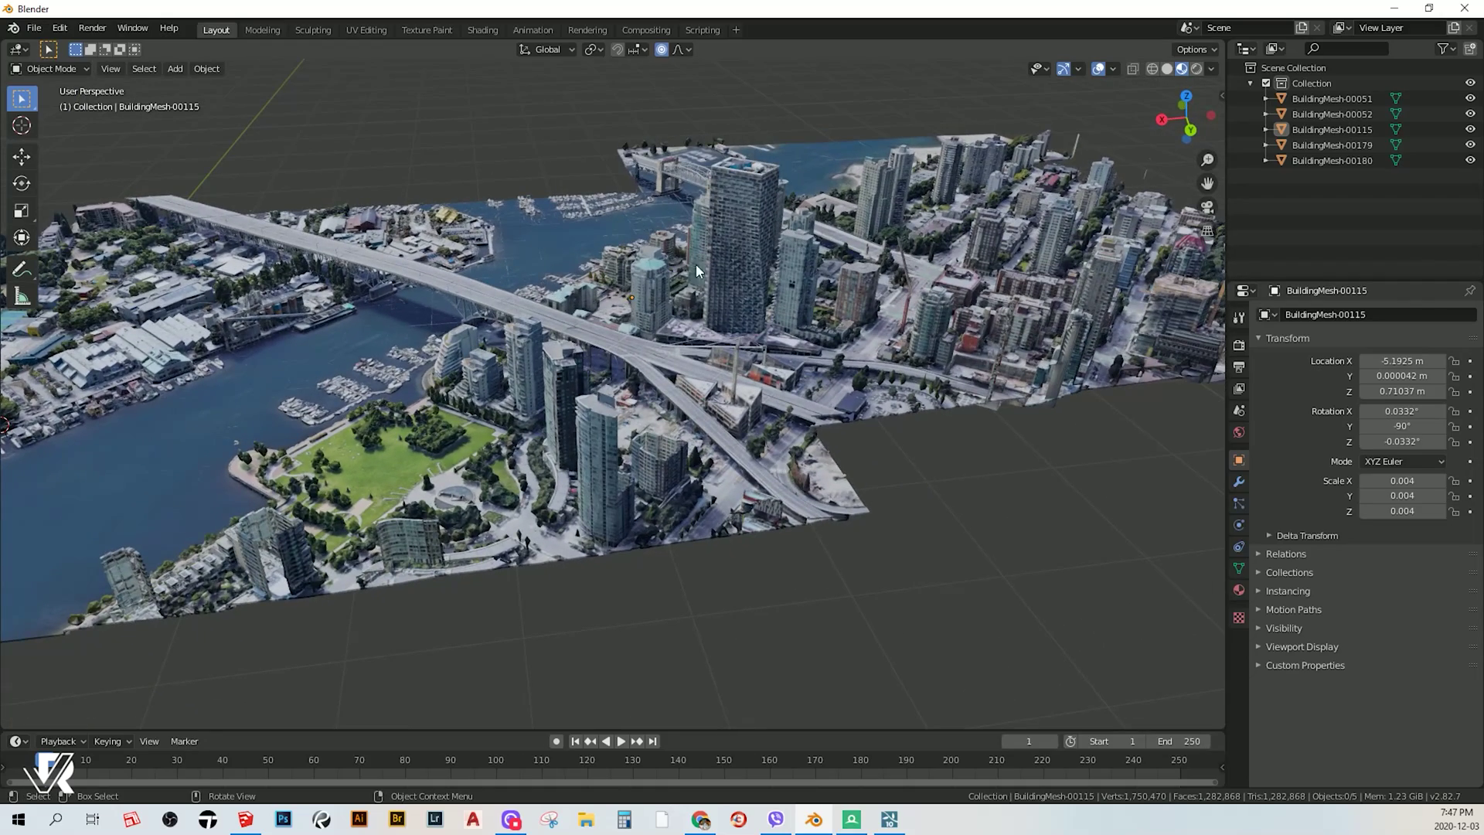
pyautogui.scroll(3, 698, 270)
pyautogui.moveTo(762, 306)
pyautogui.mouseDown(button='middle')
pyautogui.moveTo(764, 411)
pyautogui.moveTo(683, 386)
pyautogui.moveTo(970, 408)
pyautogui.moveTo(996, 370)
pyautogui.moveTo(867, 406)
pyautogui.mouseUp(button='middle')
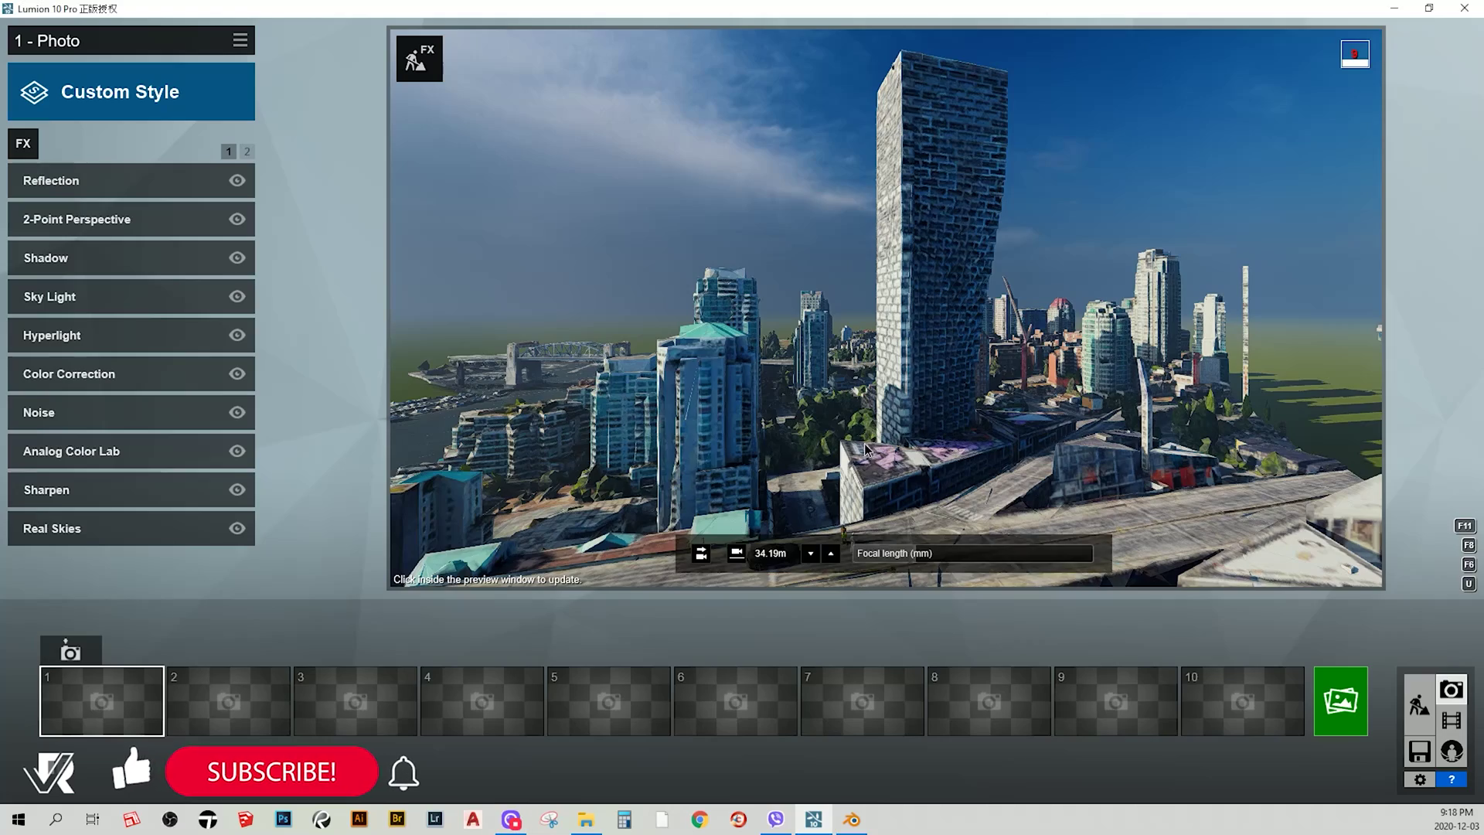
pyautogui.press('w')
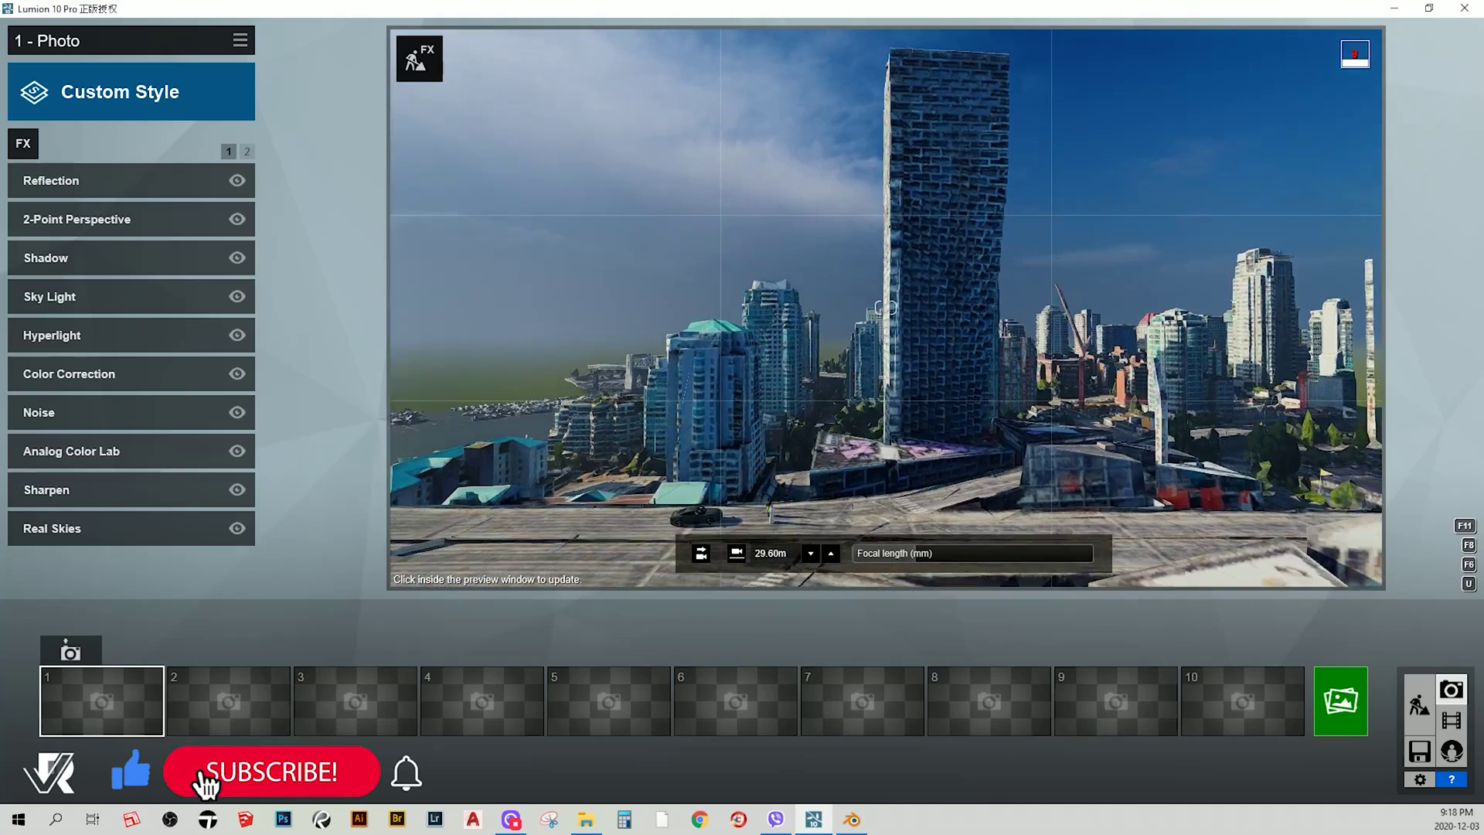
pyautogui.press('w')
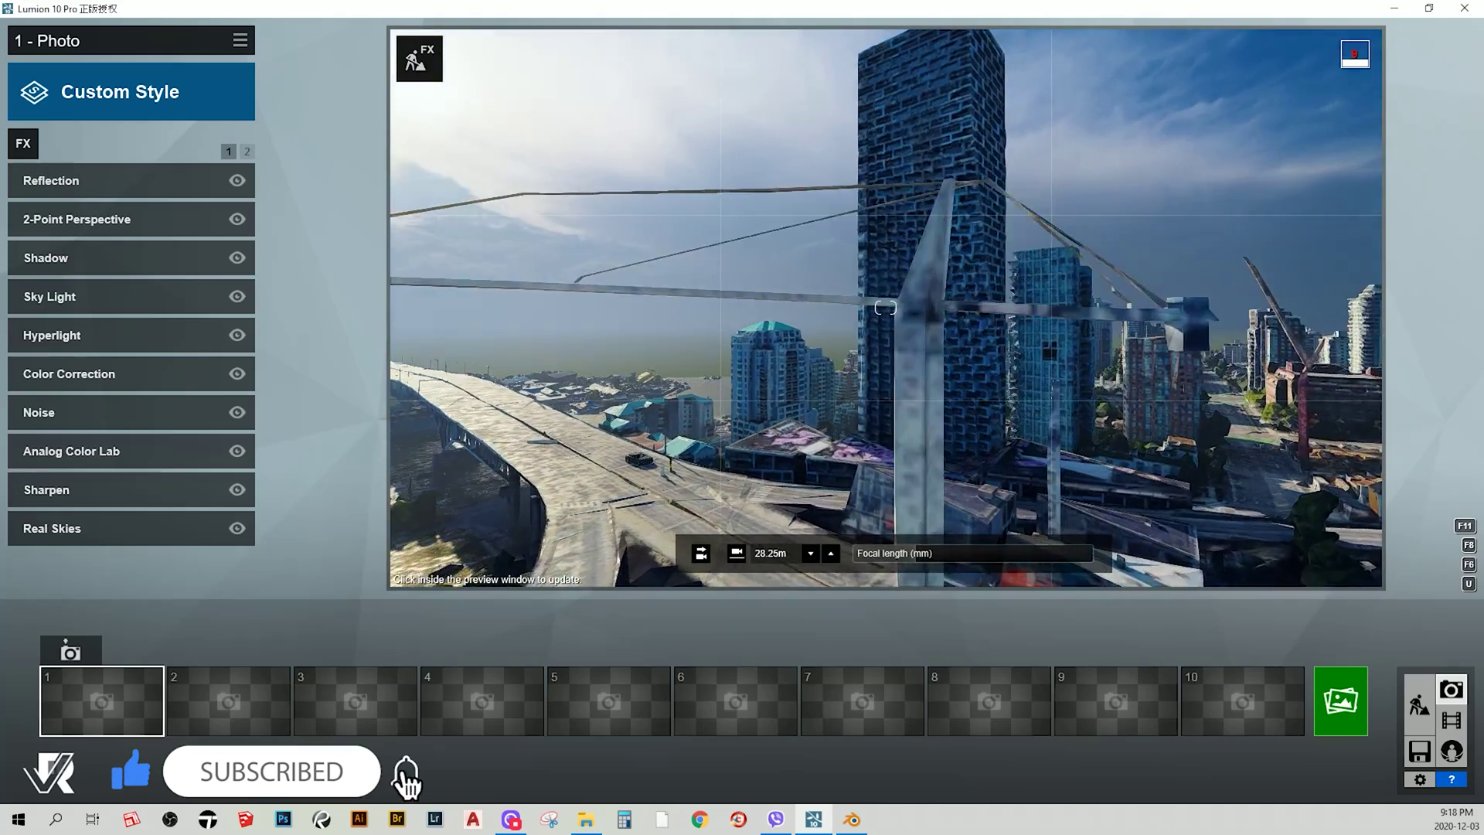
pyautogui.press('q')
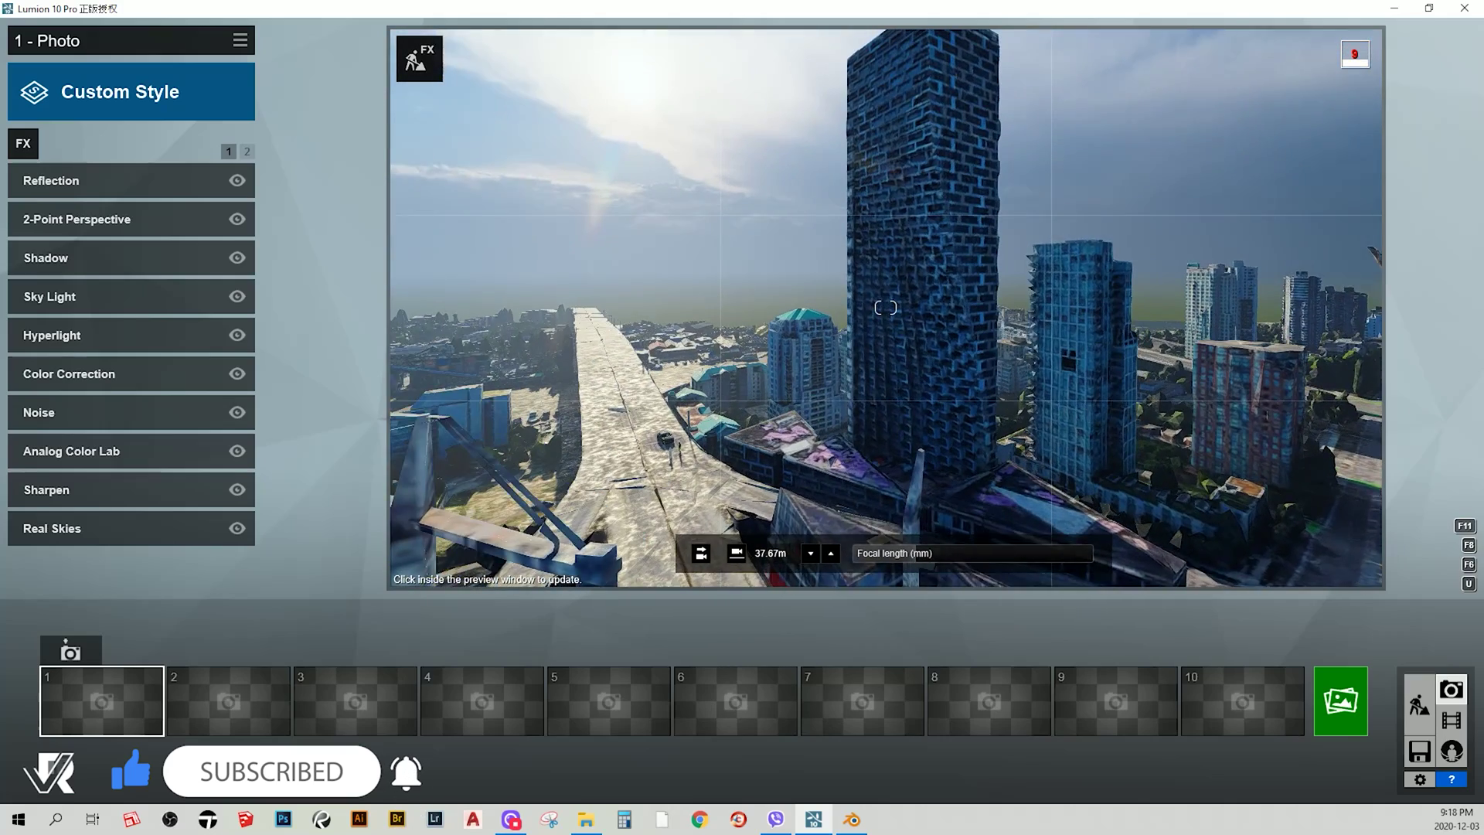
pyautogui.press('e')
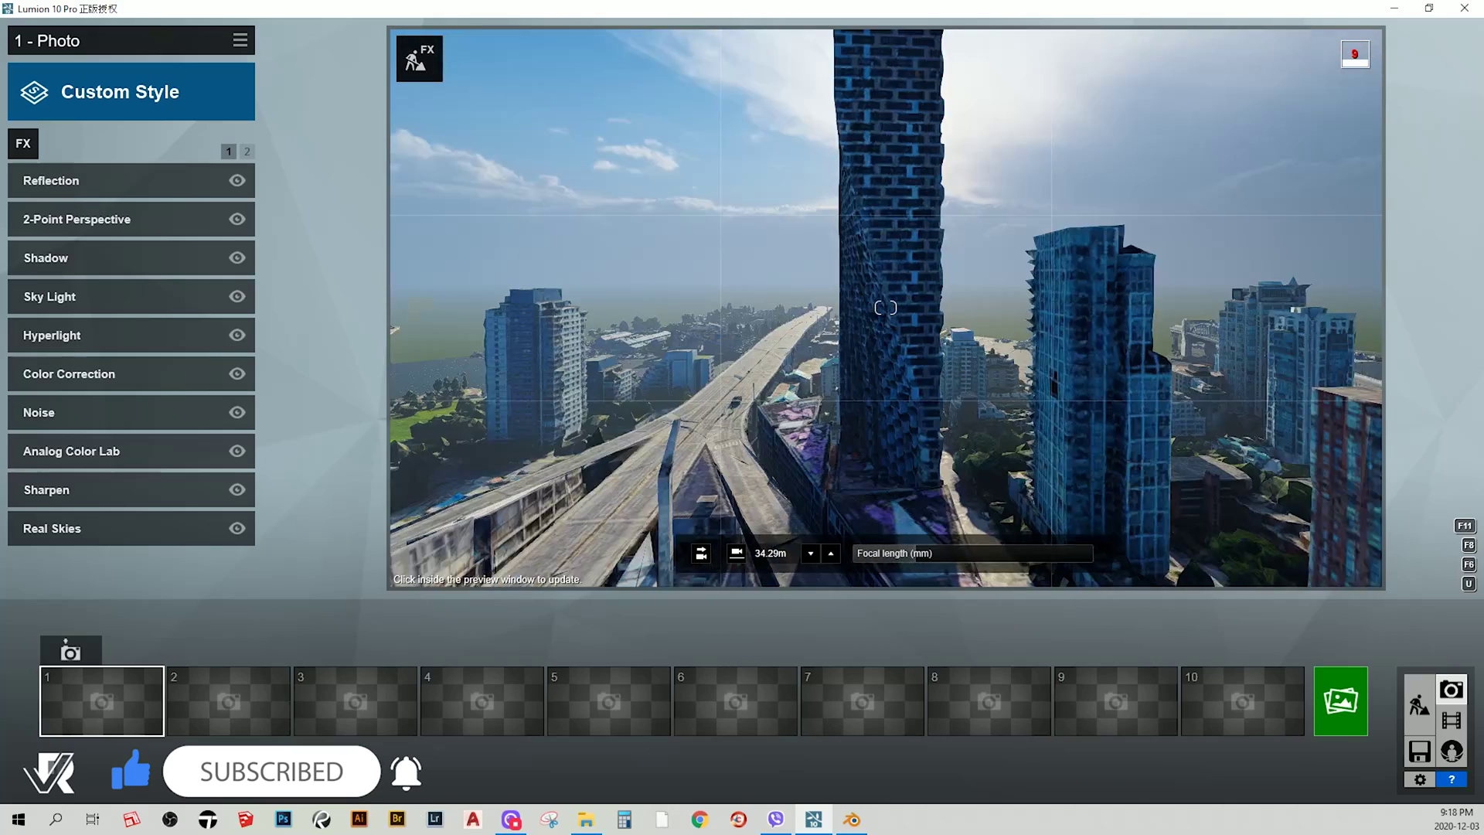
pyautogui.press('q')
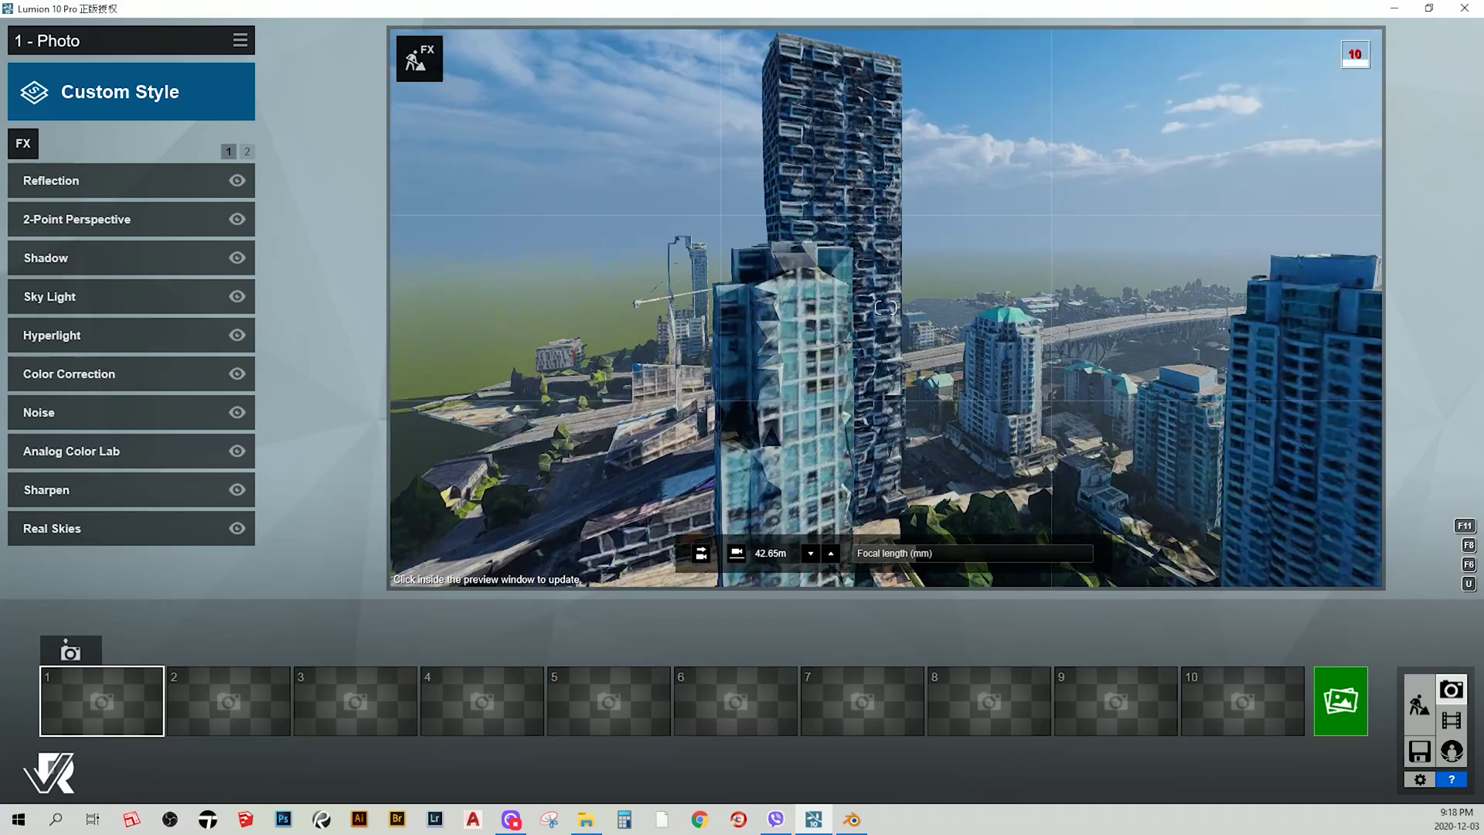
pyautogui.press('s')
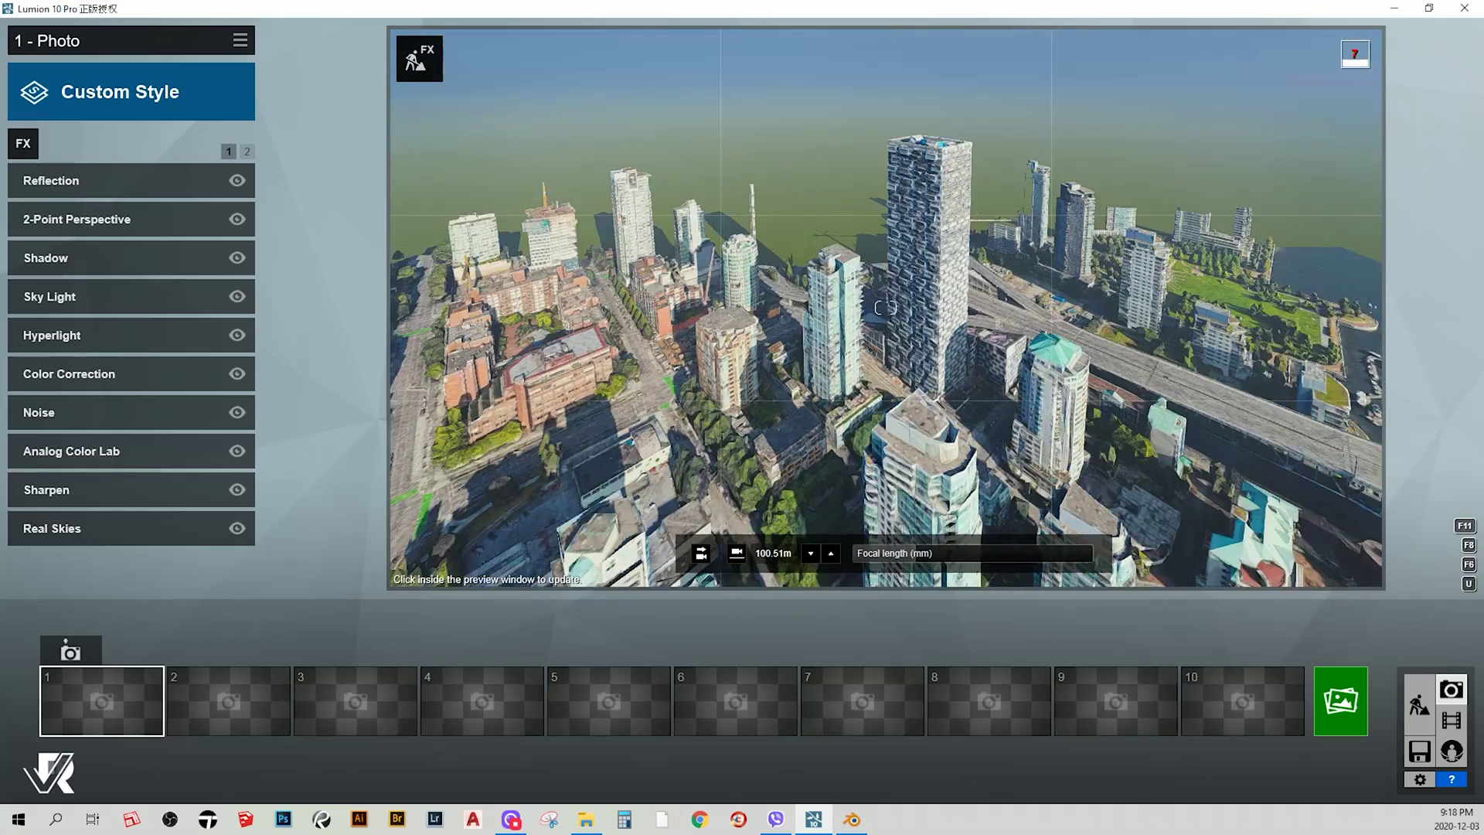
pyautogui.moveTo(885, 307); pyautogui.dragTo(884, 307, button='right')
# Open the Sky Light effect settings and refine the framing around the central tower
pyautogui.click(50, 295)
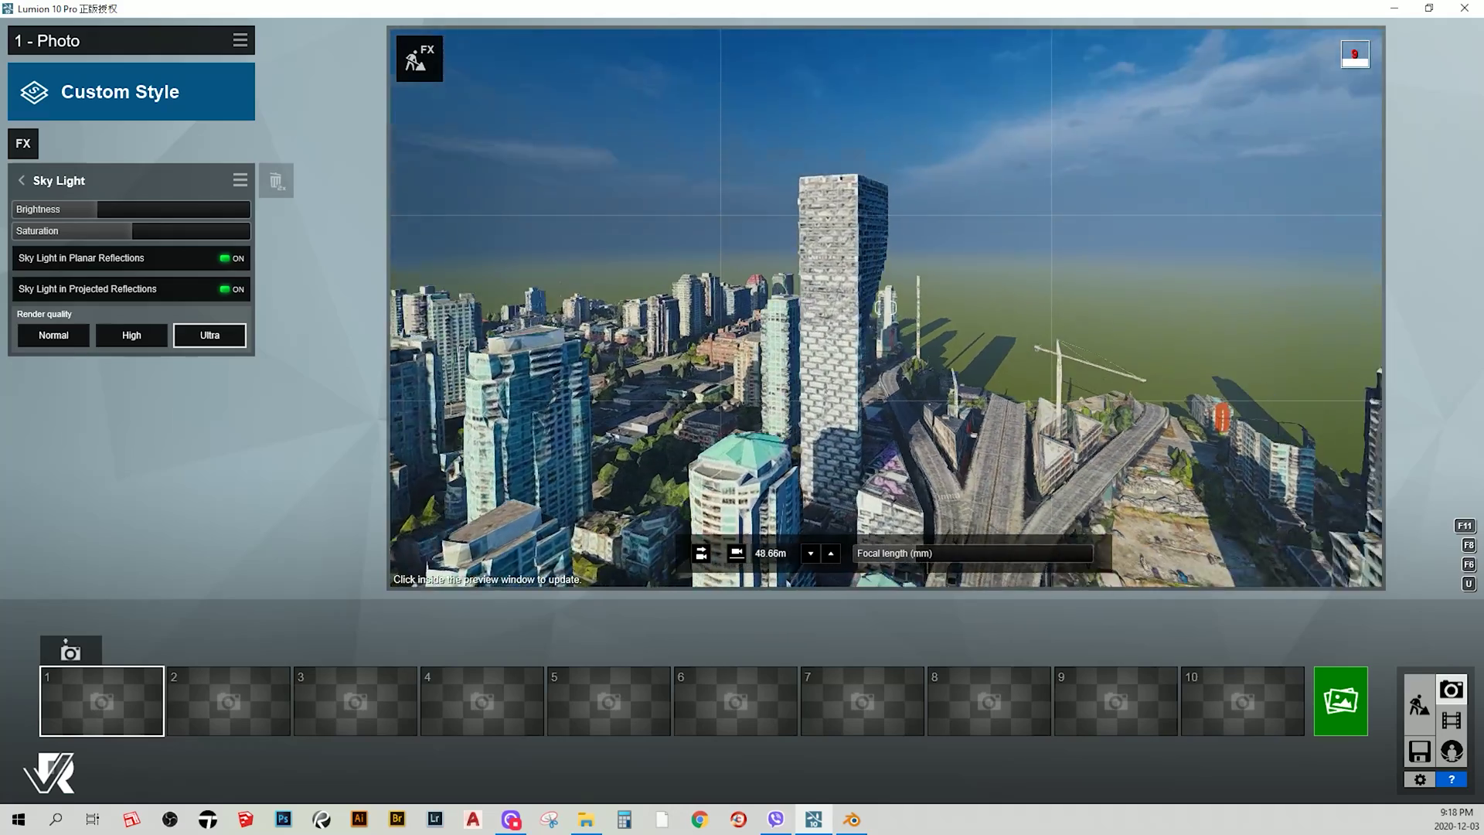
pyautogui.press('w')
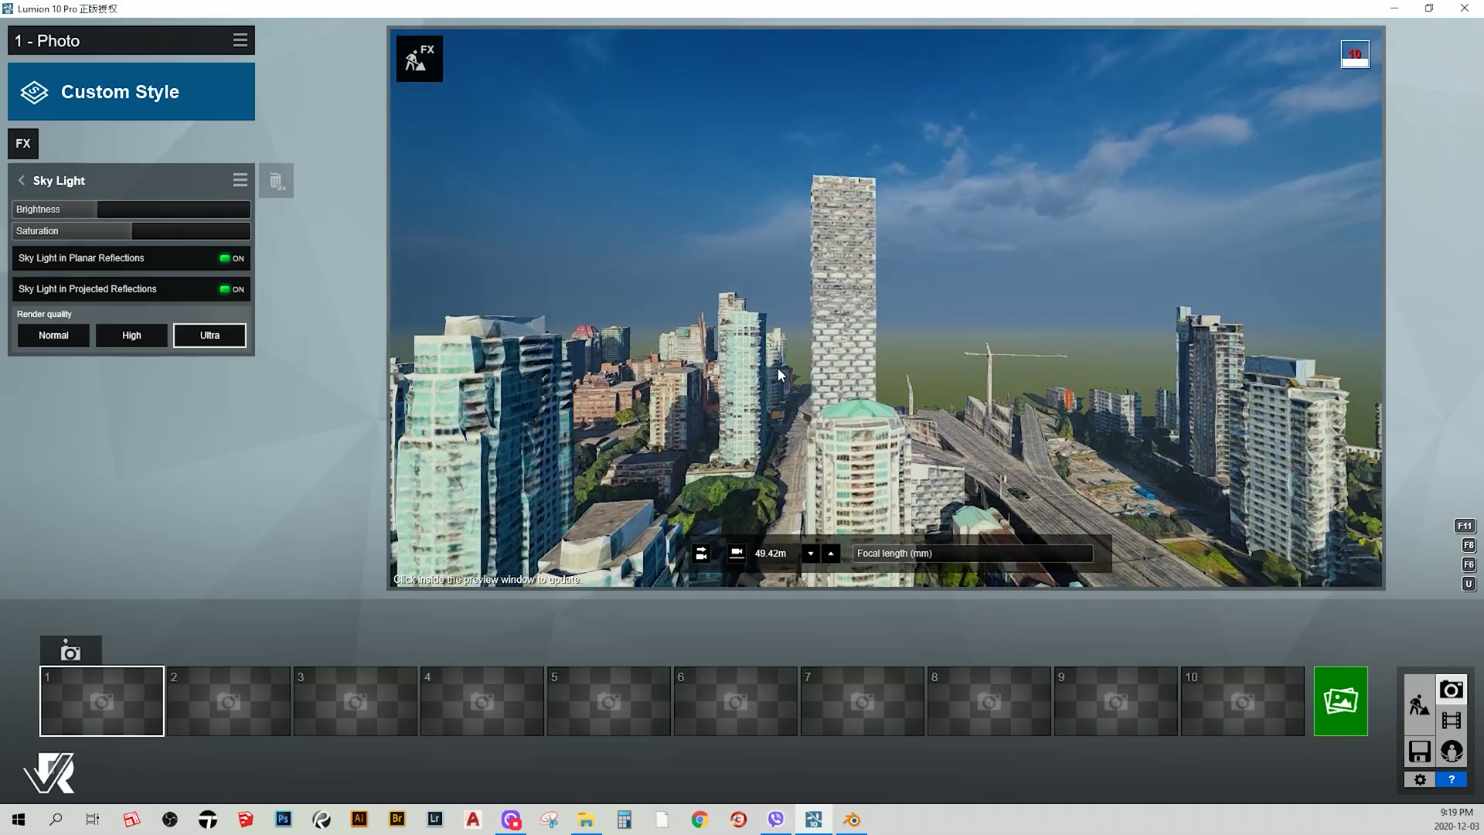
pyautogui.press('s')
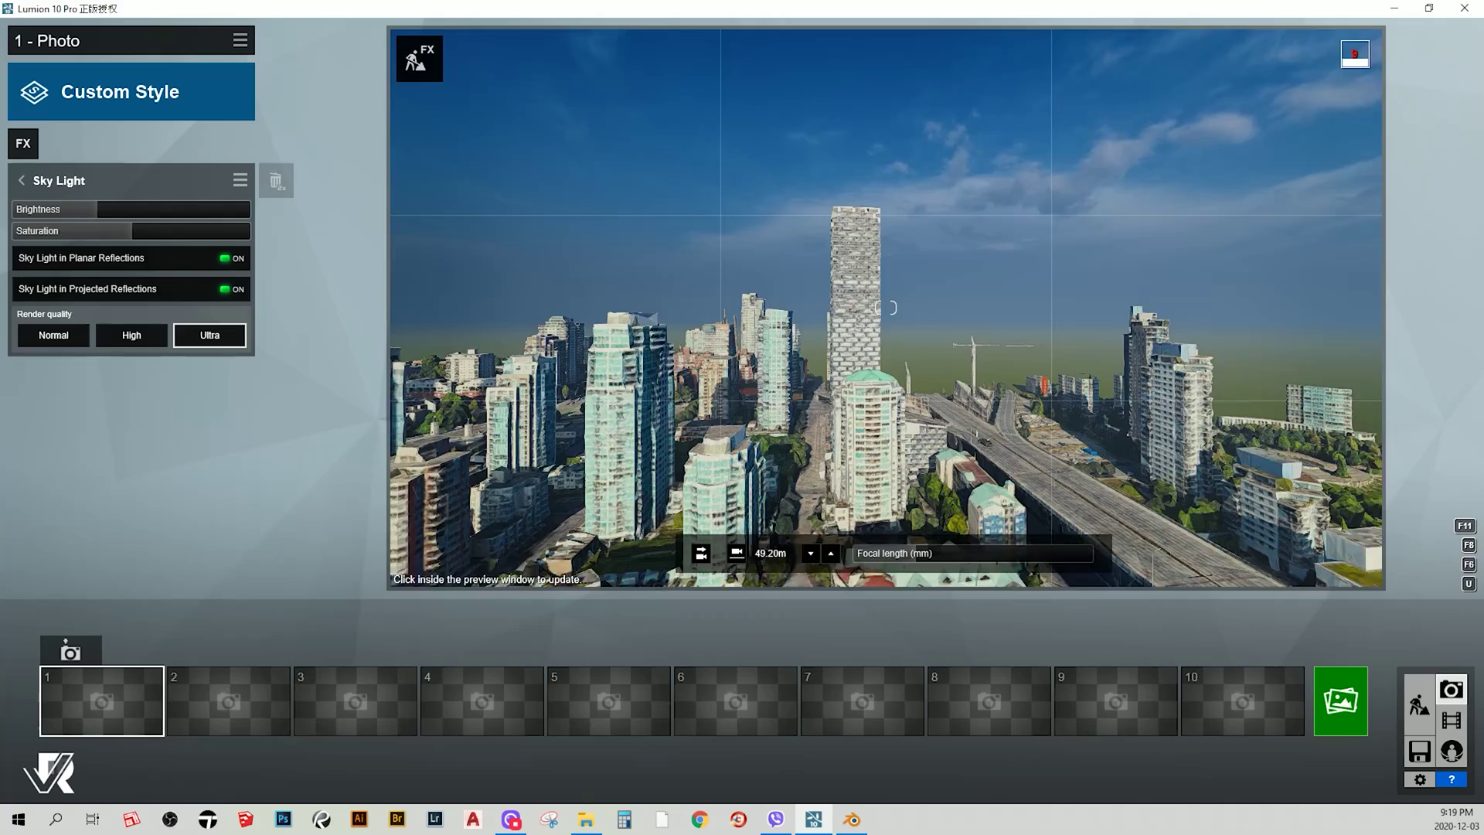
pyautogui.moveTo(873, 307); pyautogui.dragTo(879, 308, button='right')
pyautogui.press('w')
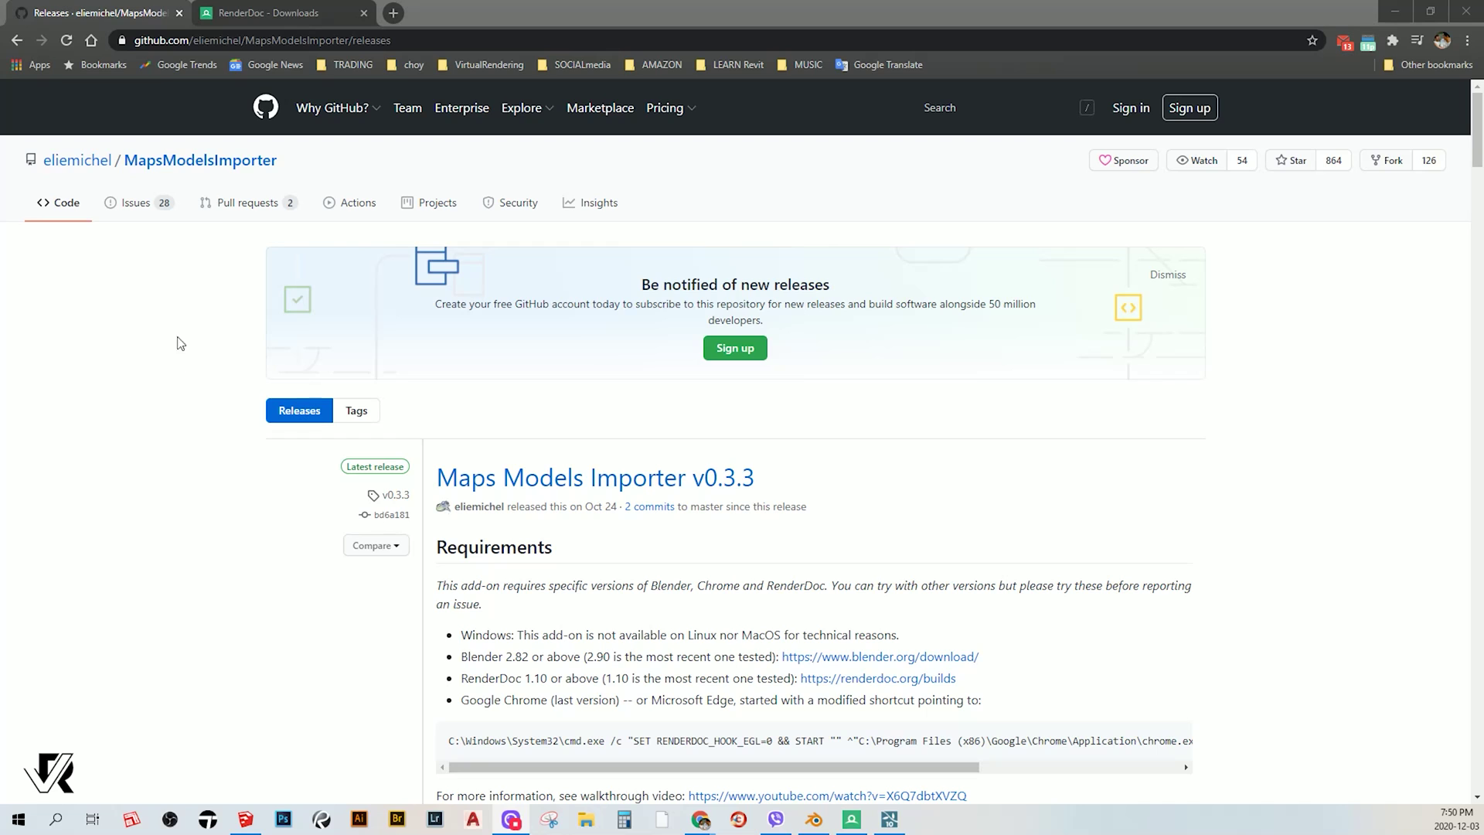
pyautogui.scroll(-3, 148, 325)
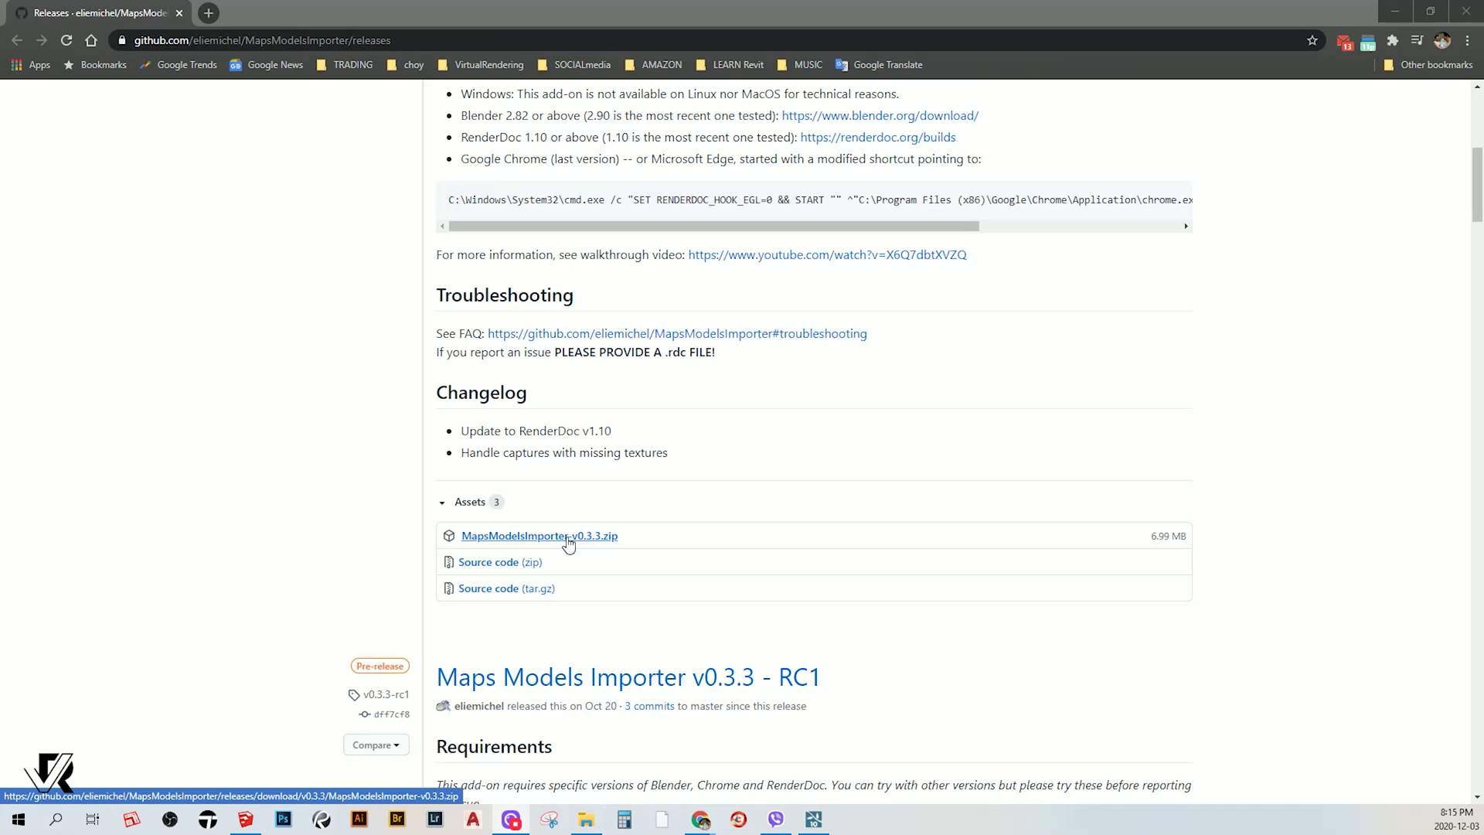
pyautogui.scroll(-2, 313, 498)
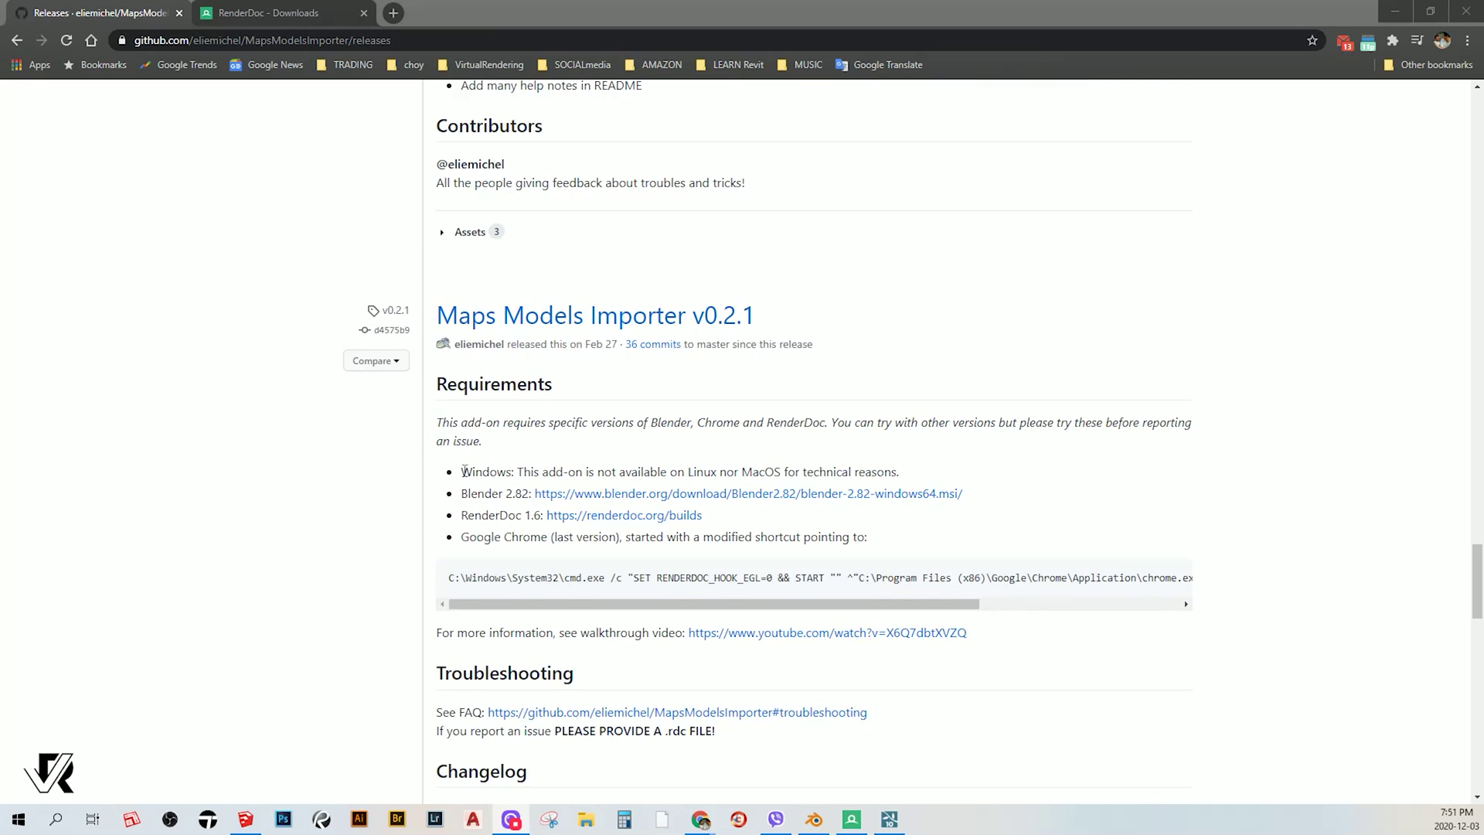
pyautogui.scroll(-1, 392, 458)
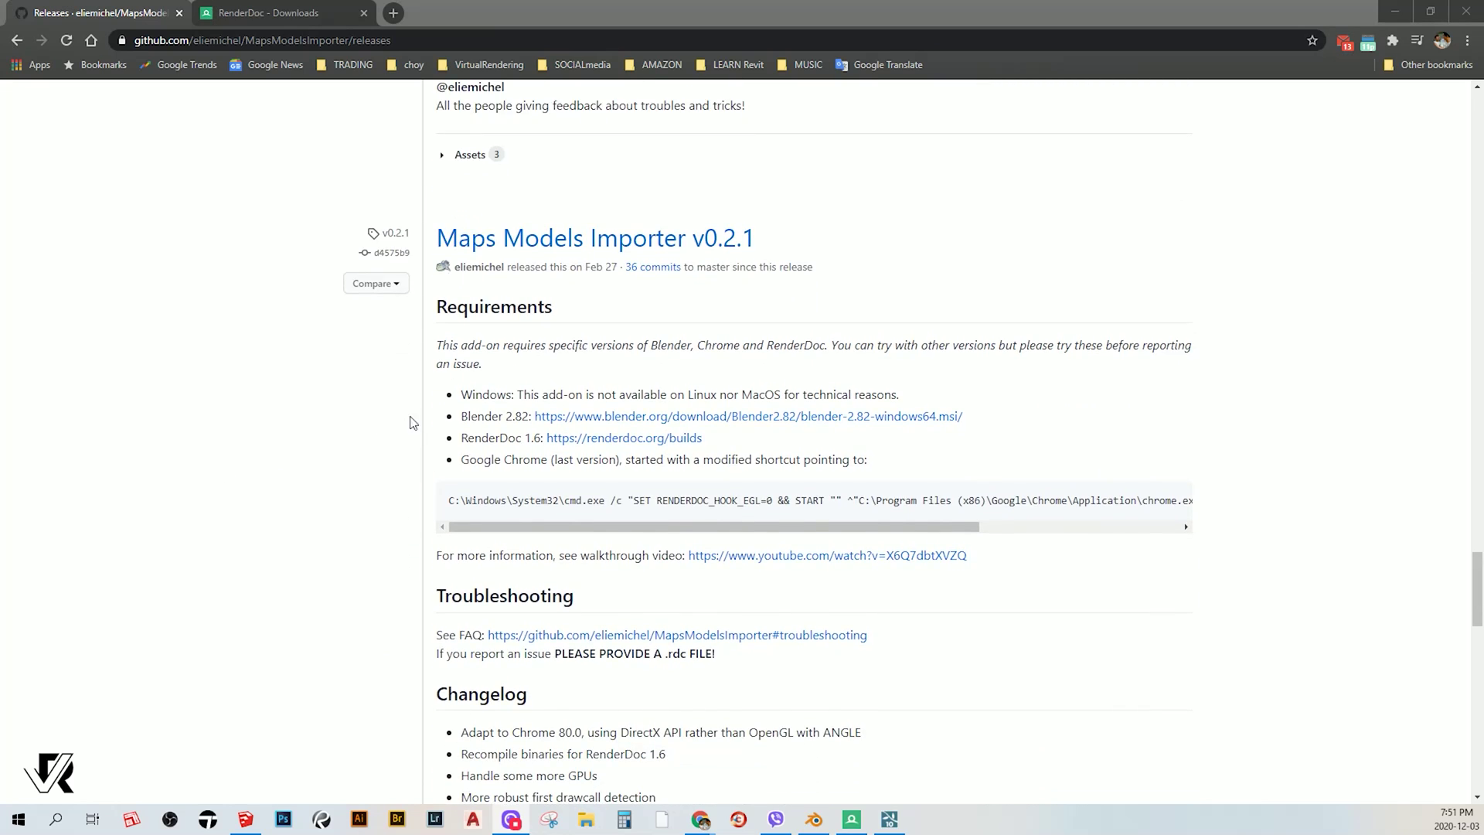
# Highlight the cmd.exe Chrome launch command in the v0.2.1 Requirements code block
pyautogui.click(464, 395)
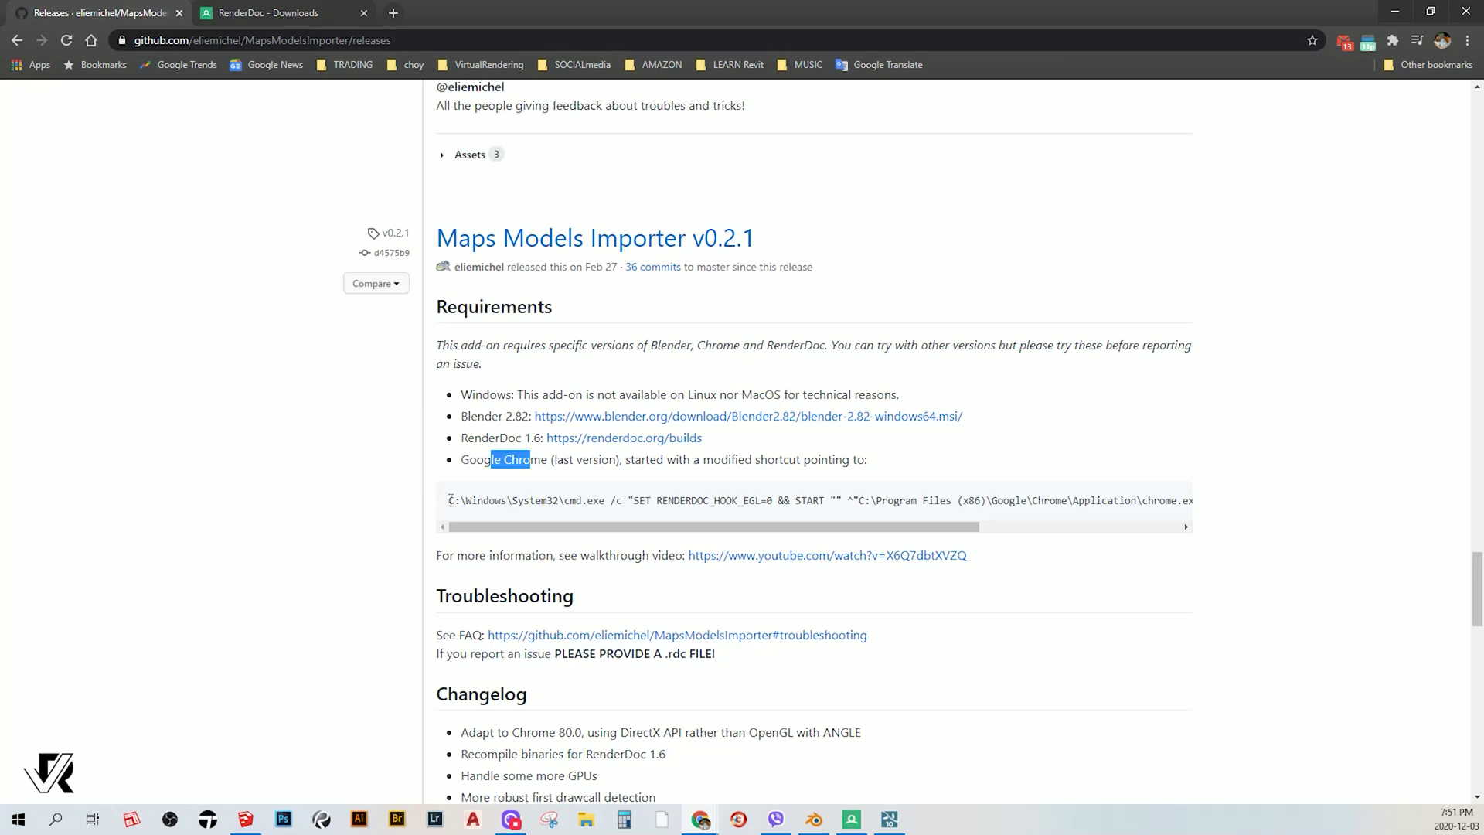
pyautogui.moveTo(450, 501); pyautogui.dragTo(1230, 500)
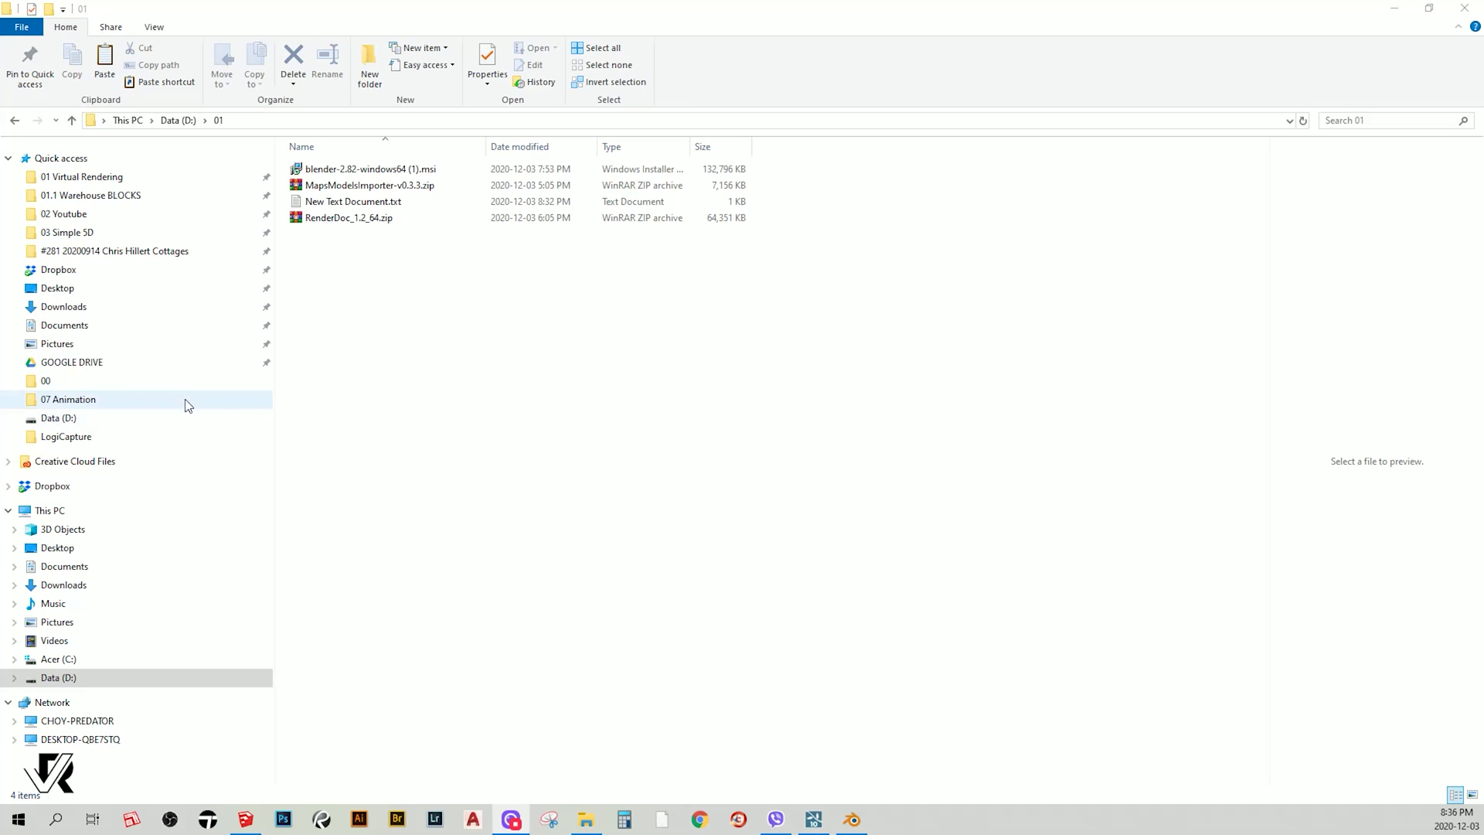
pyautogui.moveTo(58, 677)
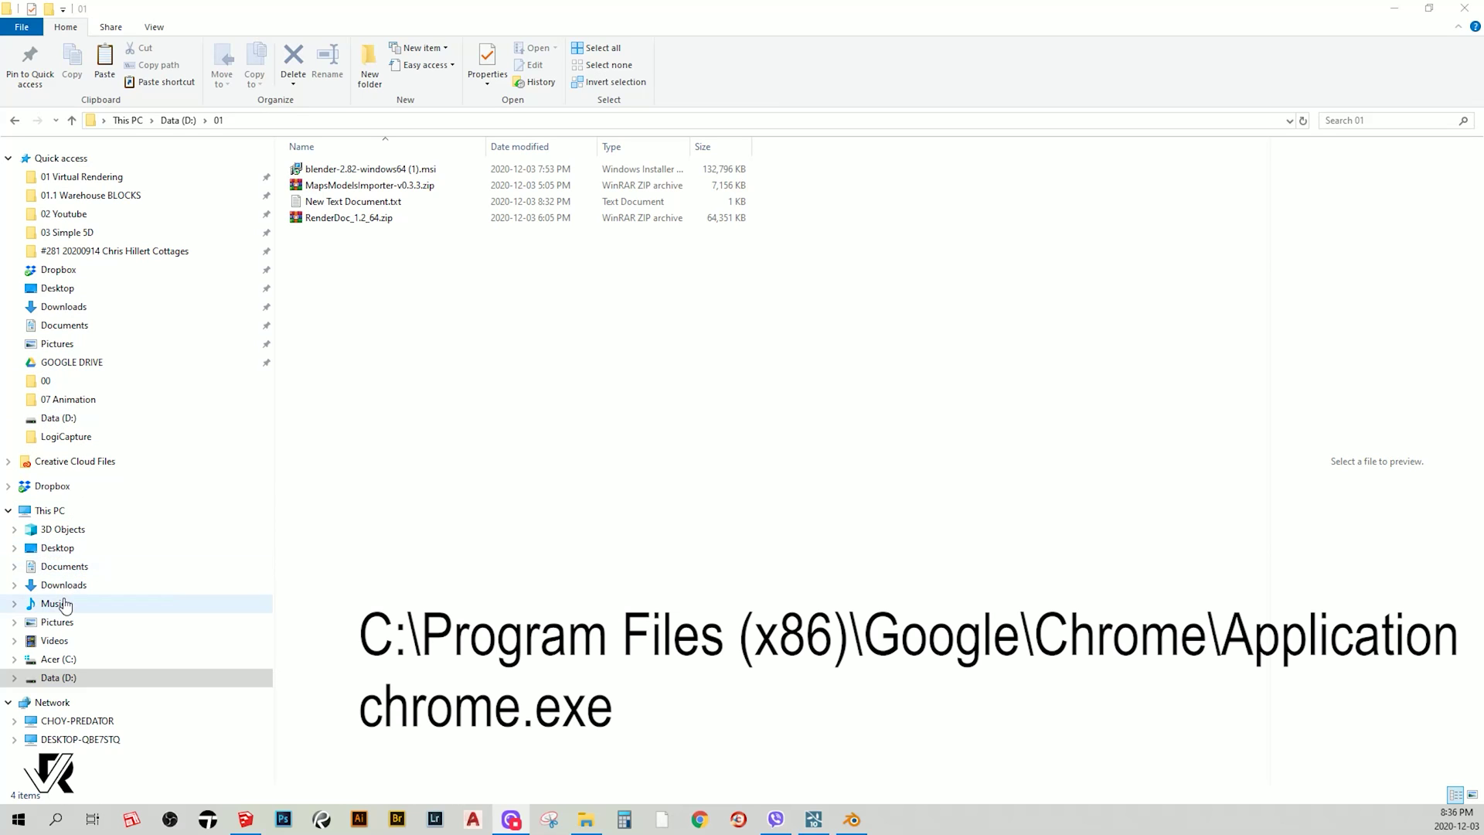
# Browse to C:\Program Files (x86)\Google\Chrome\Application and drag chrome.exe onto the desktop as a shortcut
pyautogui.click(58, 659)
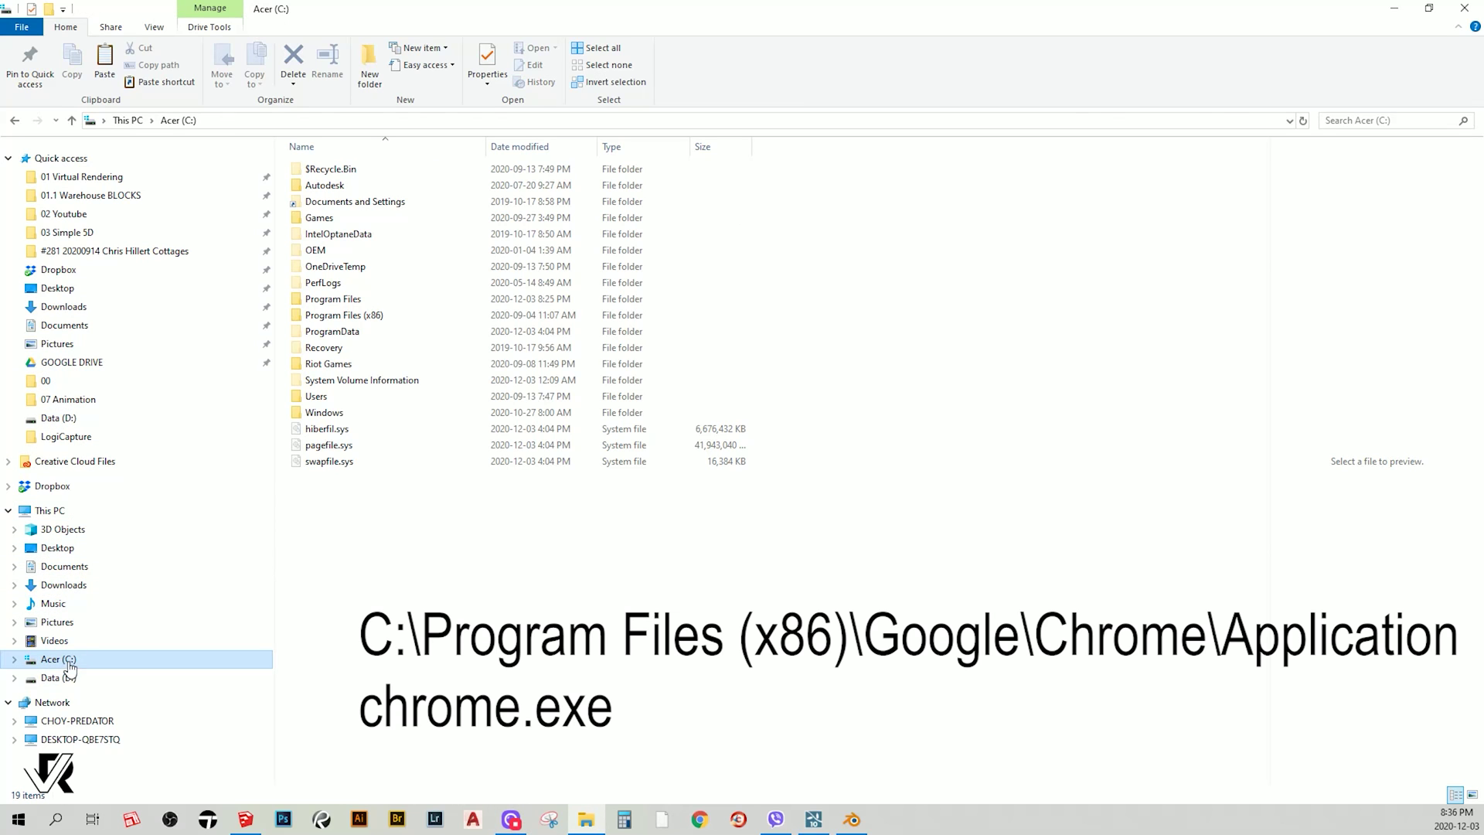
pyautogui.doubleClick(354, 315)
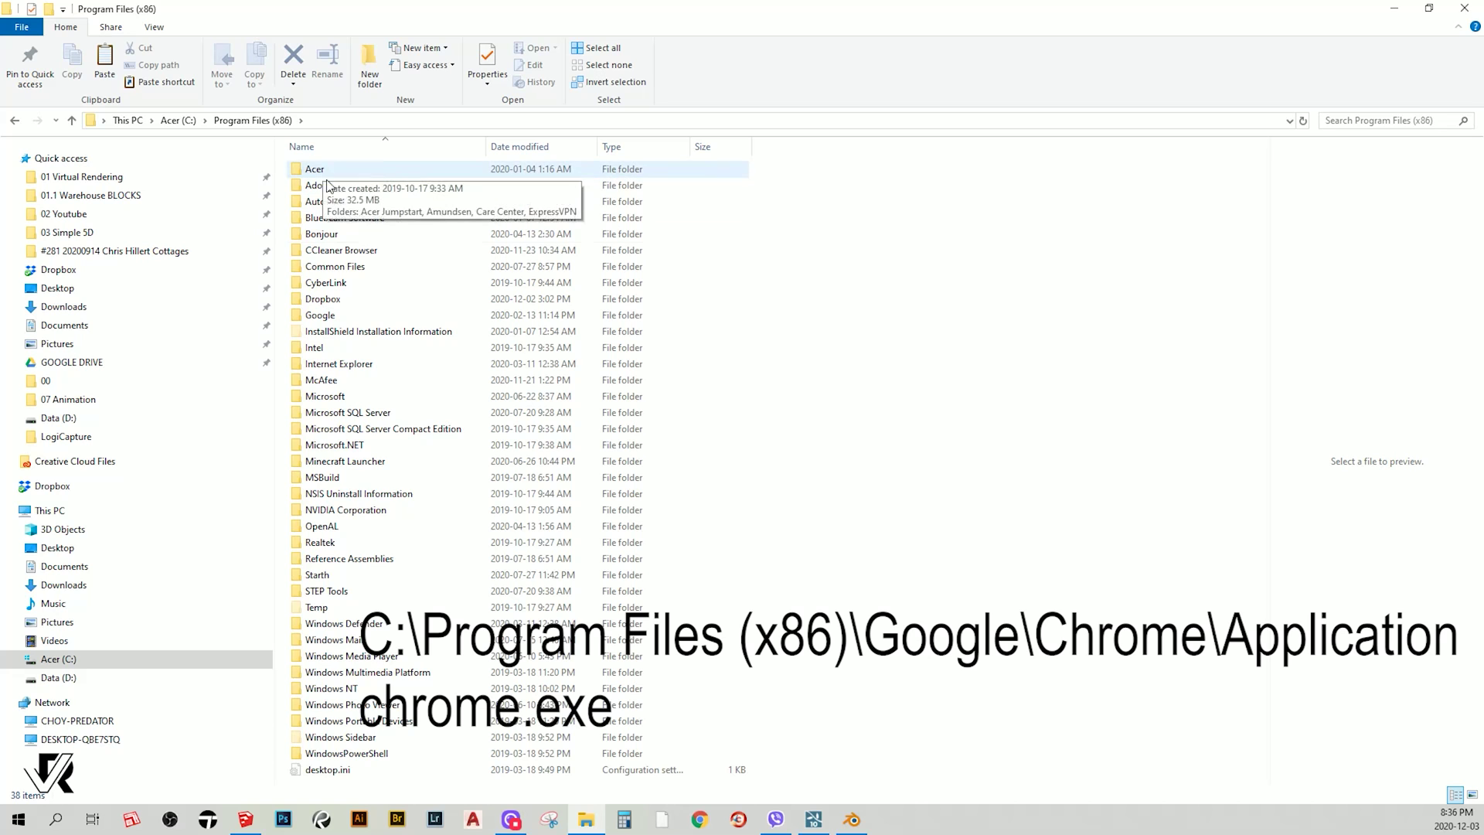
pyautogui.doubleClick(335, 315)
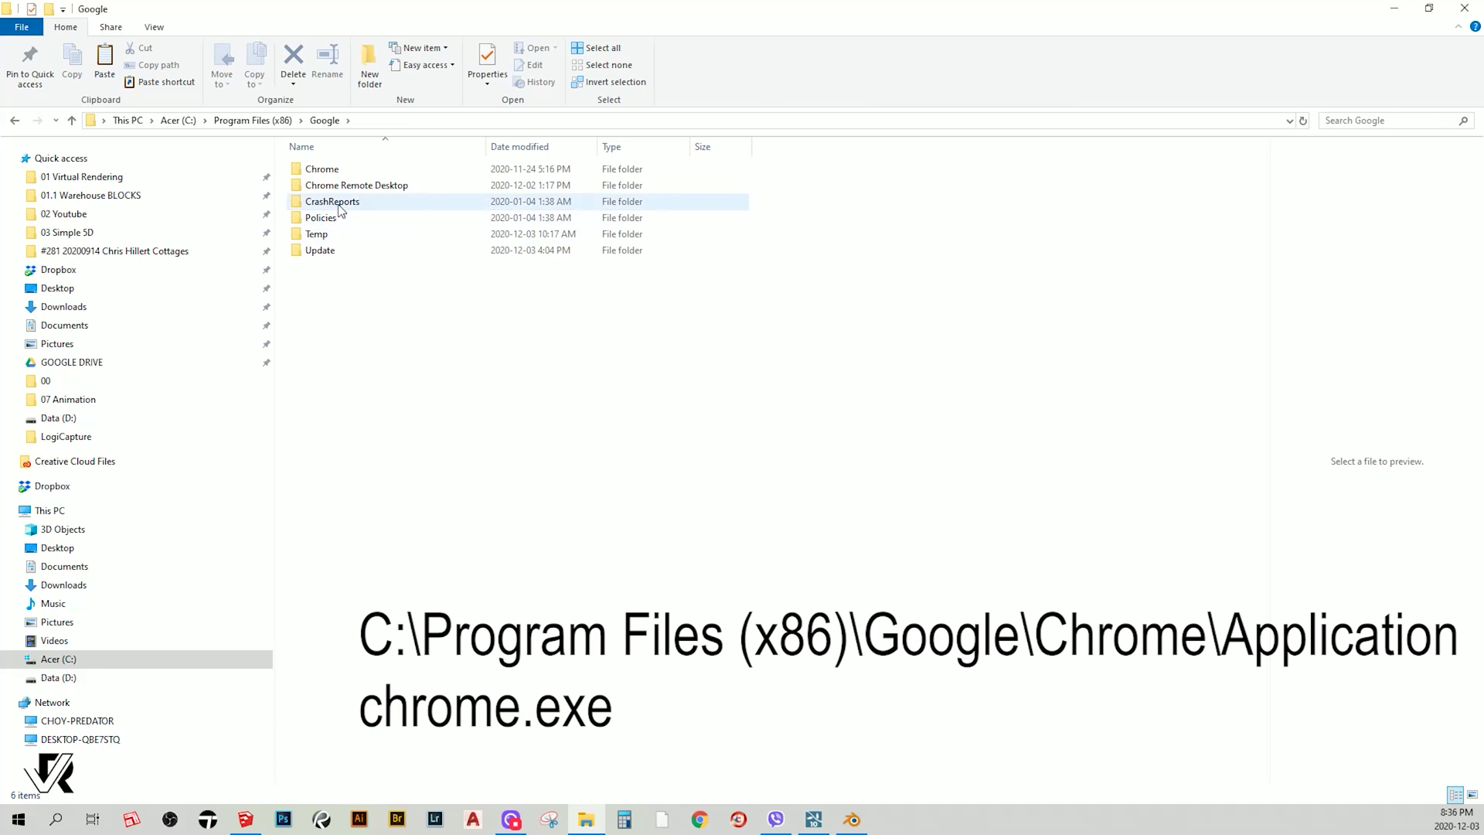
pyautogui.doubleClick(335, 168)
pyautogui.click(332, 219)
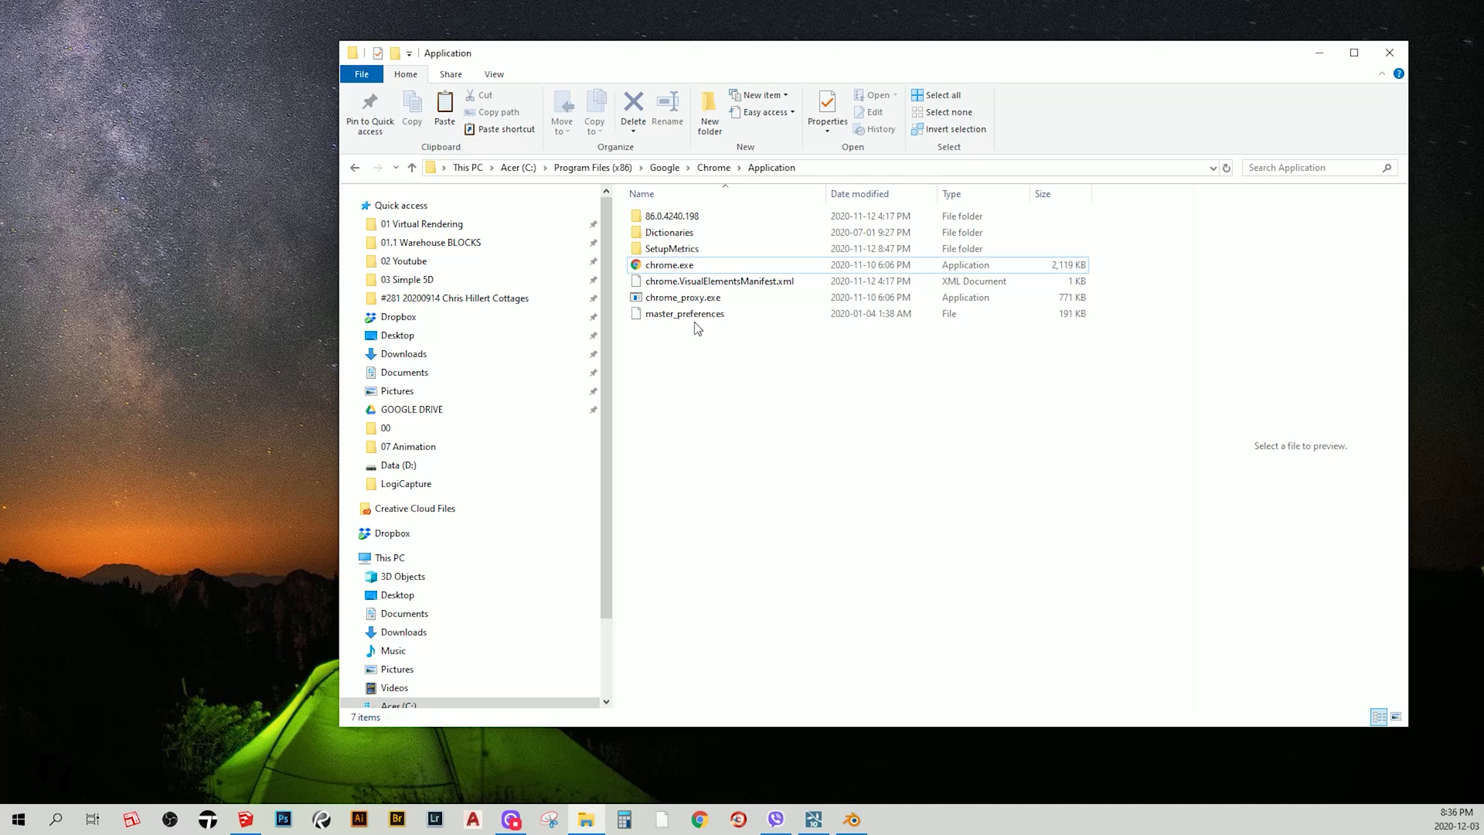
pyautogui.moveTo(640, 268); pyautogui.dragTo(229, 172)
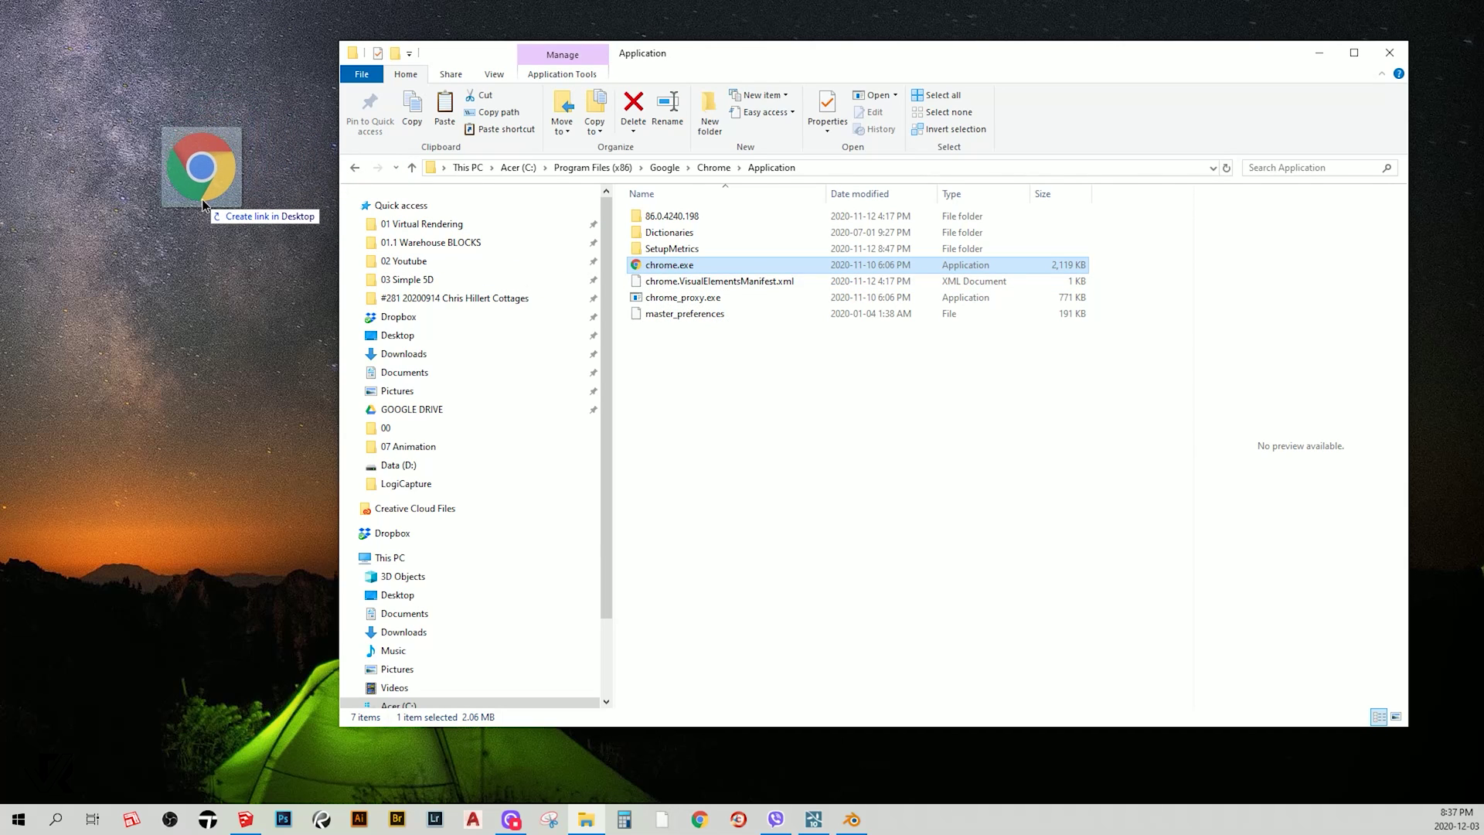
pyautogui.moveTo(229, 172); pyautogui.dragTo(234, 237)
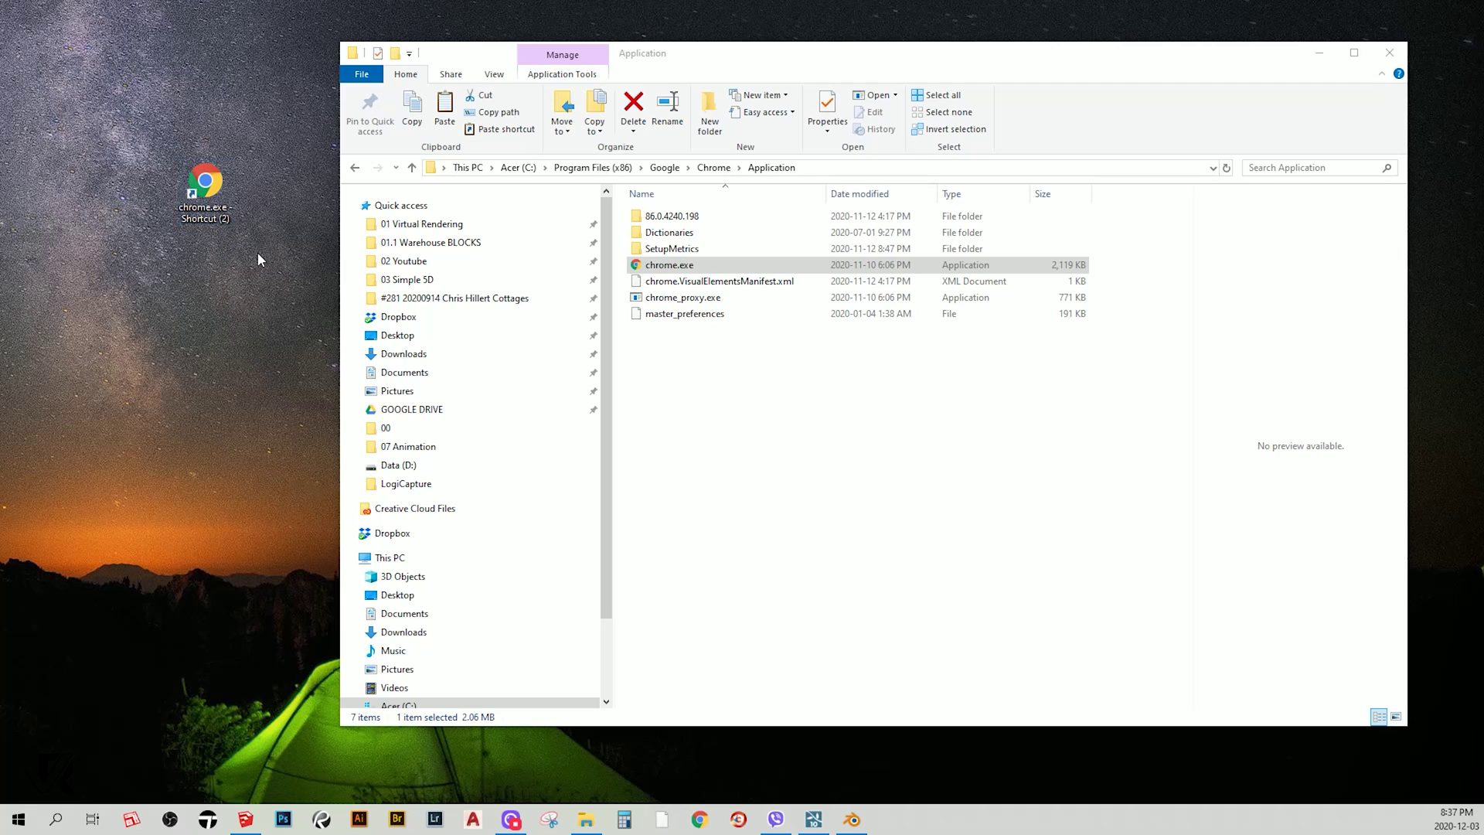
pyautogui.moveTo(679, 59); pyautogui.dragTo(802, 56)
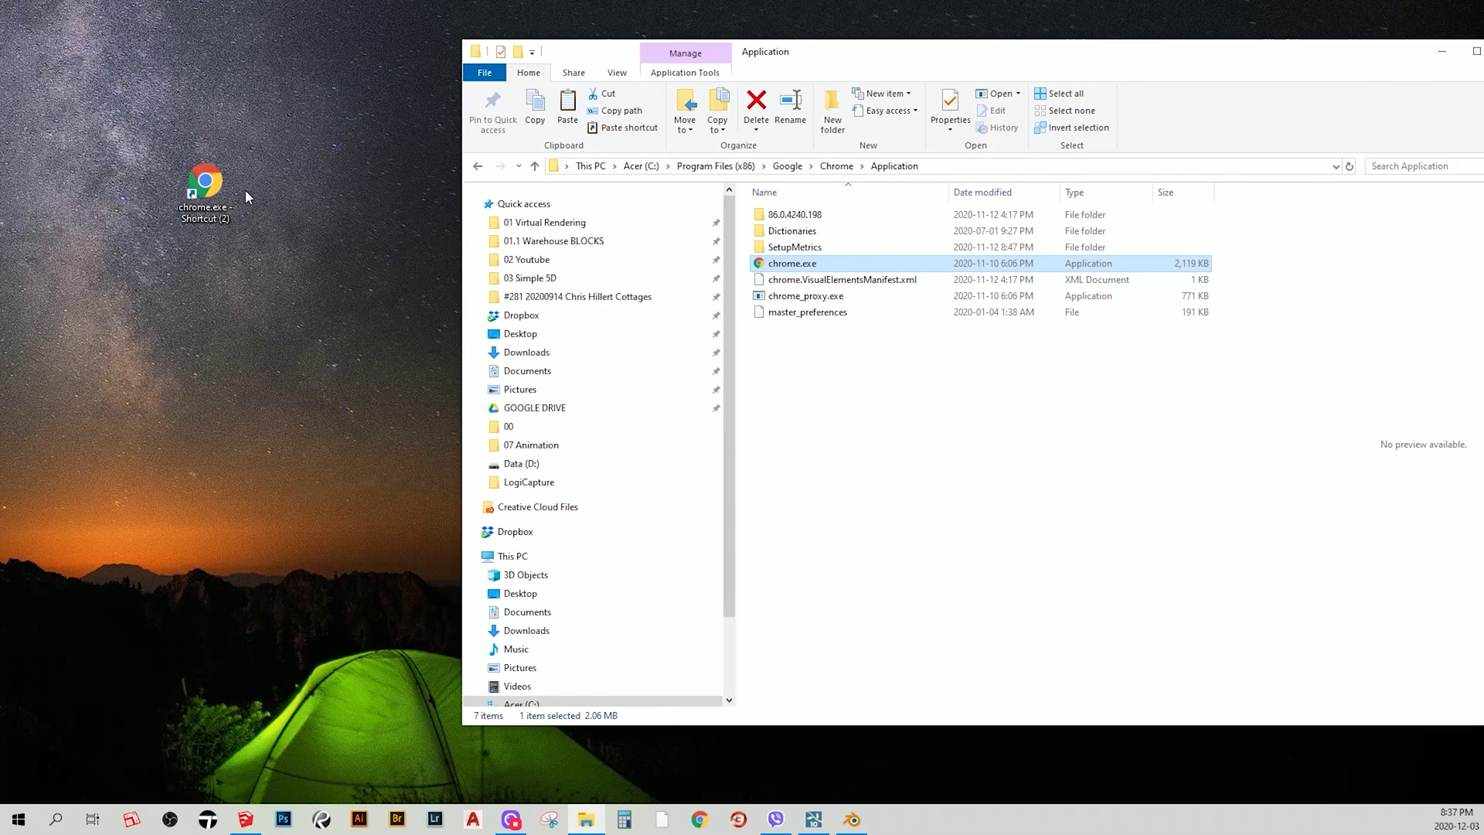
# Open the Chrome desktop shortcut's Properties and inspect its Target path
pyautogui.rightClick(203, 184)
pyautogui.click(276, 634)
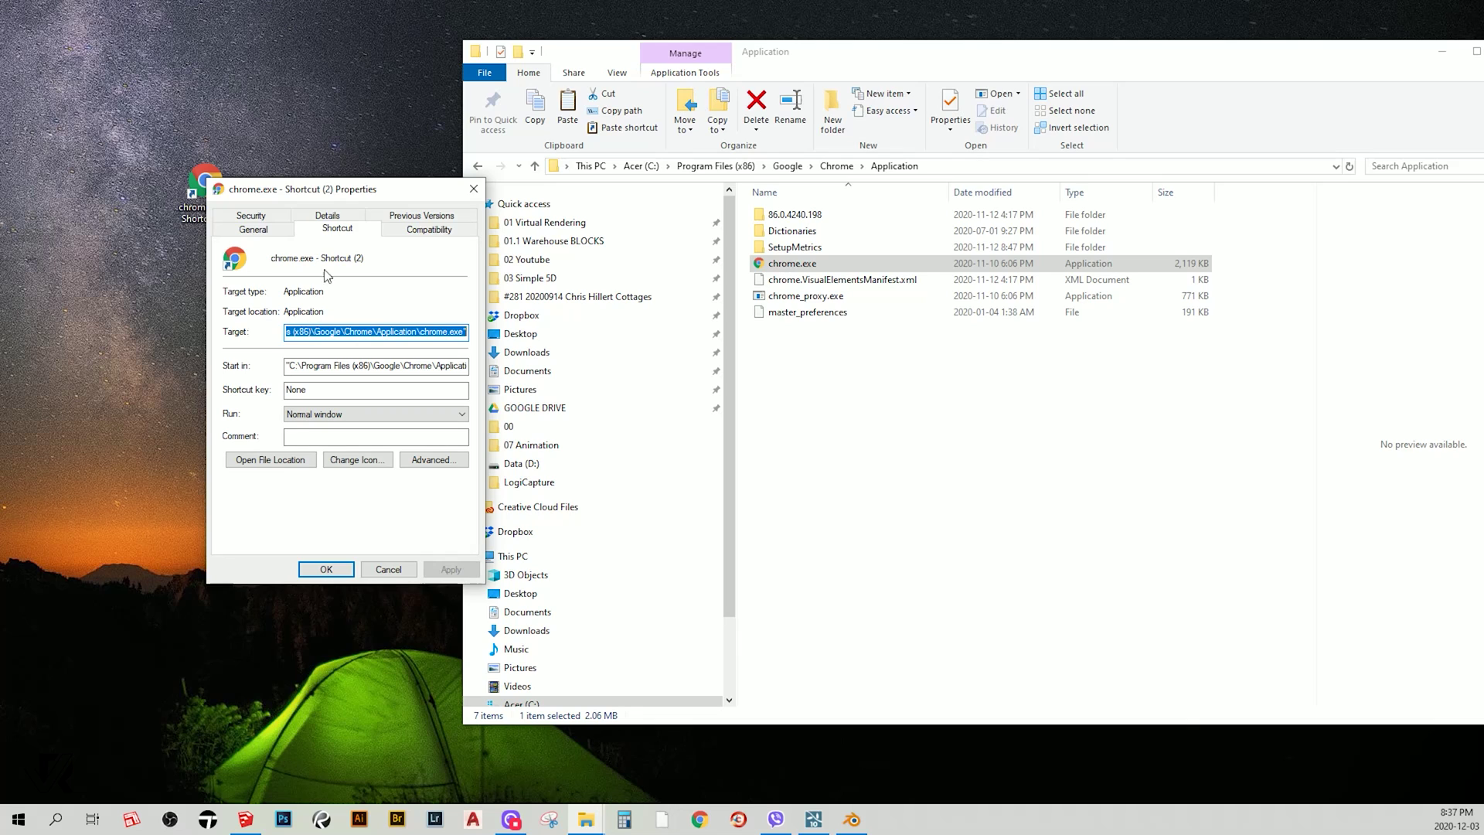
pyautogui.moveTo(349, 186); pyautogui.dragTo(318, 214)
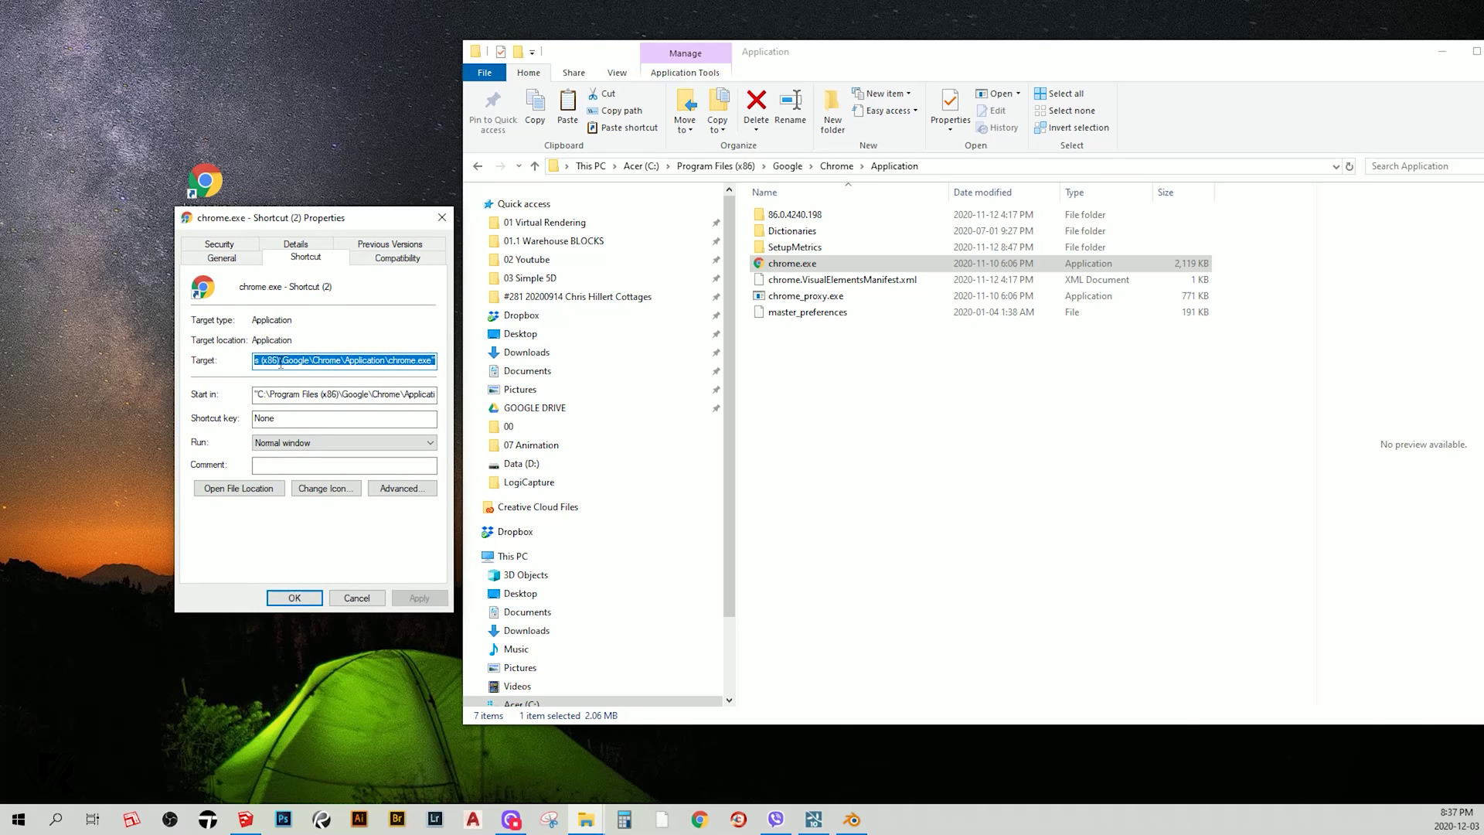
pyautogui.click(261, 361)
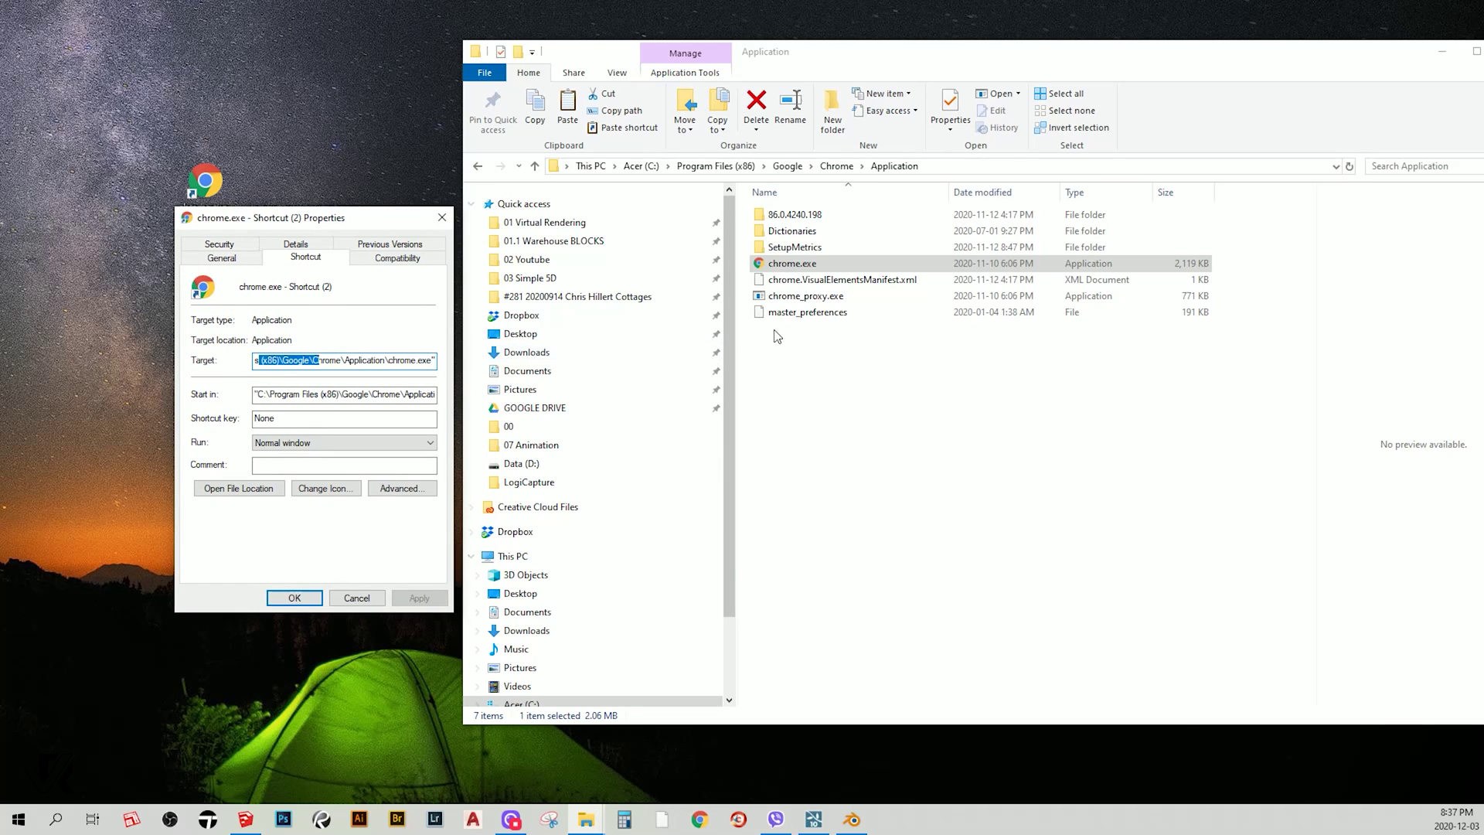
# Open New Text Document.txt from folder 01 on drive D and copy its command line
pyautogui.click(784, 336)
pyautogui.click(818, 285)
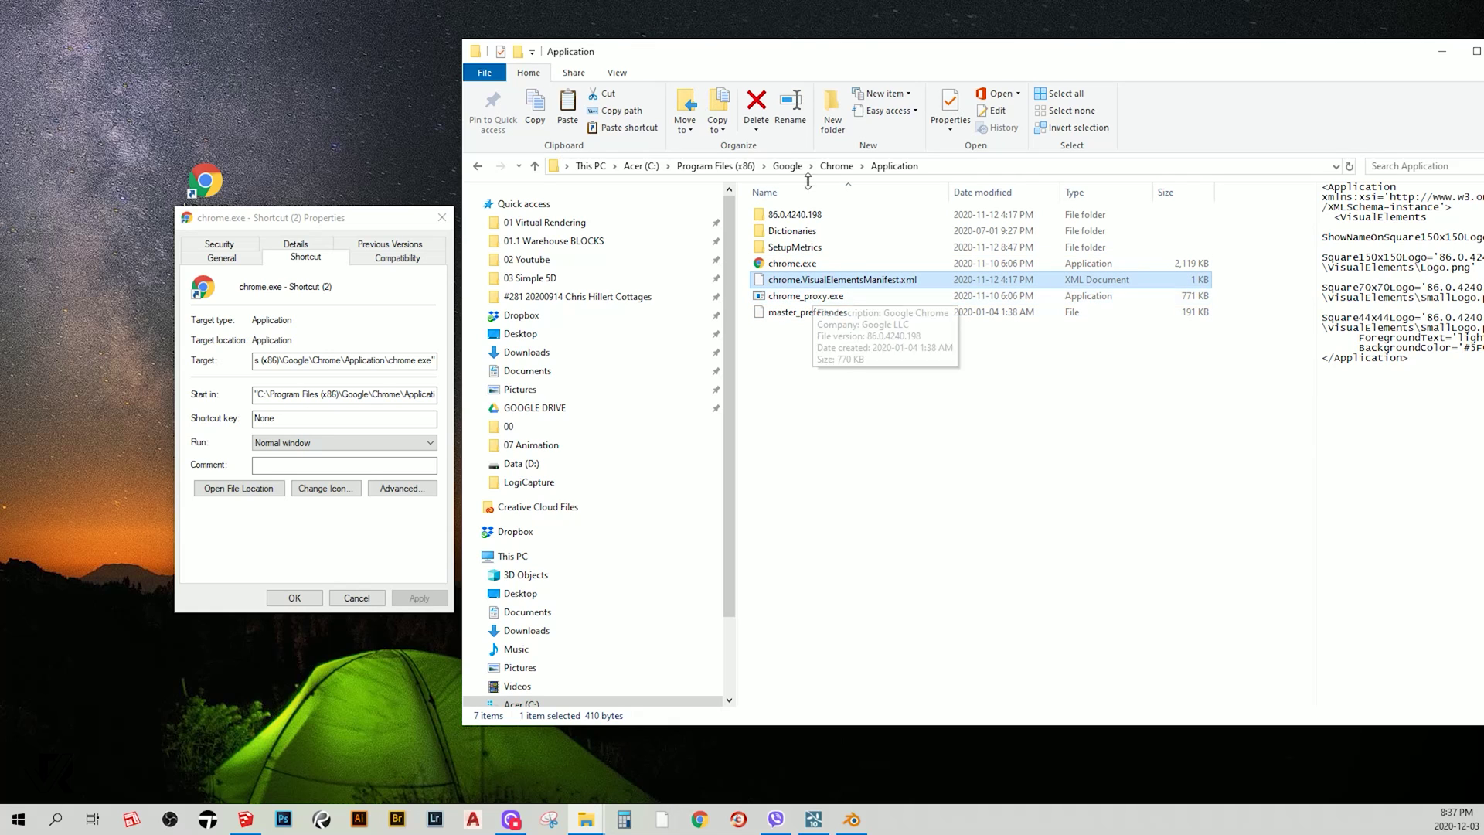
pyautogui.click(540, 222)
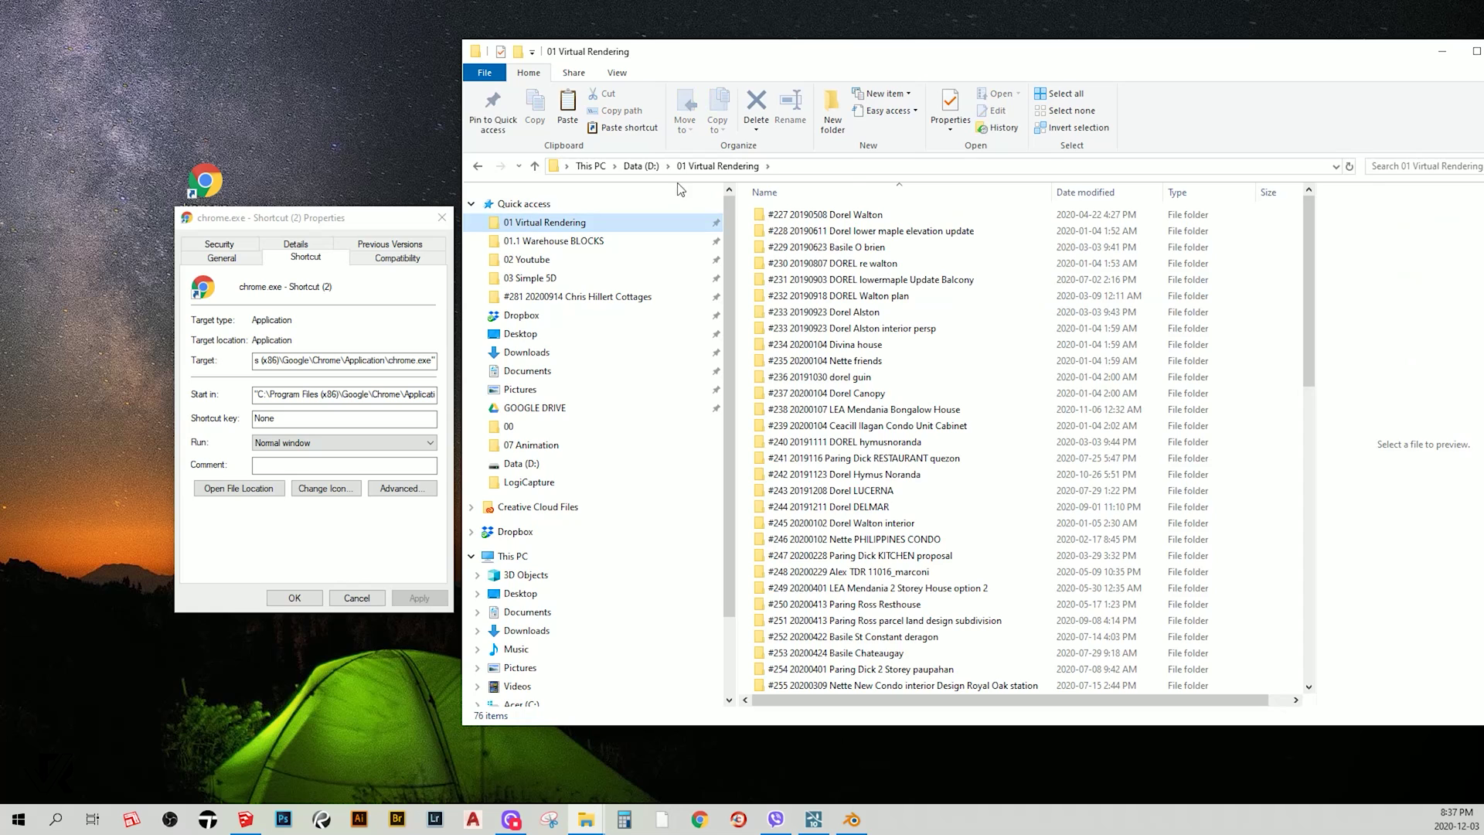
pyautogui.click(642, 166)
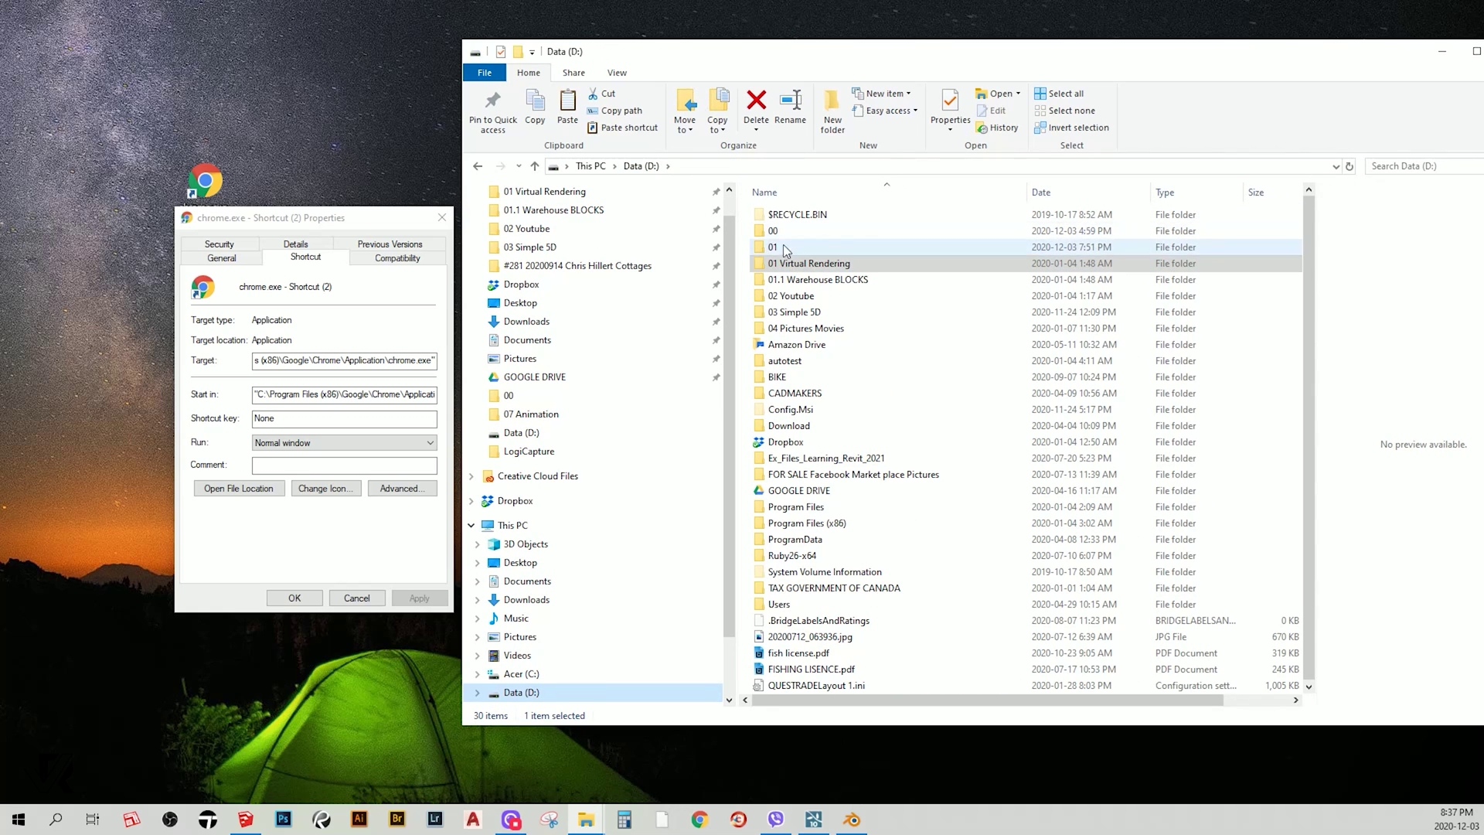
pyautogui.doubleClick(778, 246)
pyautogui.doubleClick(813, 247)
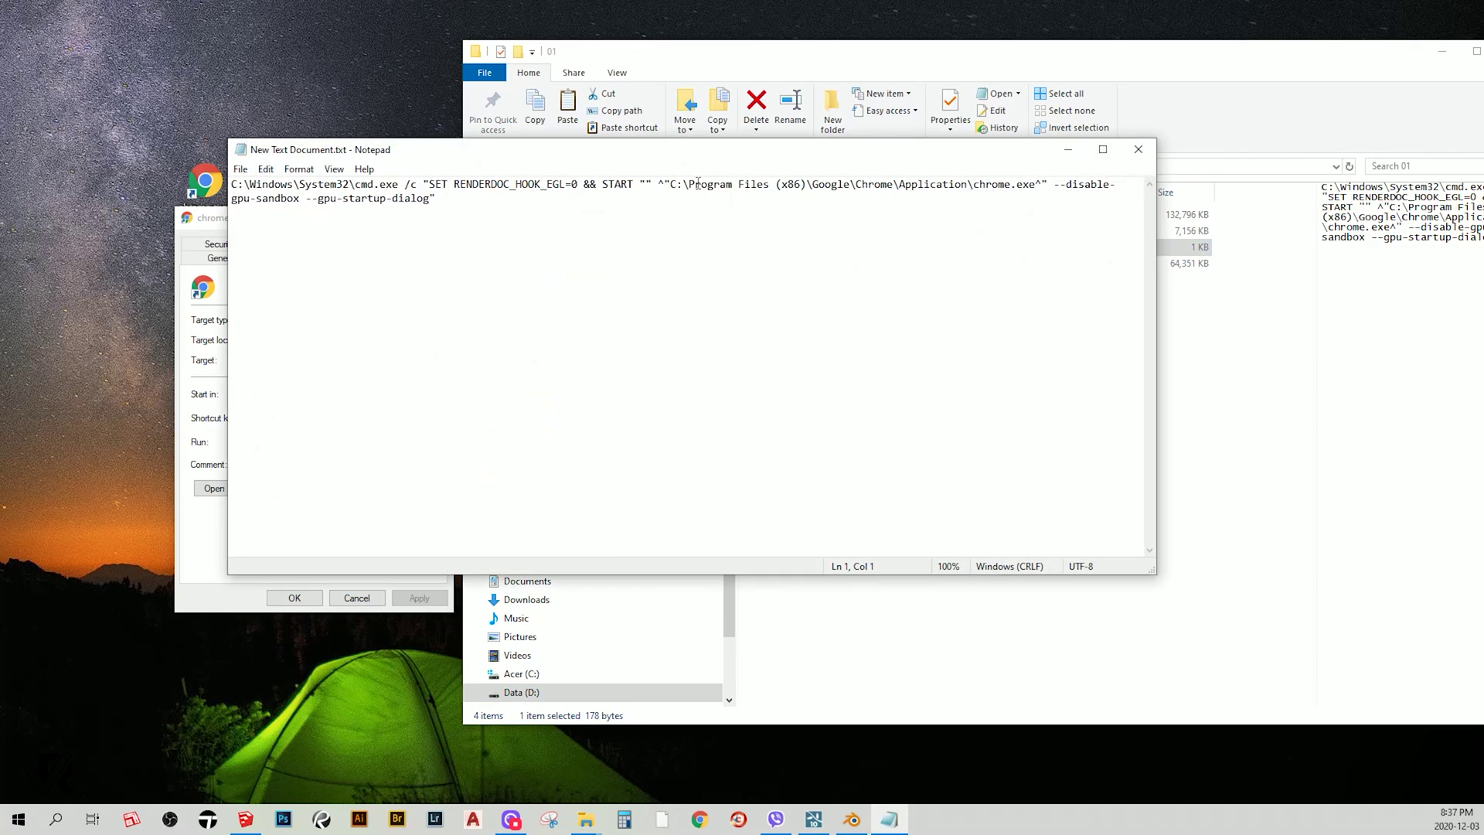
pyautogui.moveTo(696, 151); pyautogui.dragTo(1026, 175)
pyautogui.hotkey('ctrl', 'a')
pyautogui.hotkey('ctrl', 'c')
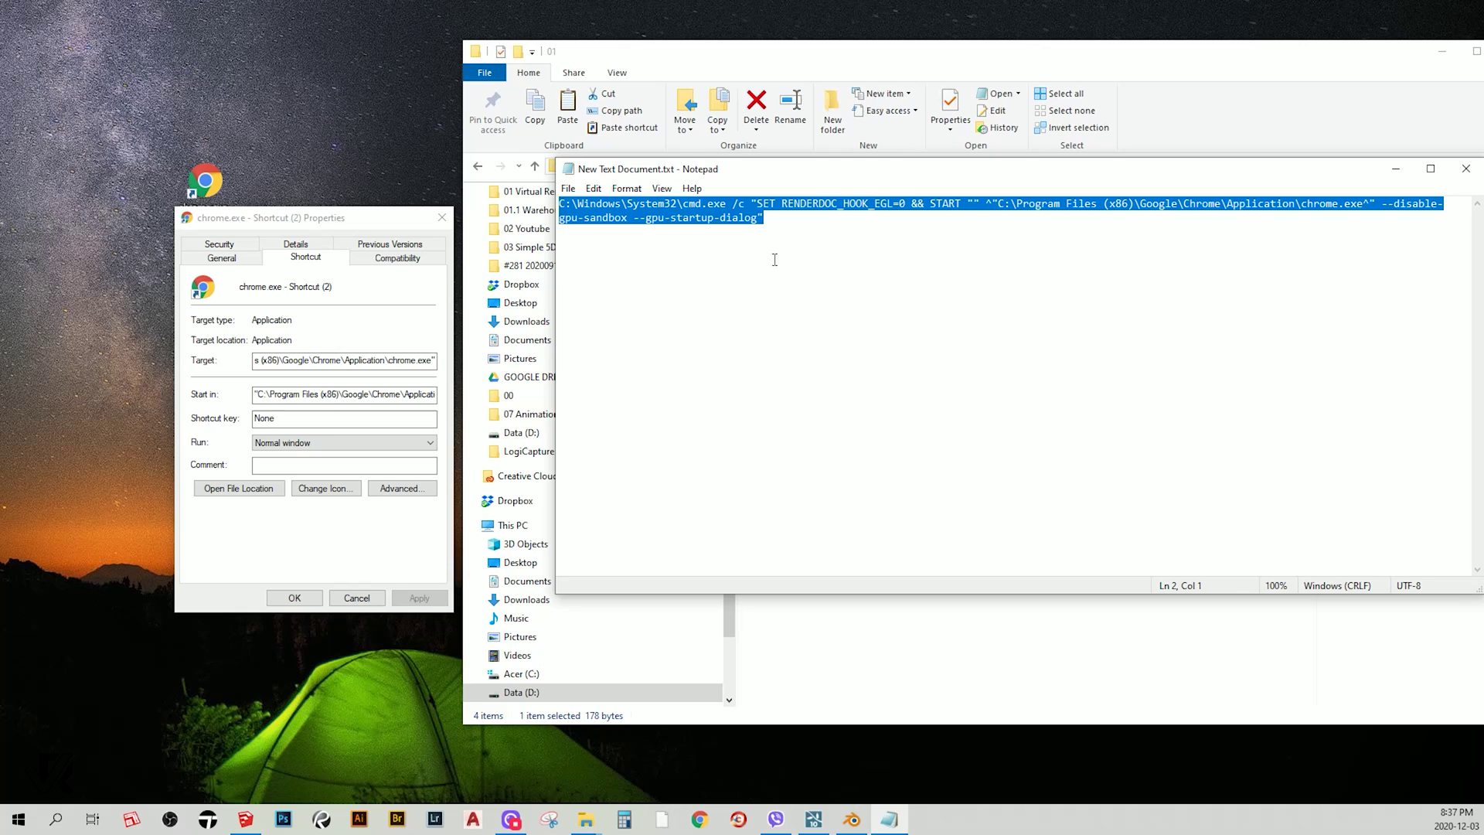
# Paste the command line into the shortcut's Target, close Notepad, then Apply and OK
pyautogui.click(352, 364)
pyautogui.hotkey('ctrl', 'a')
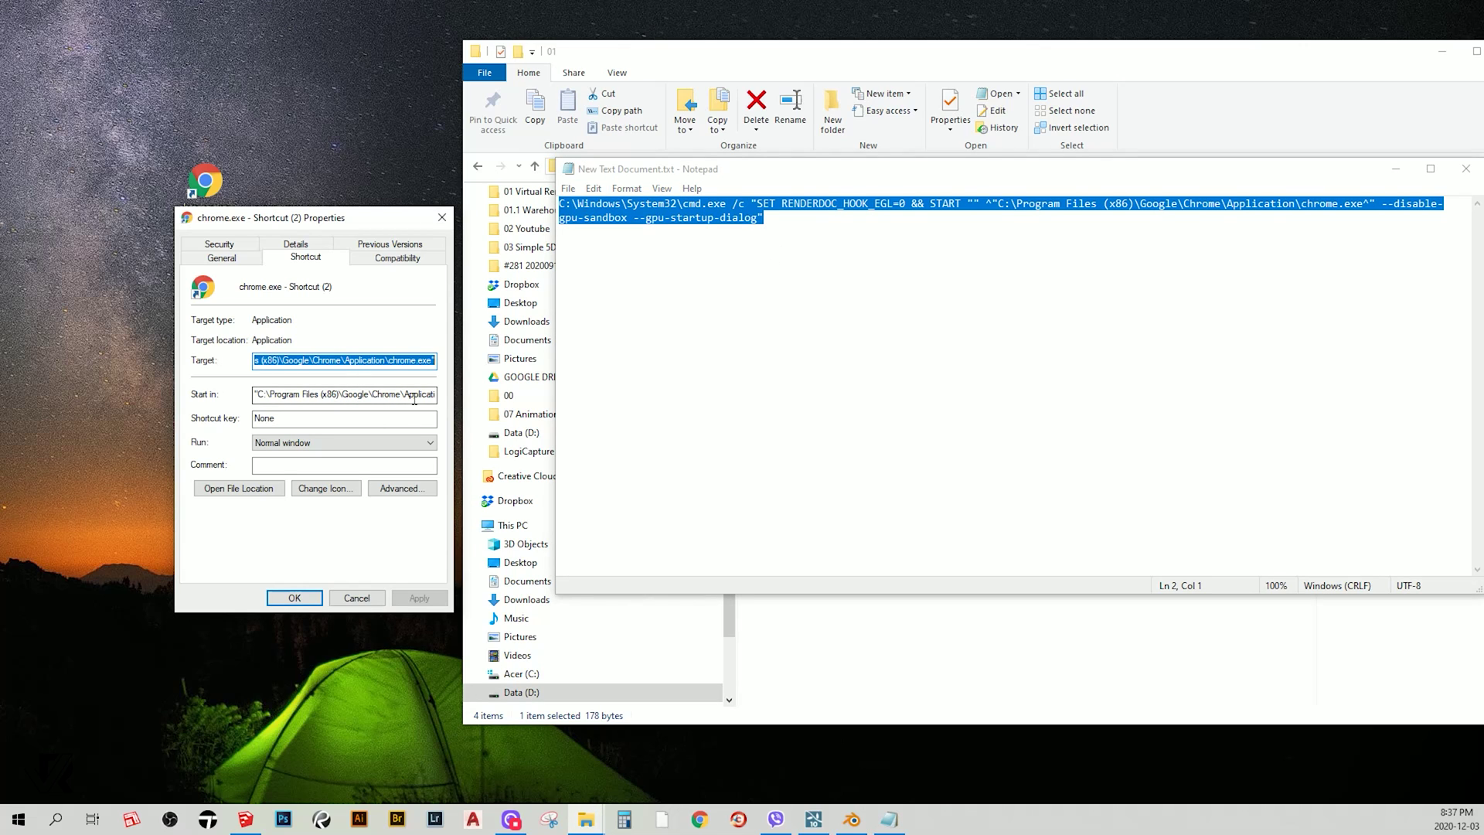
pyautogui.hotkey('ctrl', 'v')
pyautogui.moveTo(812, 169); pyautogui.dragTo(684, 132)
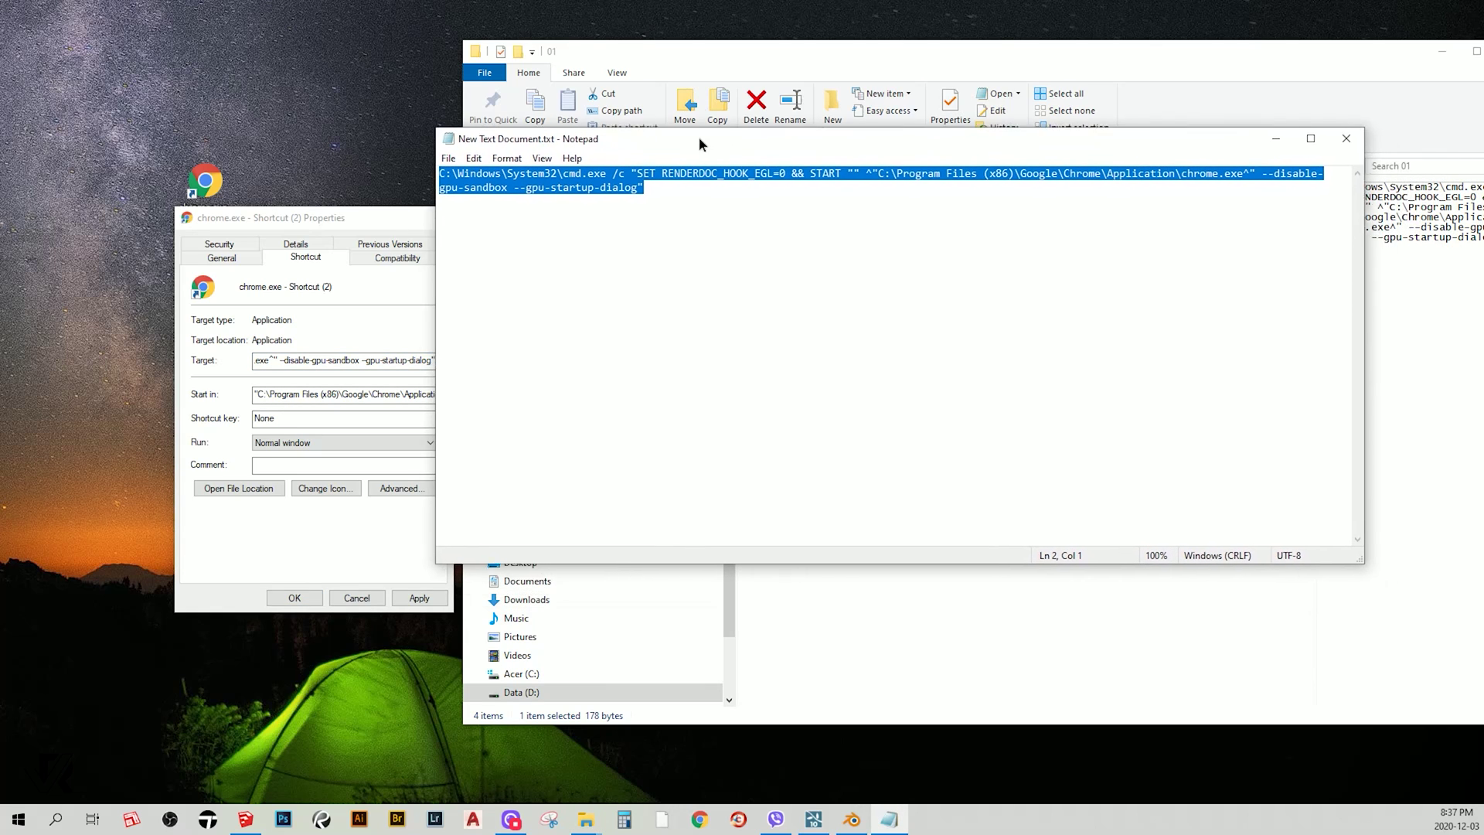
pyautogui.click(1339, 133)
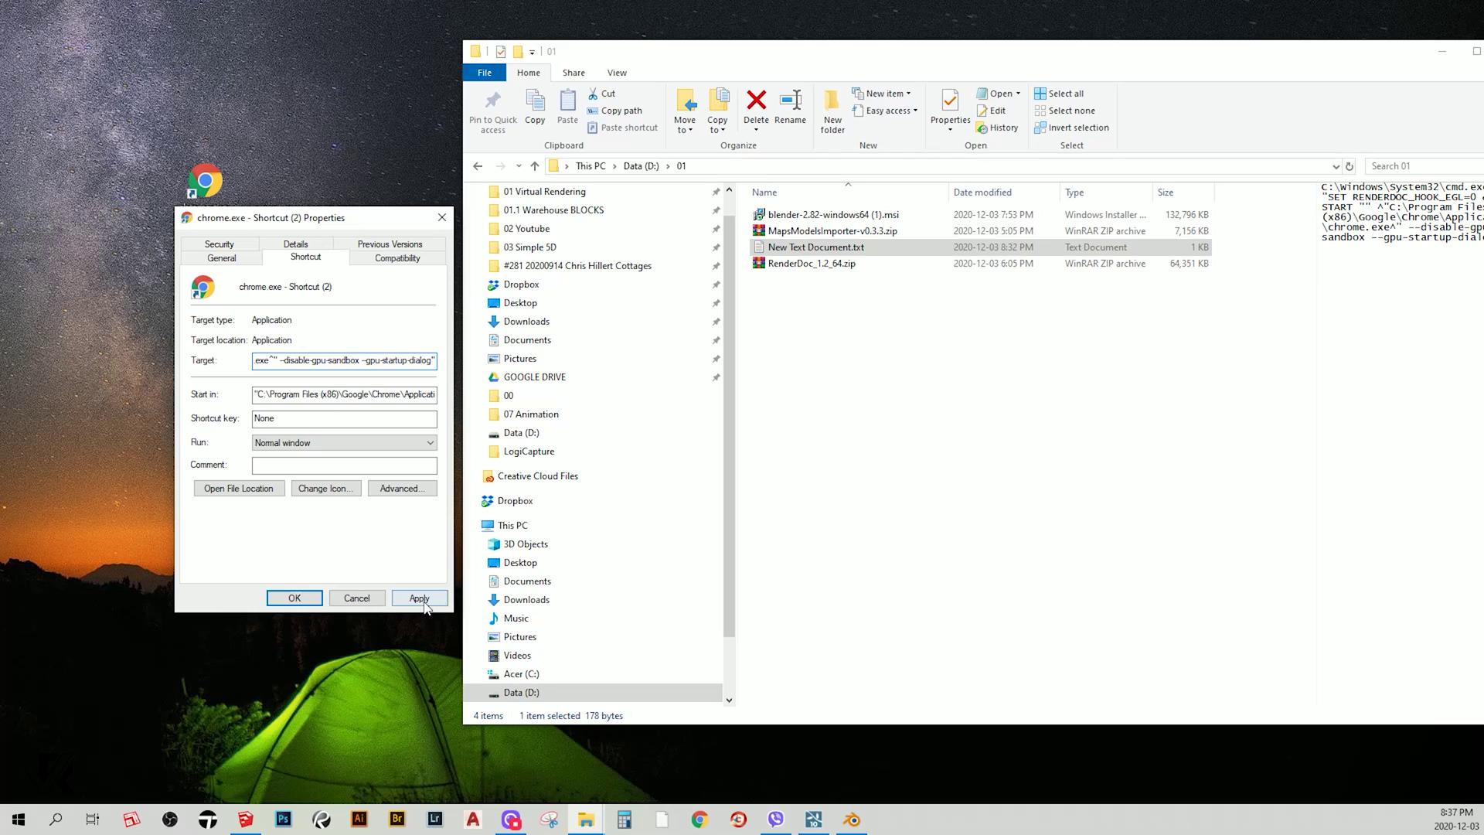
pyautogui.click(419, 598)
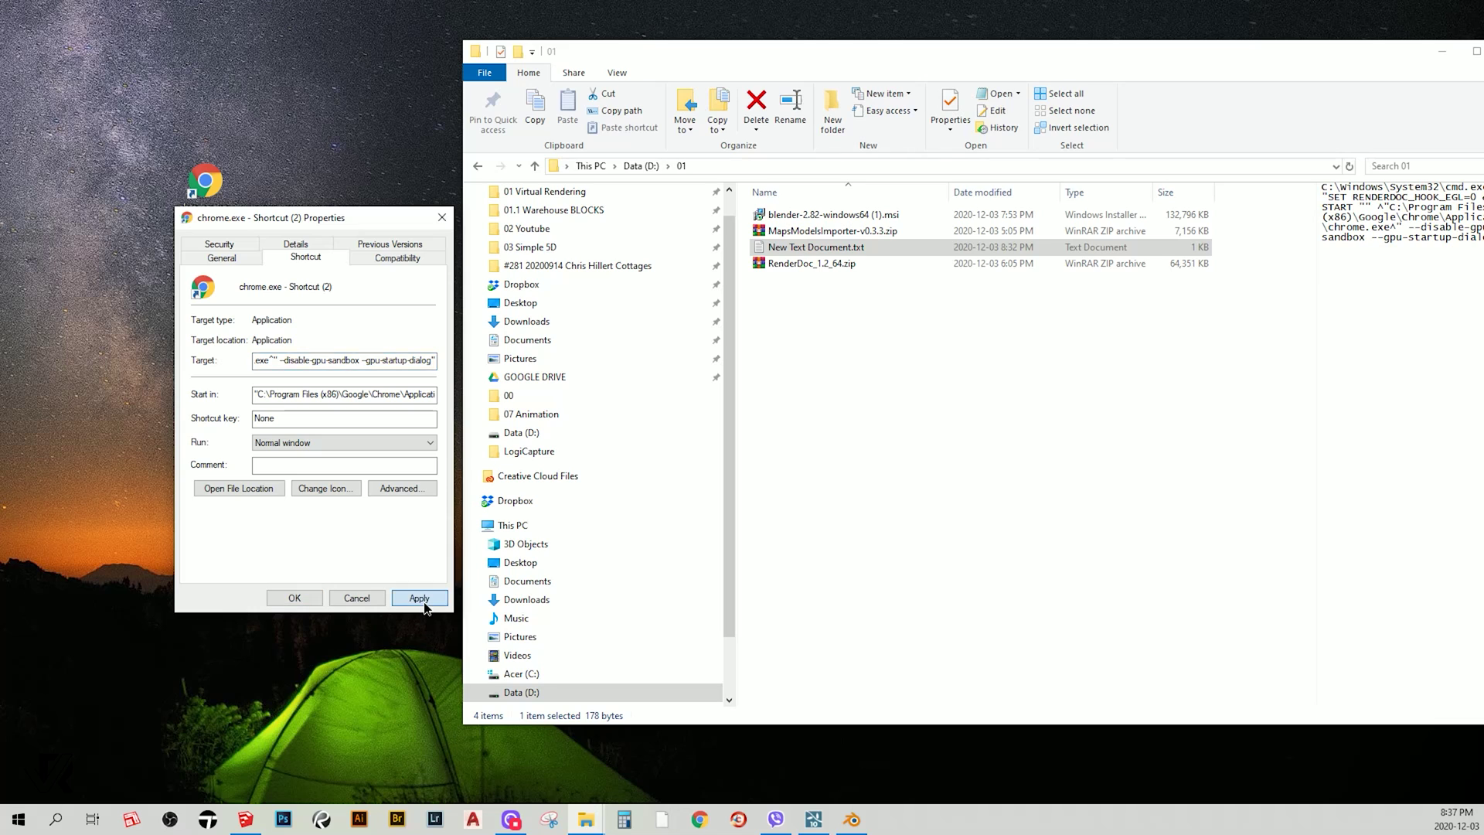
pyautogui.click(311, 600)
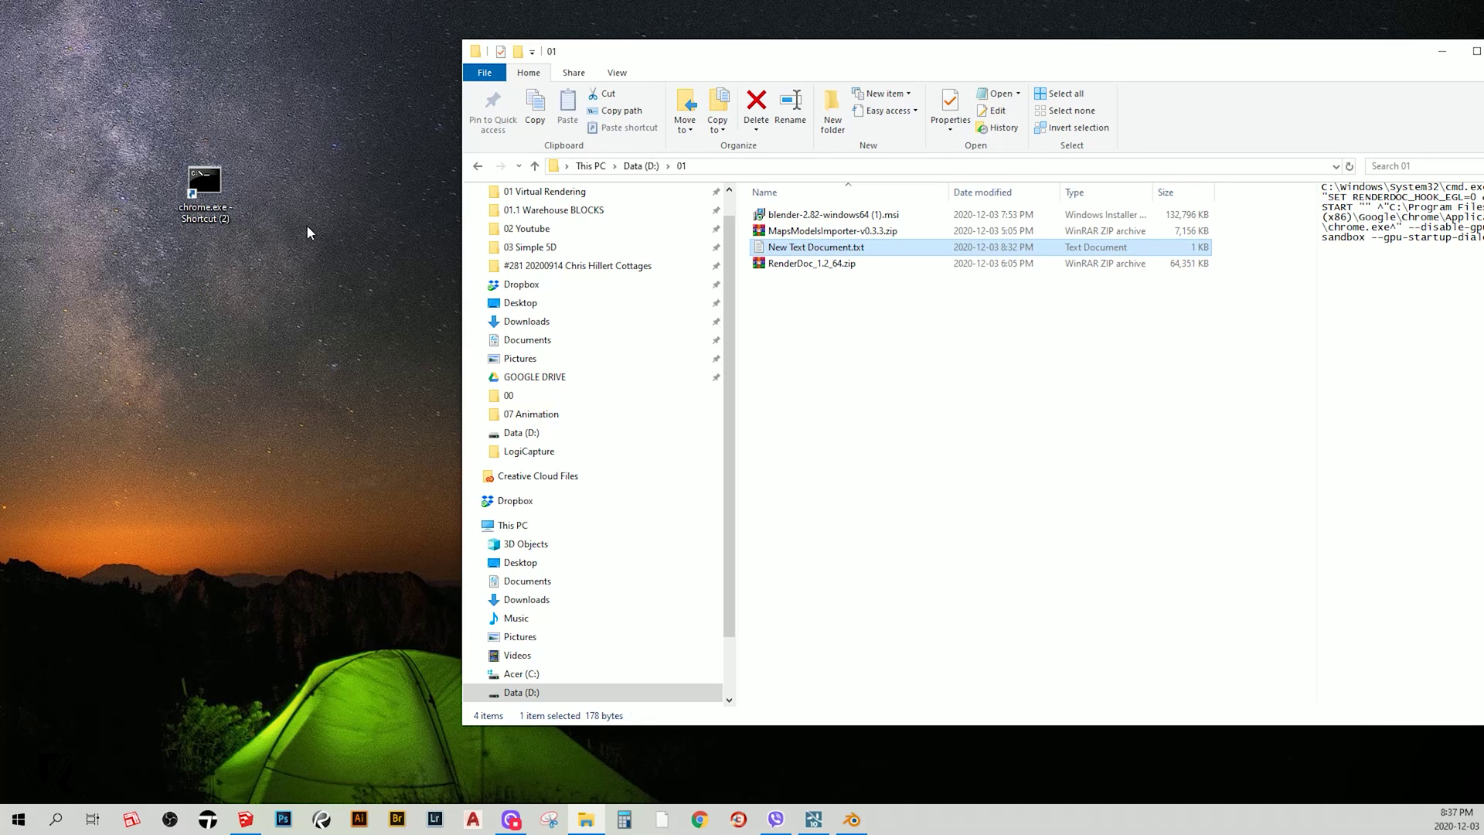
# Launch Chrome from the edited chrome.exe desktop shortcut to reach its GPU startup dialog
pyautogui.click(317, 197)
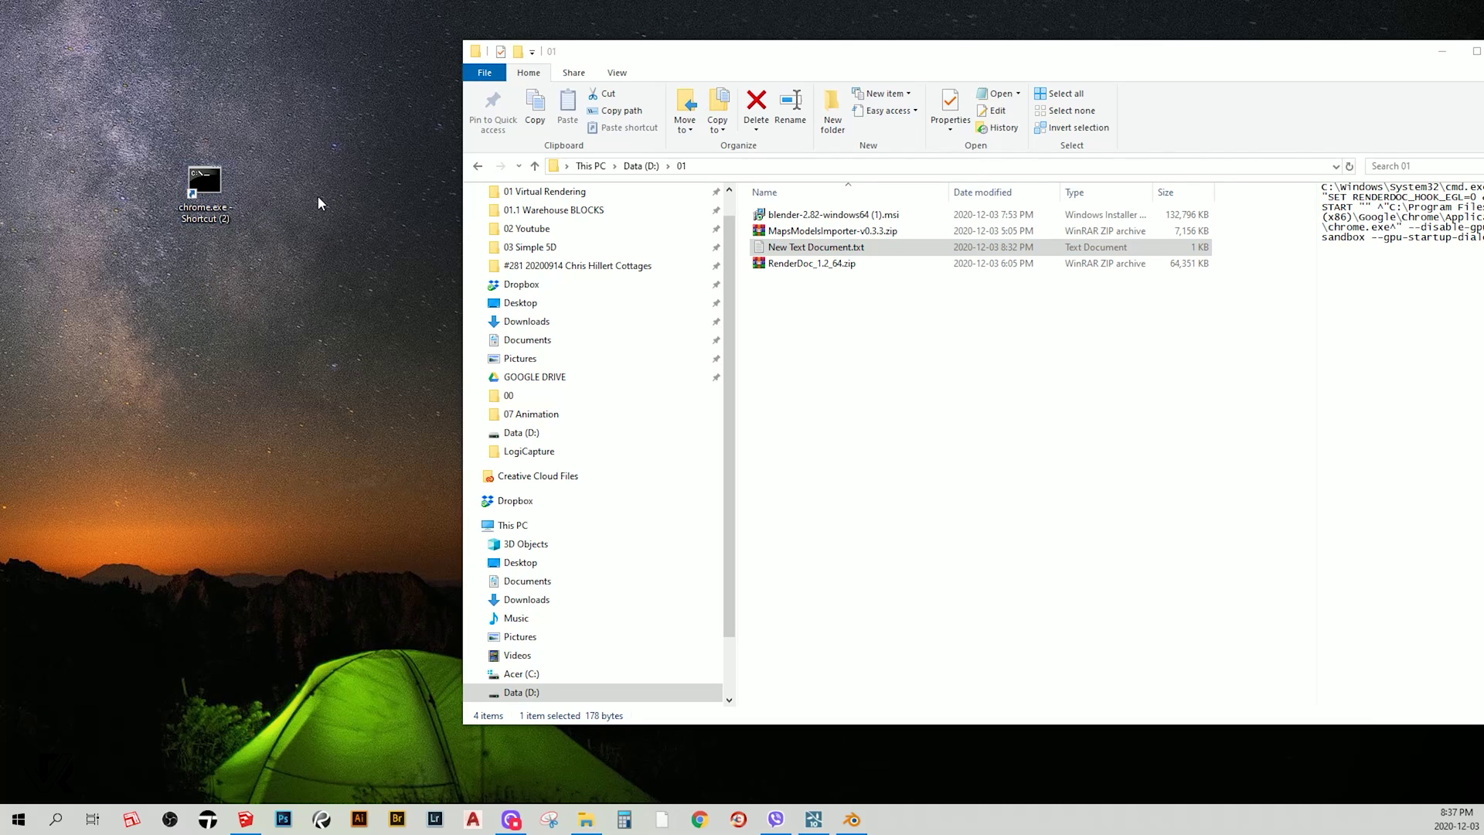
pyautogui.doubleClick(213, 186)
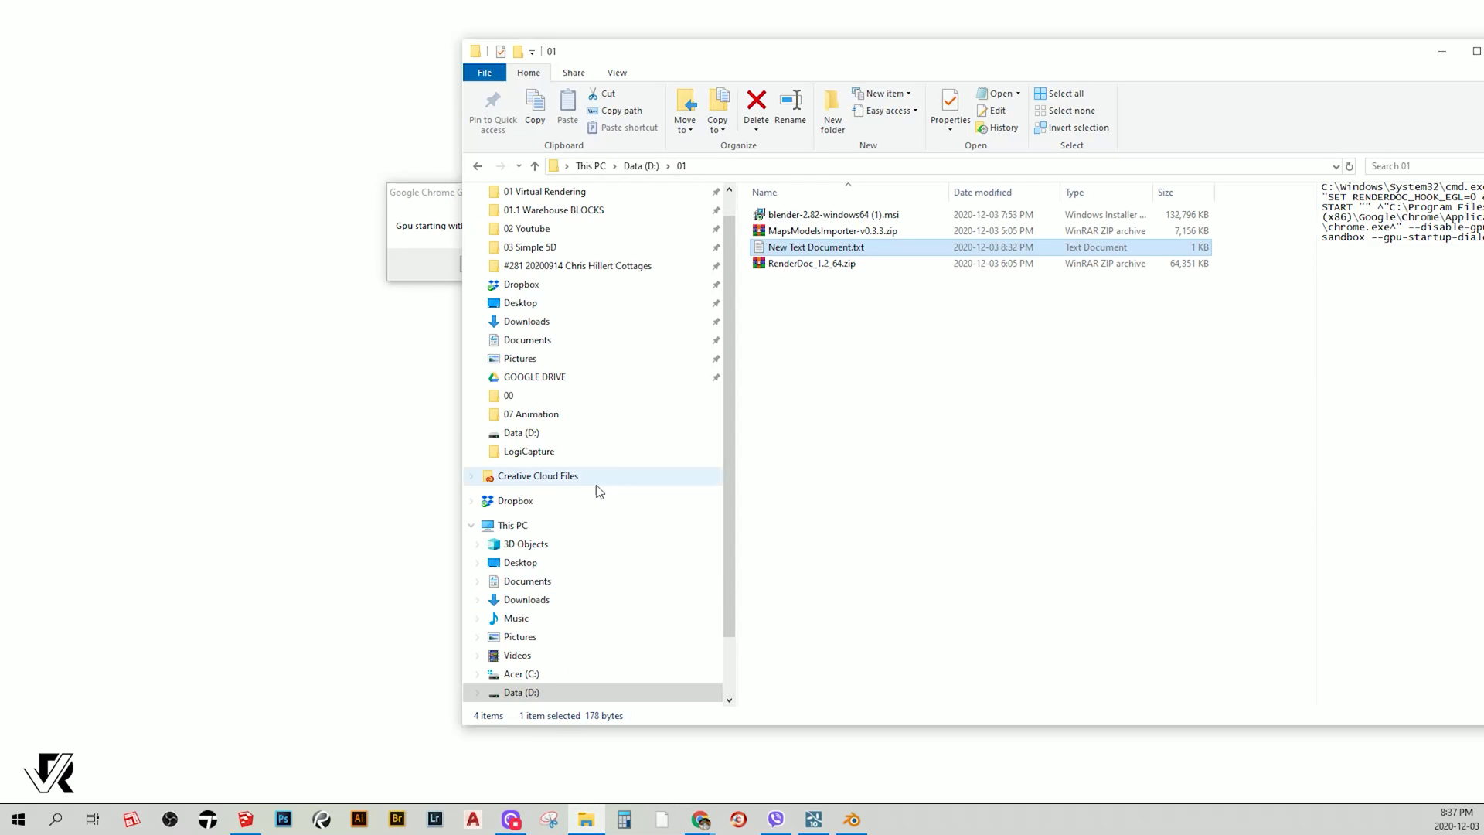
pyautogui.moveTo(839, 62); pyautogui.dragTo(687, 66)
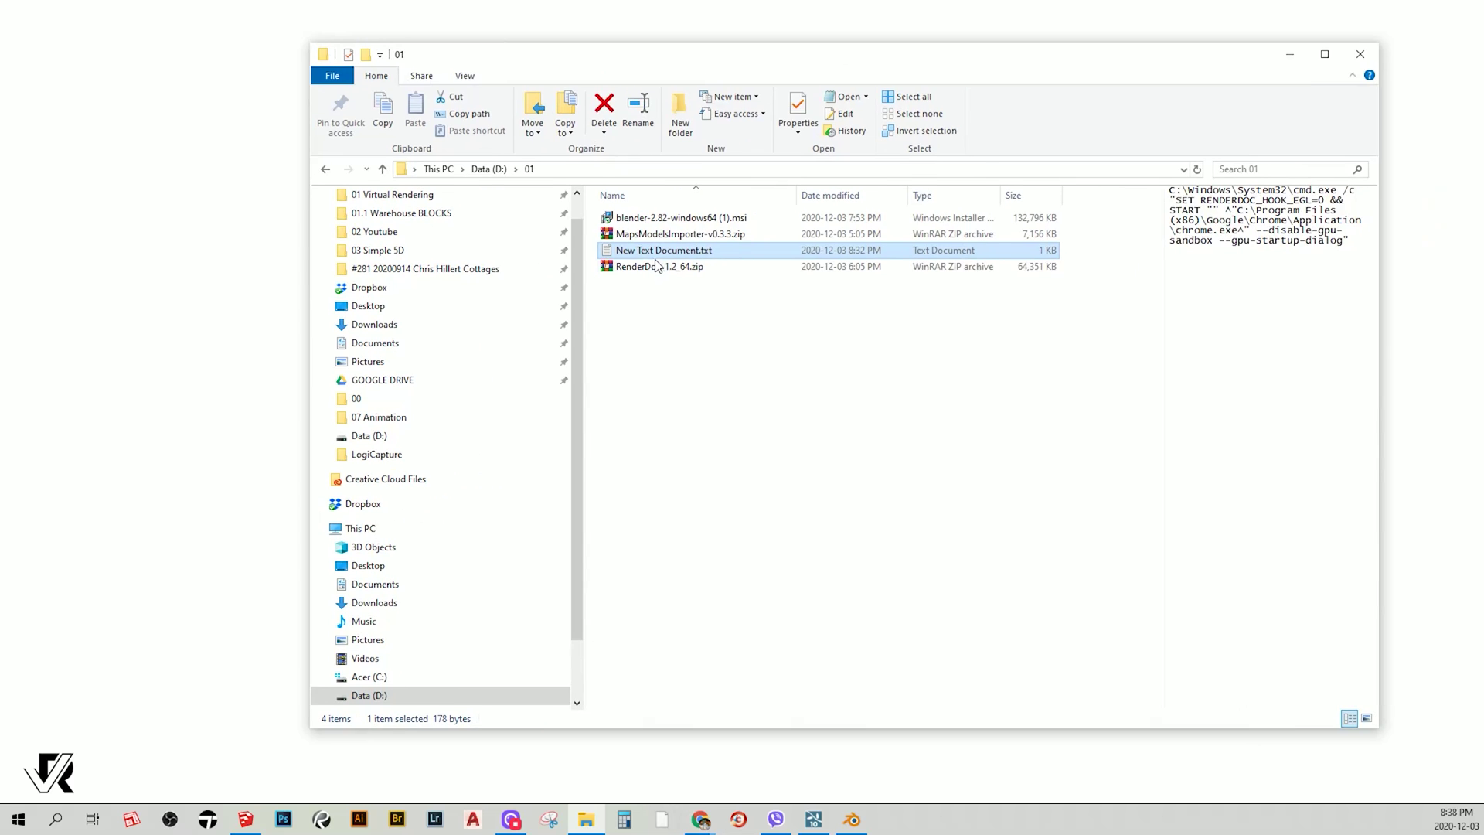
# Extract RenderDoc_1.2_64.zip here, open the RenderDoc_1.2_64 folder and select qrenderdoc.exe
pyautogui.click(651, 264)
pyautogui.rightClick(662, 267)
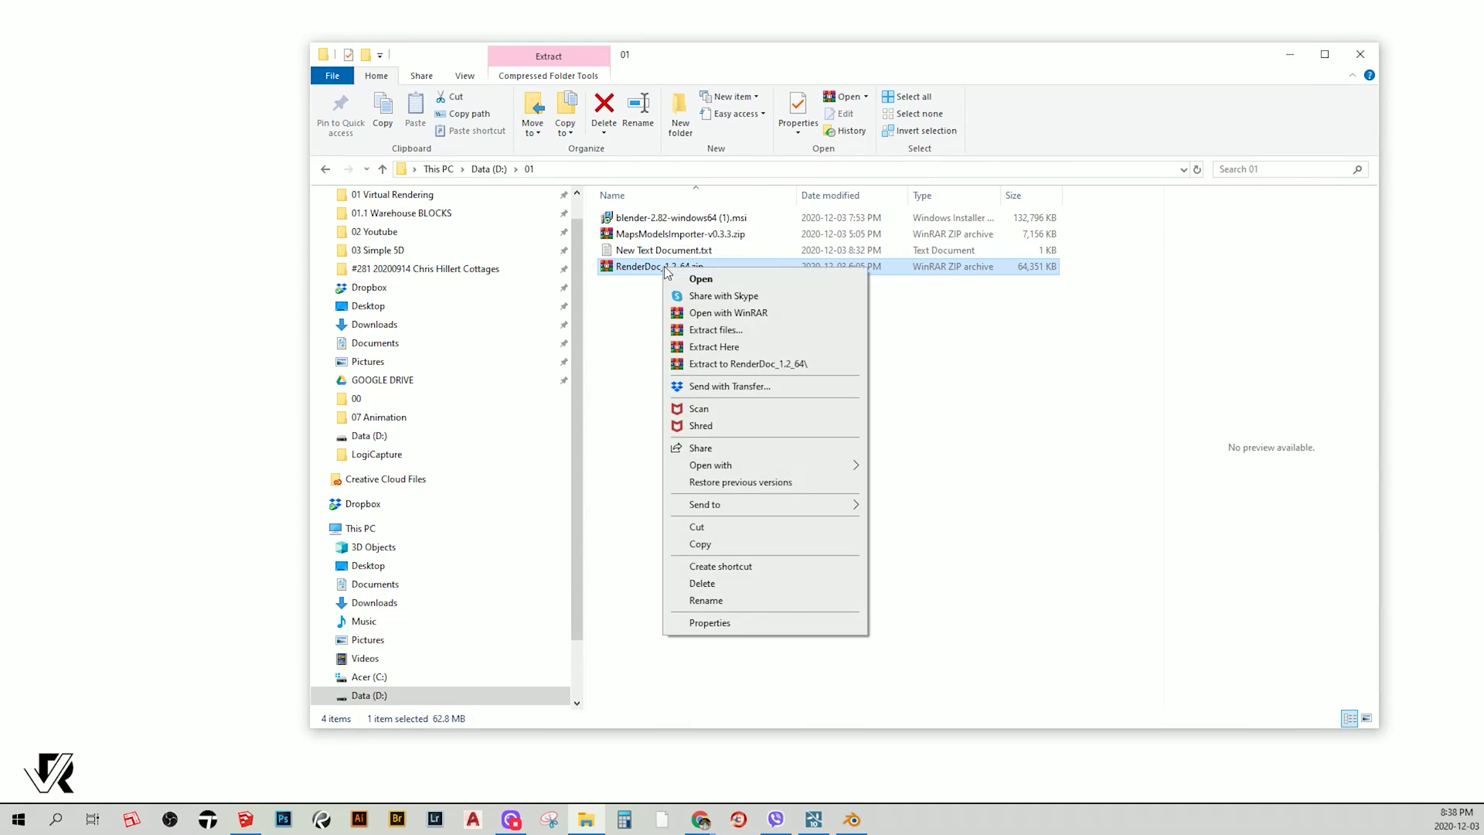
pyautogui.click(737, 347)
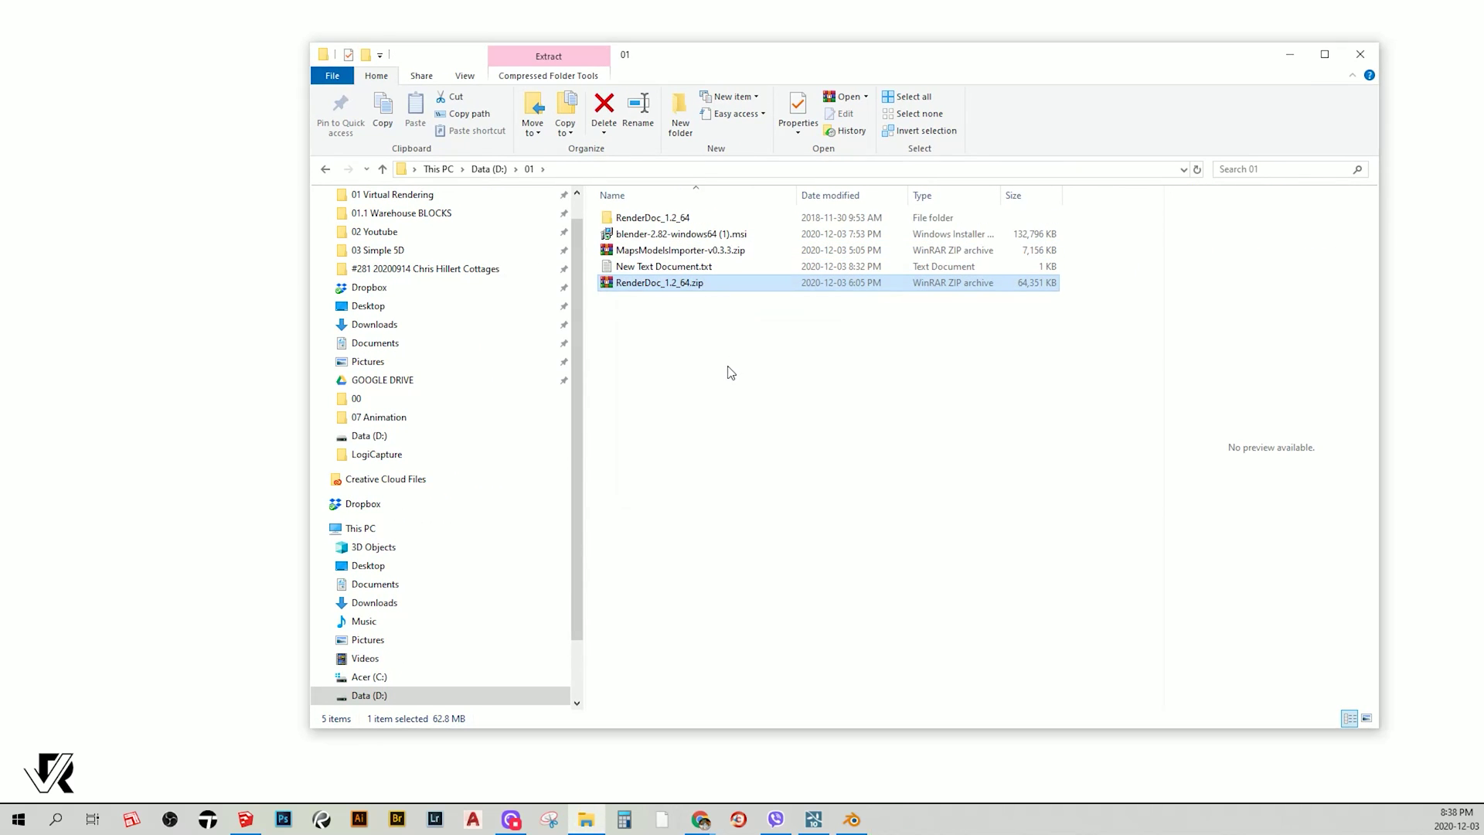
pyautogui.doubleClick(669, 218)
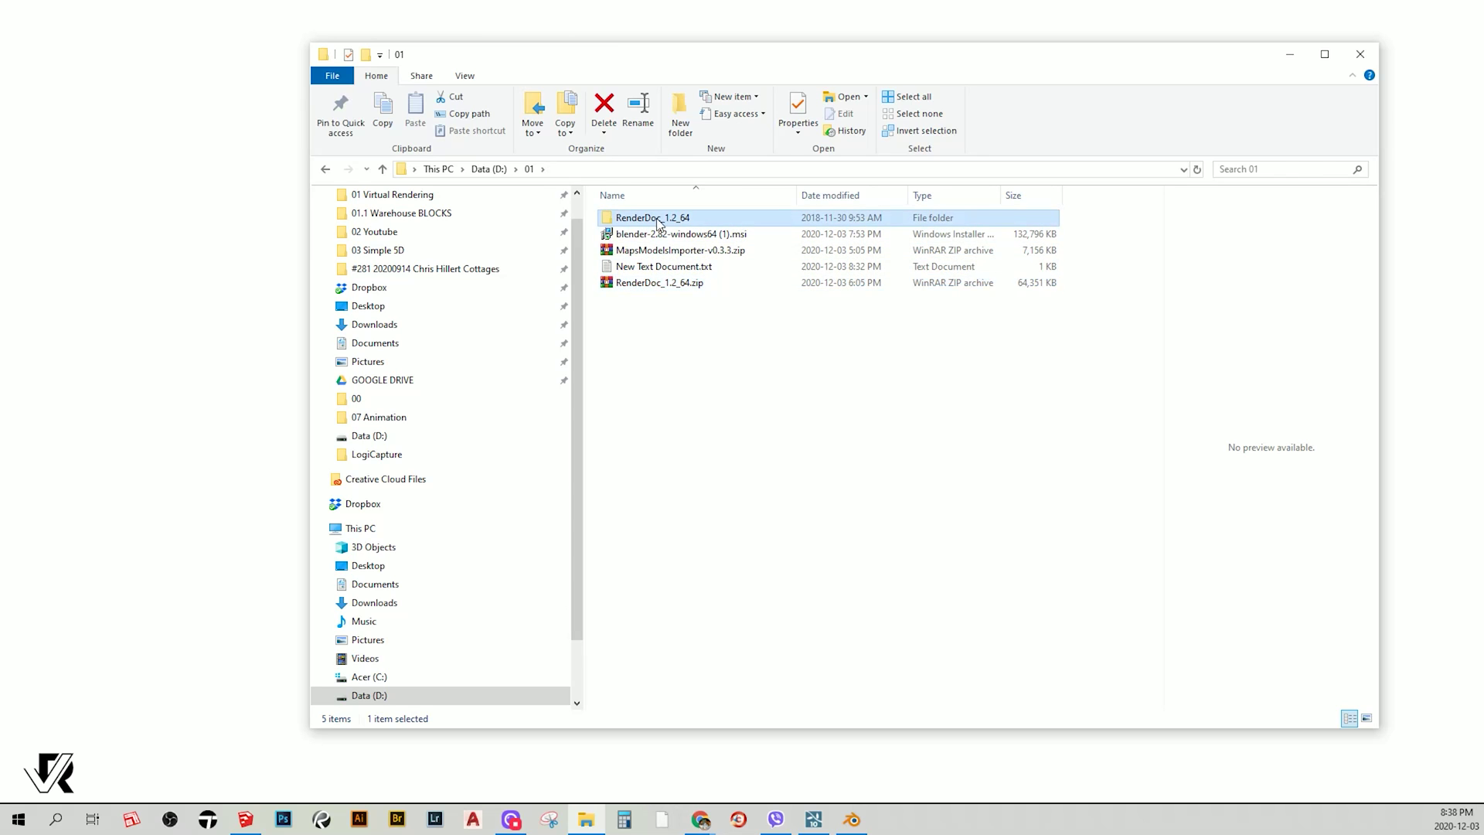
pyautogui.click(651, 398)
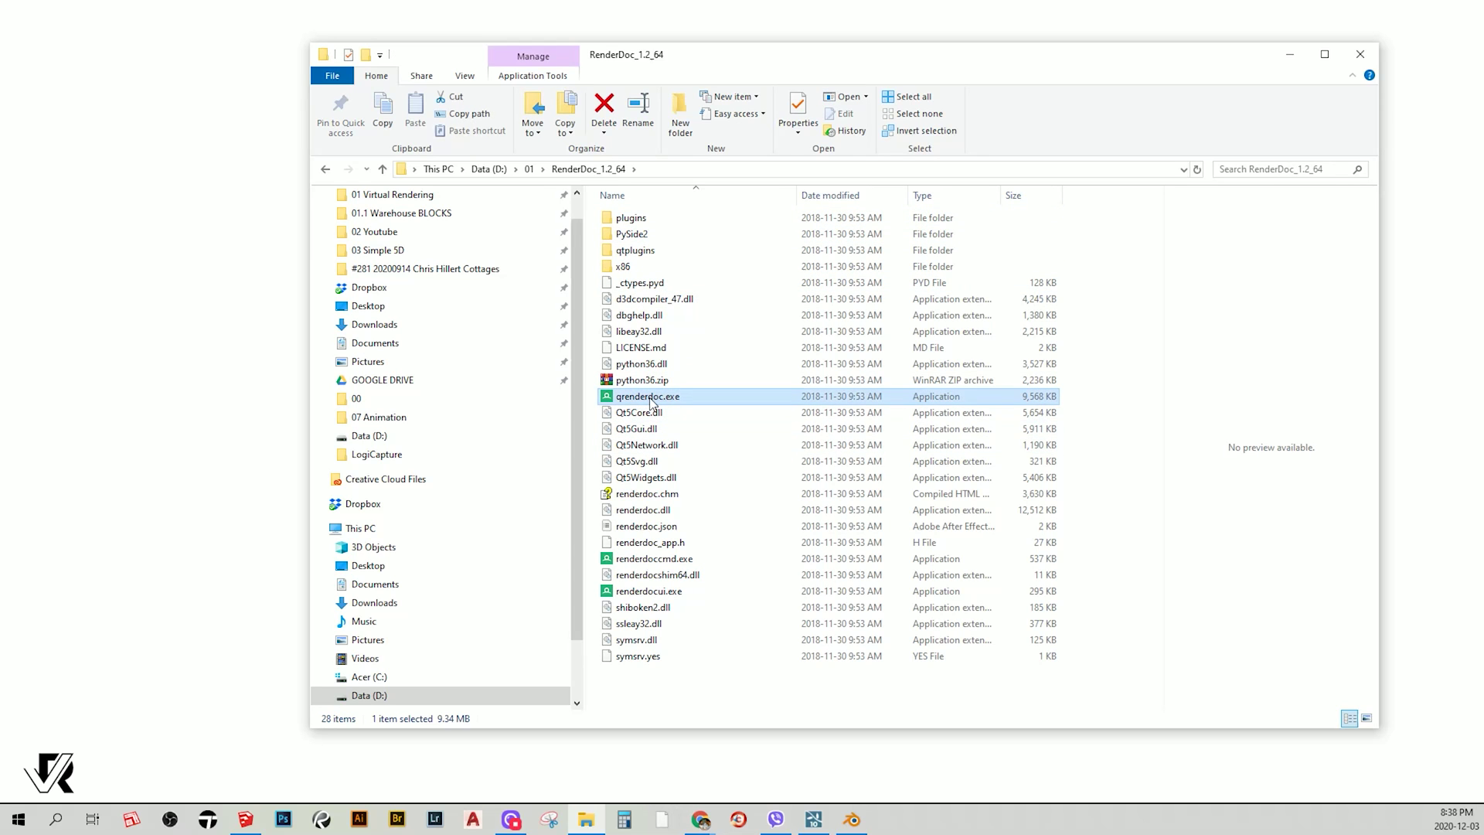
# Start RenderDoc from qrenderdoc.exe and open File > Inject into Process
pyautogui.doubleClick(652, 398)
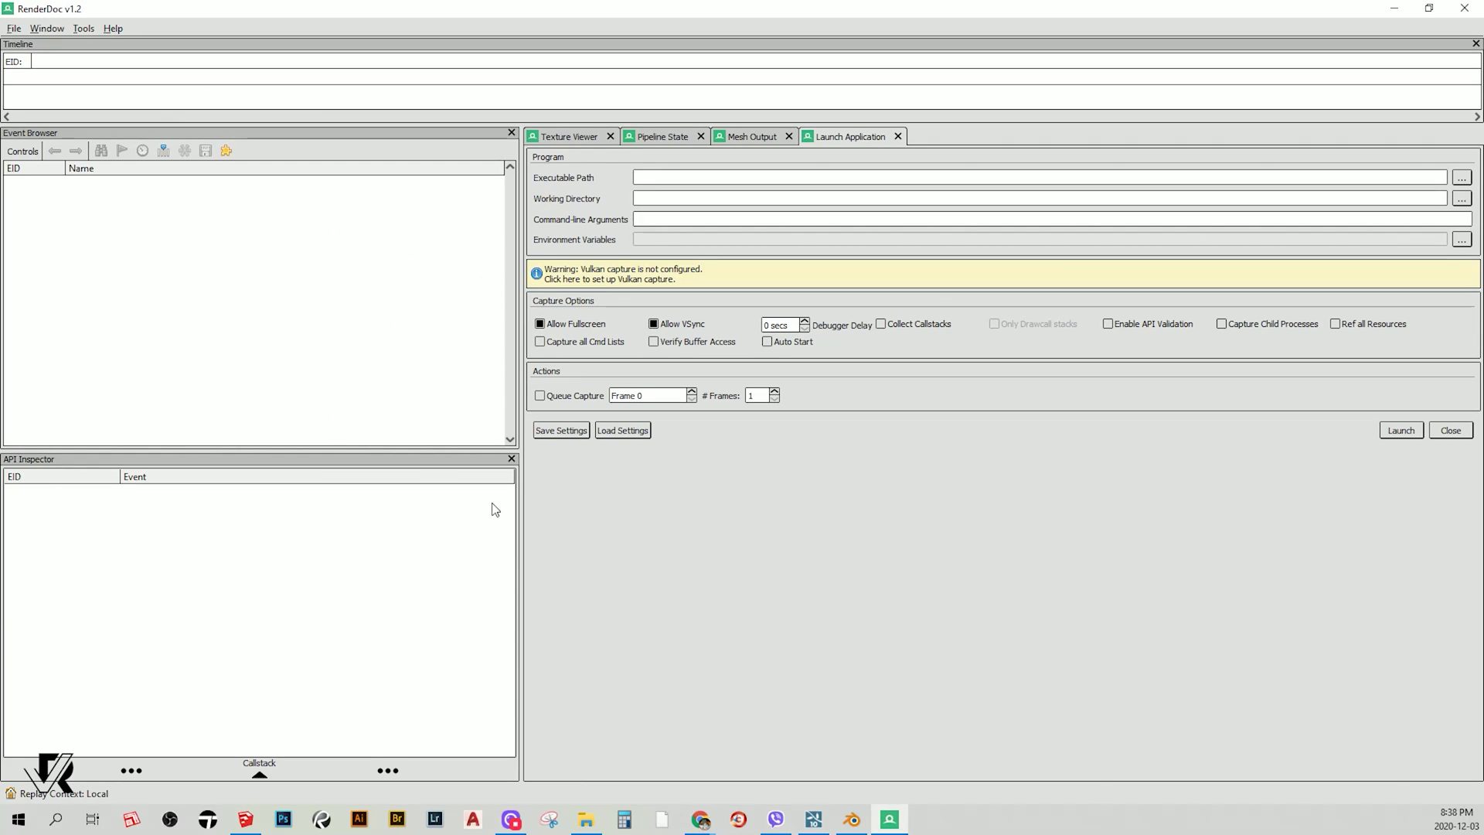
pyautogui.click(10, 29)
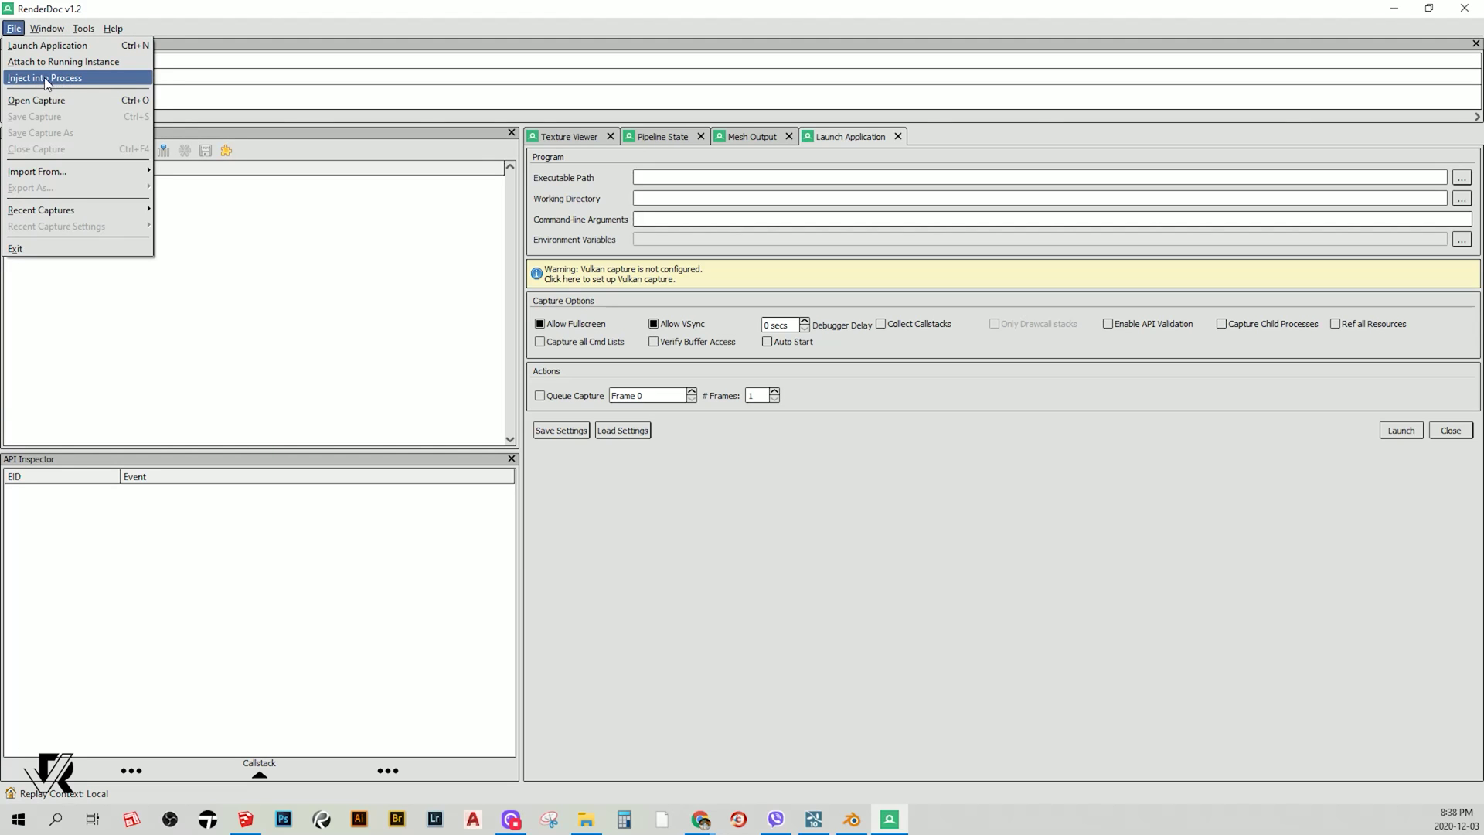
pyautogui.click(67, 80)
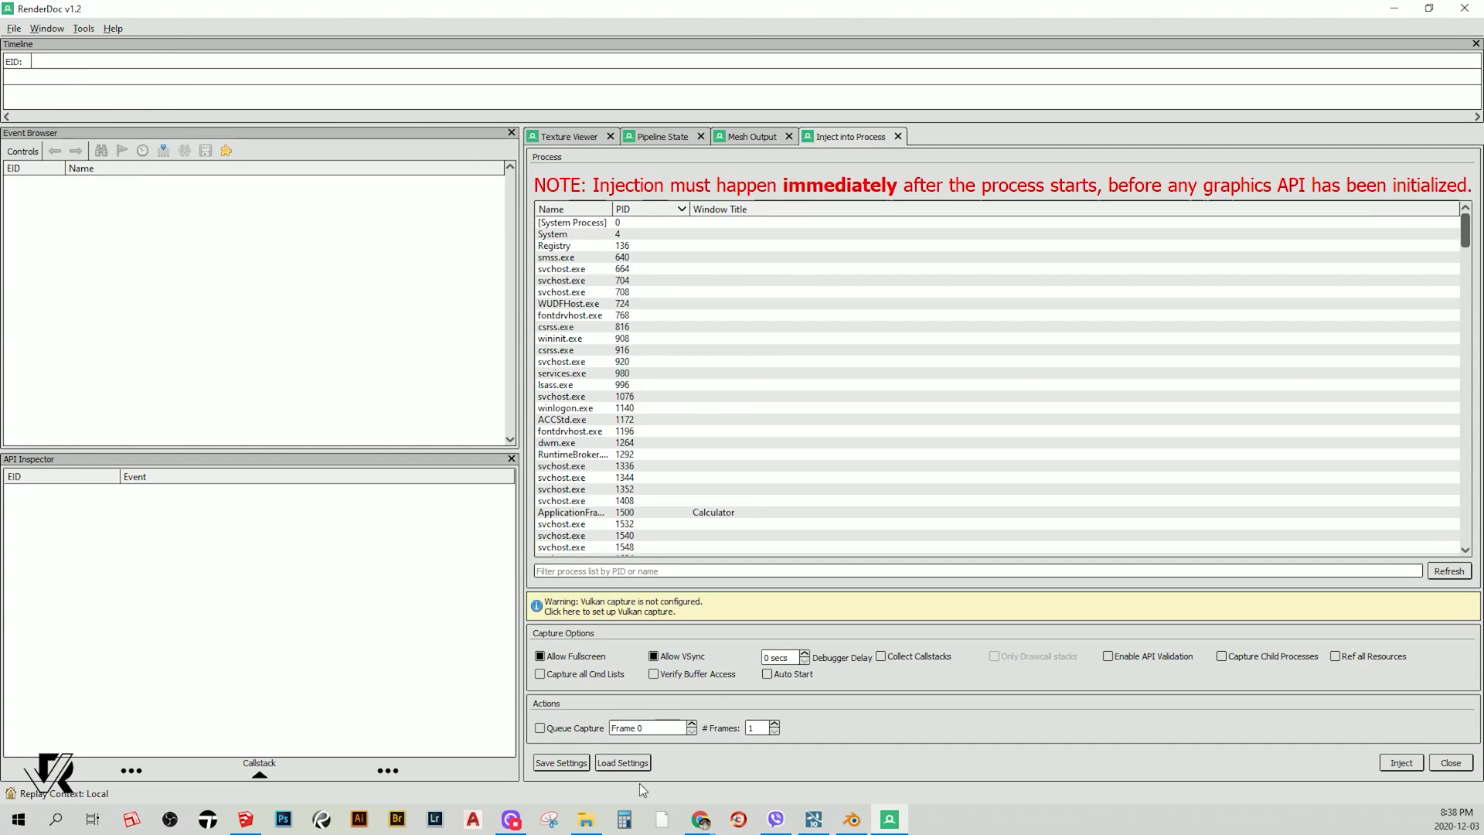
# Read Chrome's GPU process ID 3852, filter the list, and inject into chrome.exe 3852
pyautogui.doubleClick(651, 13)
pyautogui.moveTo(999, 86); pyautogui.dragTo(1025, 129)
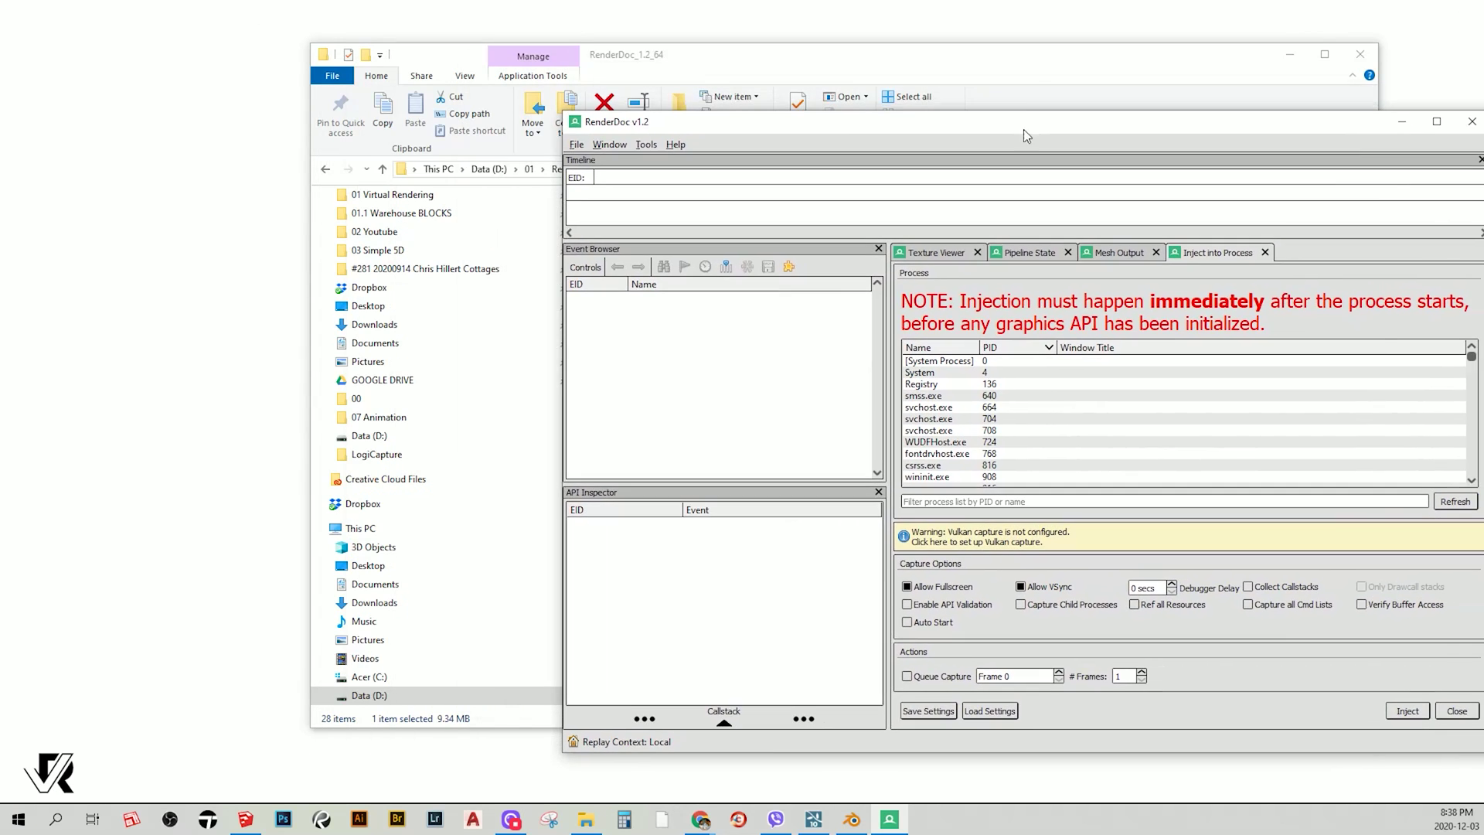
pyautogui.click(1010, 57)
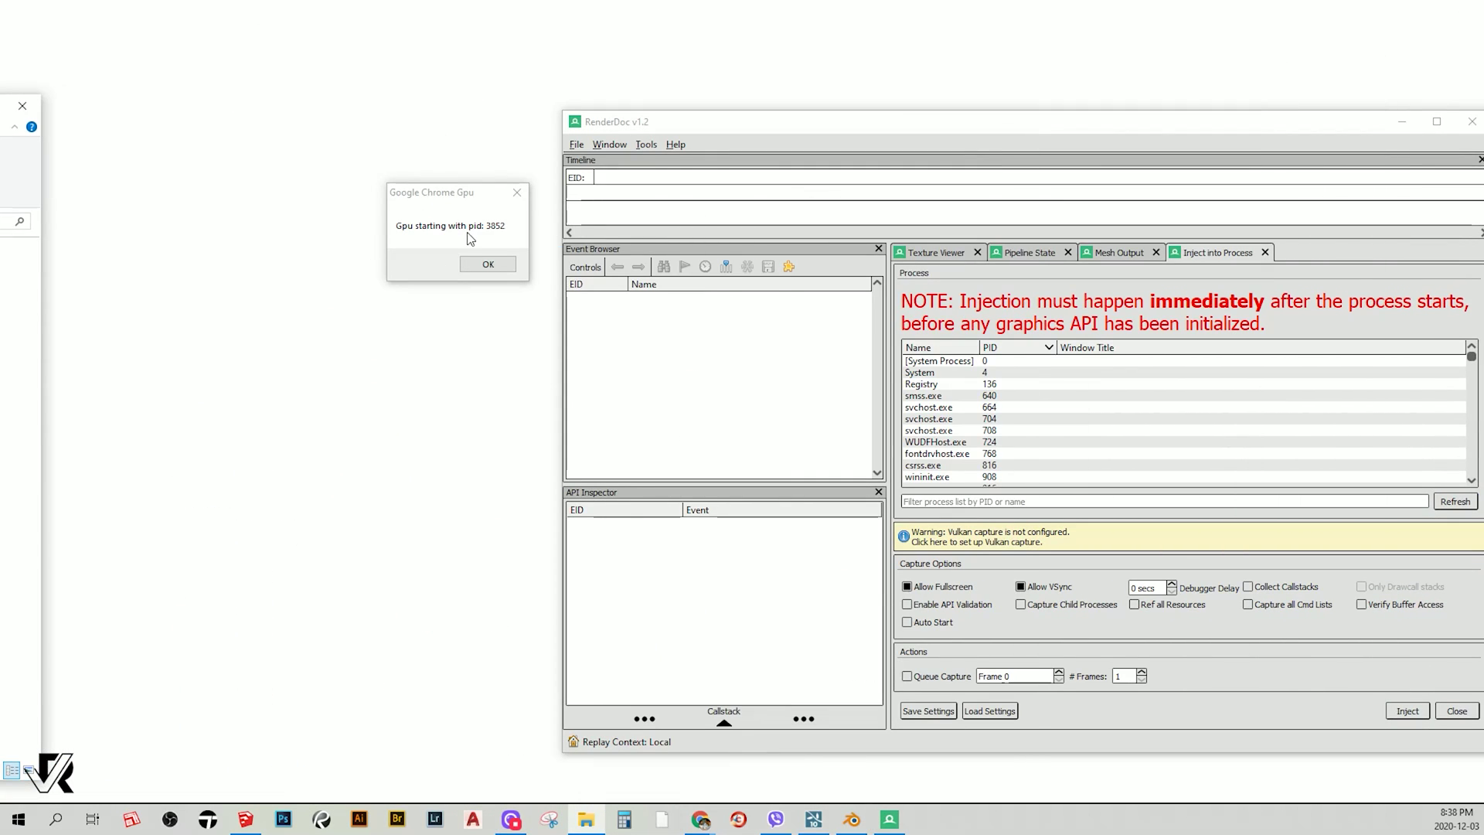
pyautogui.moveTo(730, 126); pyautogui.dragTo(476, 45)
pyautogui.click(715, 421)
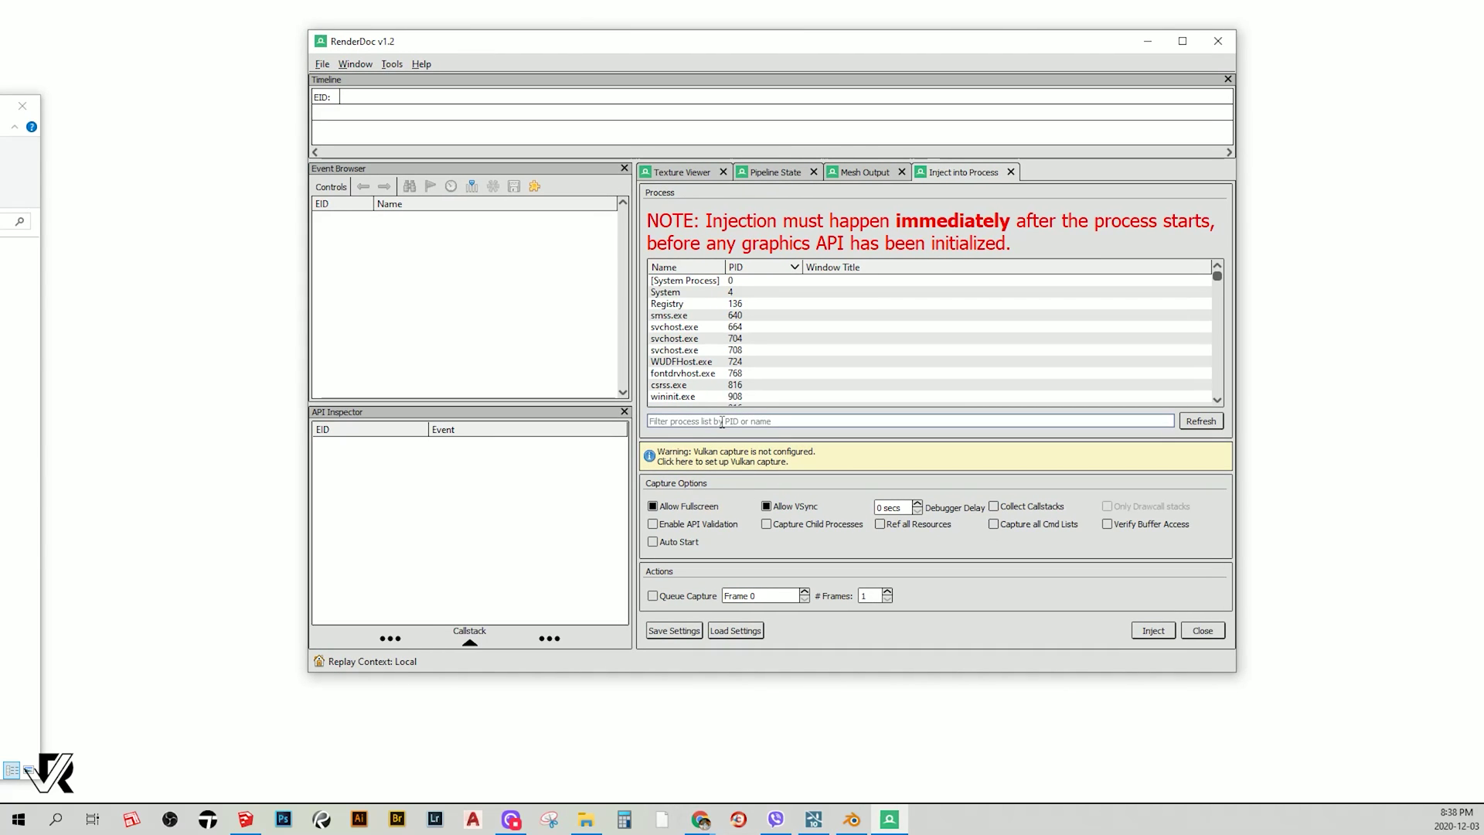
pyautogui.write('3852')
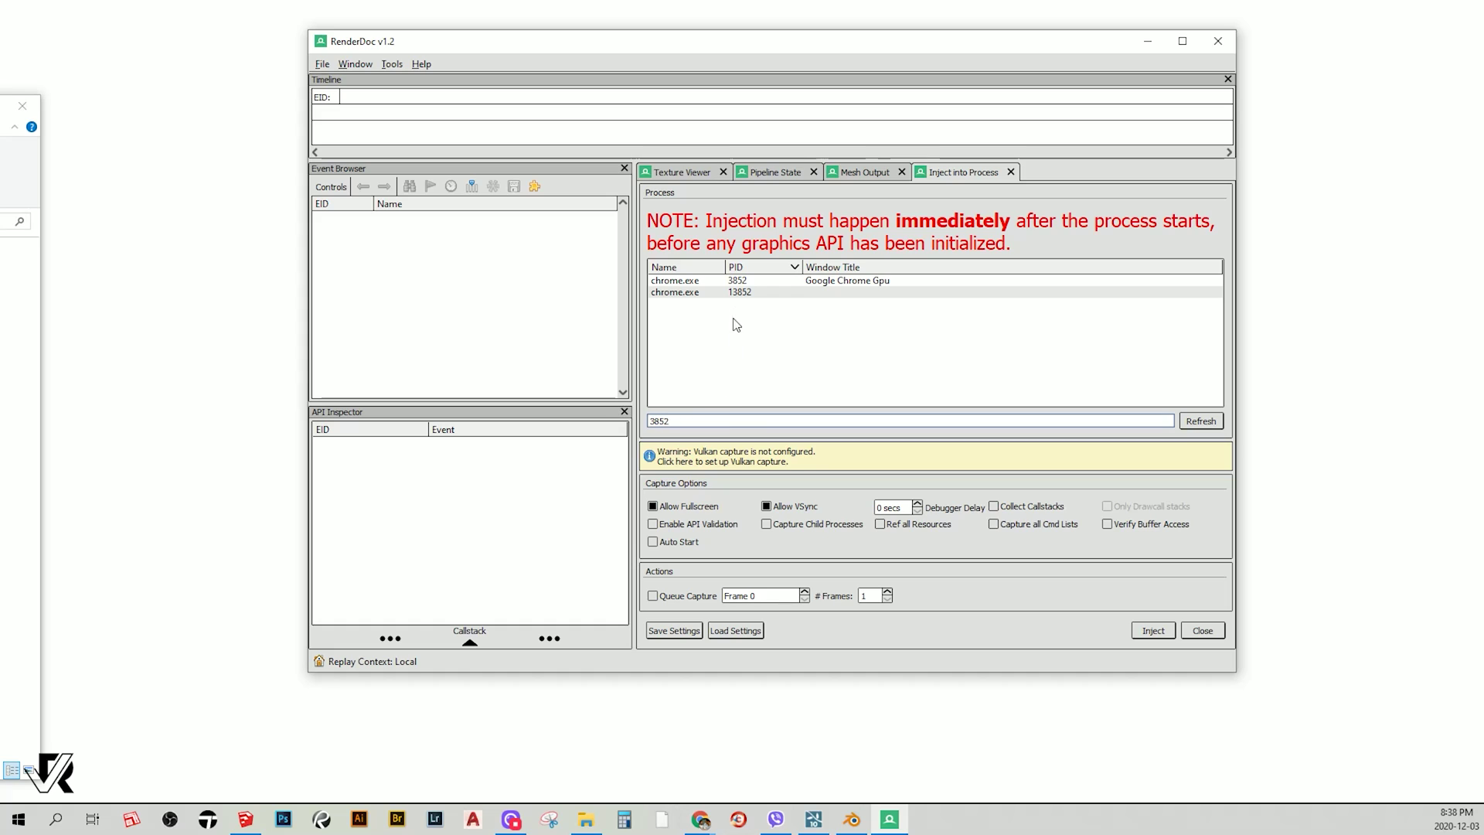
pyautogui.click(750, 281)
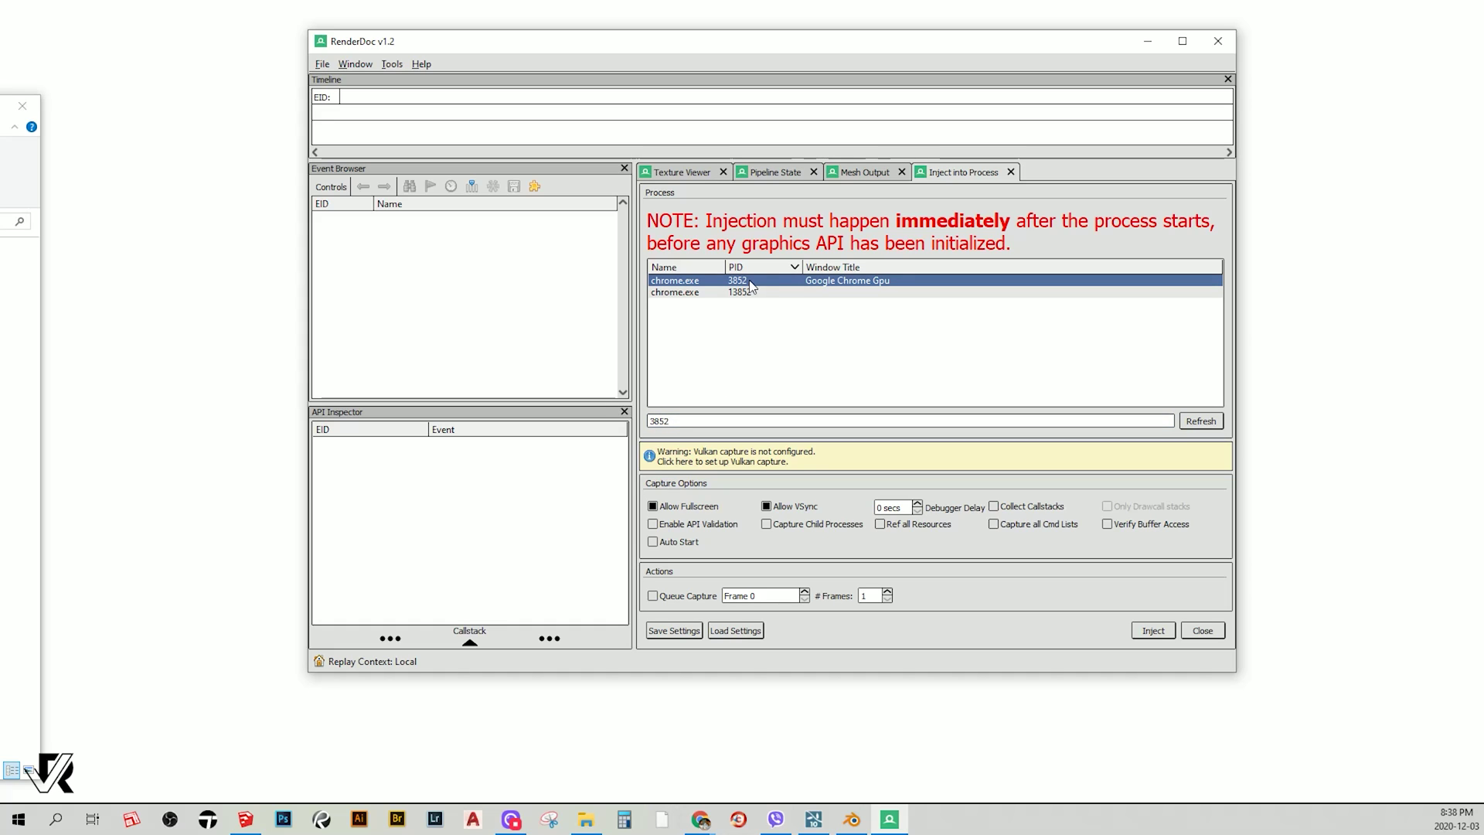
pyautogui.doubleClick(695, 282)
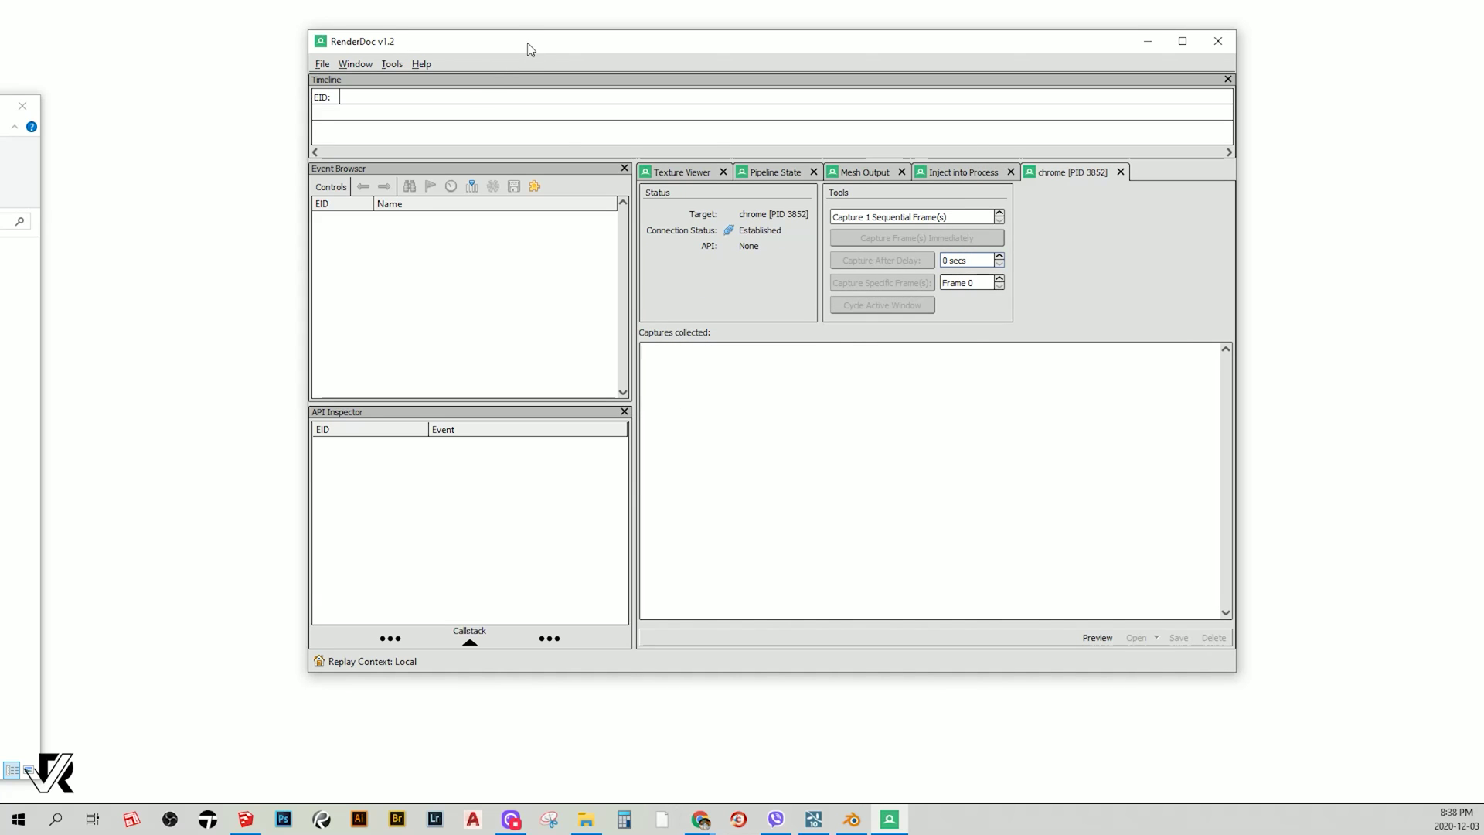
# Move RenderDoc aside, dismiss Chrome's GPU message, and bring the Chrome window forward
pyautogui.moveTo(528, 49); pyautogui.dragTo(831, 225)
pyautogui.click(489, 261)
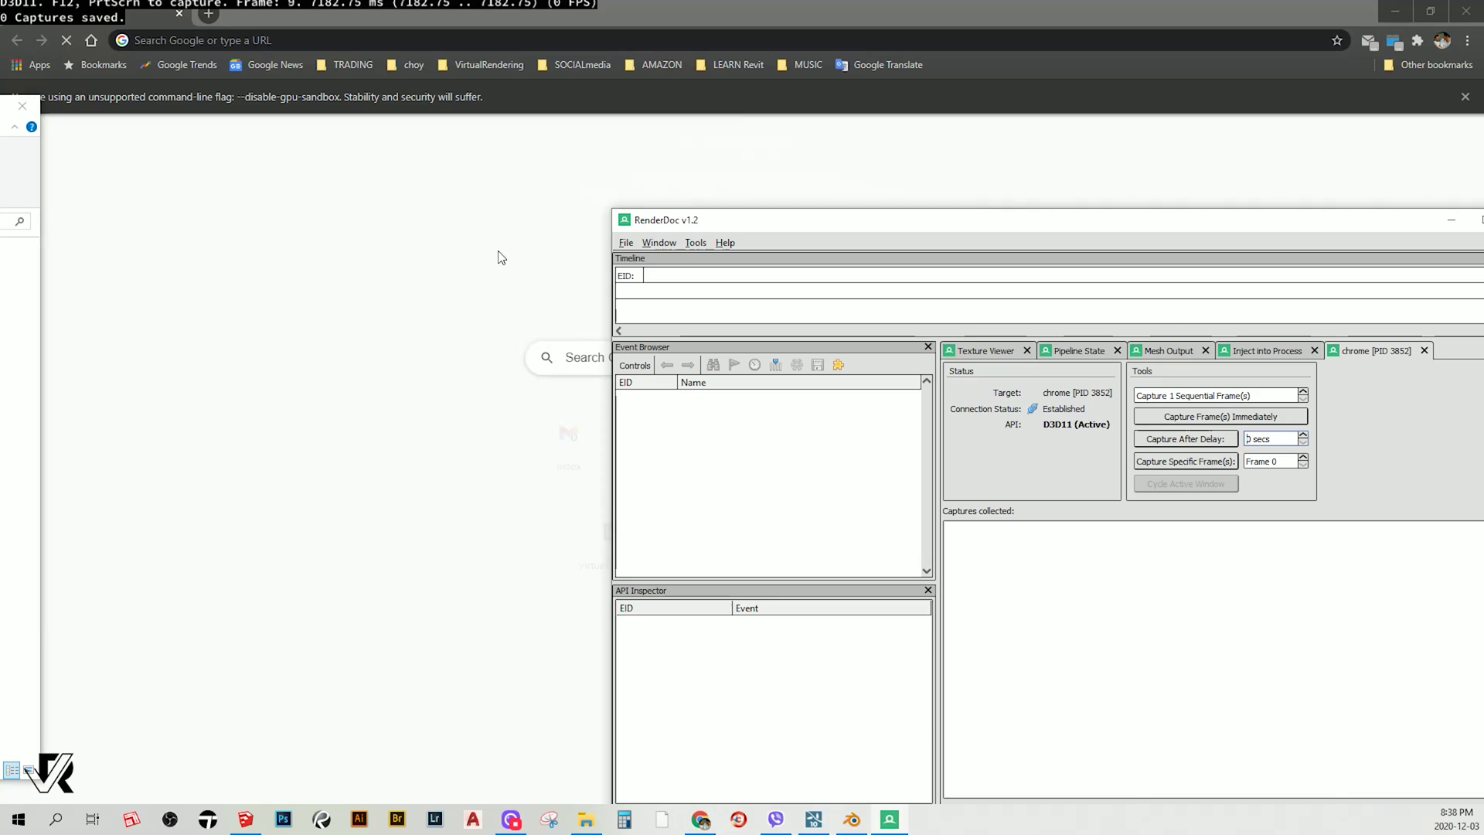
pyautogui.moveTo(734, 225); pyautogui.dragTo(688, 199)
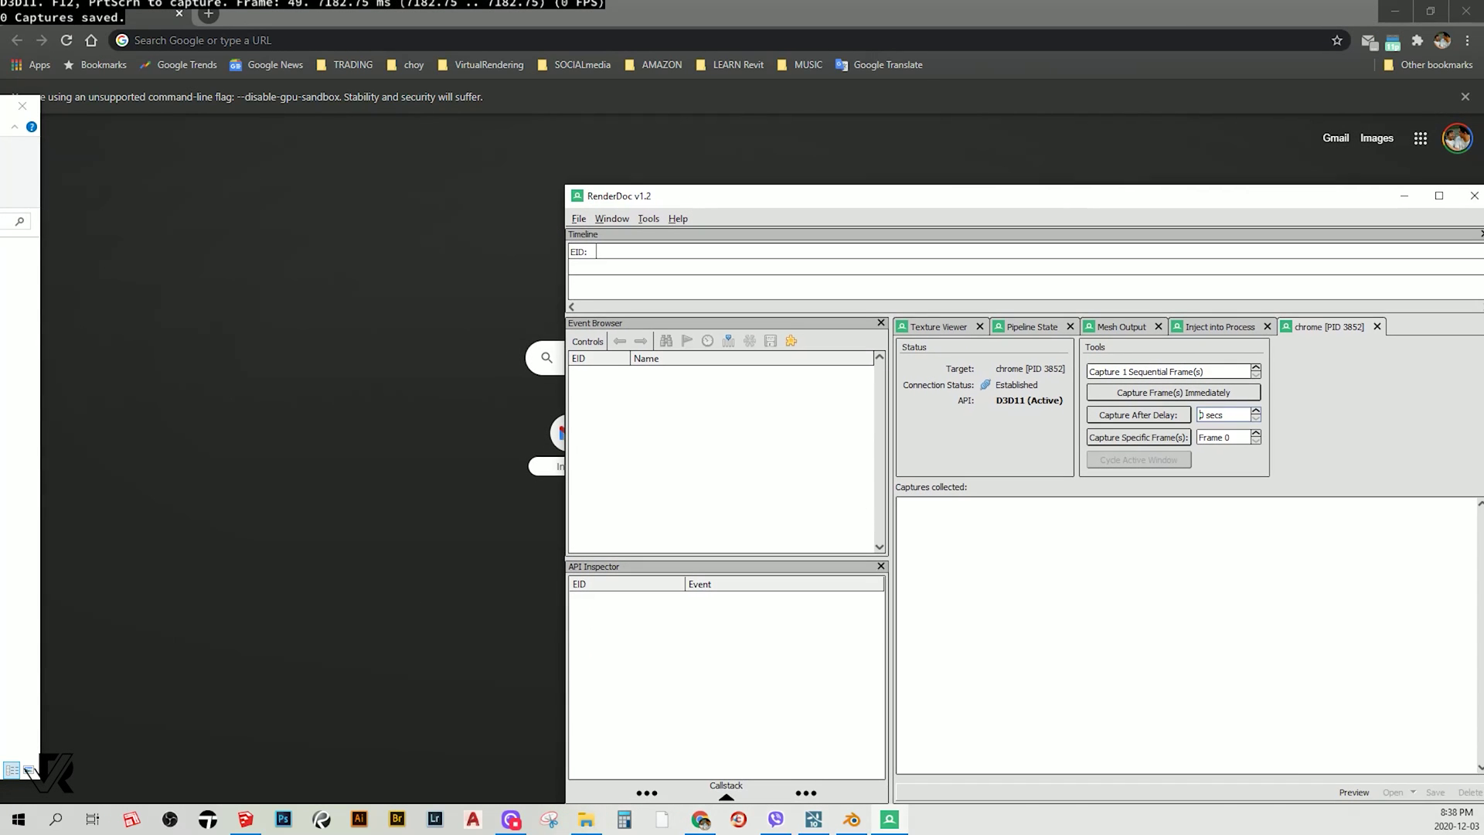
pyautogui.click(93, 228)
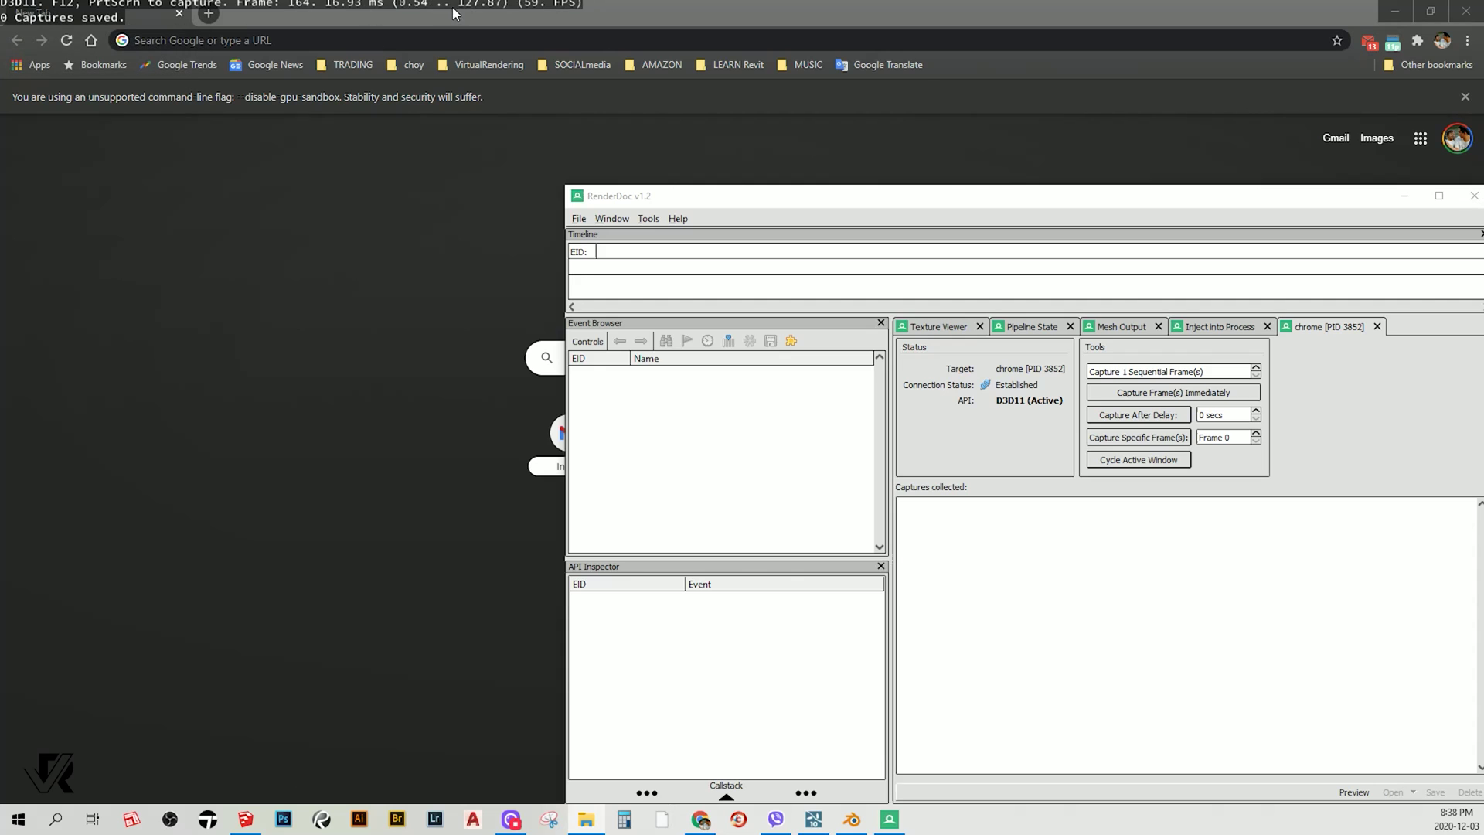
pyautogui.moveTo(696, 203); pyautogui.dragTo(533, 176)
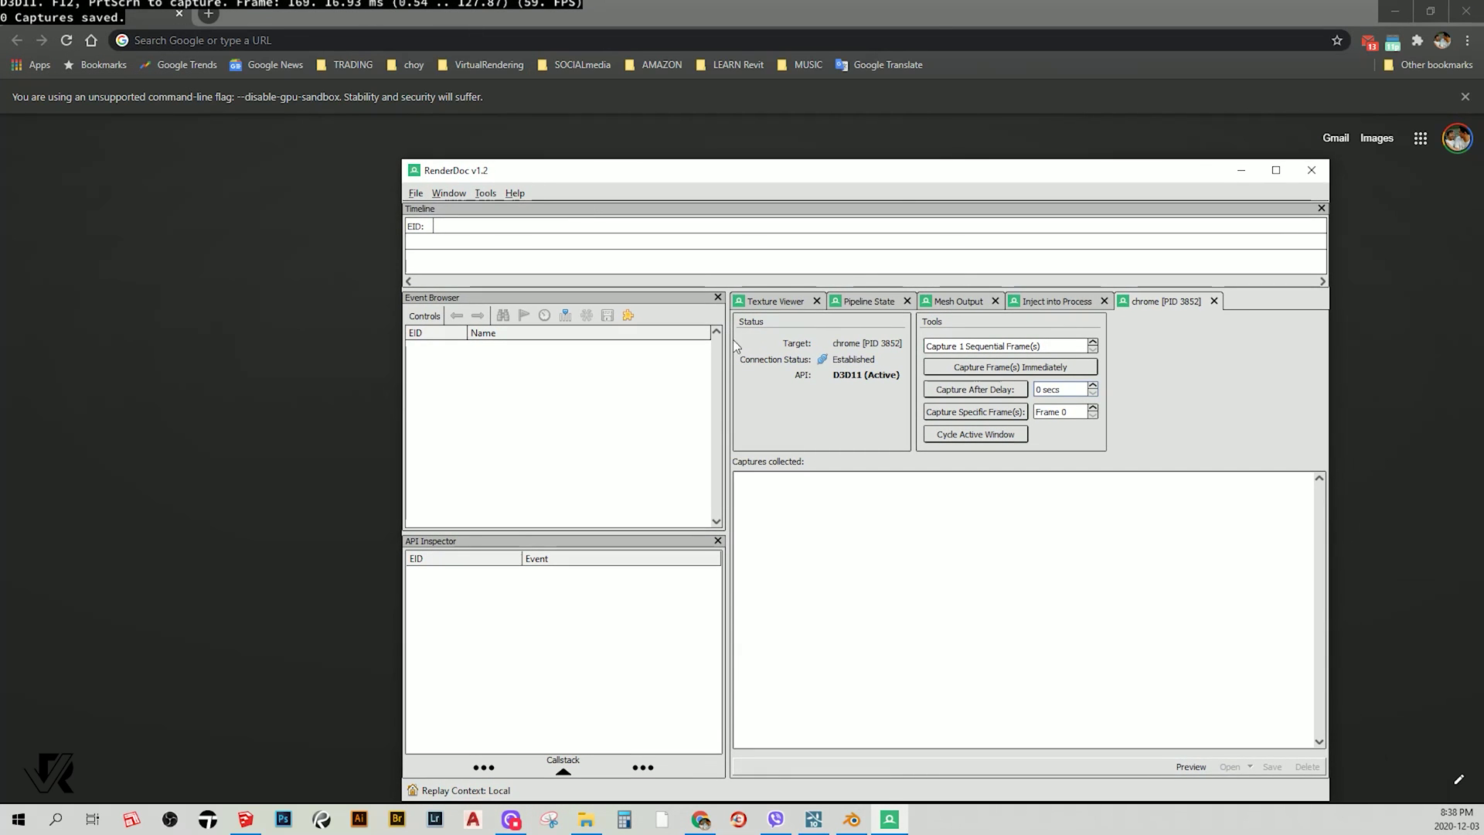
pyautogui.click(915, 141)
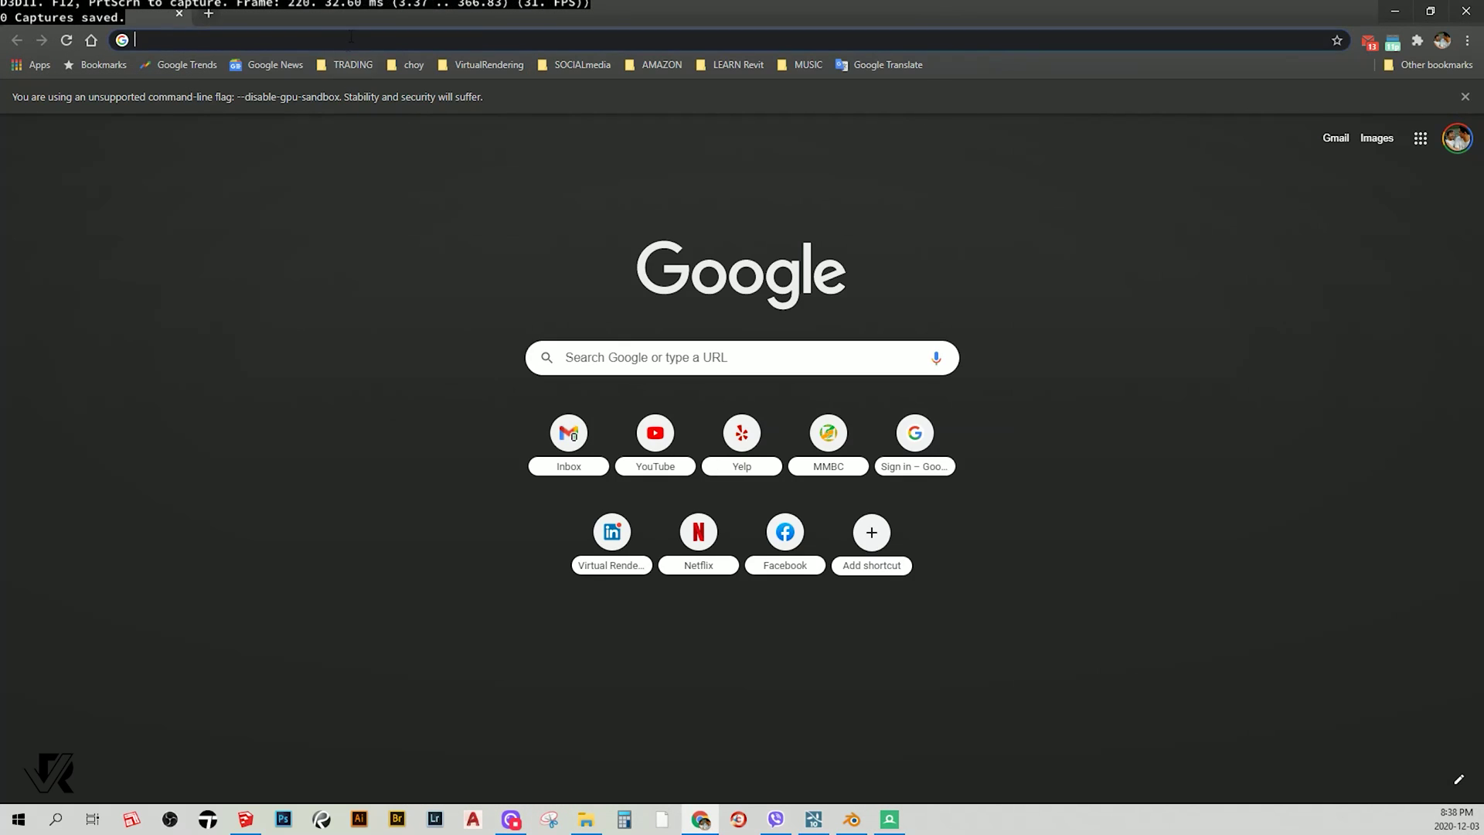
# Search for 'GOOGLE EARTH' and open the Google Earth website from the results
pyautogui.click(349, 39)
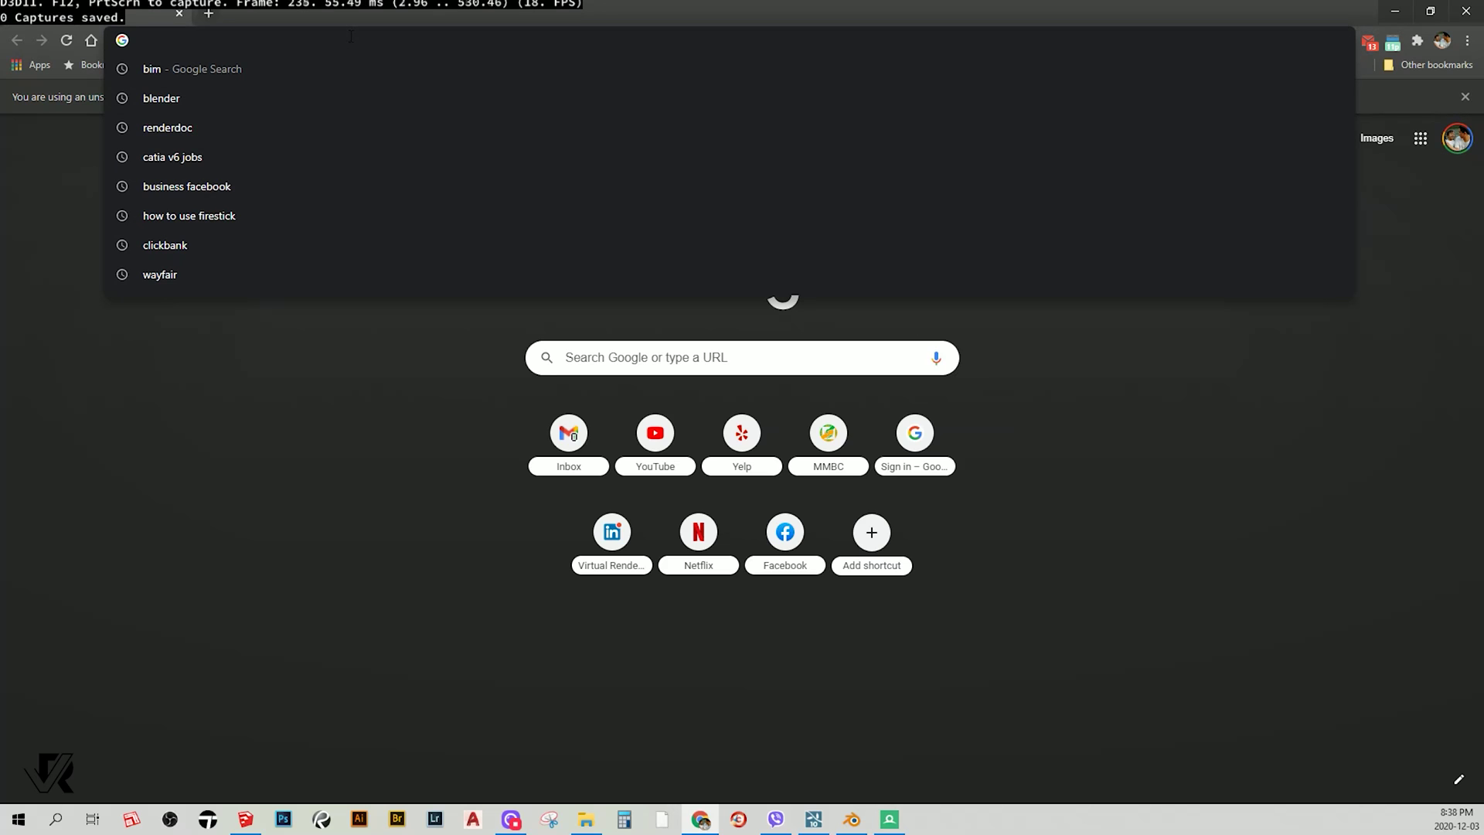
pyautogui.write('GOOGLE')
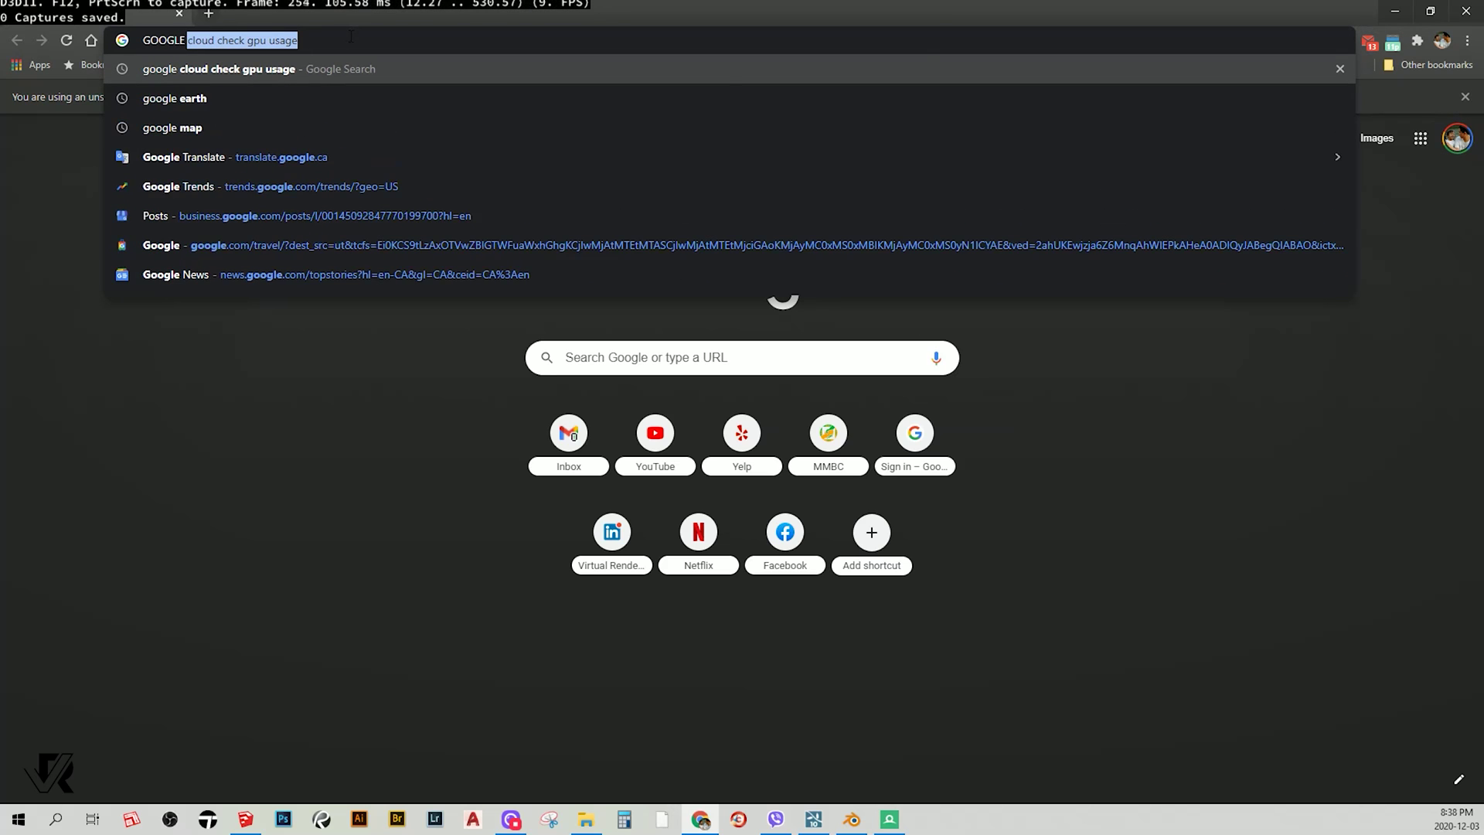
pyautogui.write(' E')
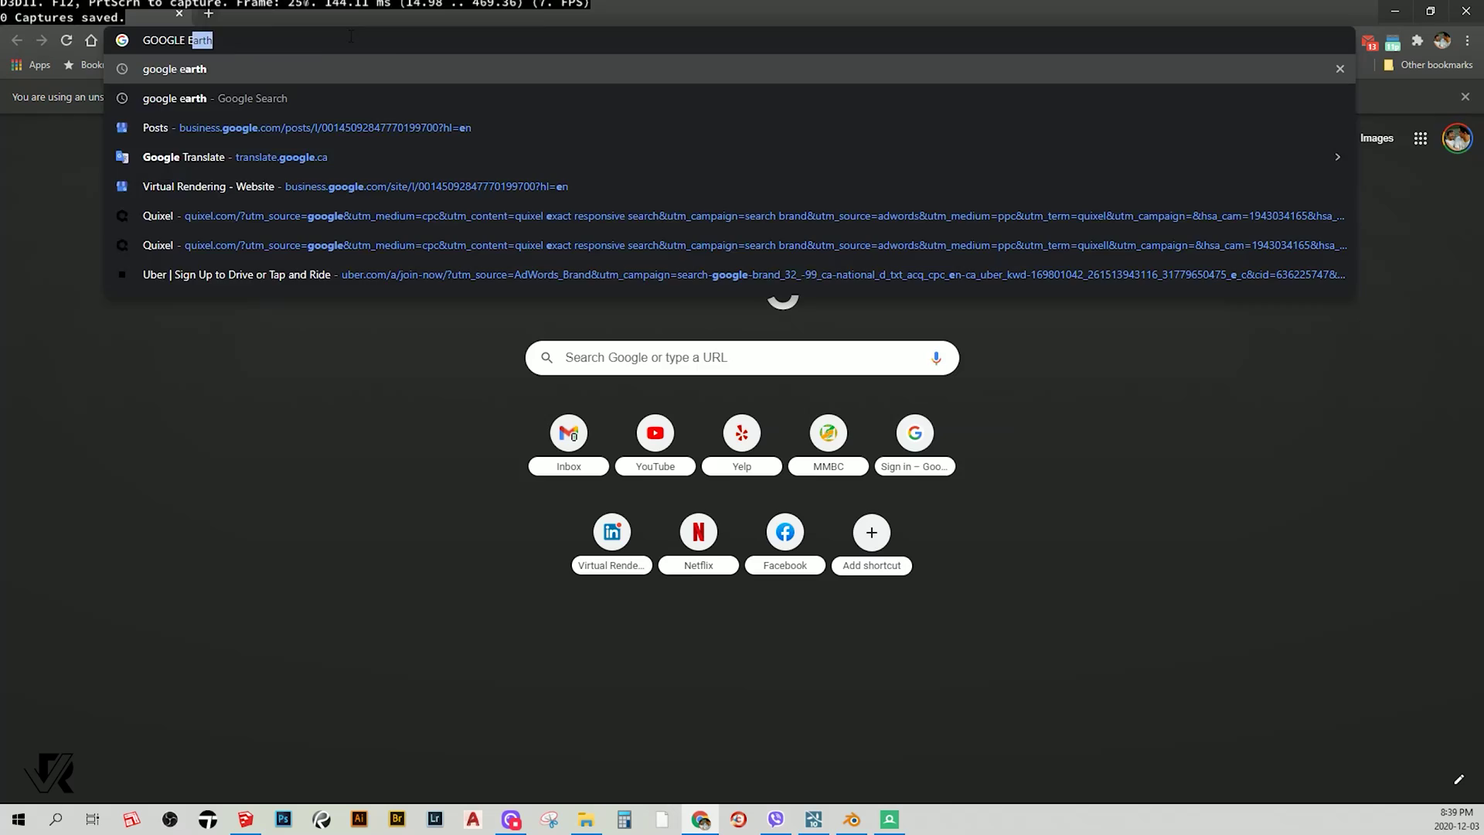
pyautogui.press('Return')
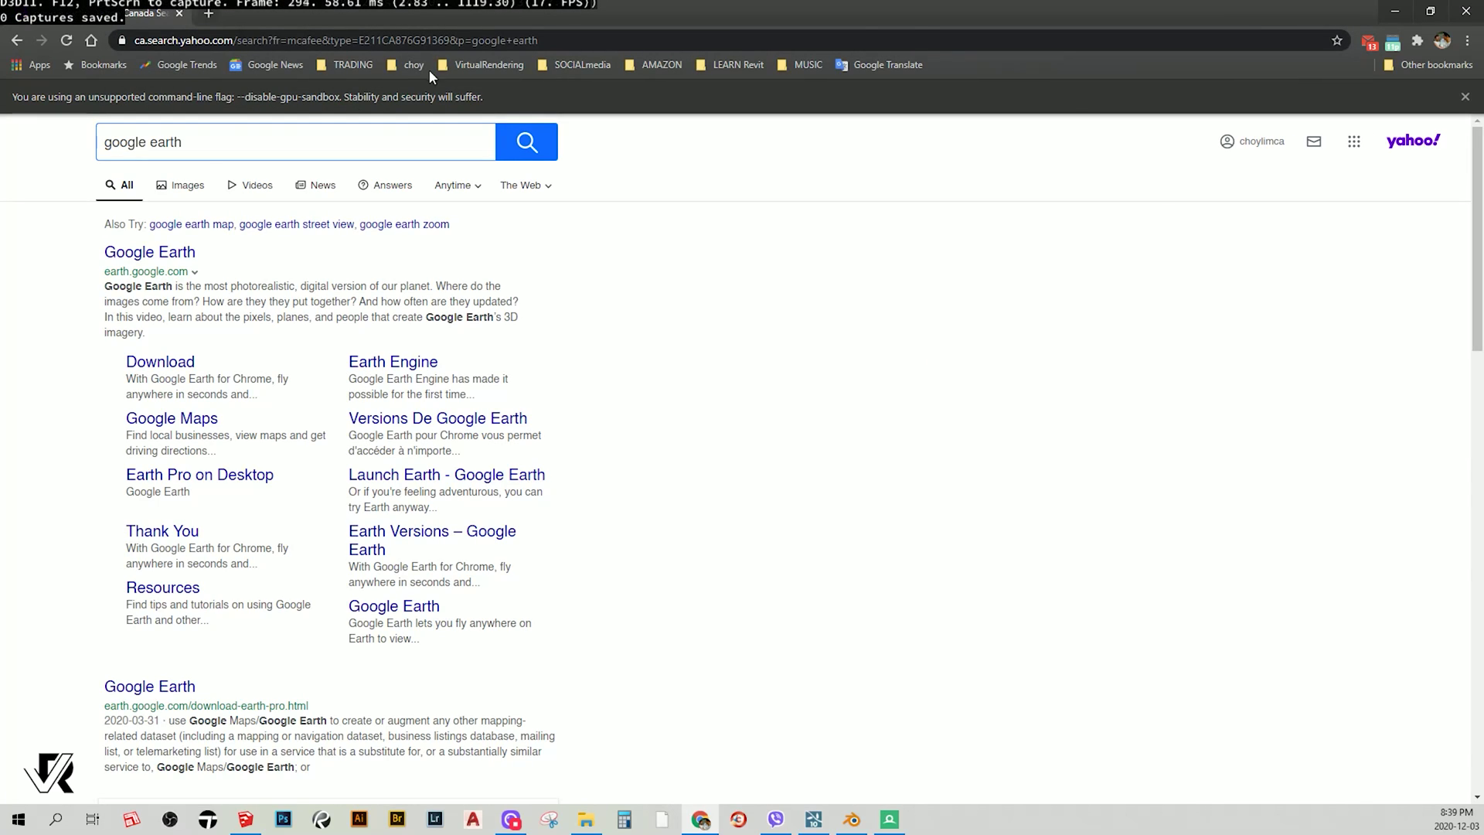
pyautogui.click(152, 252)
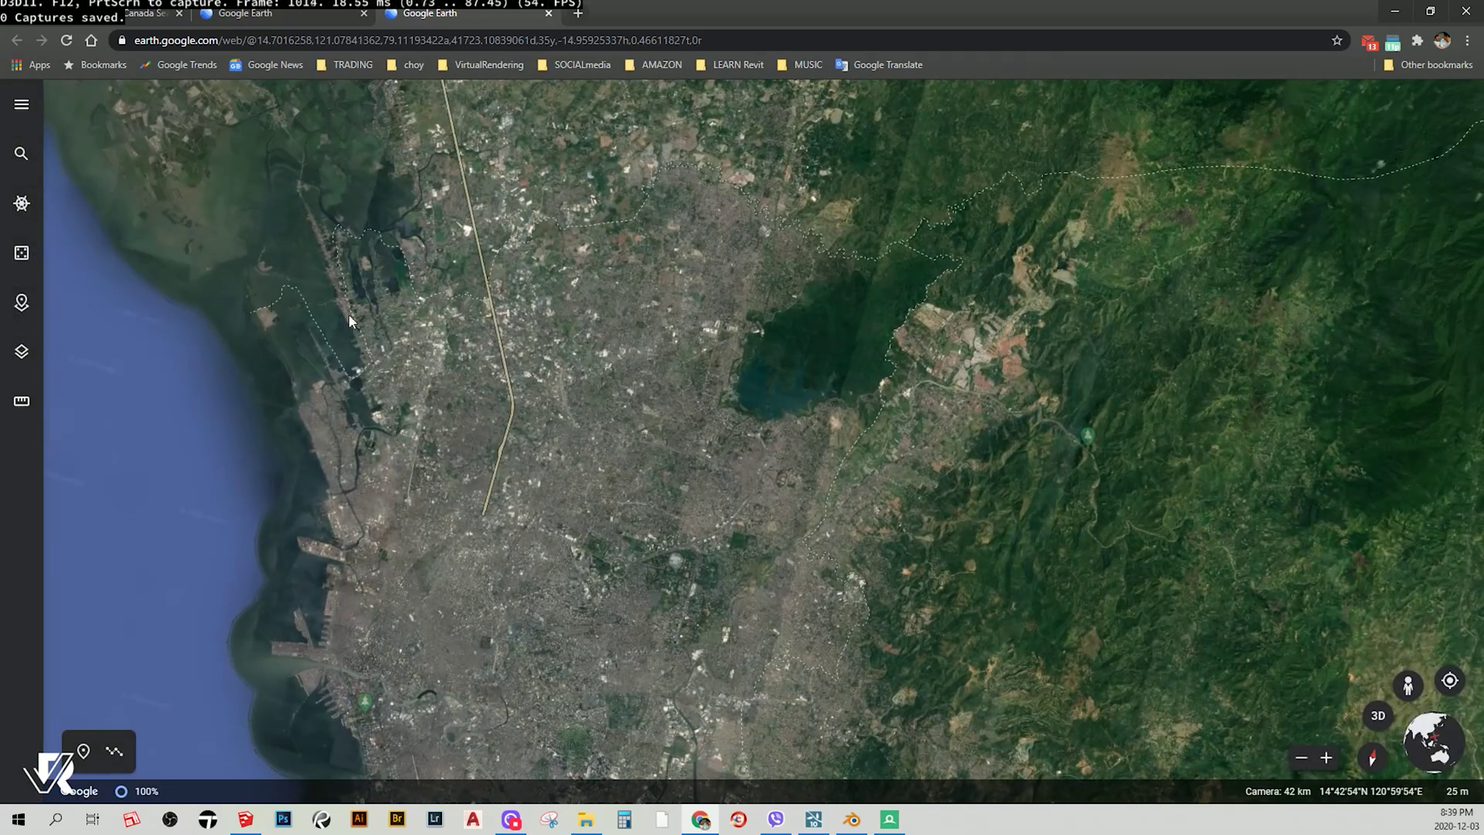
# Fly to Vancouver, BC, view Vancouver Public Library from above, and restore down Chrome
pyautogui.click(21, 154)
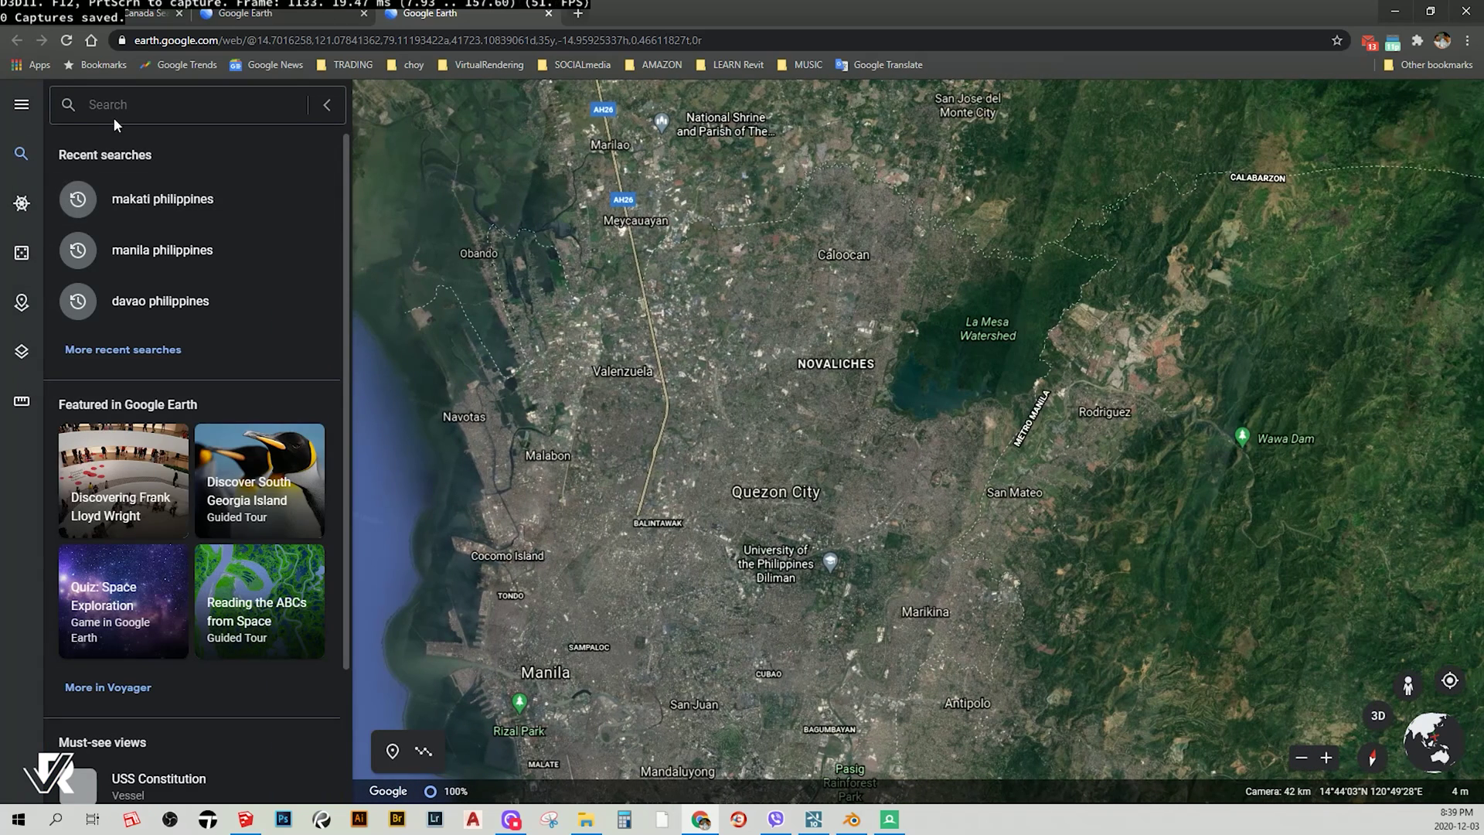
pyautogui.write('VAN')
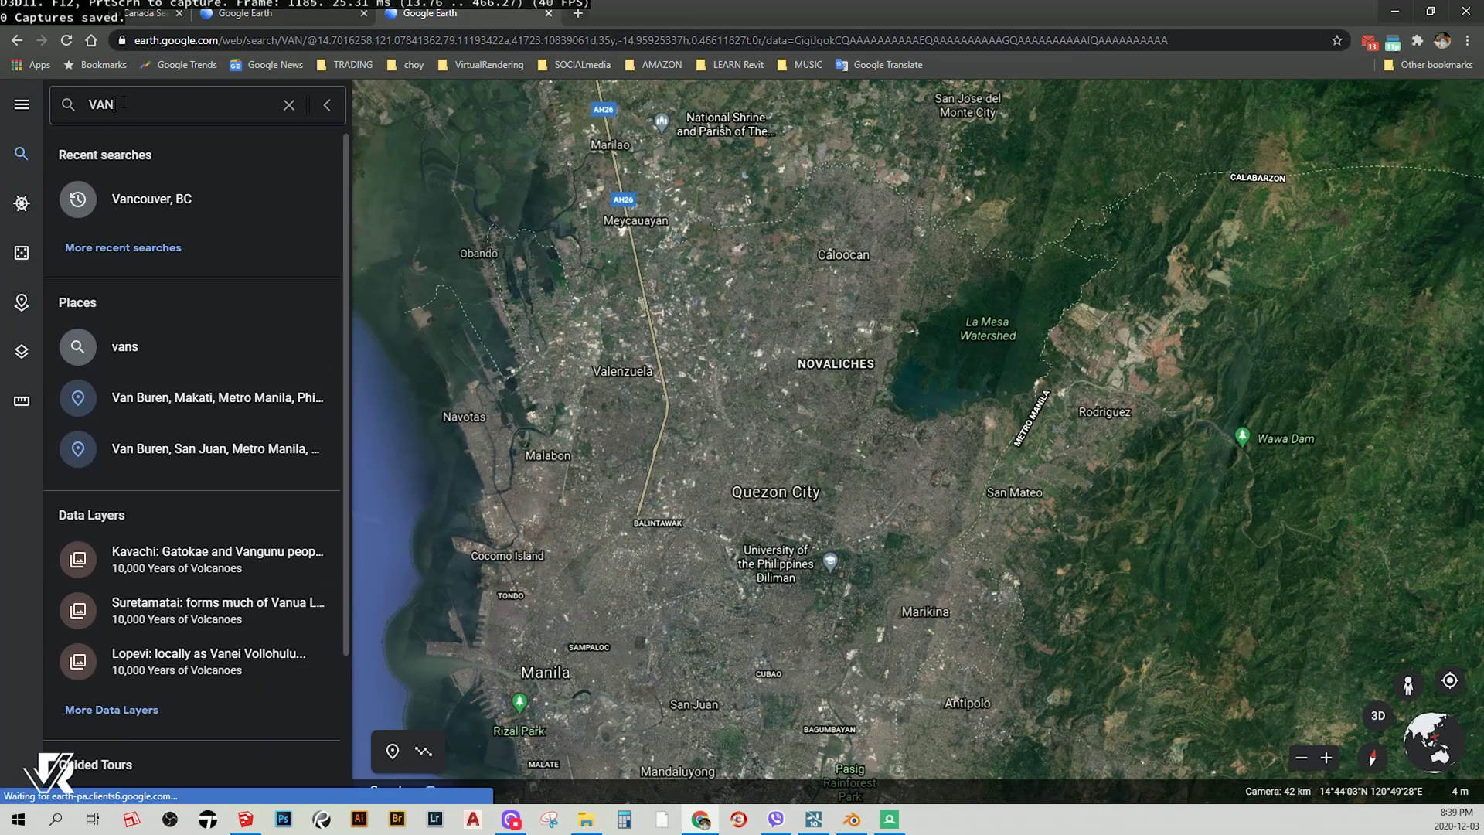
pyautogui.write('CO')
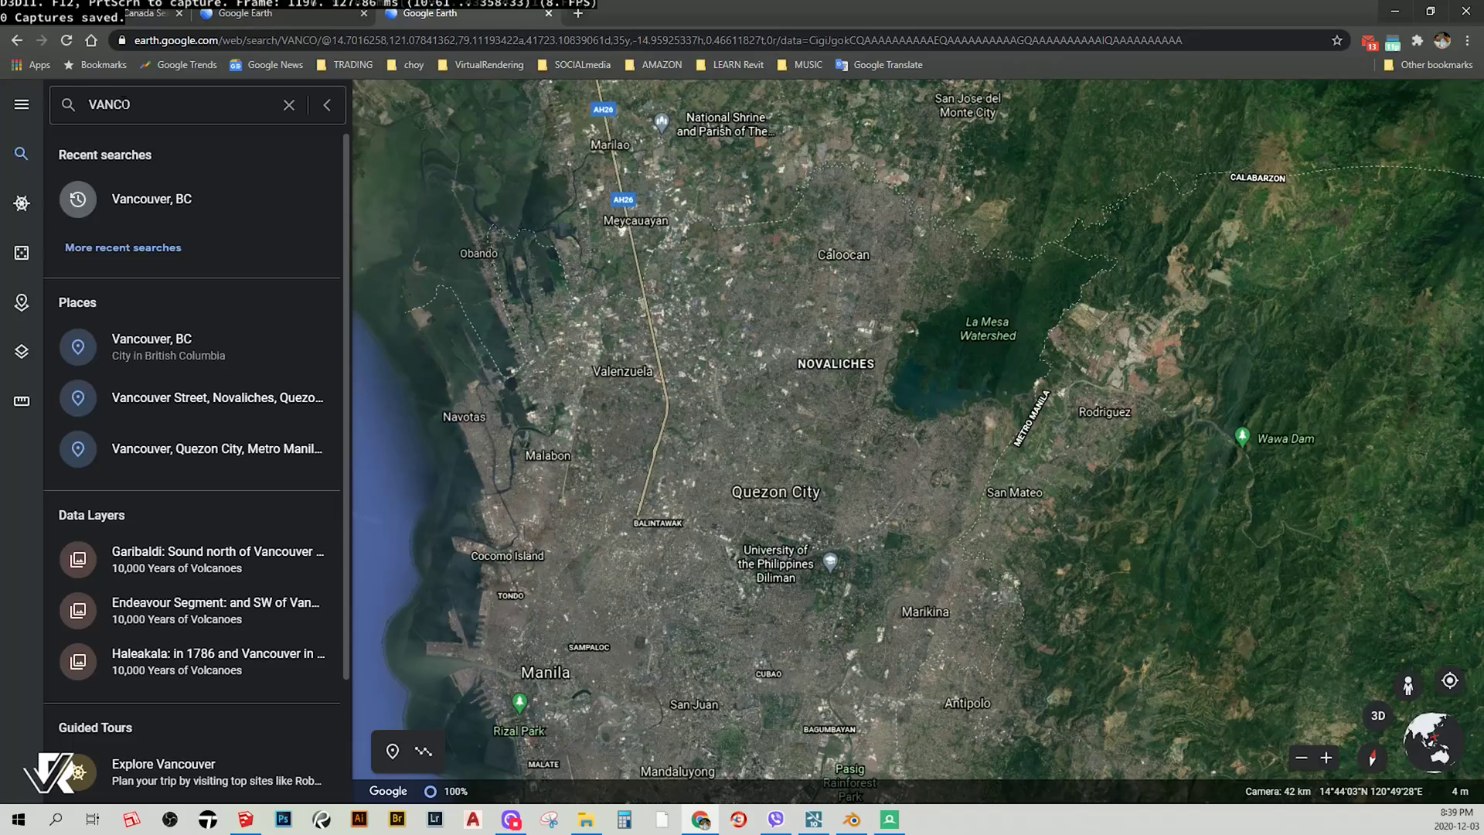
pyautogui.click(169, 206)
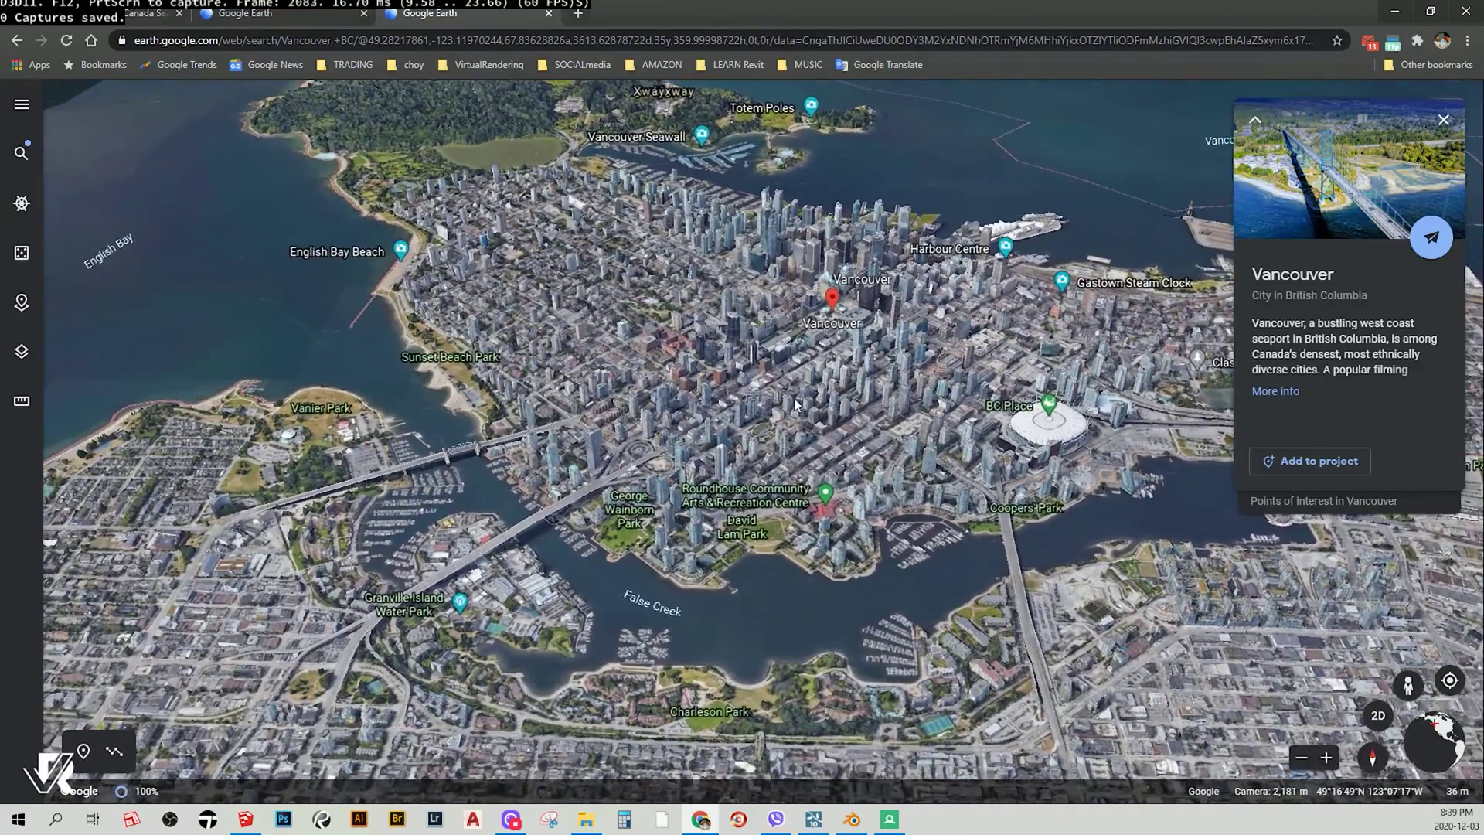
pyautogui.scroll(5, 748, 378)
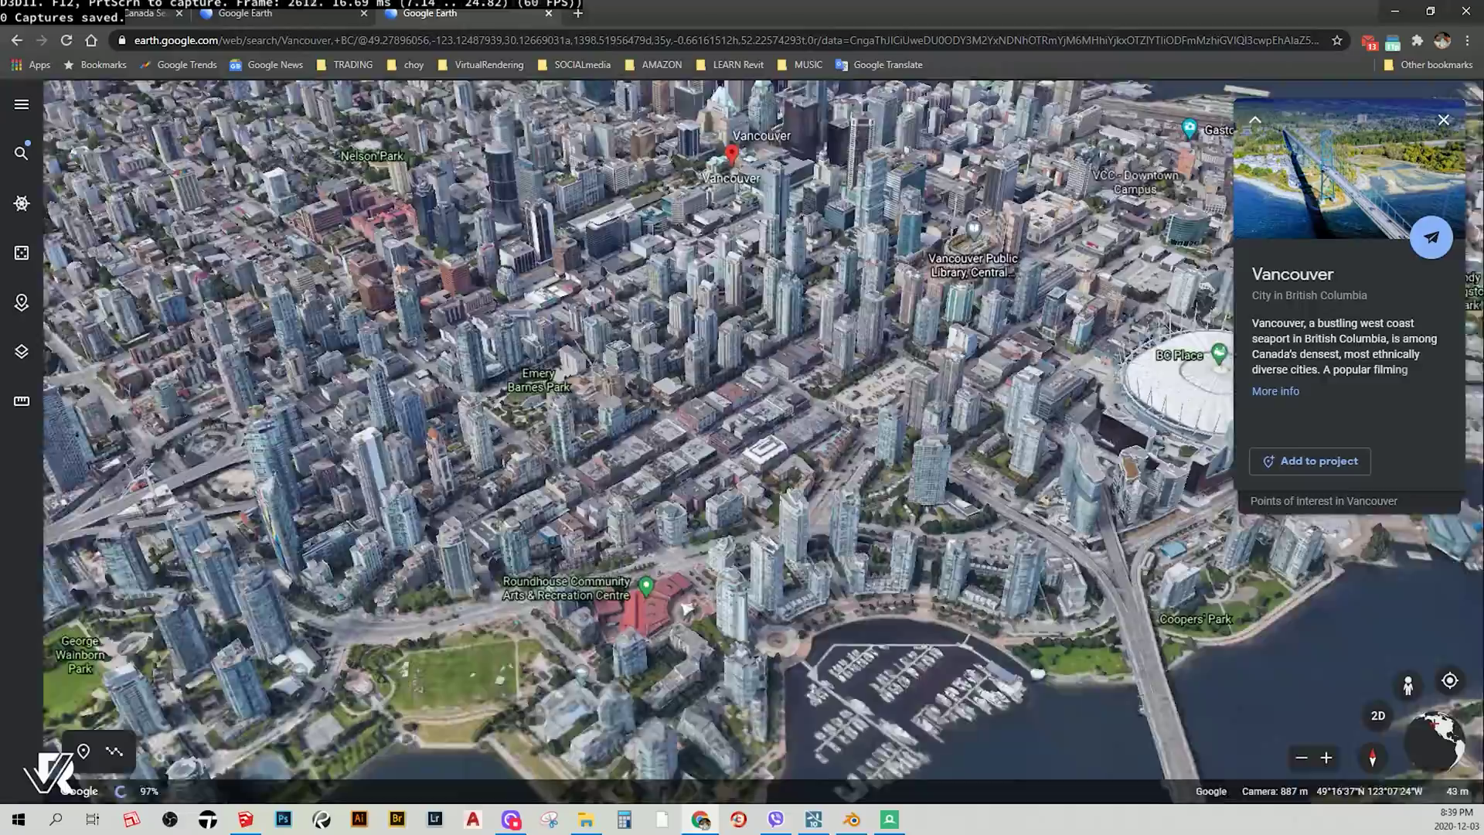
pyautogui.scroll(3, 522, 348)
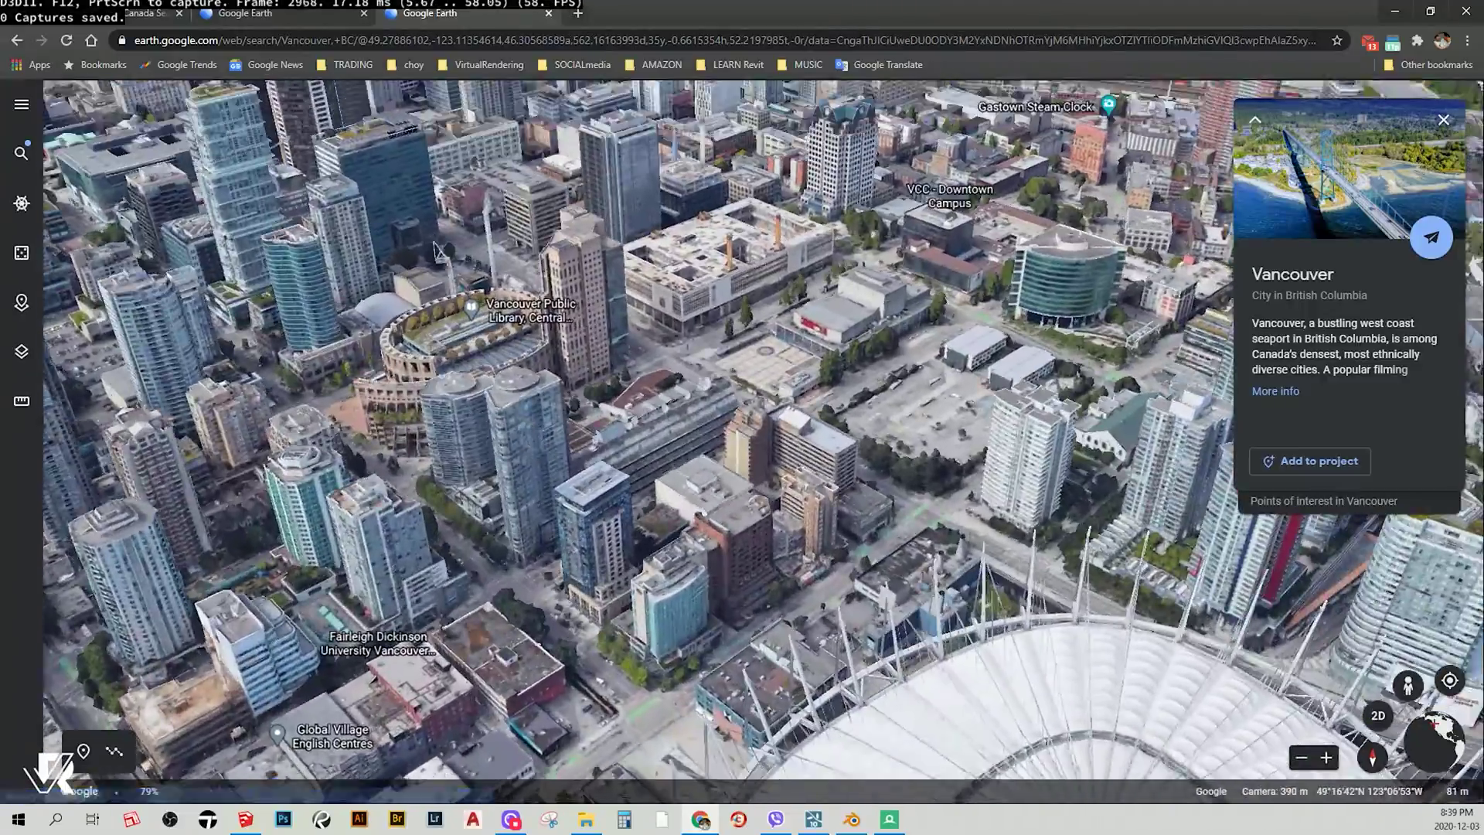
pyautogui.doubleClick(439, 250)
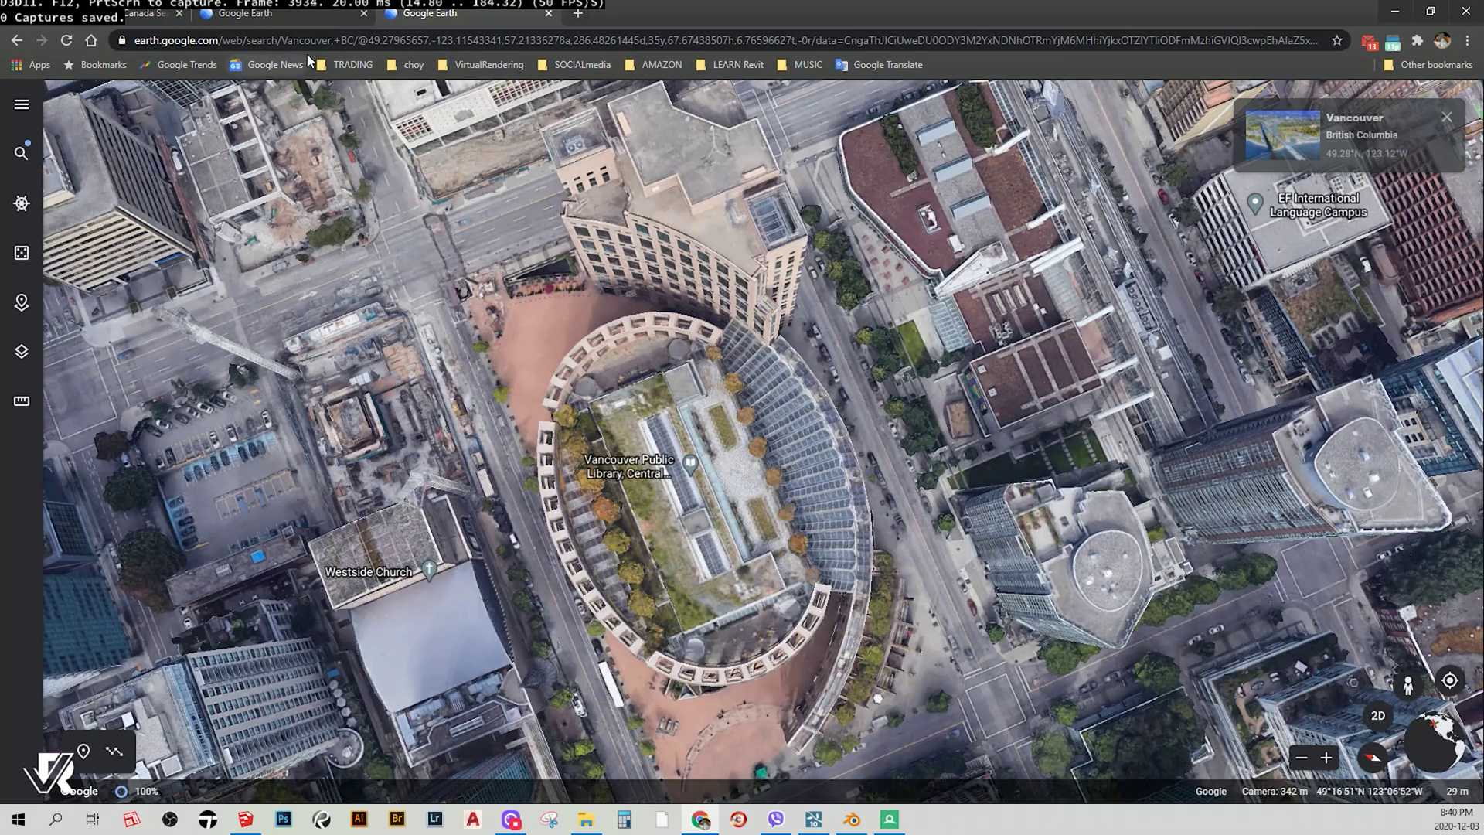
pyautogui.moveTo(720, 14)
pyautogui.mouseDown()
pyautogui.moveTo(721, 100)
pyautogui.moveTo(669, 56)
pyautogui.mouseUp()
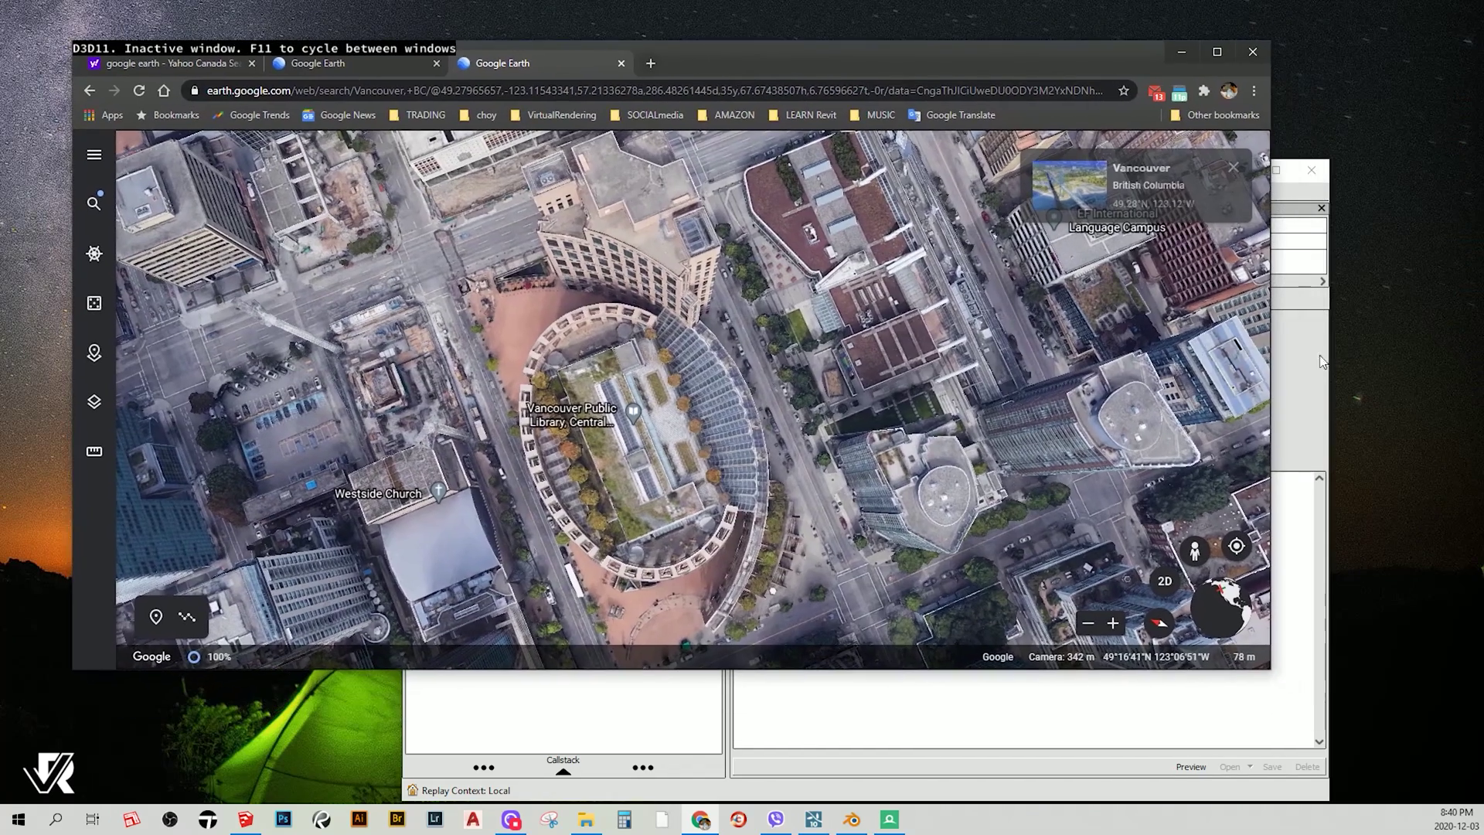
# Place RenderDoc beside a maximized Chrome and capture the Vancouver Public Library frame
pyautogui.click(1316, 364)
pyautogui.moveTo(1029, 178); pyautogui.dragTo(1171, 149)
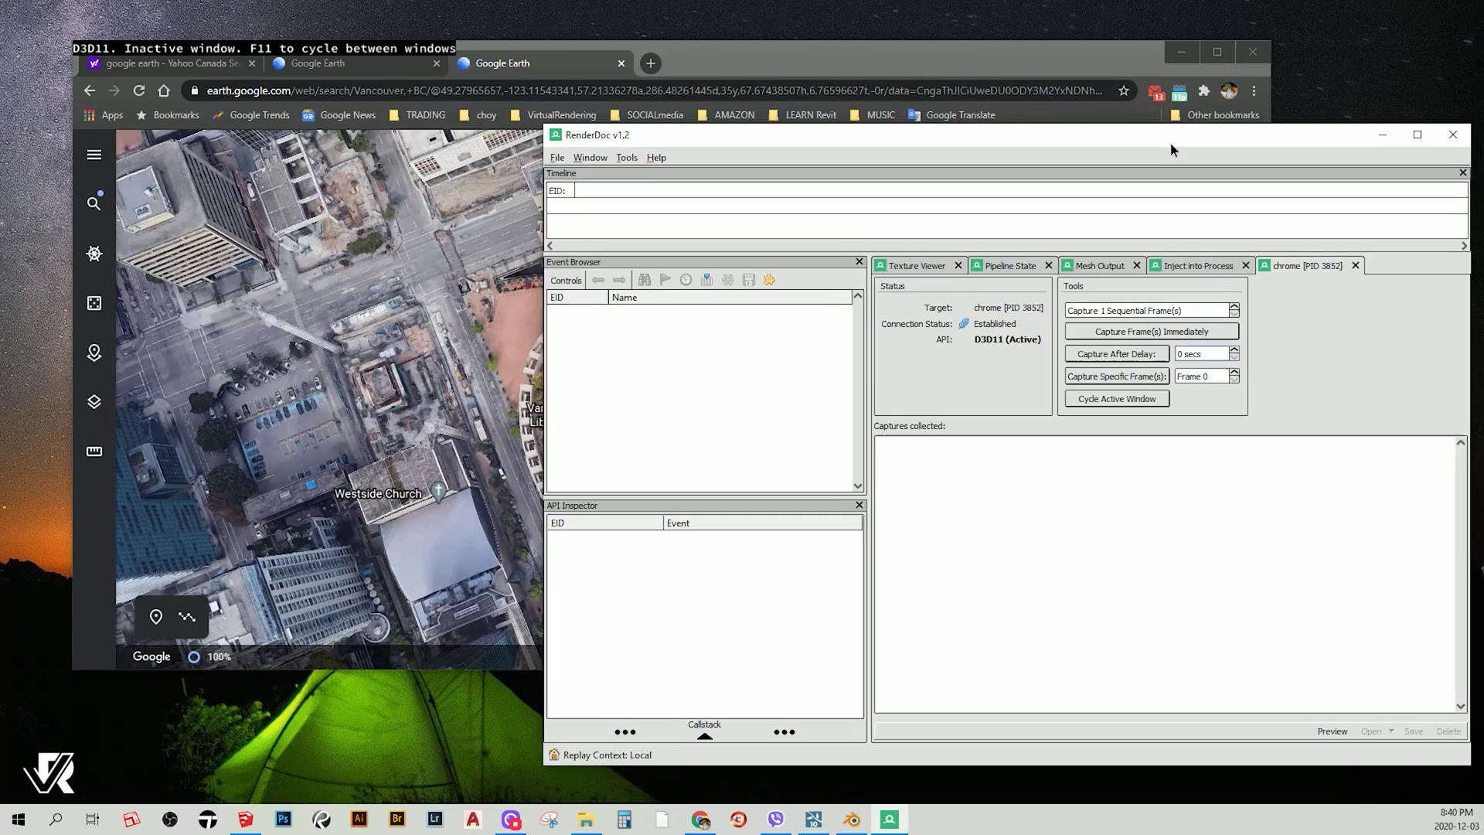
pyautogui.moveTo(1011, 64); pyautogui.dragTo(998, 3)
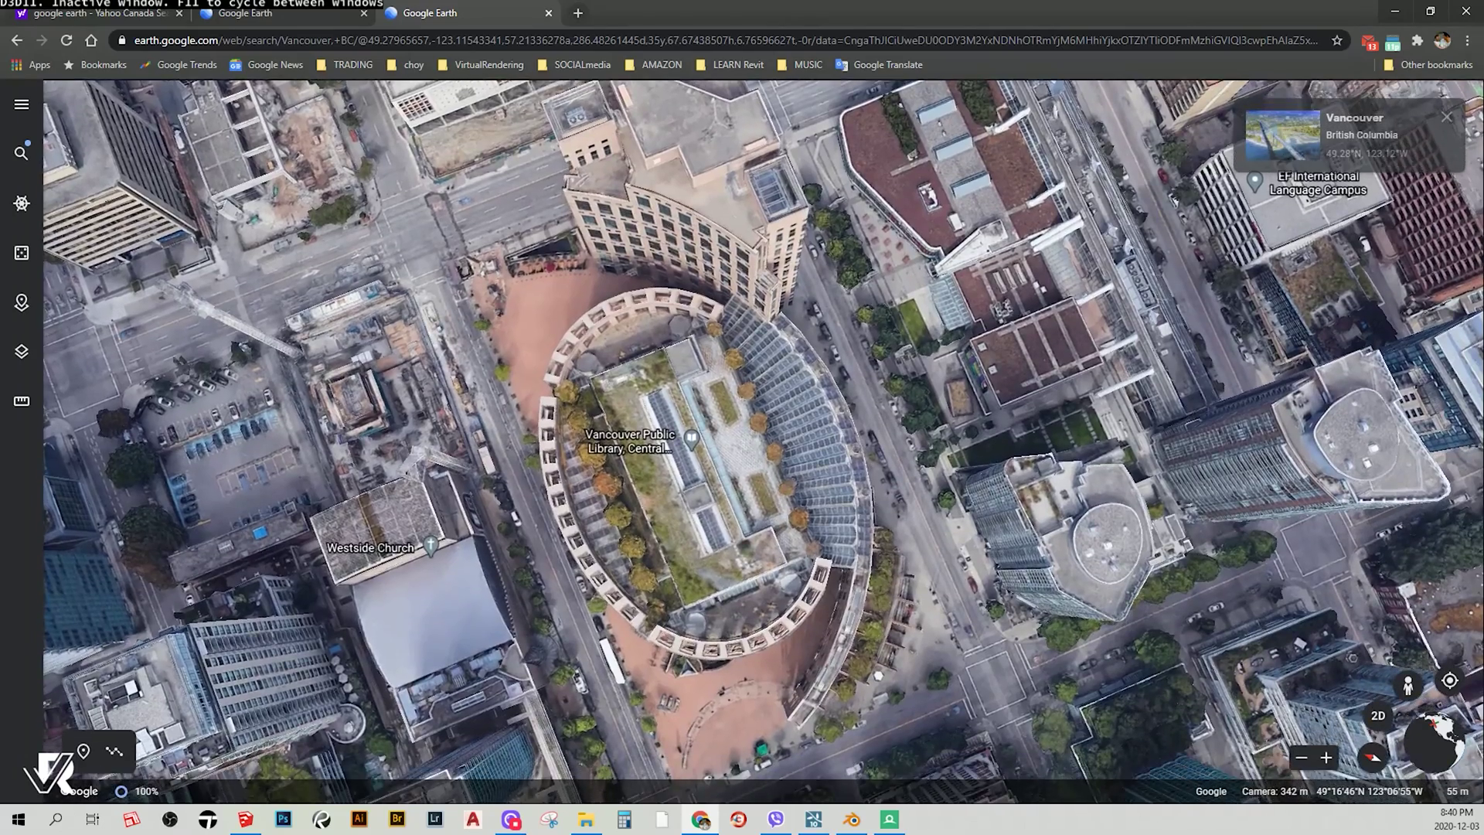
pyautogui.click(890, 814)
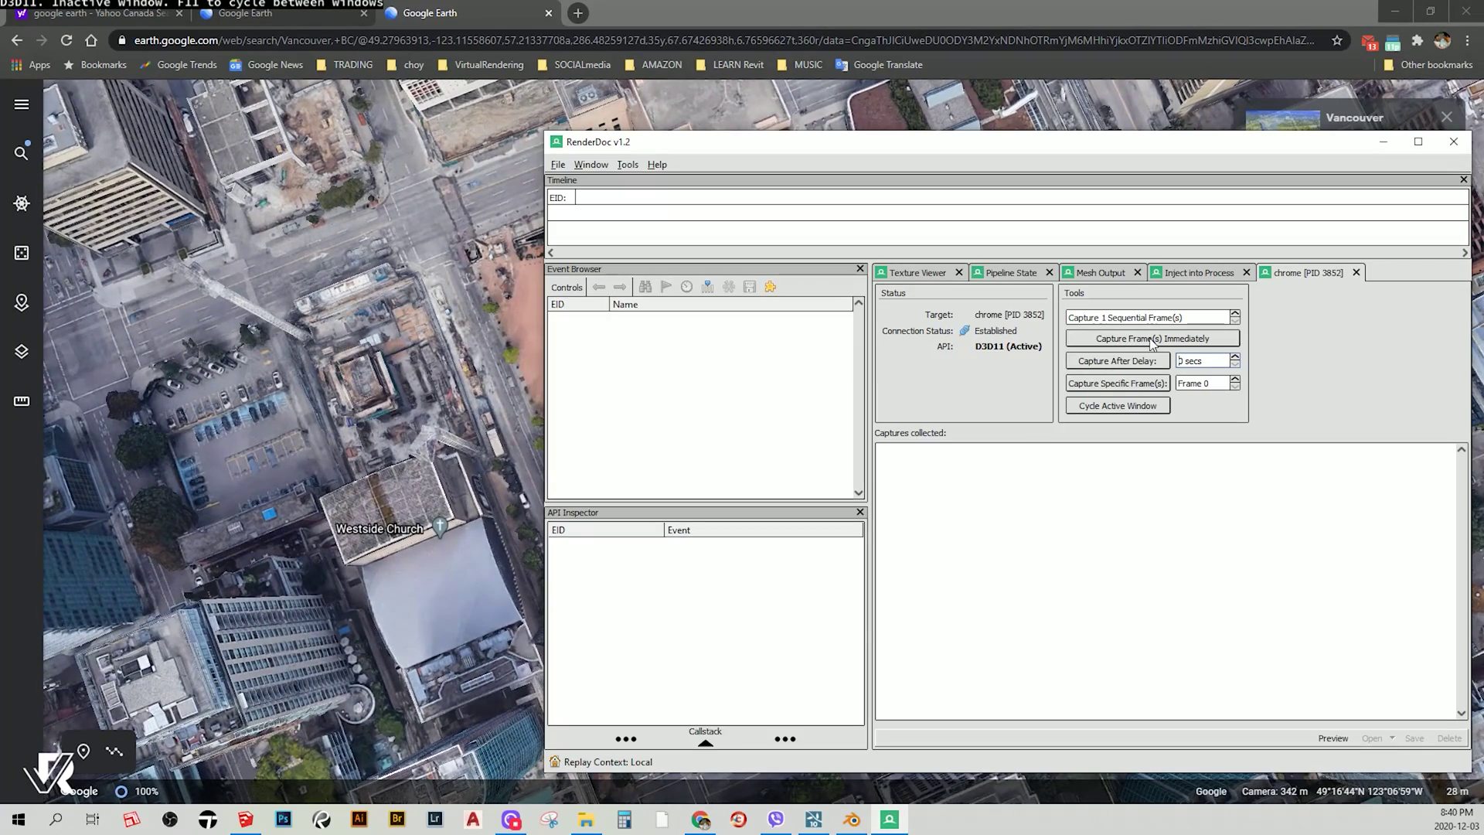
pyautogui.click(464, 421)
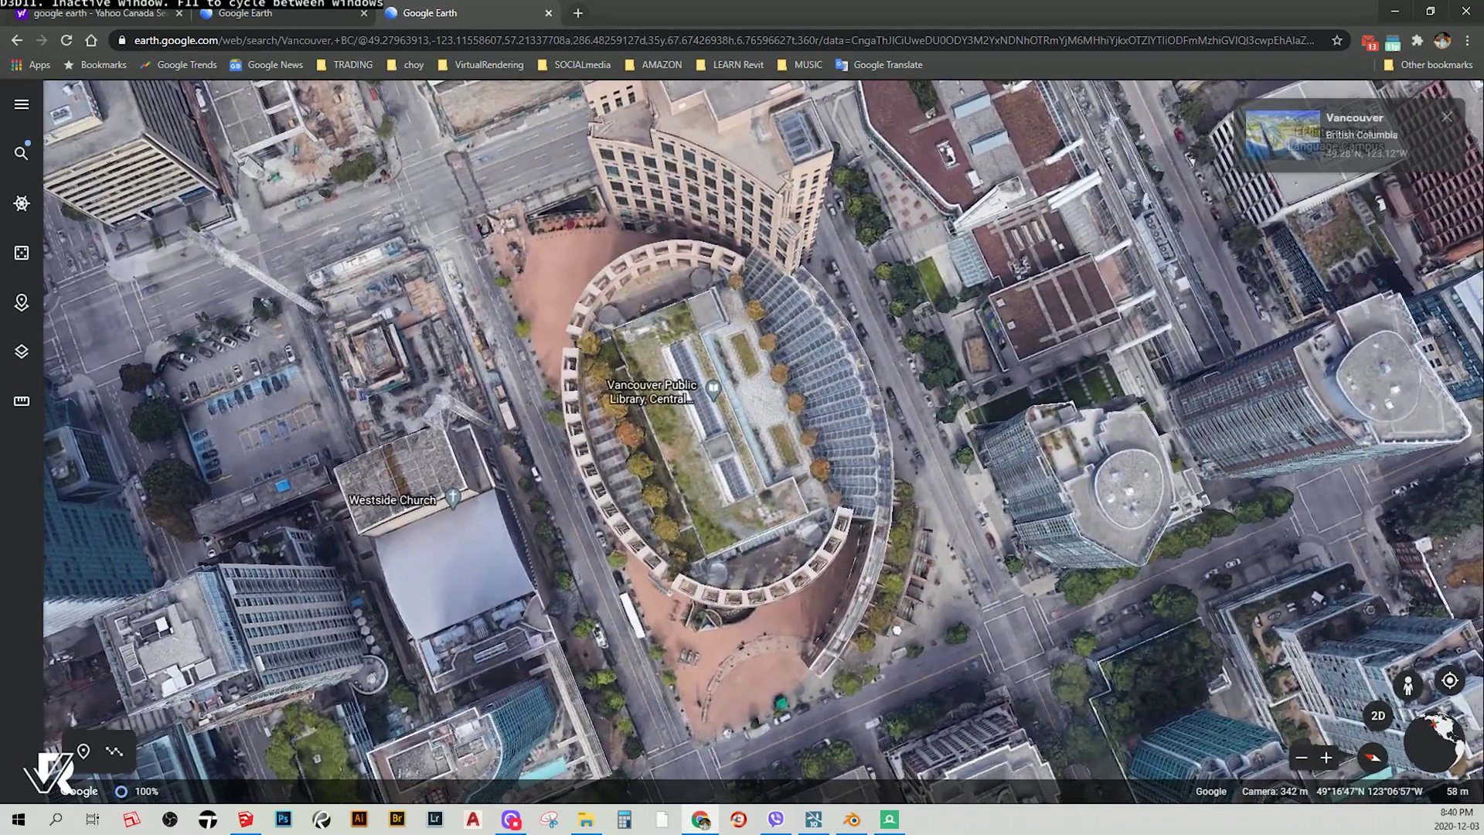
pyautogui.click(889, 823)
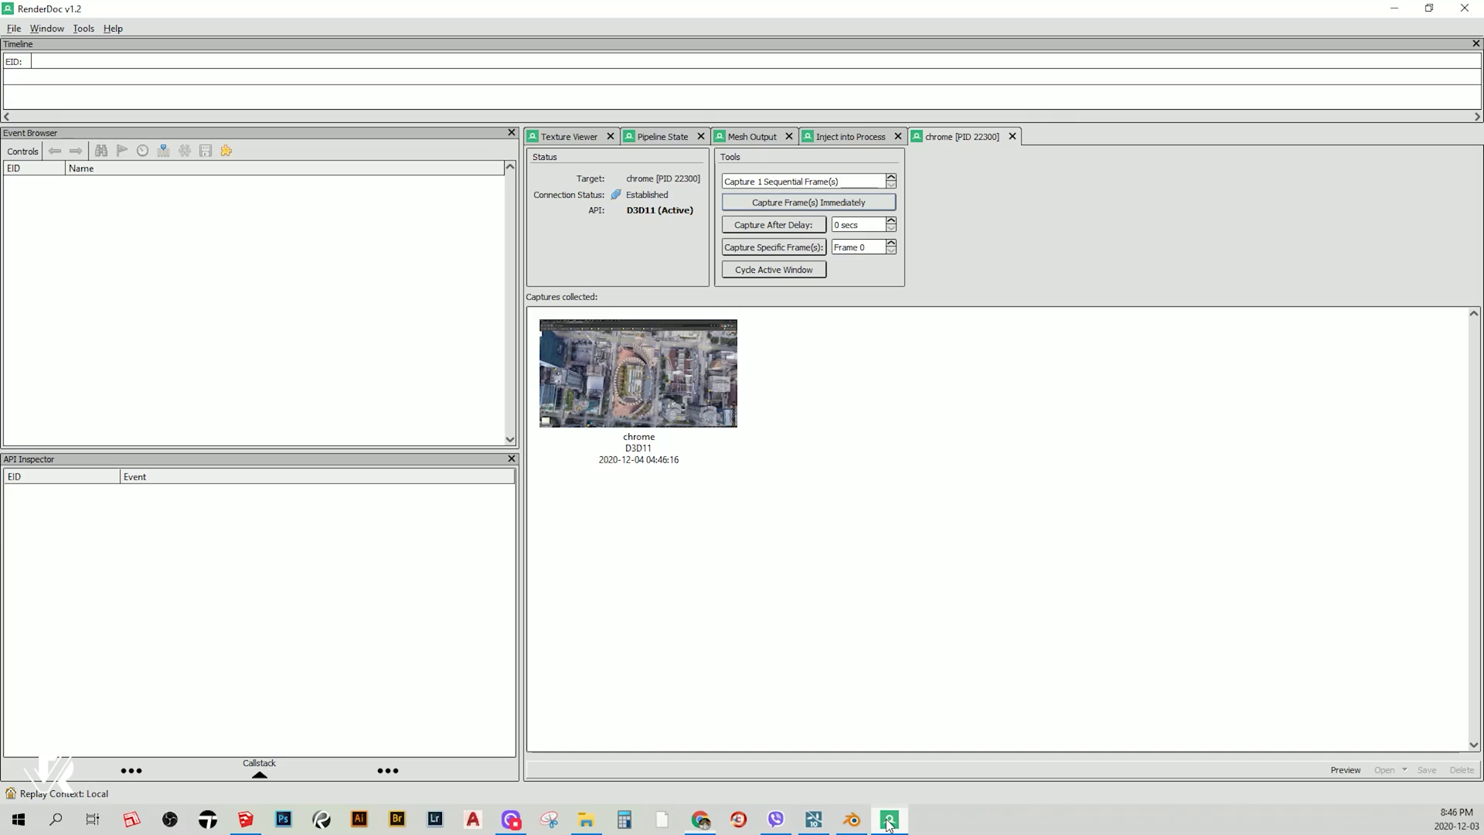
# Load the Chrome capture and inspect its Colour Pass #1 draws, mesh, pipeline and swapchain views
pyautogui.click(688, 387)
pyautogui.doubleClick(659, 388)
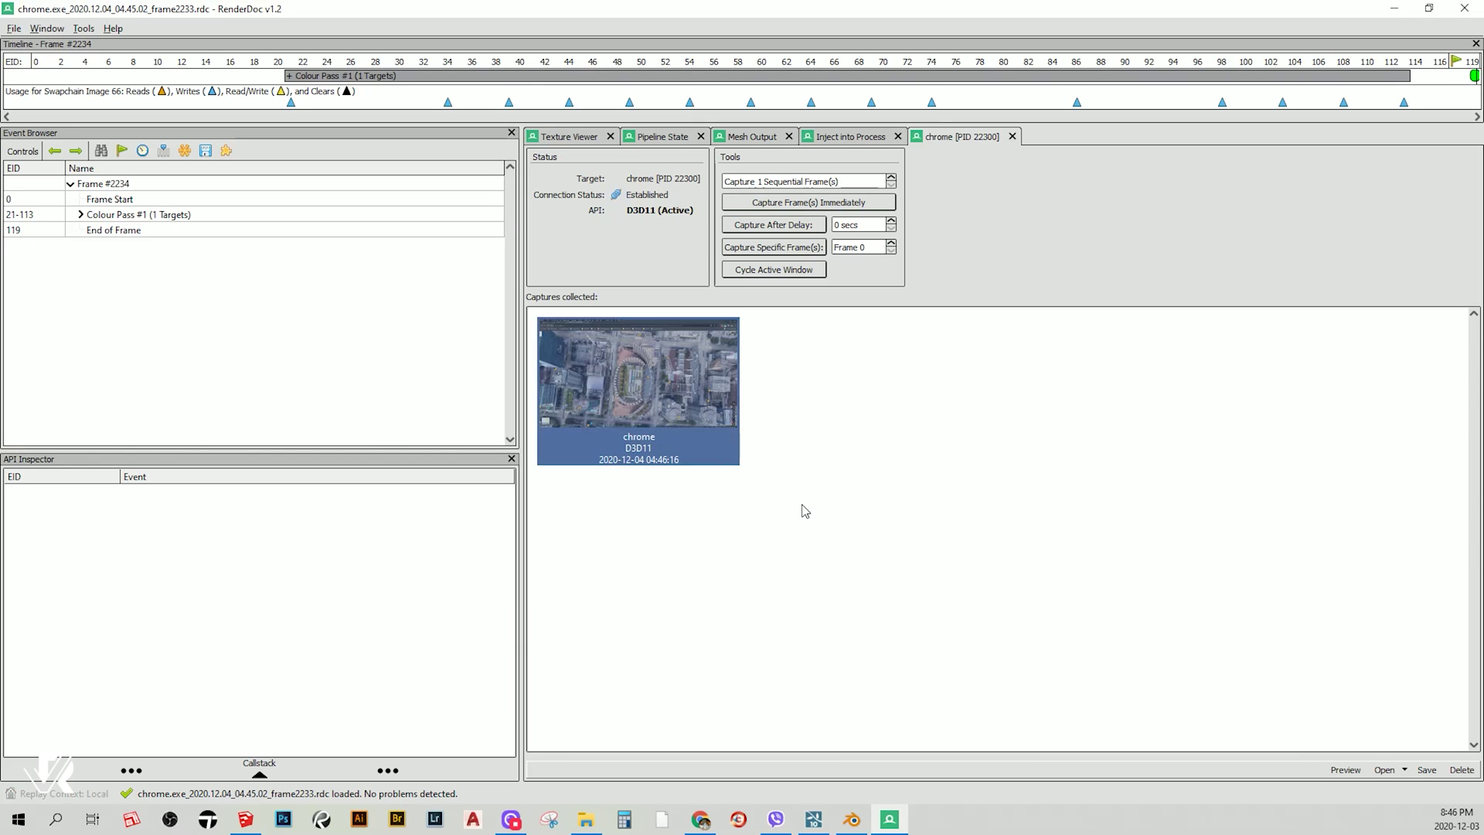
pyautogui.click(81, 216)
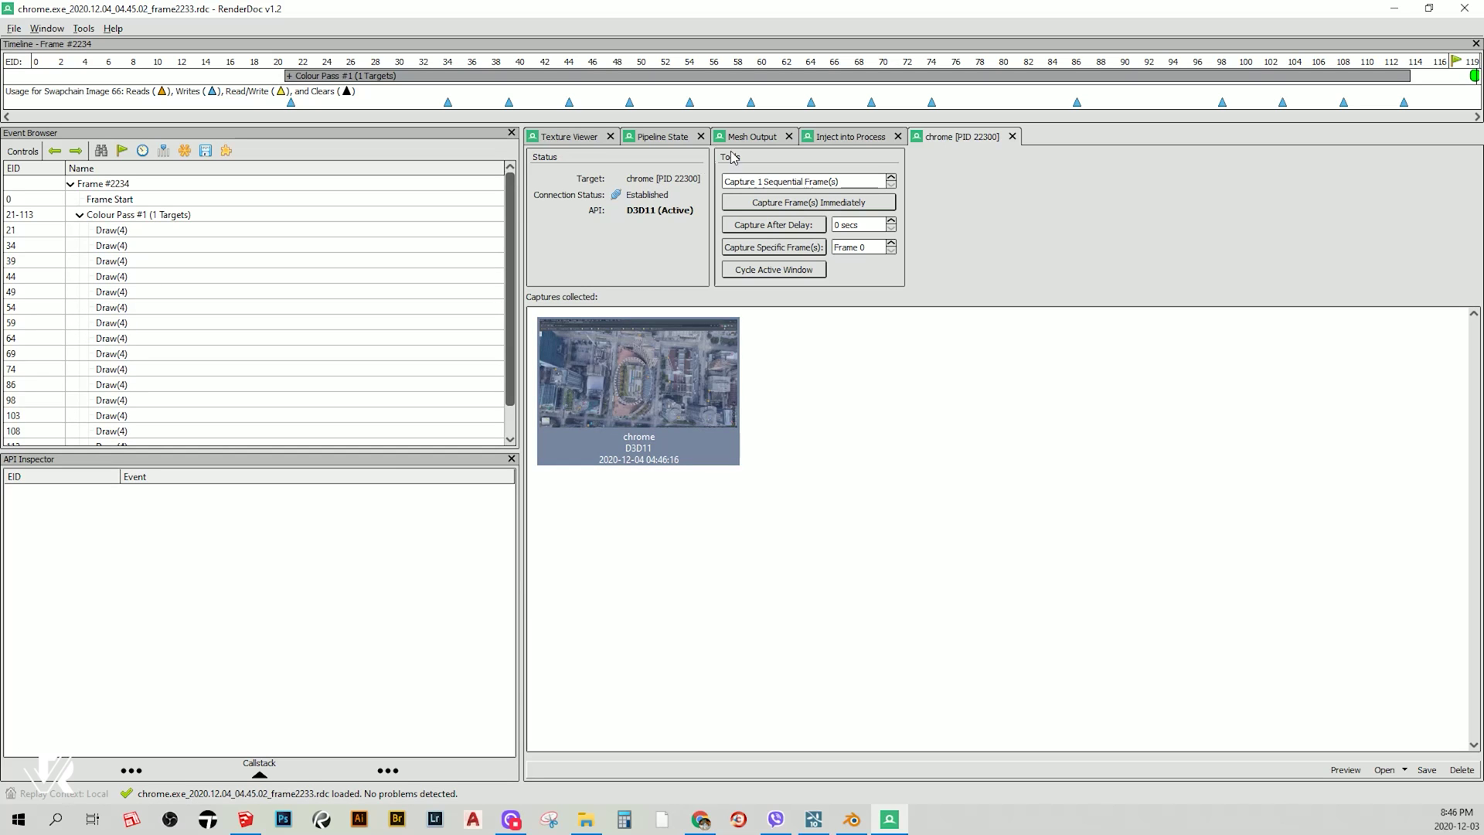
pyautogui.click(842, 138)
pyautogui.click(738, 138)
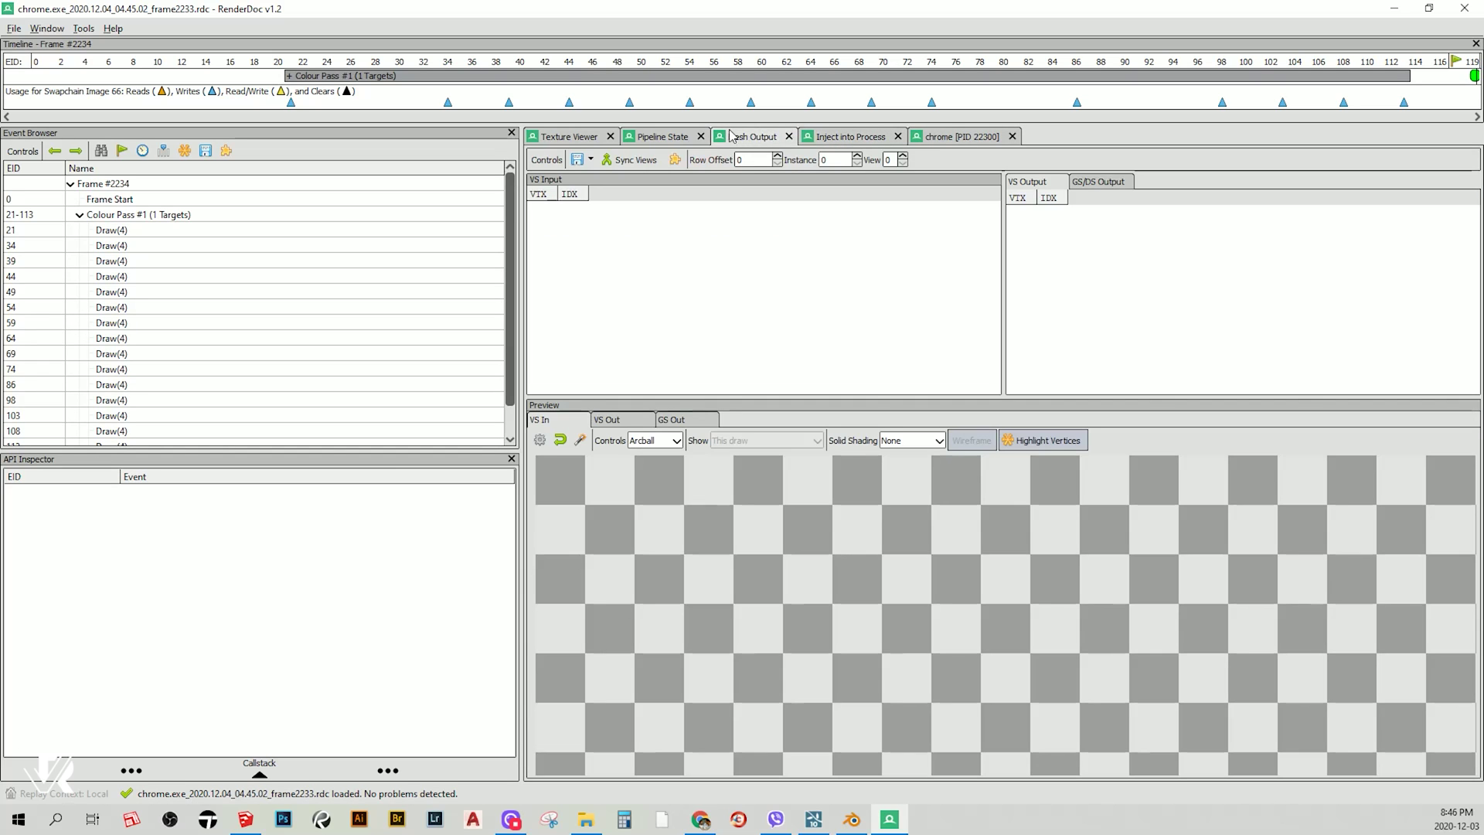
pyautogui.click(664, 138)
pyautogui.click(568, 136)
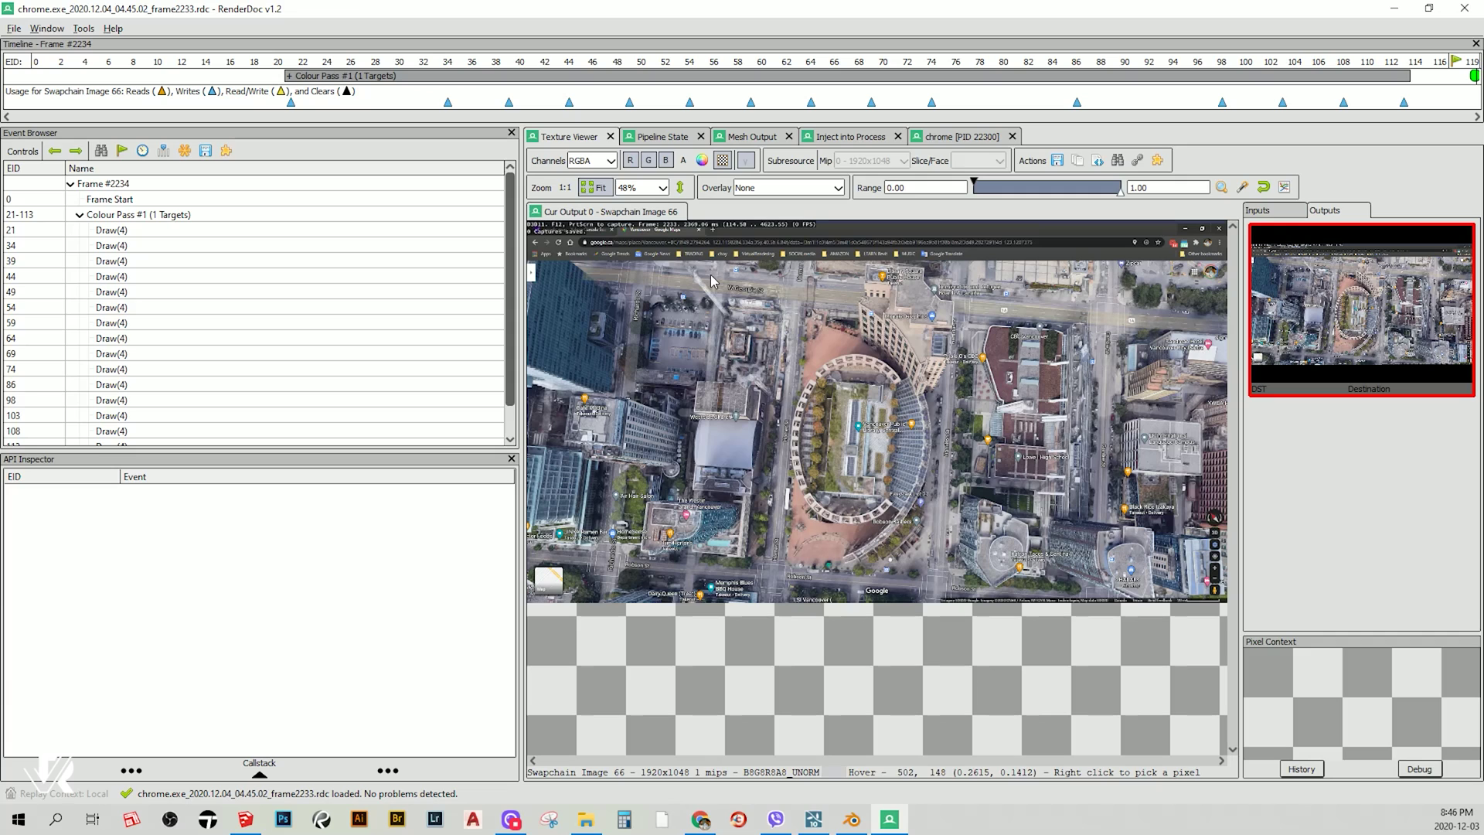
pyautogui.click(965, 139)
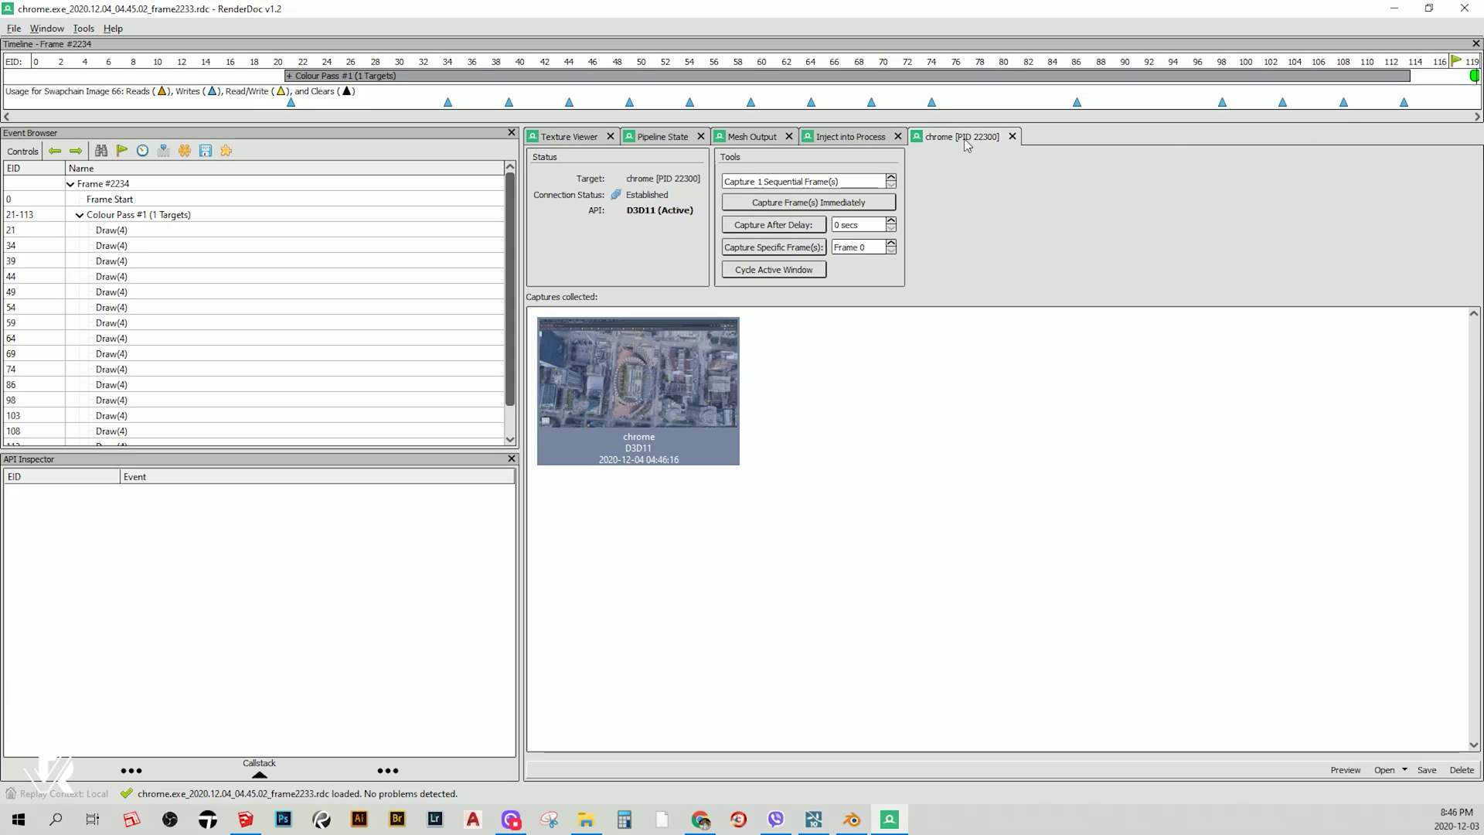
# Save the capture as 01 in the 01 folder on drive D
pyautogui.rightClick(666, 362)
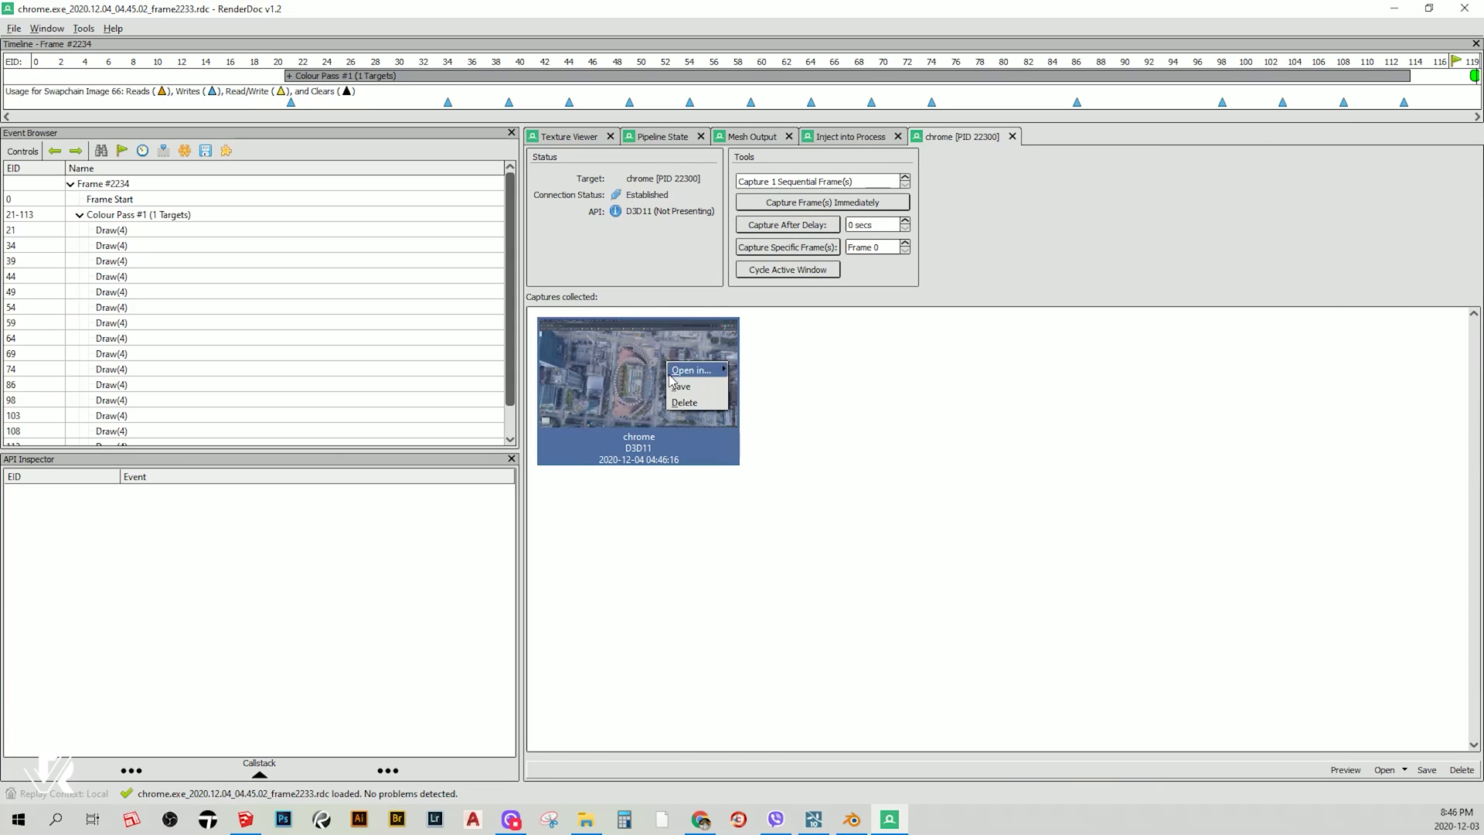
pyautogui.click(689, 388)
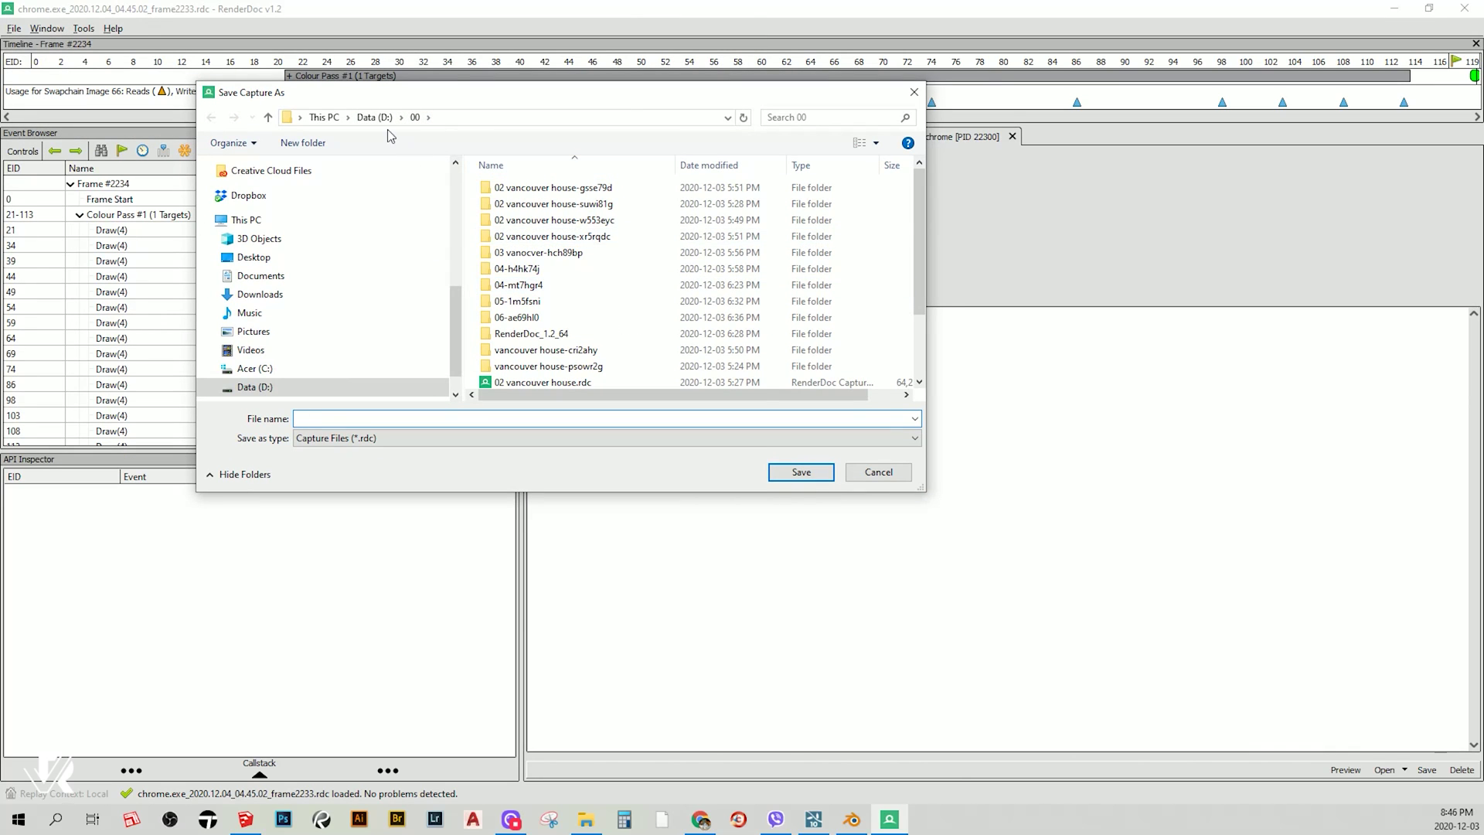
pyautogui.click(374, 116)
pyautogui.doubleClick(691, 203)
pyautogui.click(559, 418)
pyautogui.write('01 VANCOUVER')
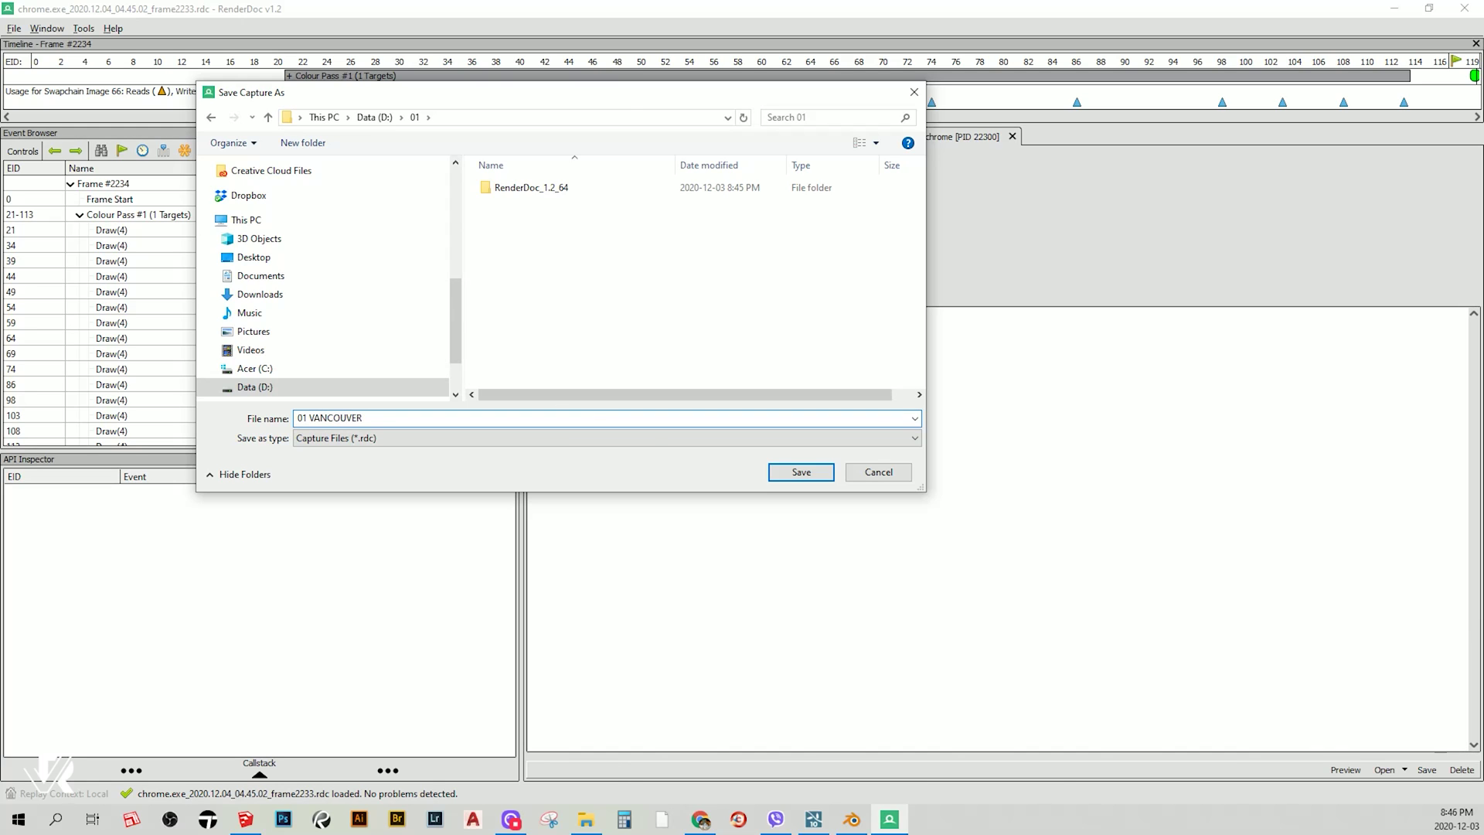
pyautogui.press('Return')
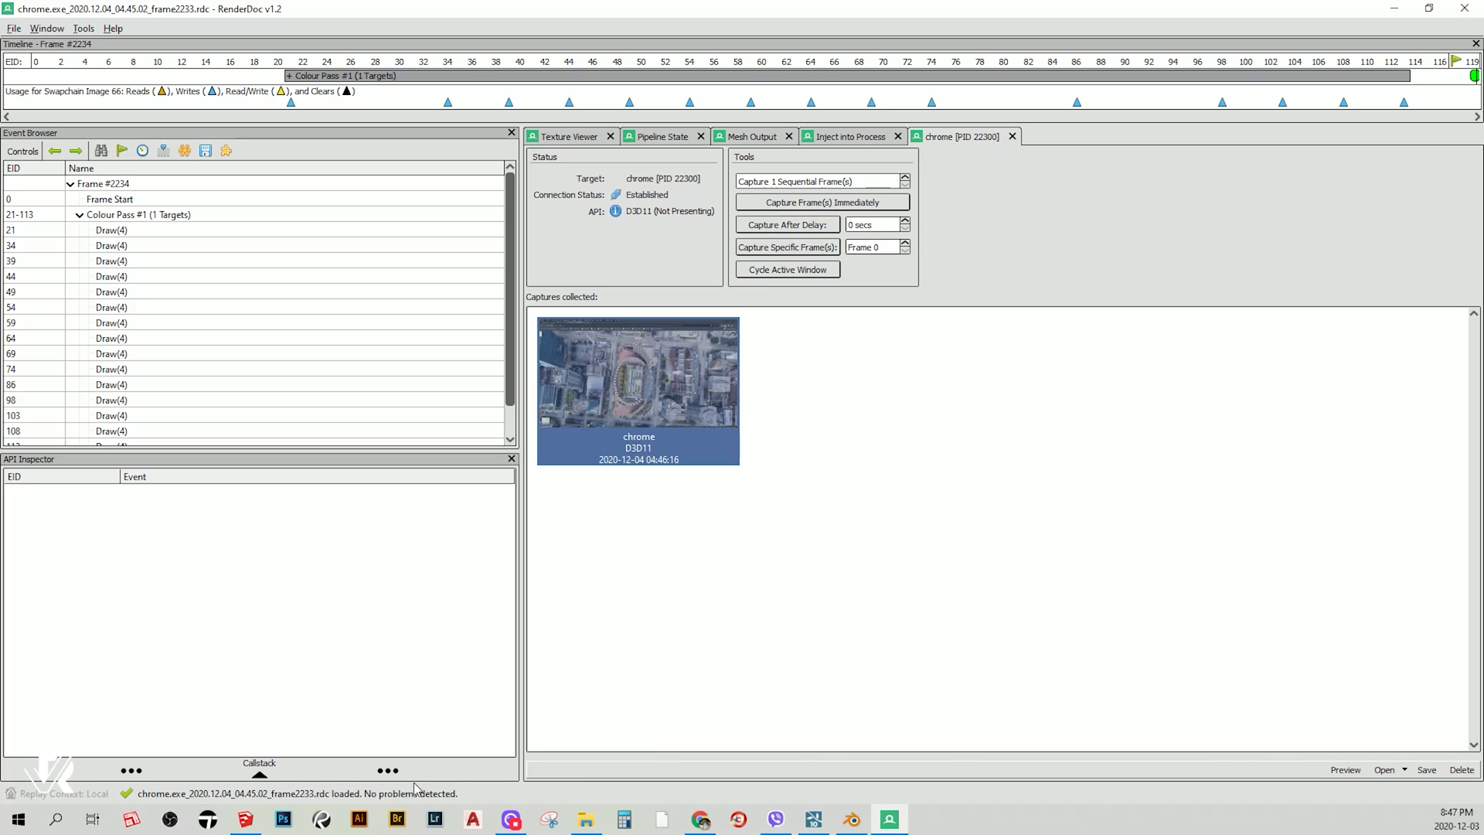
# Install MapsModelsImporter-v0.3.3.zip from Blender Preferences and enable Maps Models Importer
pyautogui.click(861, 821)
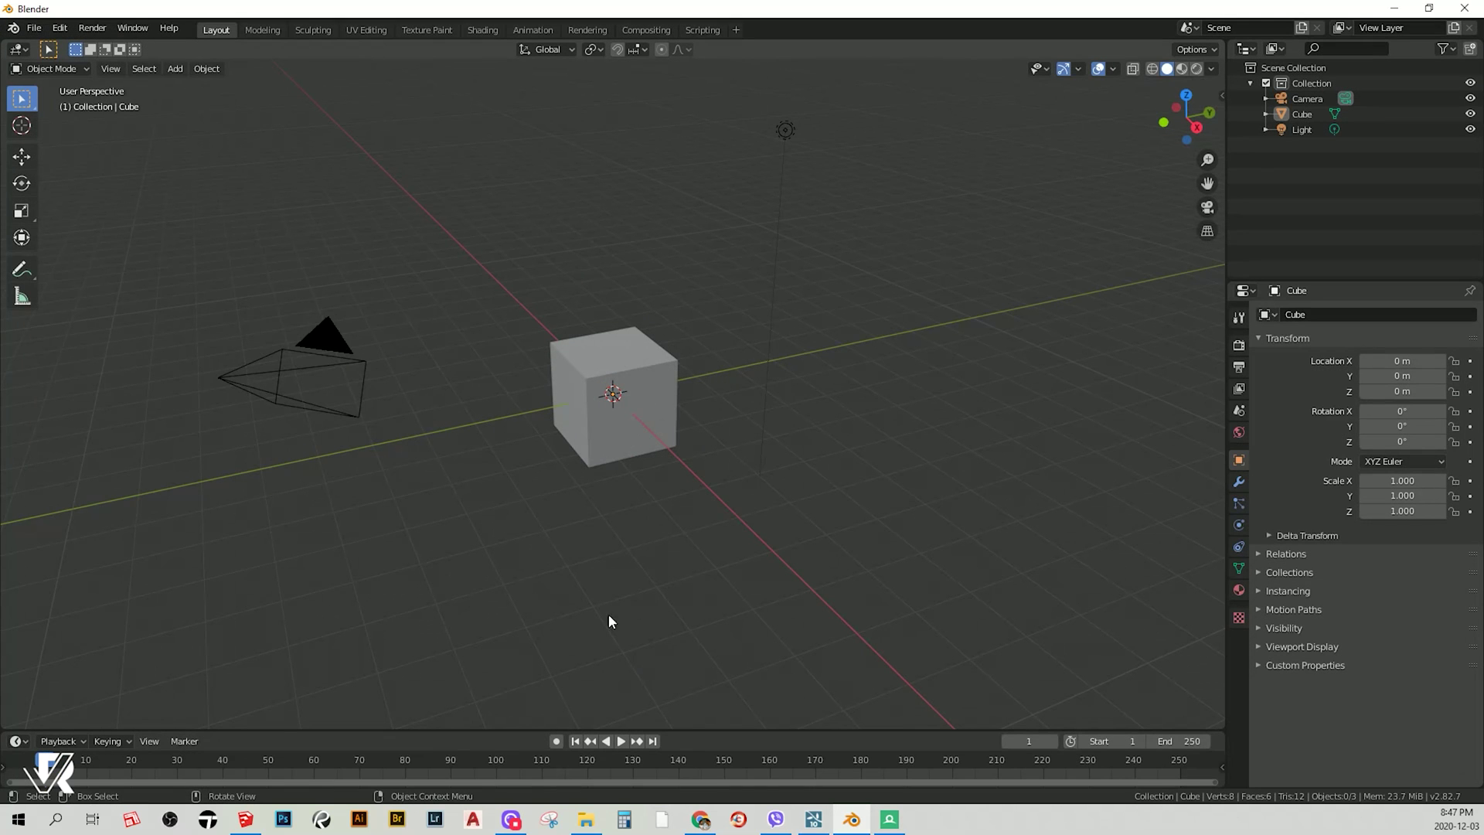
pyautogui.click(59, 27)
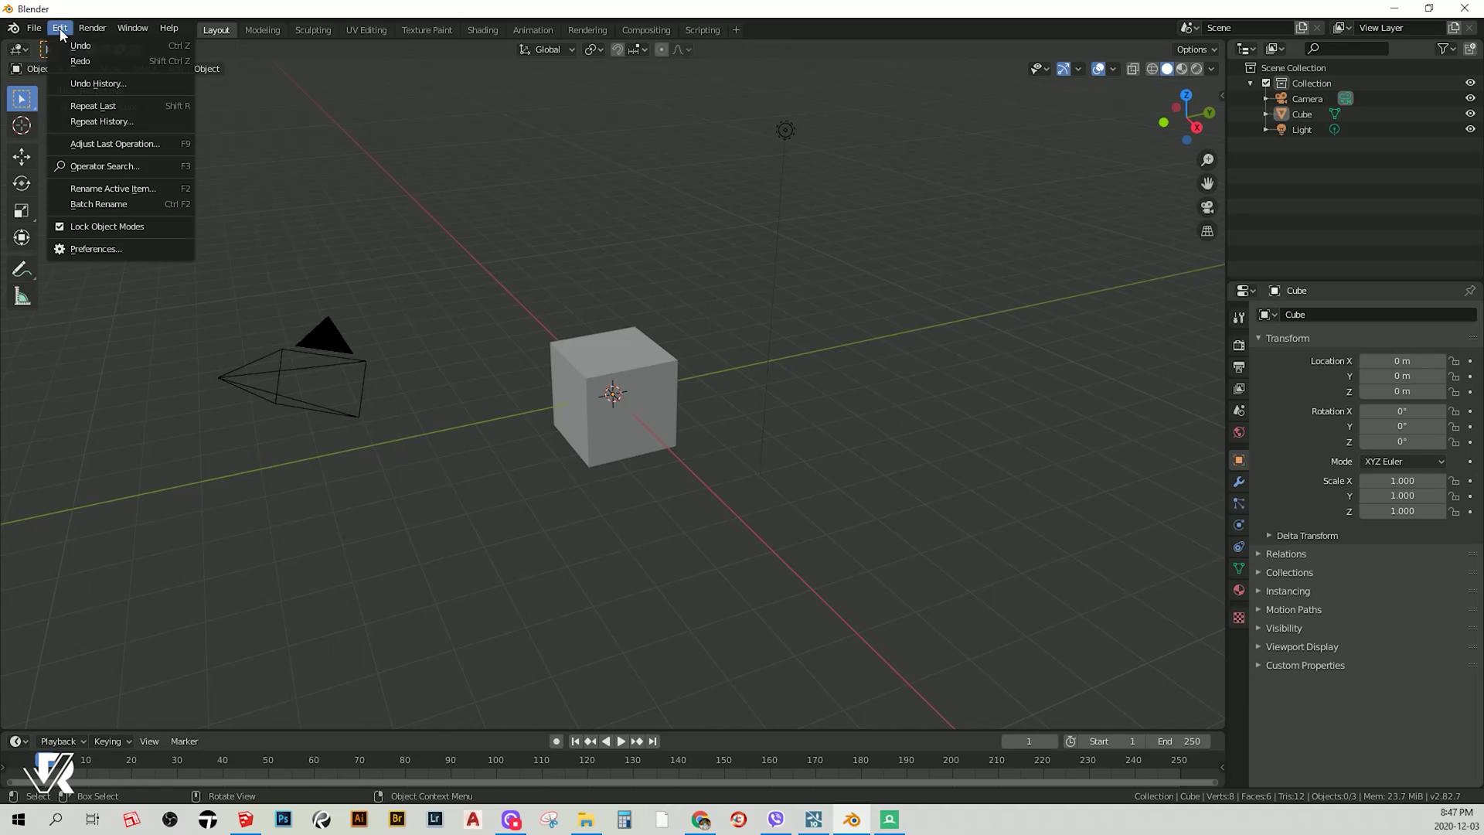
pyautogui.click(92, 251)
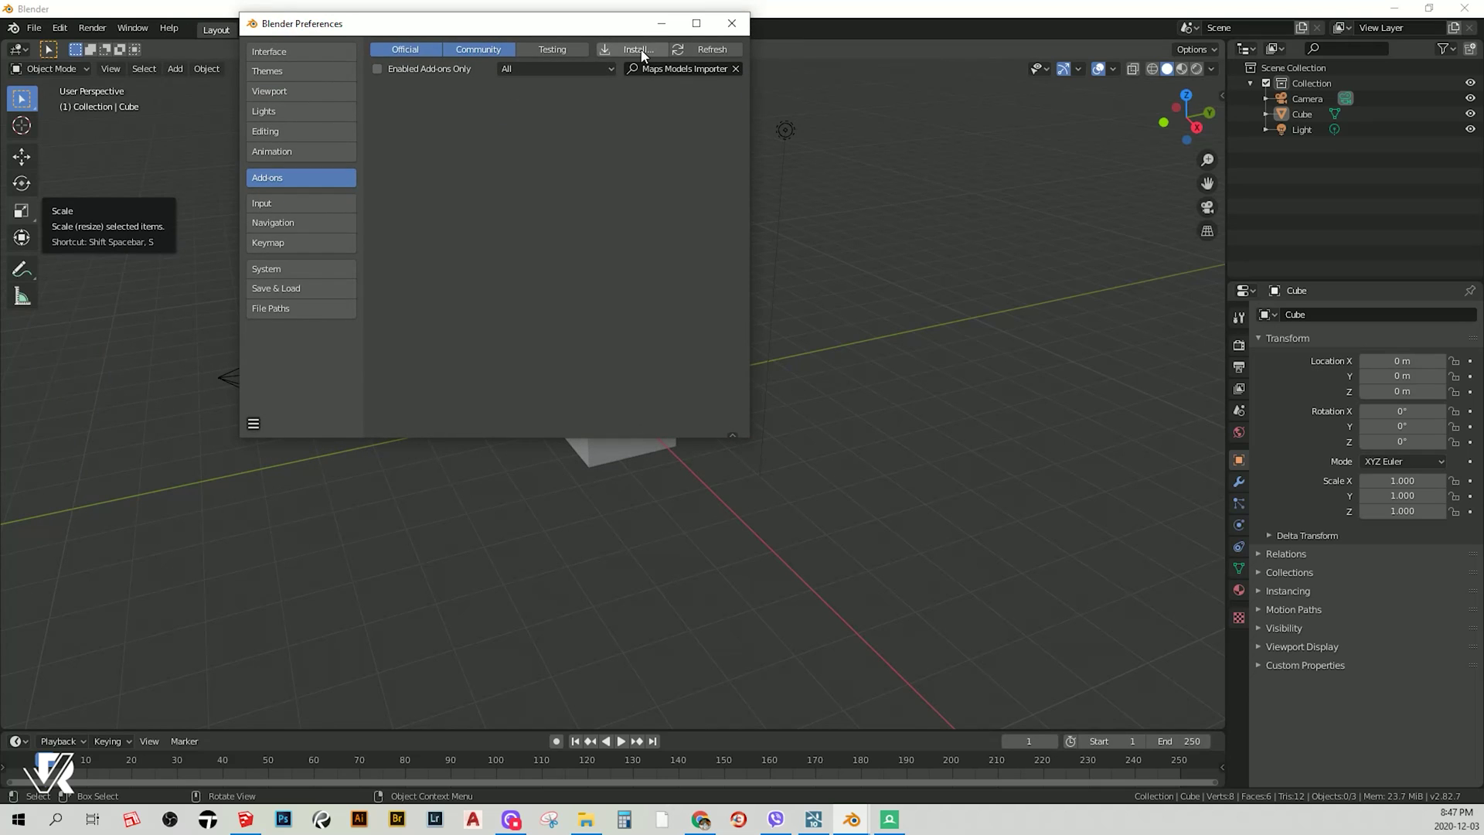
pyautogui.click(641, 54)
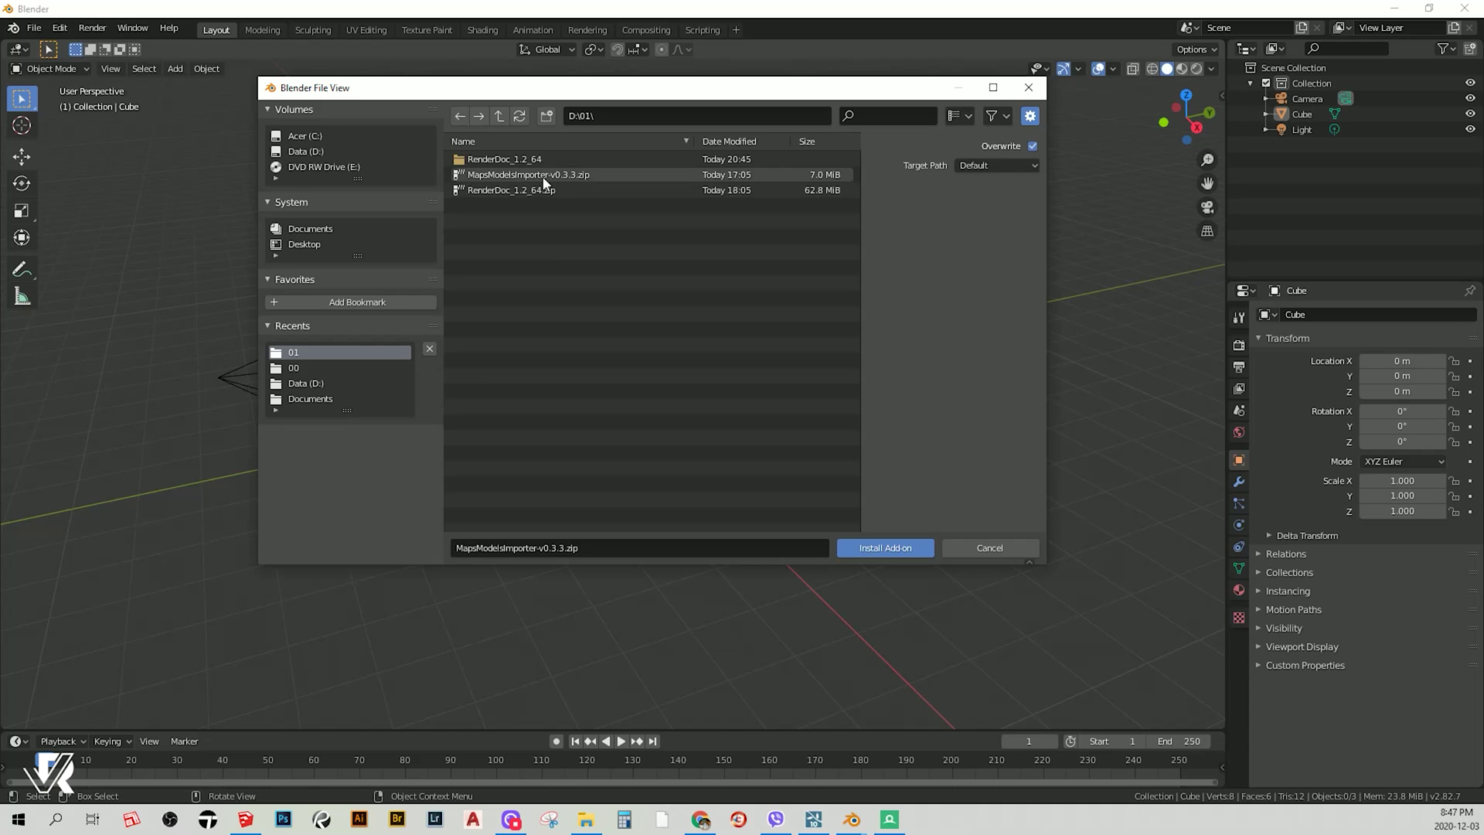
pyautogui.click(546, 181)
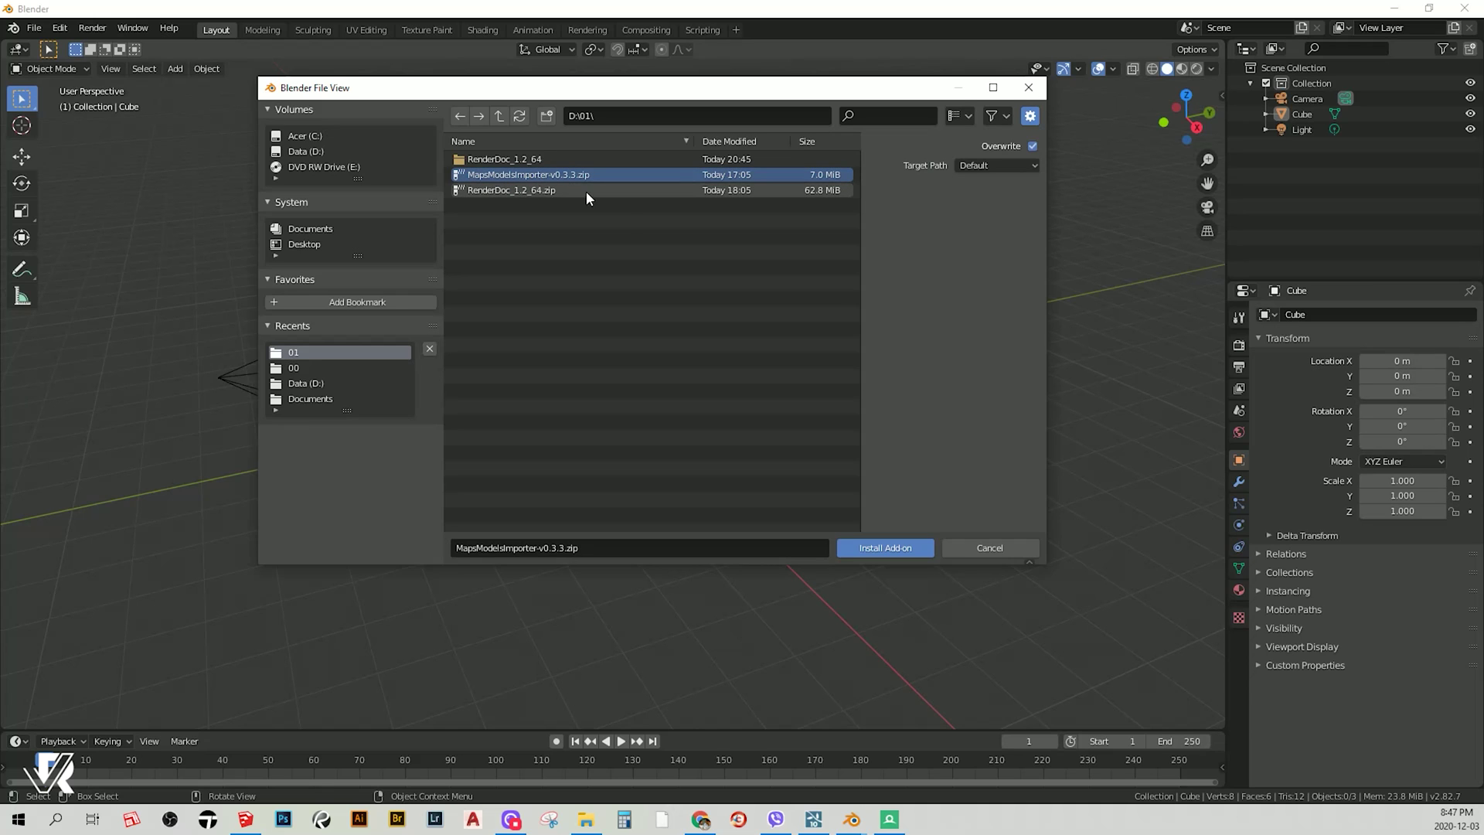
pyautogui.click(889, 550)
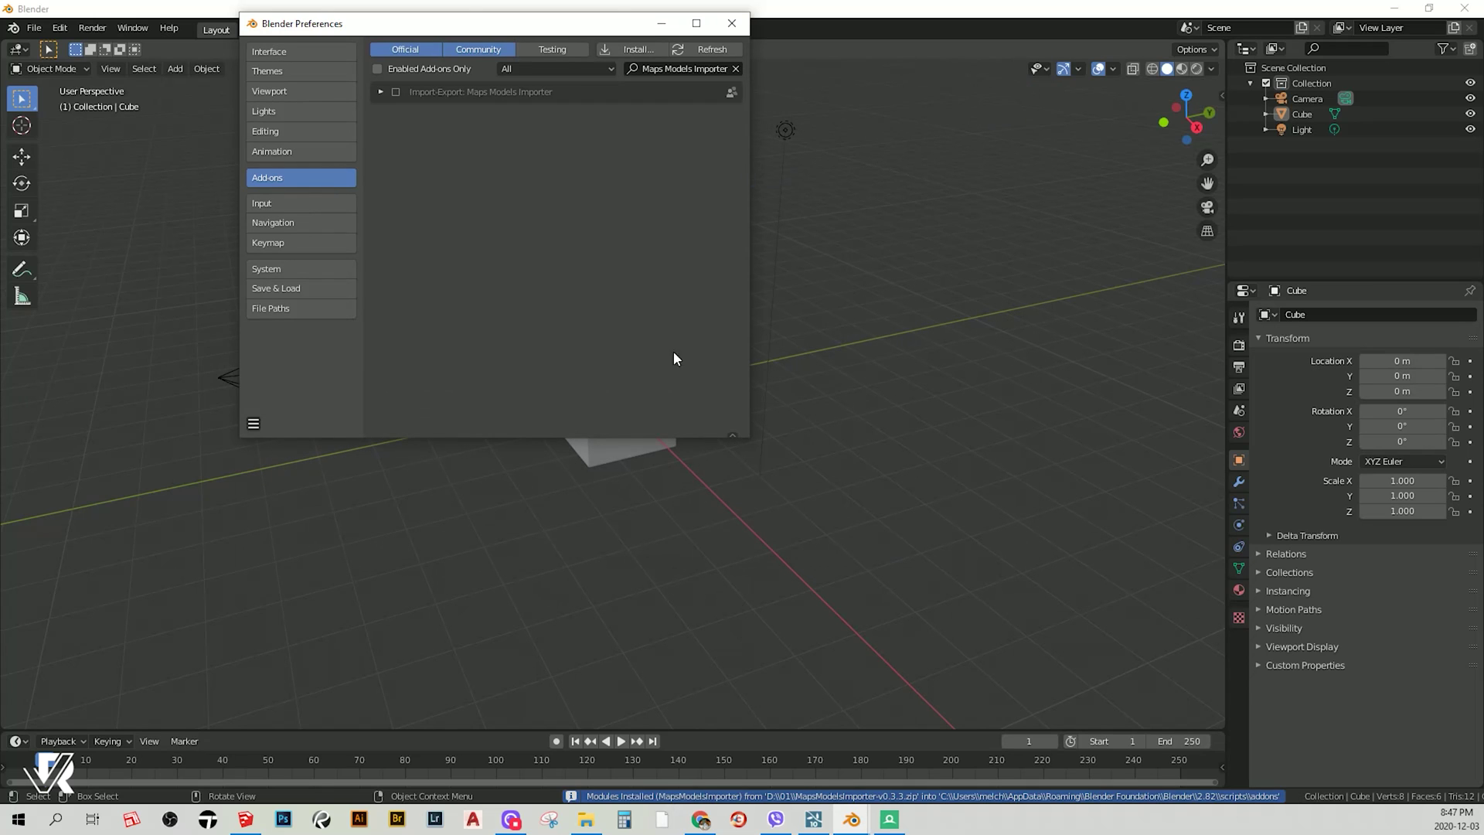
pyautogui.click(396, 92)
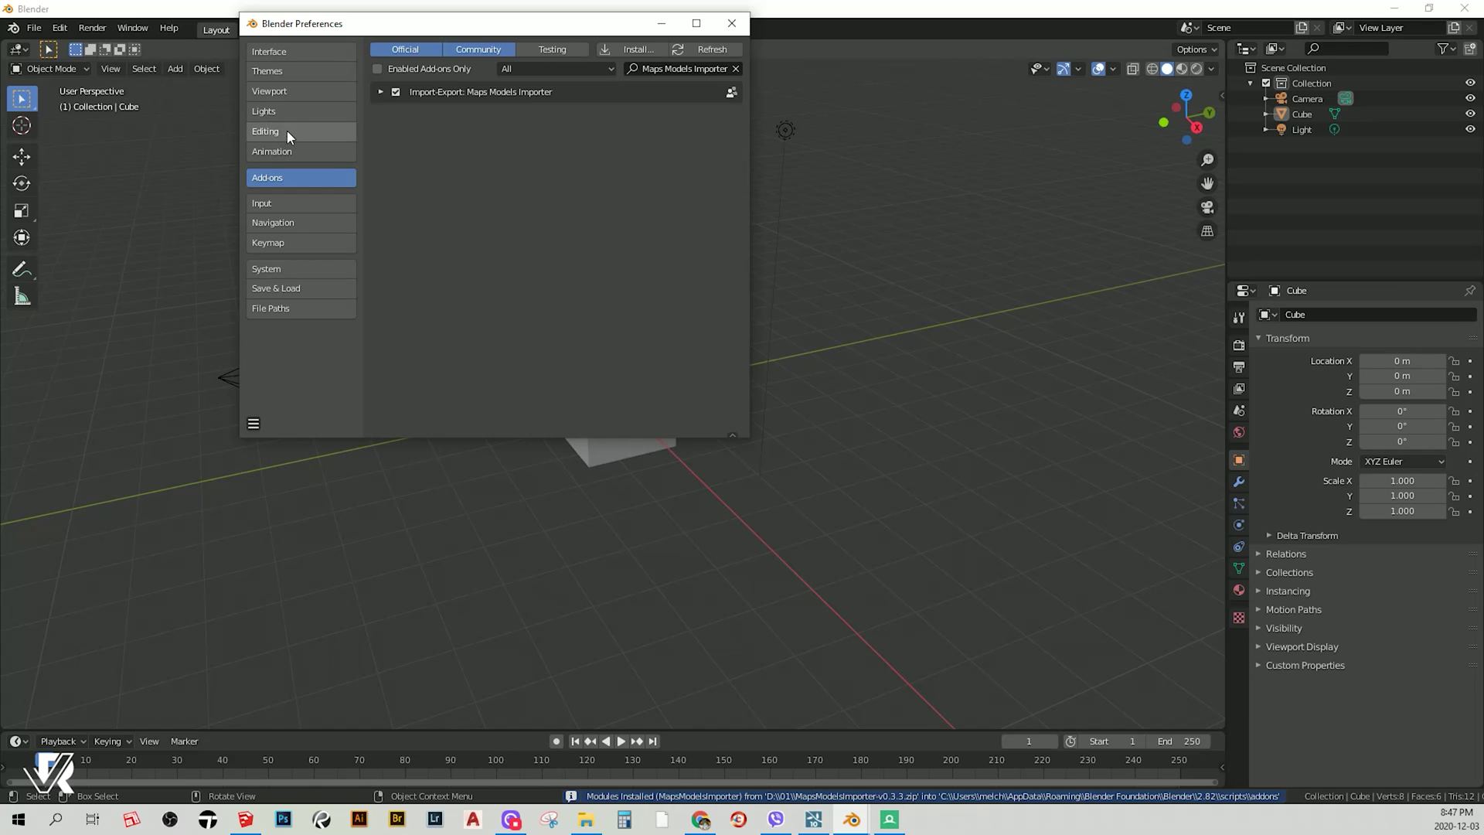
pyautogui.click(732, 23)
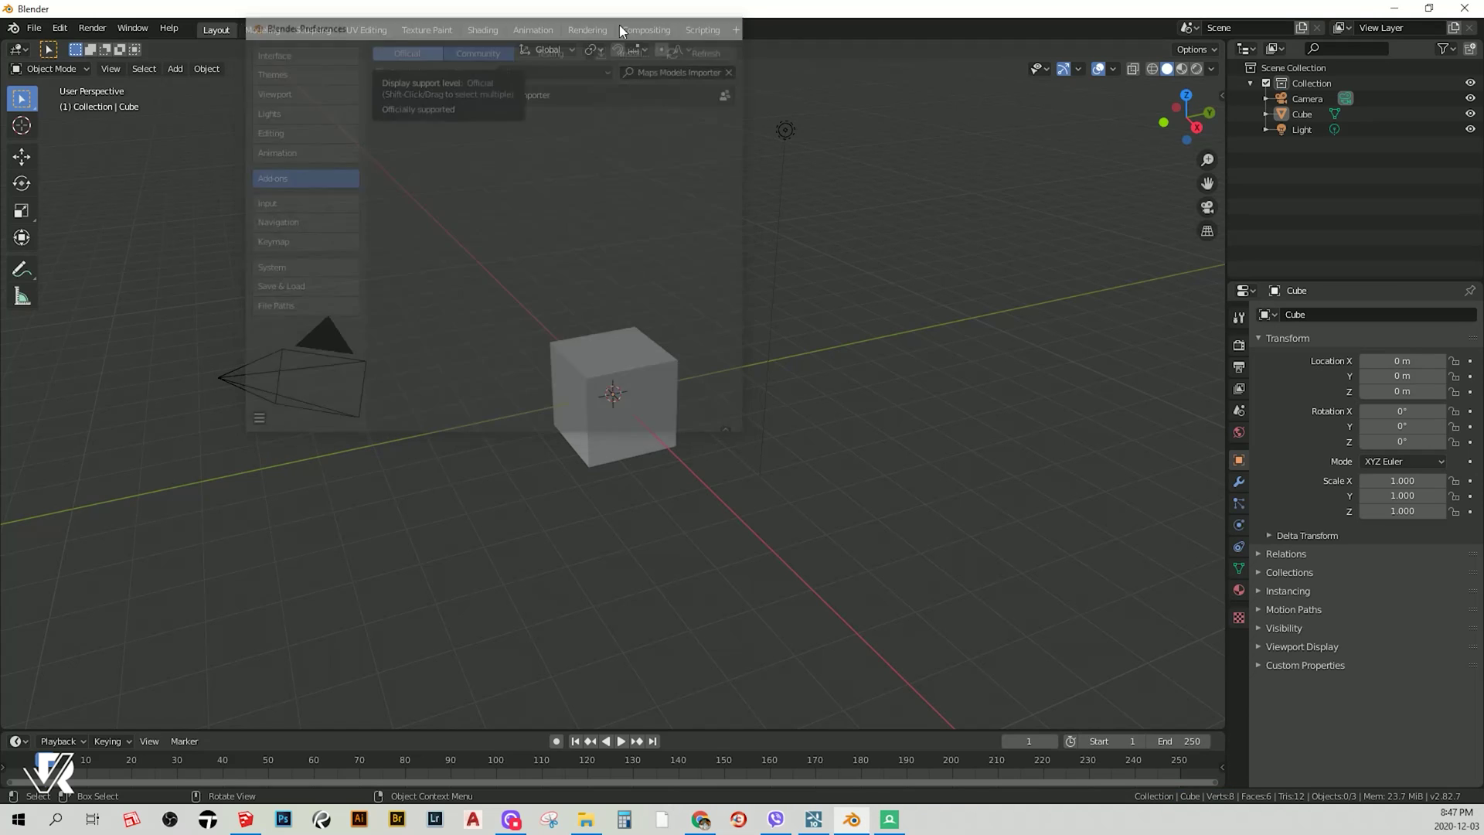
# Import 01 VANCOUVER.rdc from the recent 01 folder as a Google Maps Capture
pyautogui.click(34, 28)
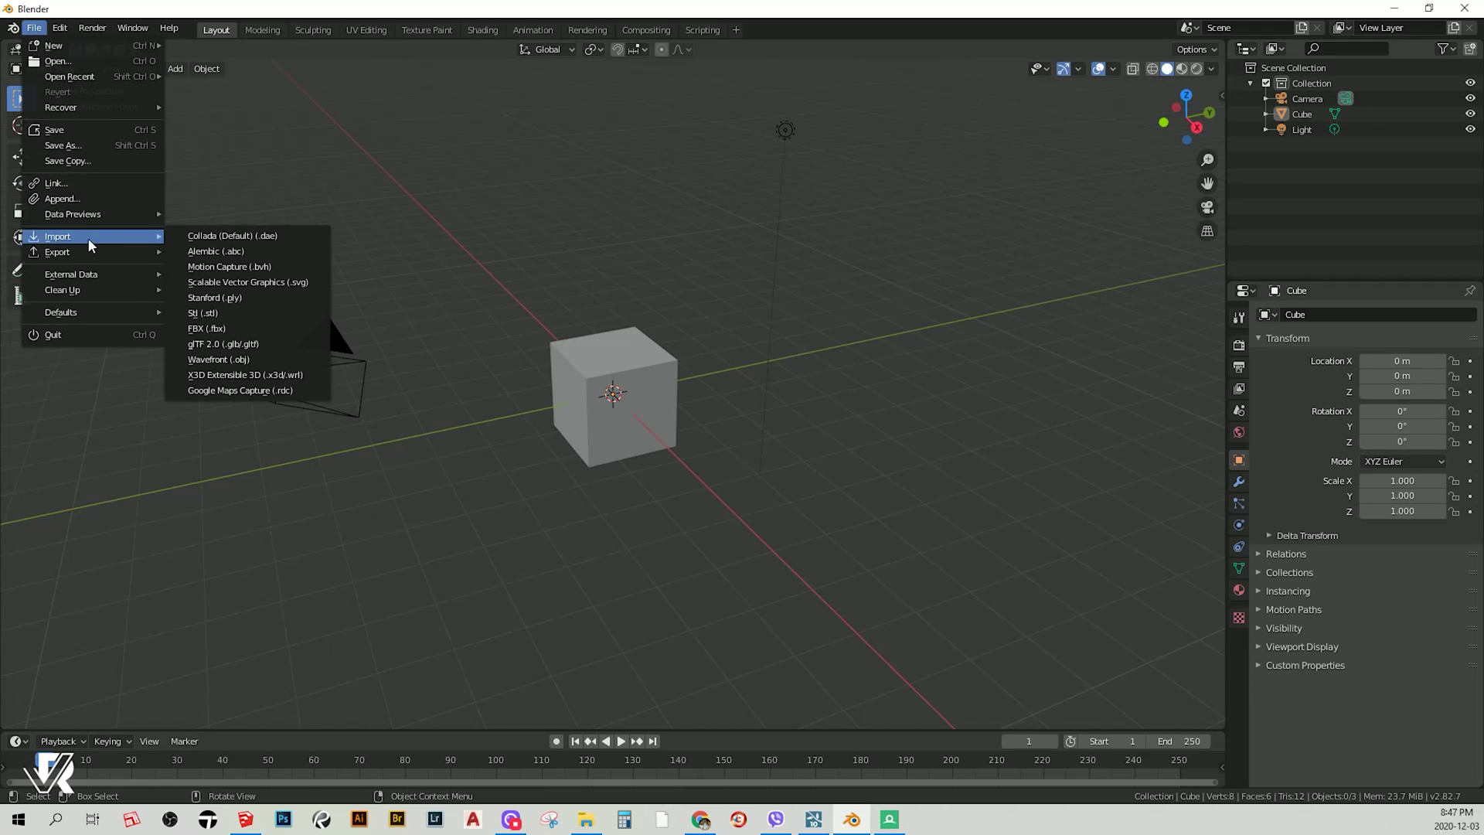
pyautogui.moveTo(58, 235)
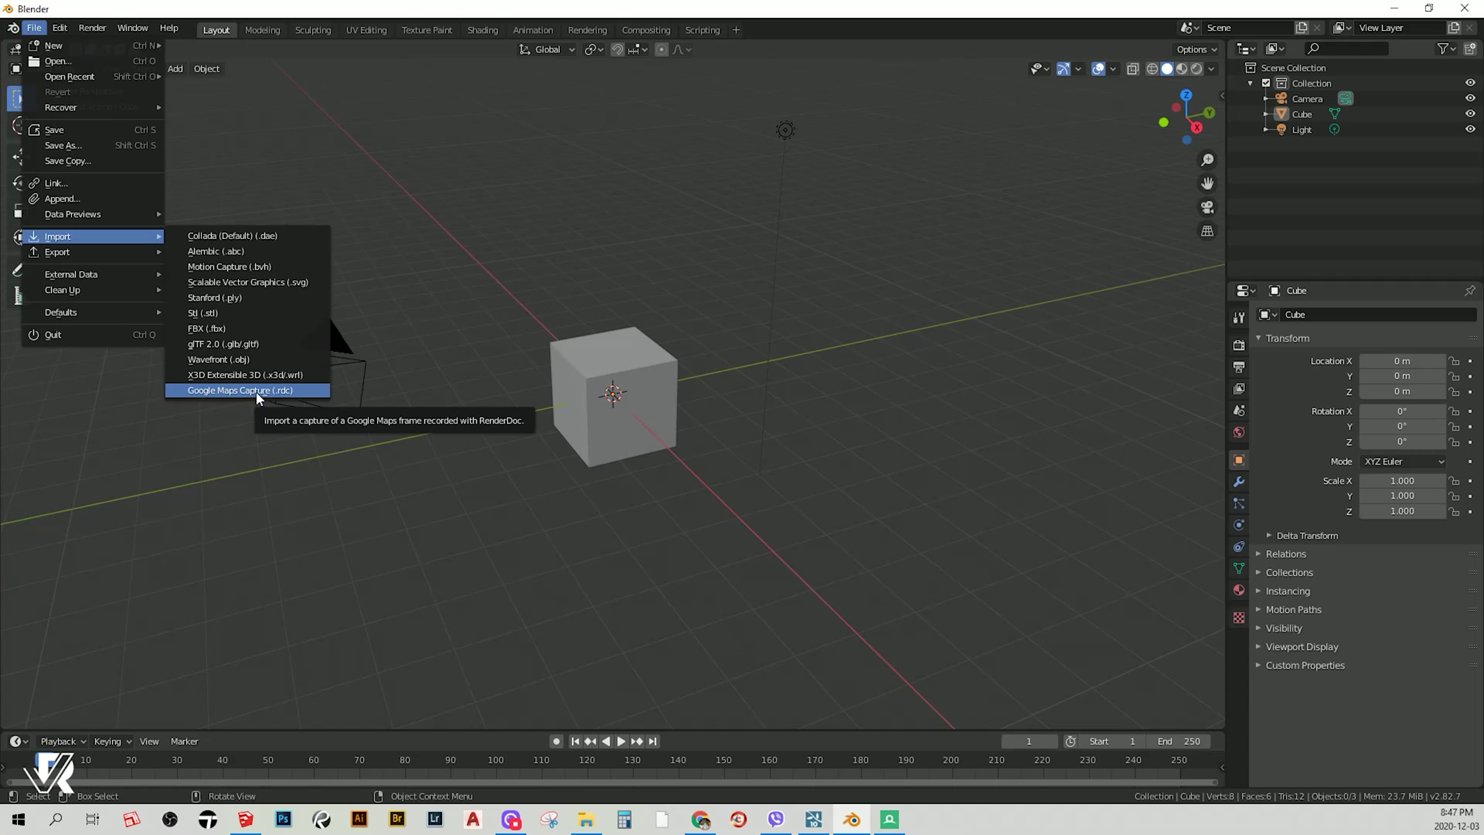
pyautogui.press('Escape')
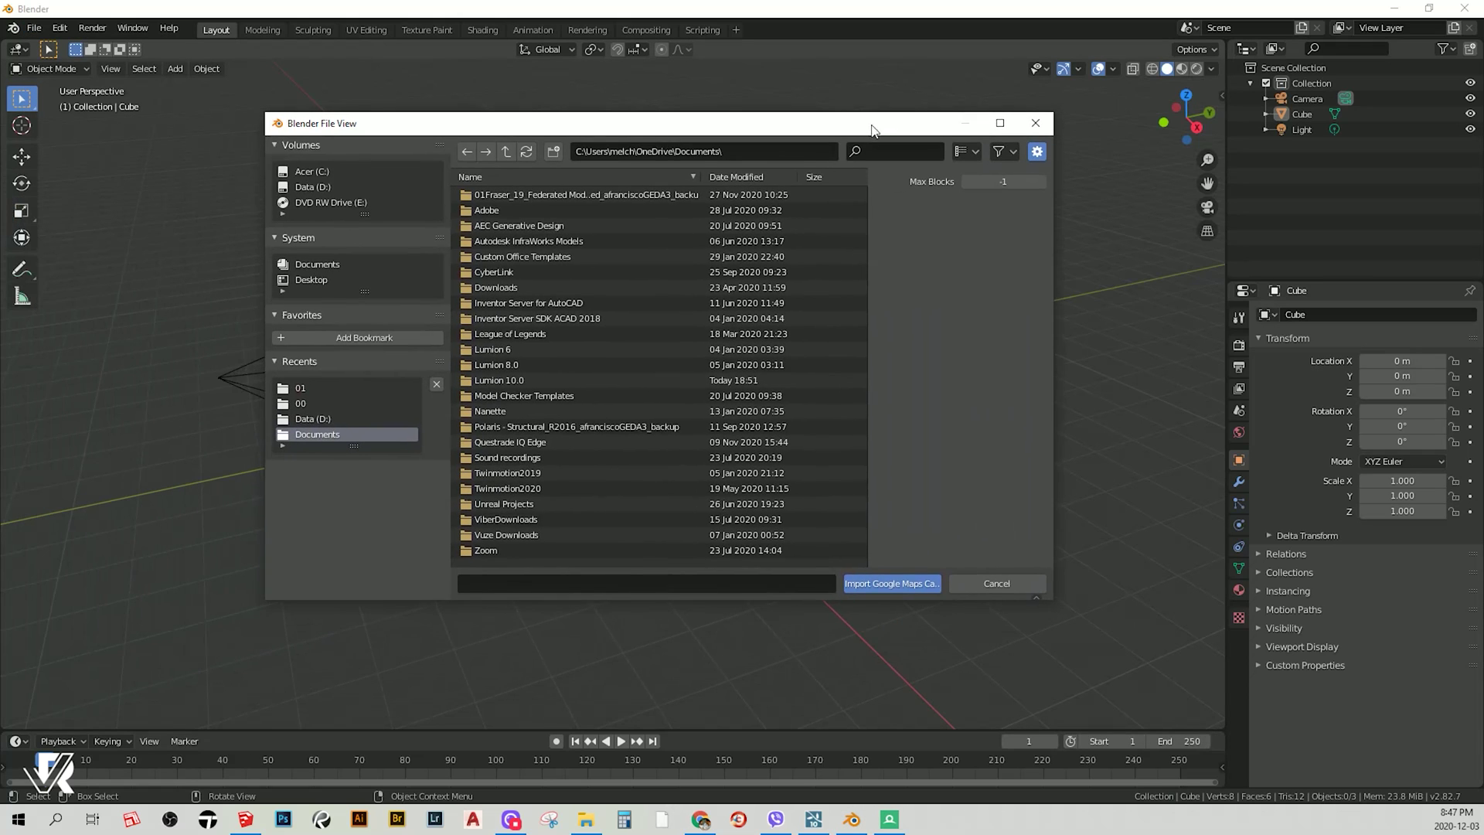
pyautogui.click(304, 391)
pyautogui.click(534, 210)
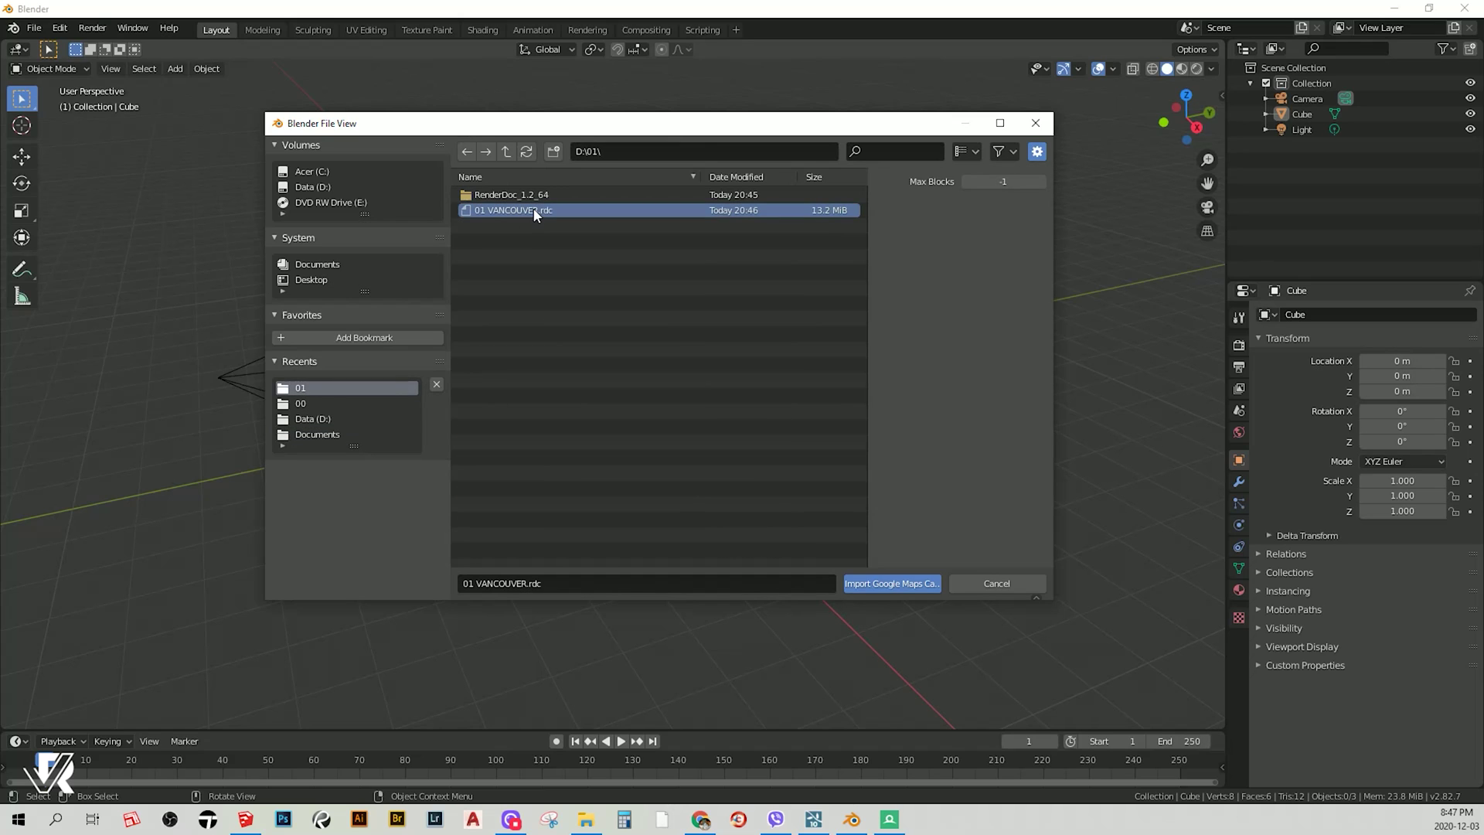
pyautogui.click(900, 585)
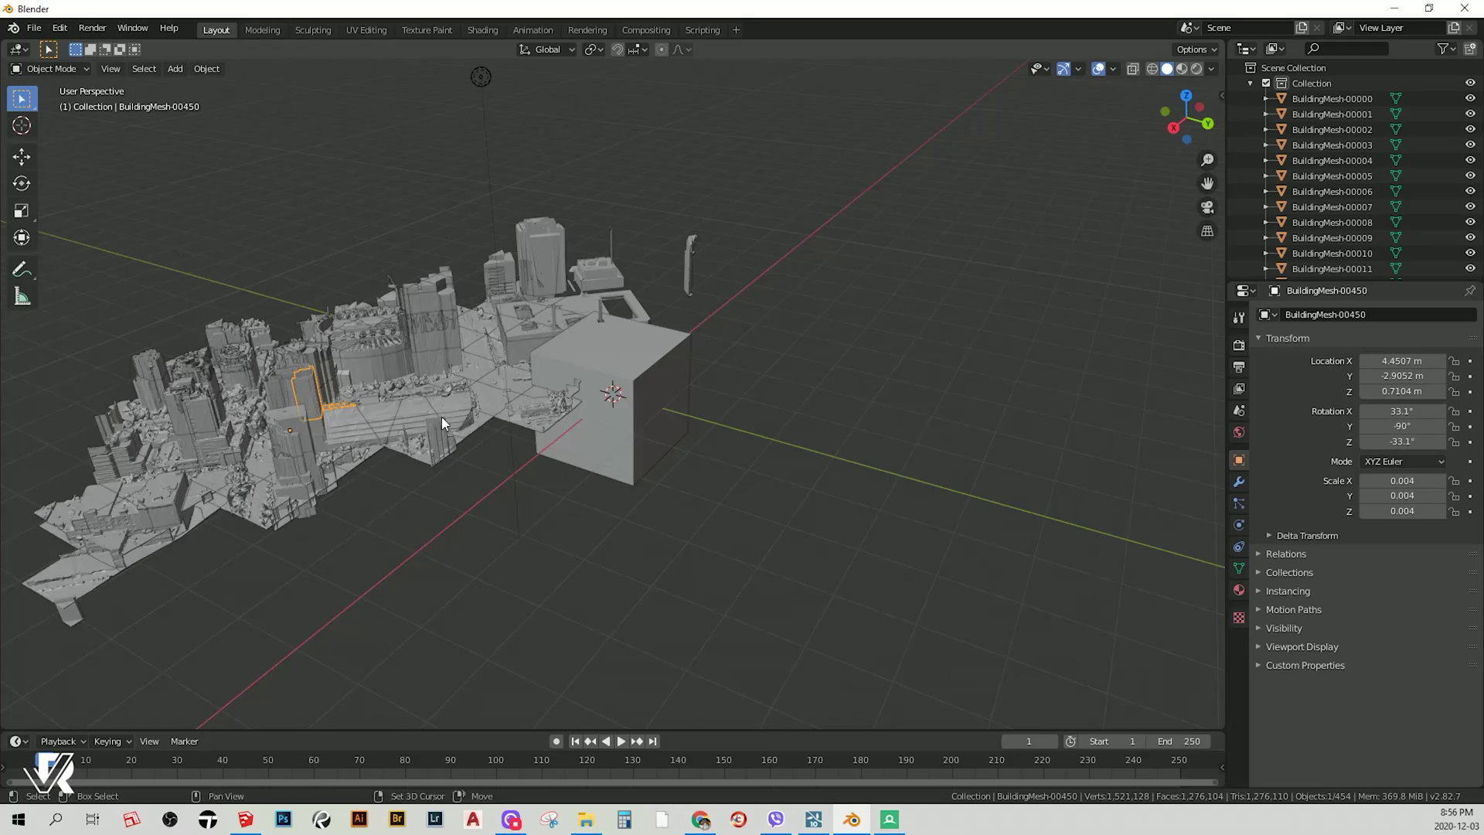
# Delete the camera and grey cube, then orbit closer over the Vancouver city blocks
pyautogui.moveTo(468, 408); pyautogui.dragTo(428, 332, button='middle')
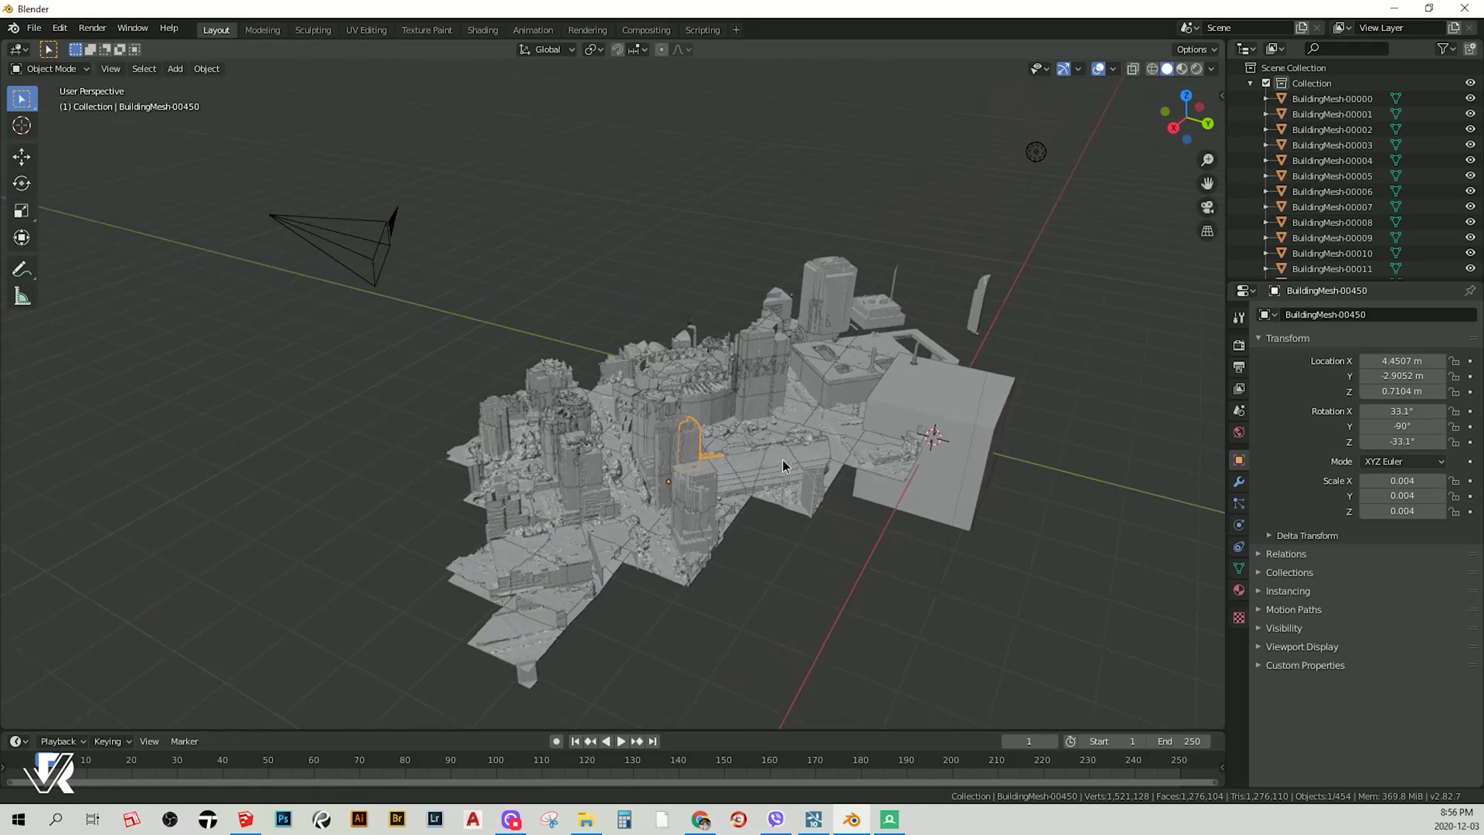
pyautogui.moveTo(457, 192); pyautogui.dragTo(229, 291)
pyautogui.press('Delete')
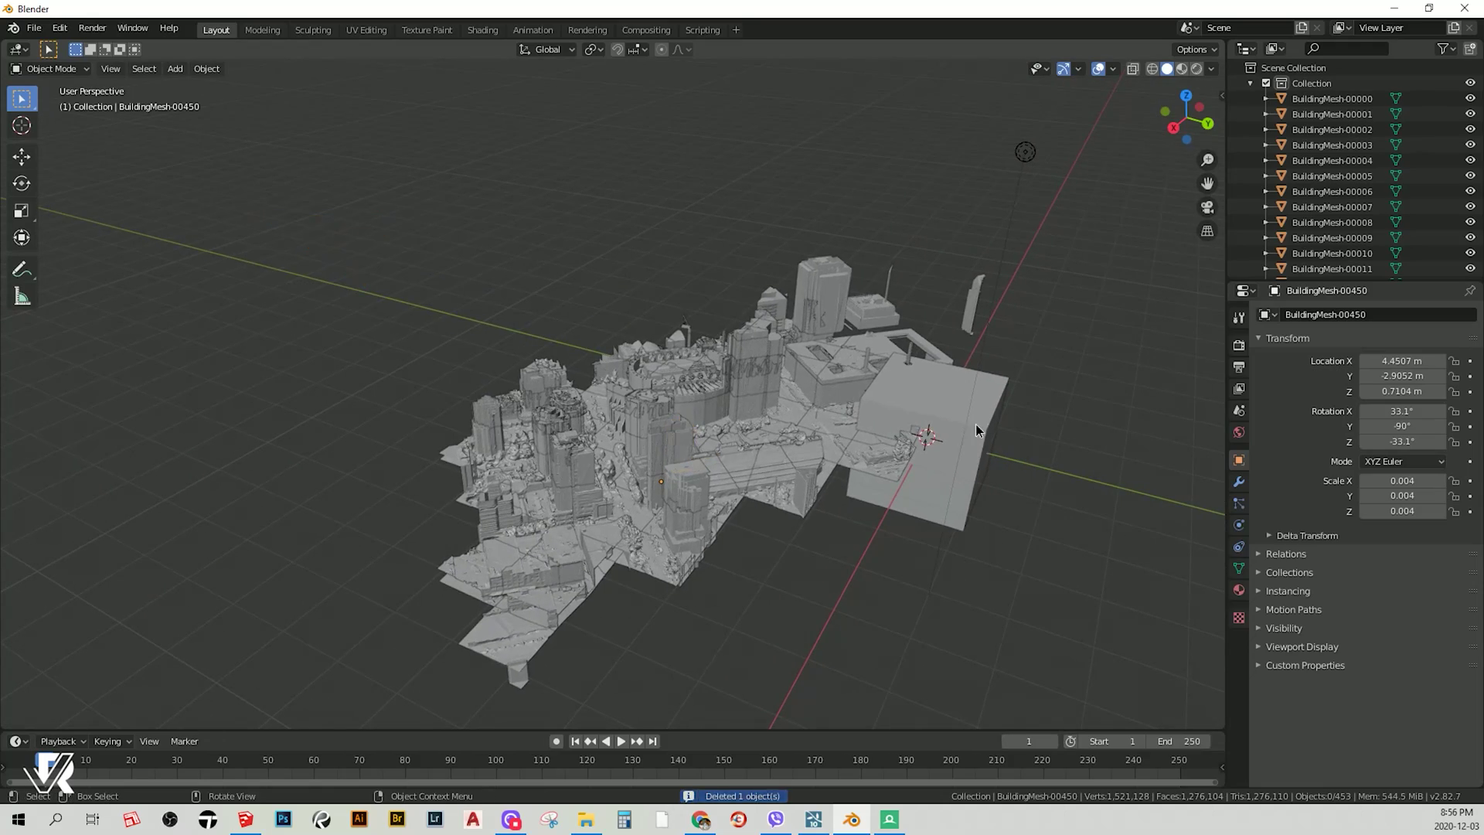
pyautogui.click(919, 413)
pyautogui.press('Delete')
pyautogui.moveTo(919, 413)
pyautogui.mouseDown(button='middle')
pyautogui.moveTo(892, 447)
pyautogui.moveTo(754, 413)
pyautogui.mouseUp(button='middle')
pyautogui.scroll(3, 904, 429)
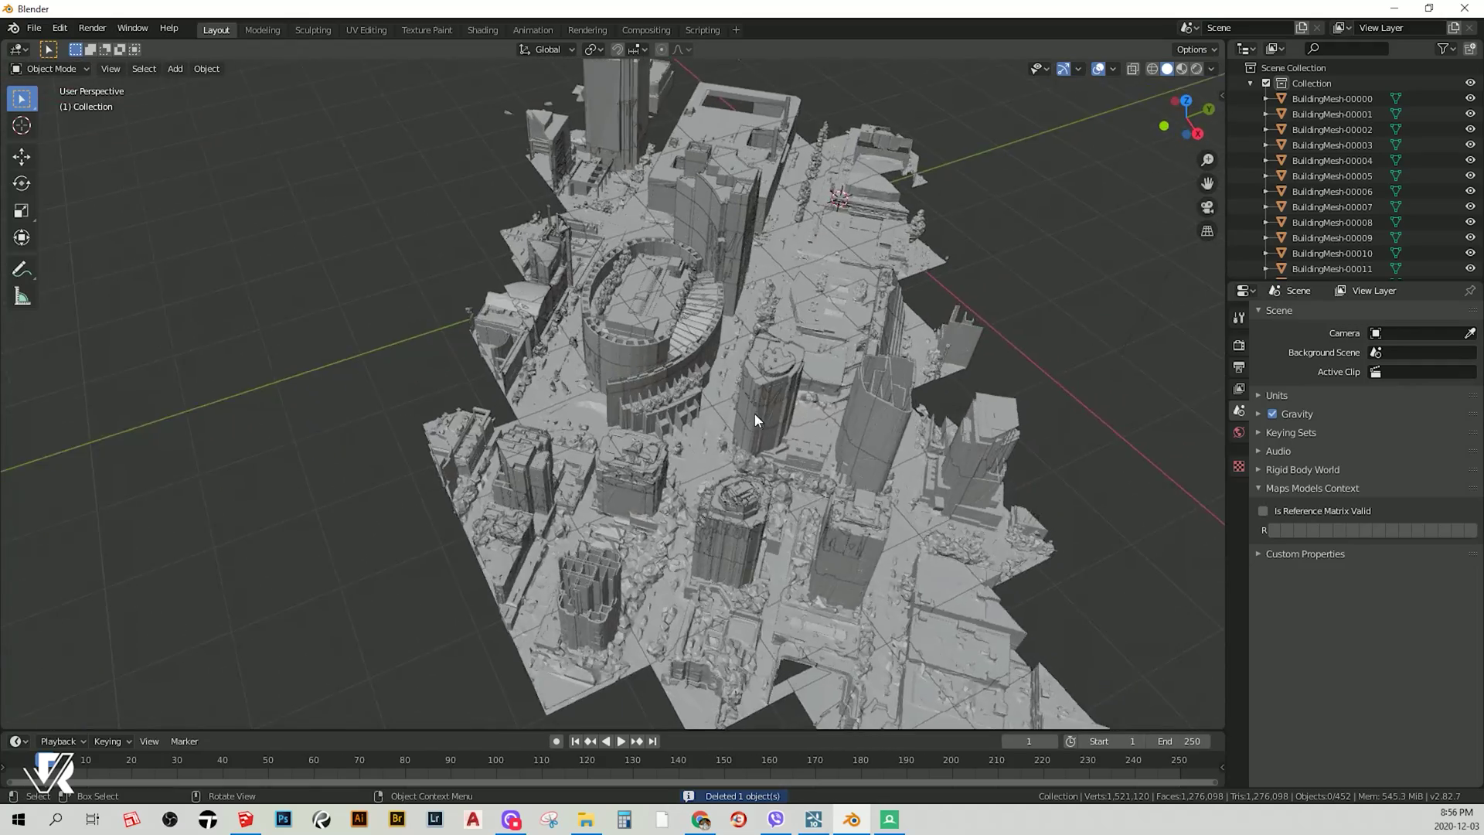
pyautogui.scroll(3, 730, 344)
pyautogui.moveTo(730, 340)
pyautogui.mouseDown(button='middle')
pyautogui.moveTo(518, 358)
pyautogui.moveTo(559, 442)
pyautogui.mouseUp(button='middle')
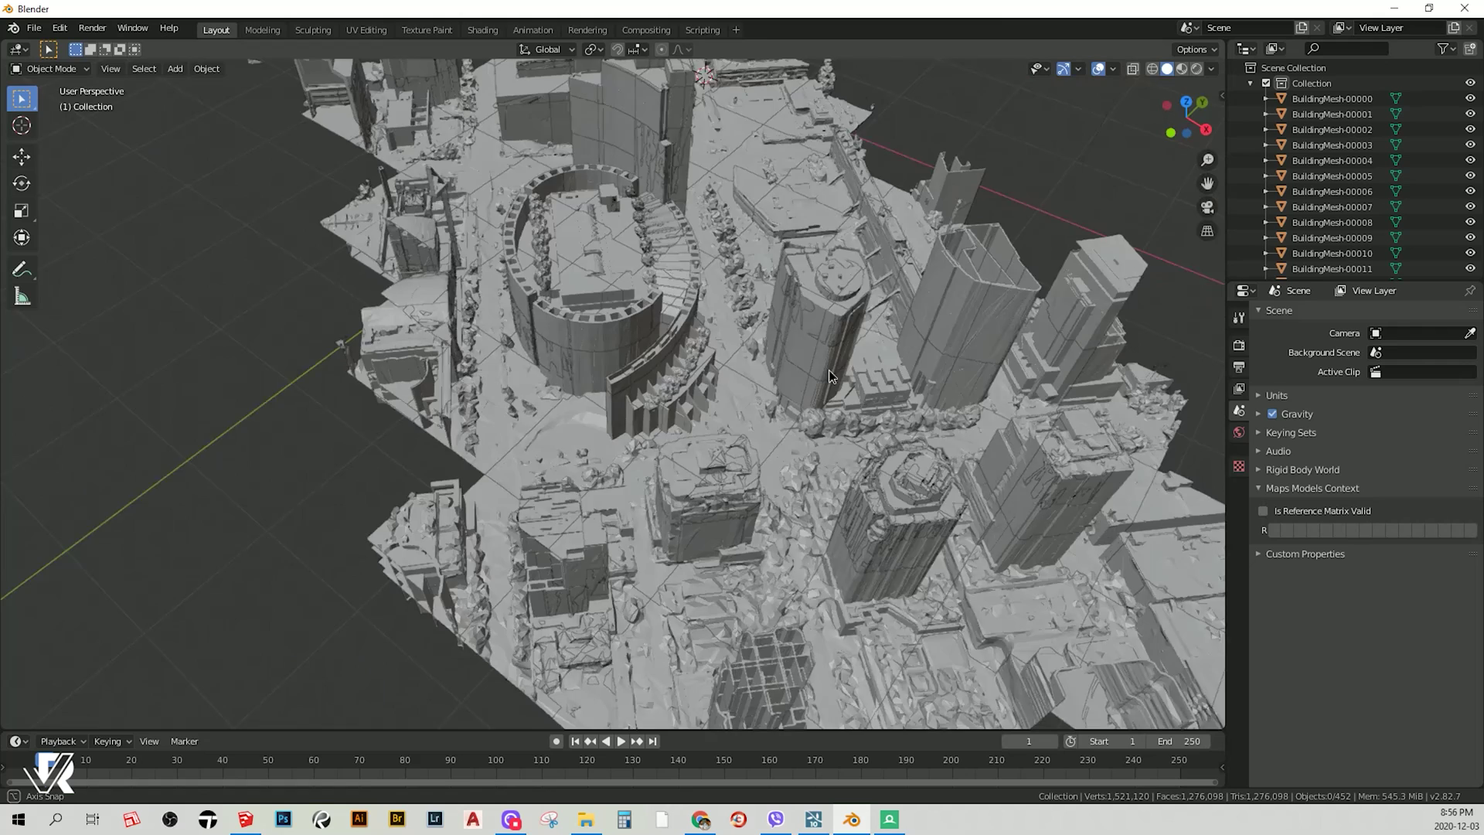
pyautogui.moveTo(829, 369); pyautogui.dragTo(859, 347, button='middle')
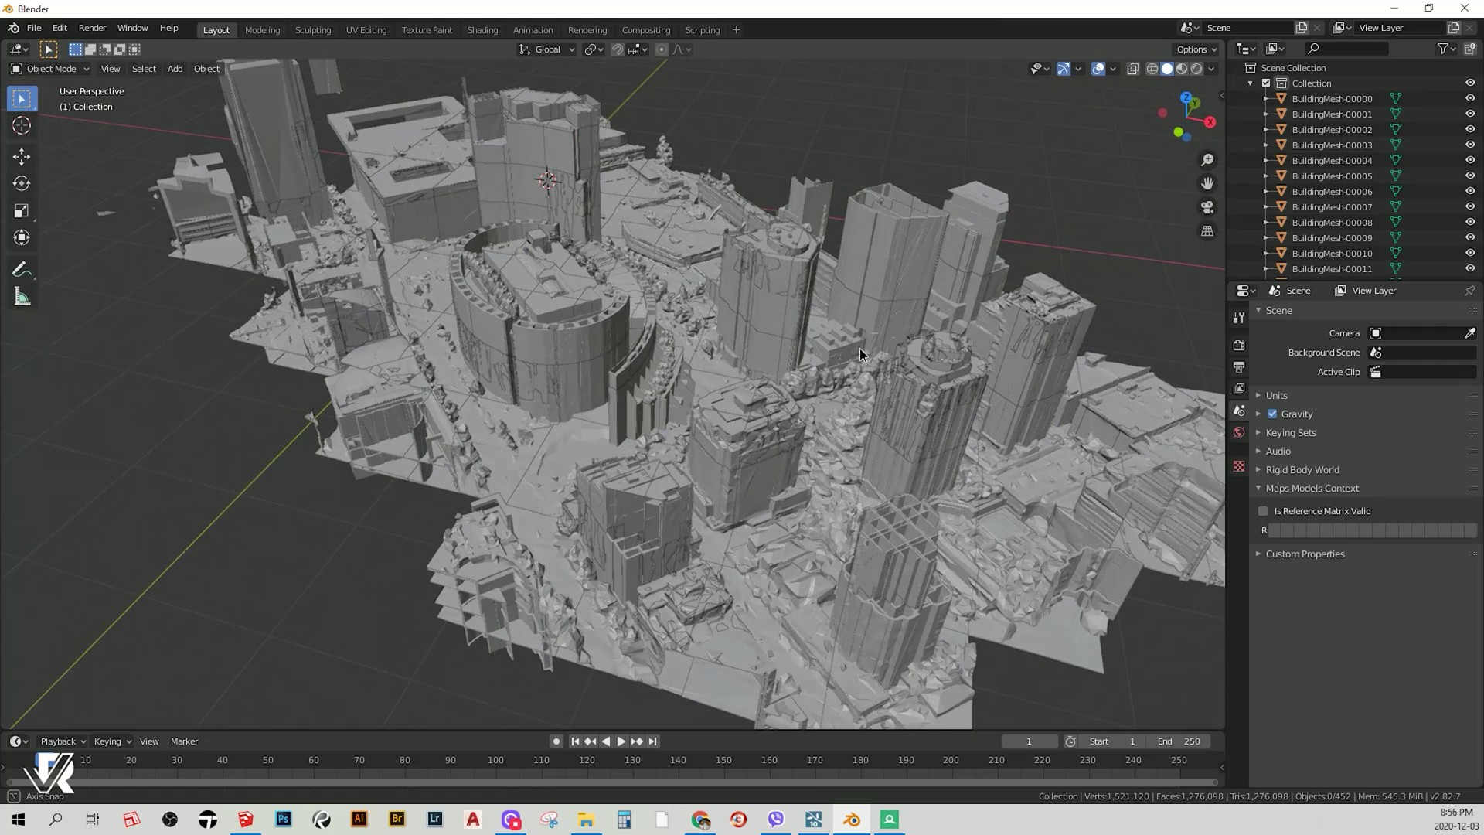
# Switch to Material Preview shading and orbit around the textured city and round library
pyautogui.click(1181, 68)
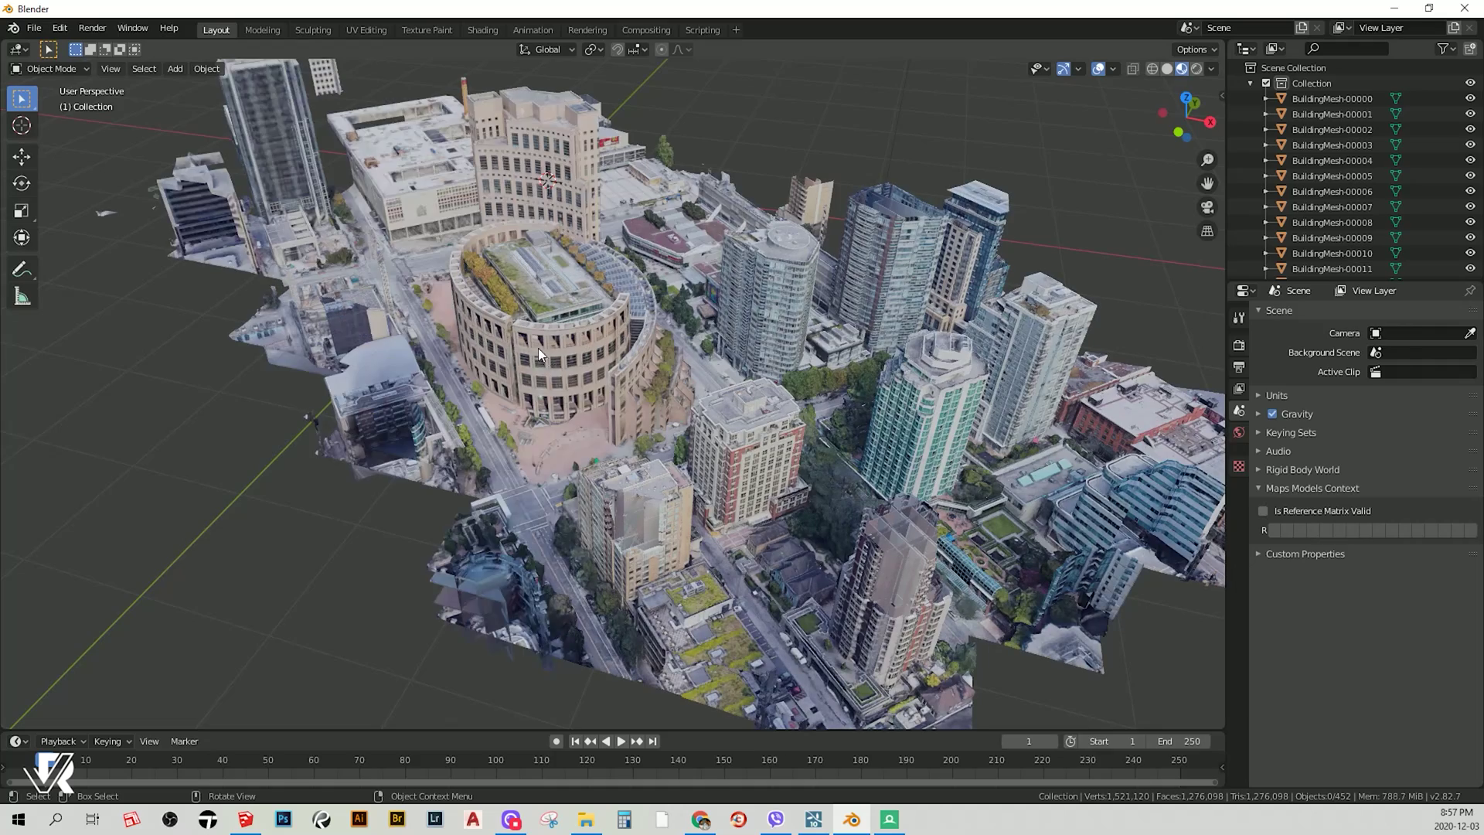
pyautogui.scroll(-3, 532, 357)
pyautogui.moveTo(583, 346); pyautogui.dragTo(633, 336, button='middle')
pyautogui.scroll(3, 634, 337)
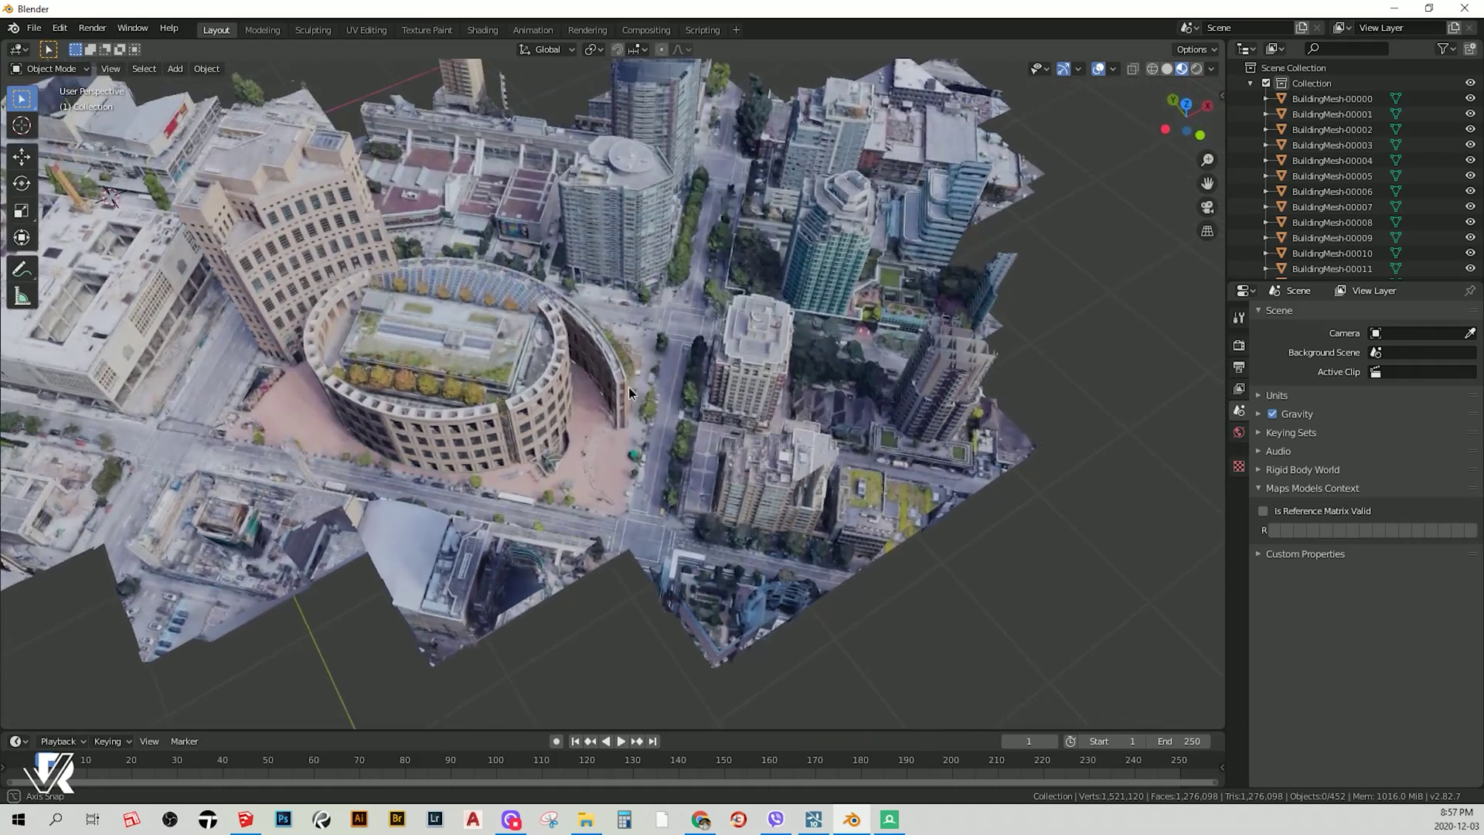
pyautogui.scroll(2, 628, 386)
pyautogui.scroll(2, 514, 384)
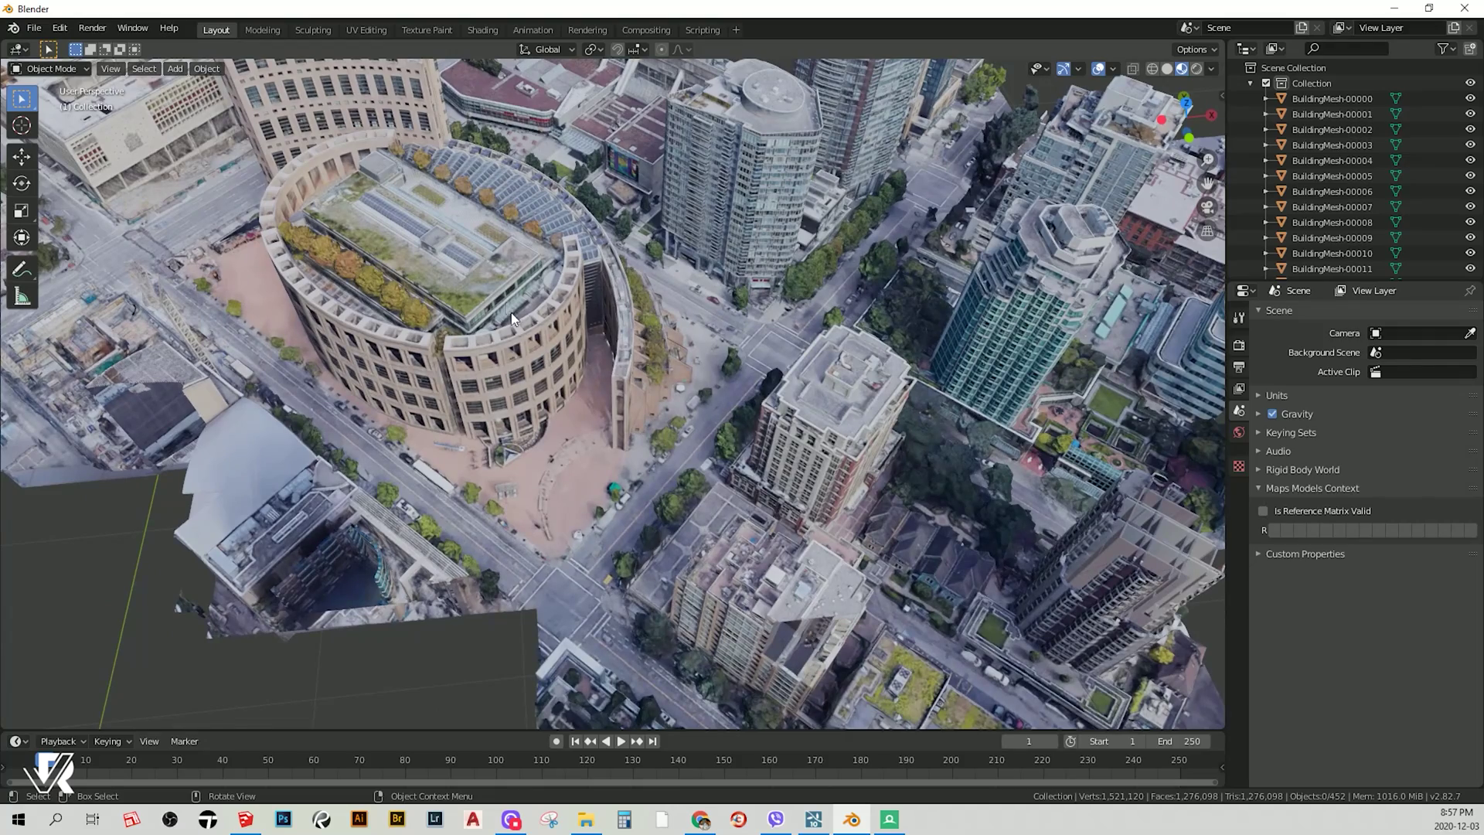
pyautogui.moveTo(544, 355)
pyautogui.mouseDown(button='middle')
pyautogui.moveTo(541, 381)
pyautogui.moveTo(465, 375)
pyautogui.moveTo(258, 327)
pyautogui.moveTo(328, 303)
pyautogui.mouseUp(button='middle')
pyautogui.moveTo(576, 426)
pyautogui.mouseDown(button='middle')
pyautogui.moveTo(345, 465)
pyautogui.moveTo(572, 374)
pyautogui.moveTo(558, 483)
pyautogui.moveTo(519, 403)
pyautogui.moveTo(717, 433)
pyautogui.moveTo(618, 398)
pyautogui.moveTo(646, 404)
pyautogui.moveTo(636, 397)
pyautogui.moveTo(662, 430)
pyautogui.moveTo(644, 390)
pyautogui.moveTo(680, 374)
pyautogui.moveTo(647, 366)
pyautogui.moveTo(658, 437)
pyautogui.moveTo(623, 336)
pyautogui.moveTo(574, 329)
pyautogui.moveTo(485, 264)
pyautogui.moveTo(703, 345)
pyautogui.moveTo(690, 332)
pyautogui.moveTo(409, 271)
pyautogui.mouseUp(button='middle')
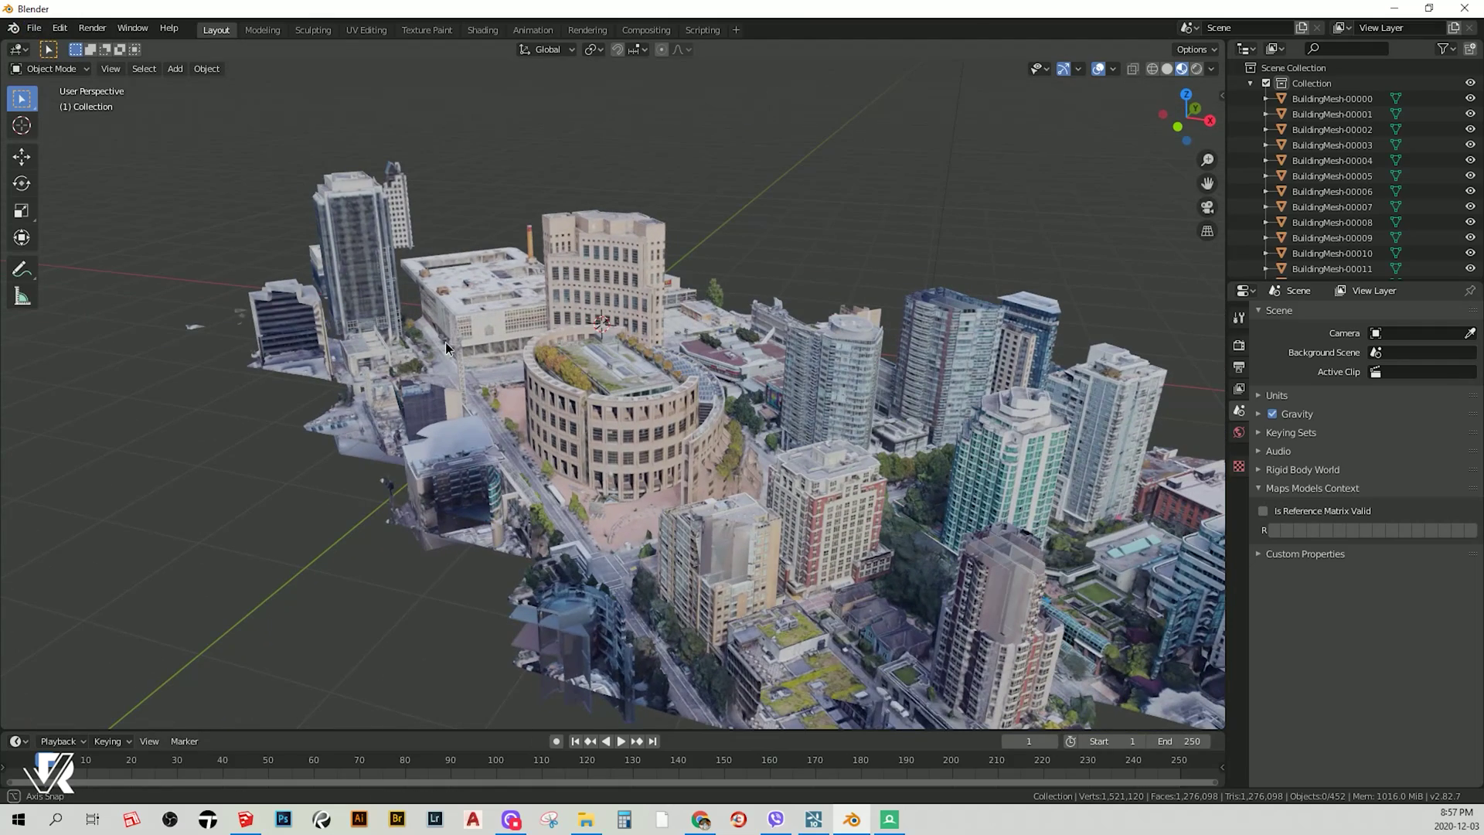
pyautogui.moveTo(447, 348); pyautogui.dragTo(149, 210, button='middle')
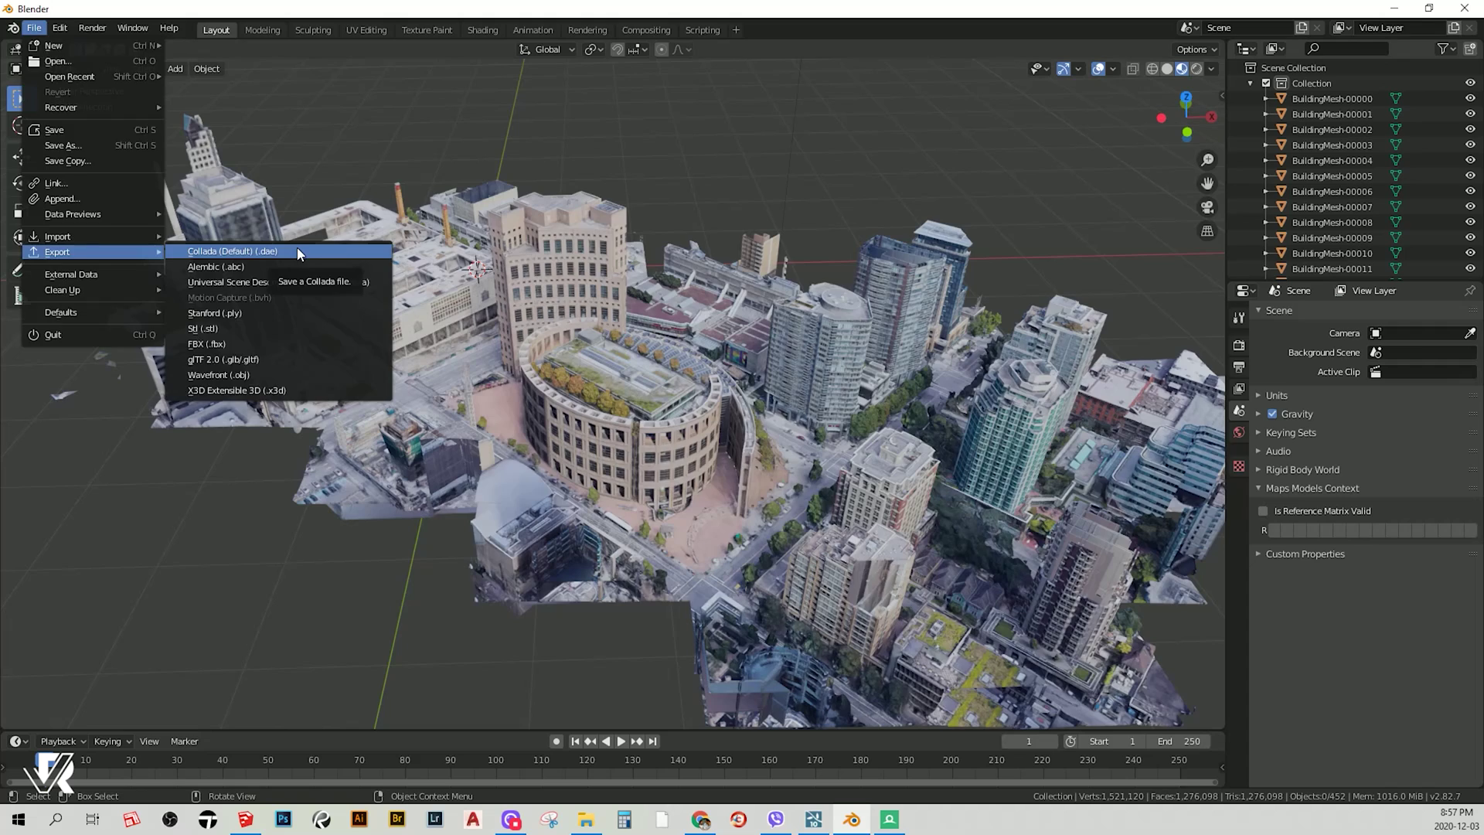
pyautogui.scroll(-3, 503, 155)
pyautogui.scroll(-2, 342, 145)
# Box-select every BuildingMesh object and join them into BuildingMesh-00063
pyautogui.moveTo(278, 120); pyautogui.dragTo(1113, 612)
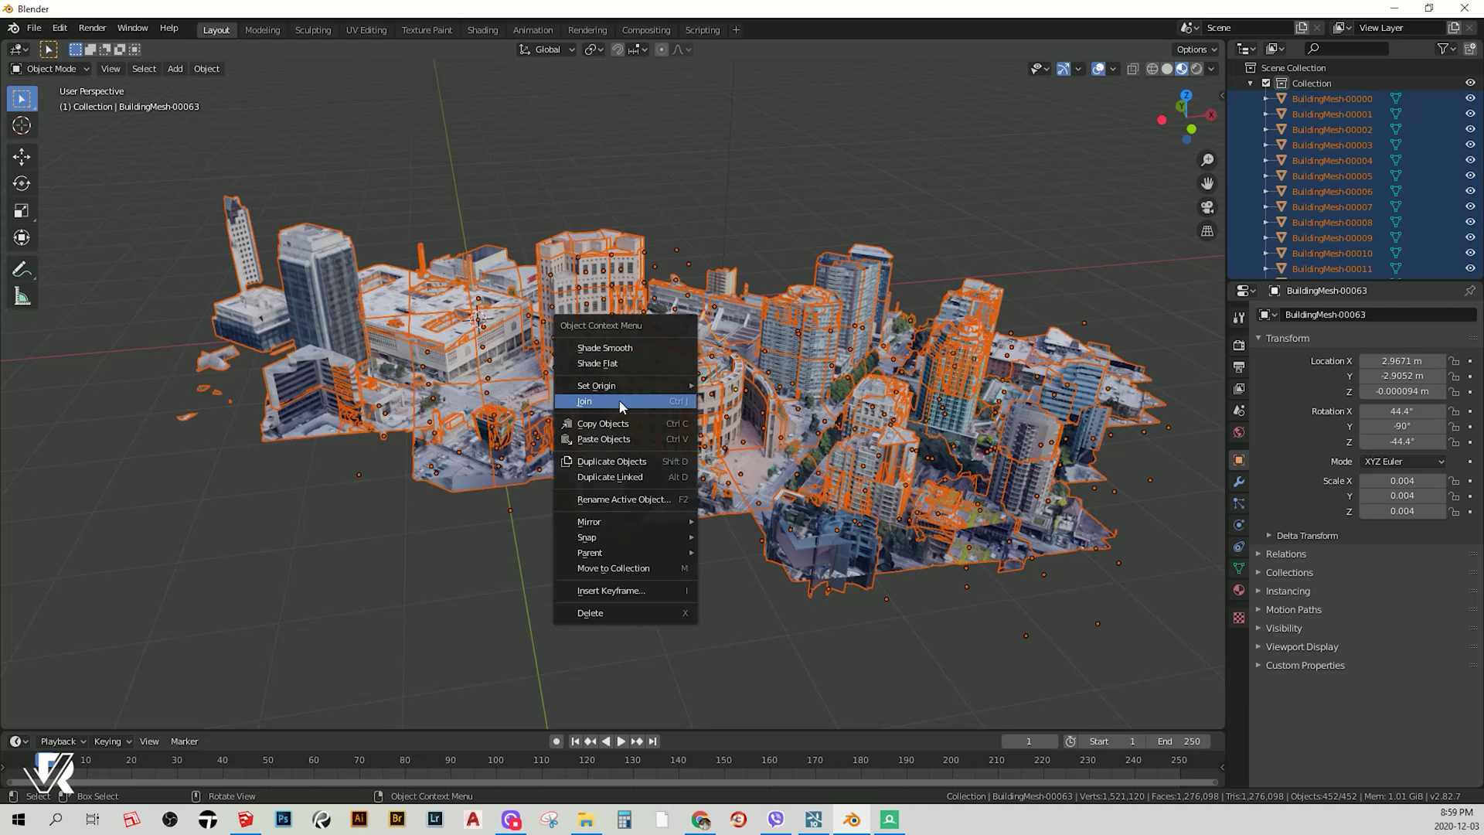
pyautogui.click(590, 401)
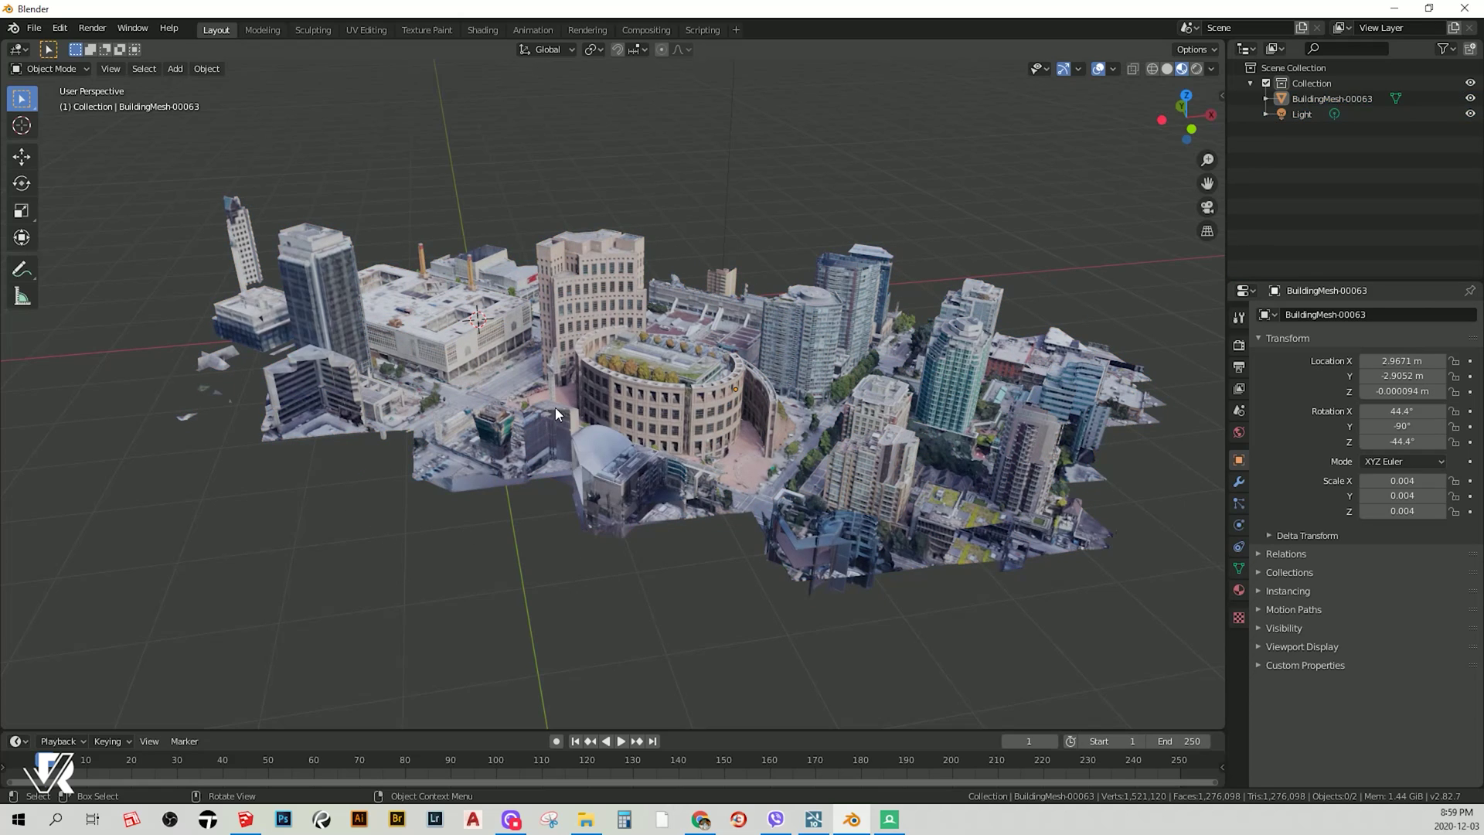
pyautogui.moveTo(395, 613); pyautogui.dragTo(313, 339, button='middle')
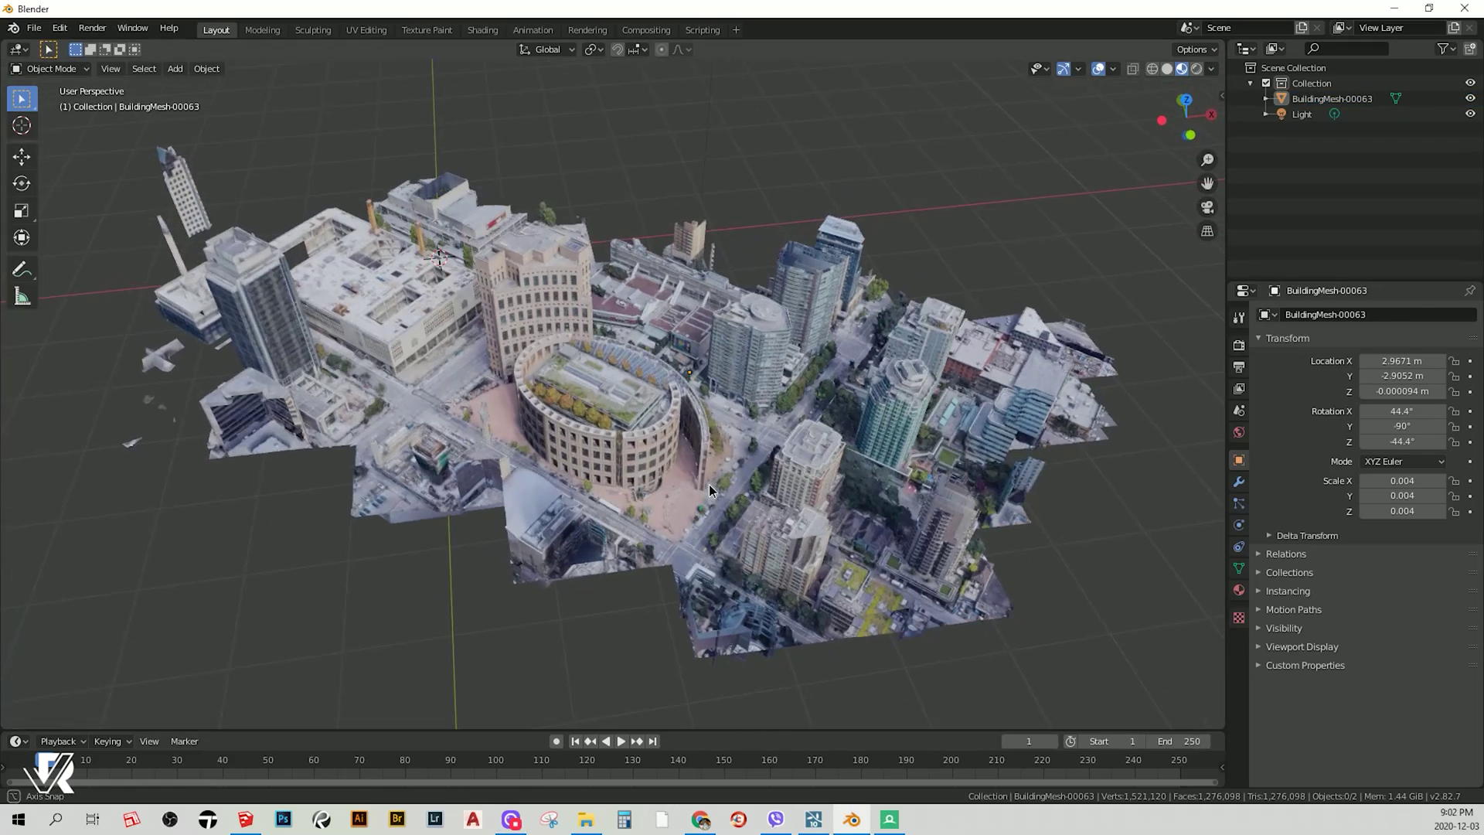
pyautogui.moveTo(666, 418)
pyautogui.mouseDown(button='middle')
pyautogui.moveTo(741, 422)
pyautogui.moveTo(619, 405)
pyautogui.moveTo(811, 429)
pyautogui.mouseUp(button='middle')
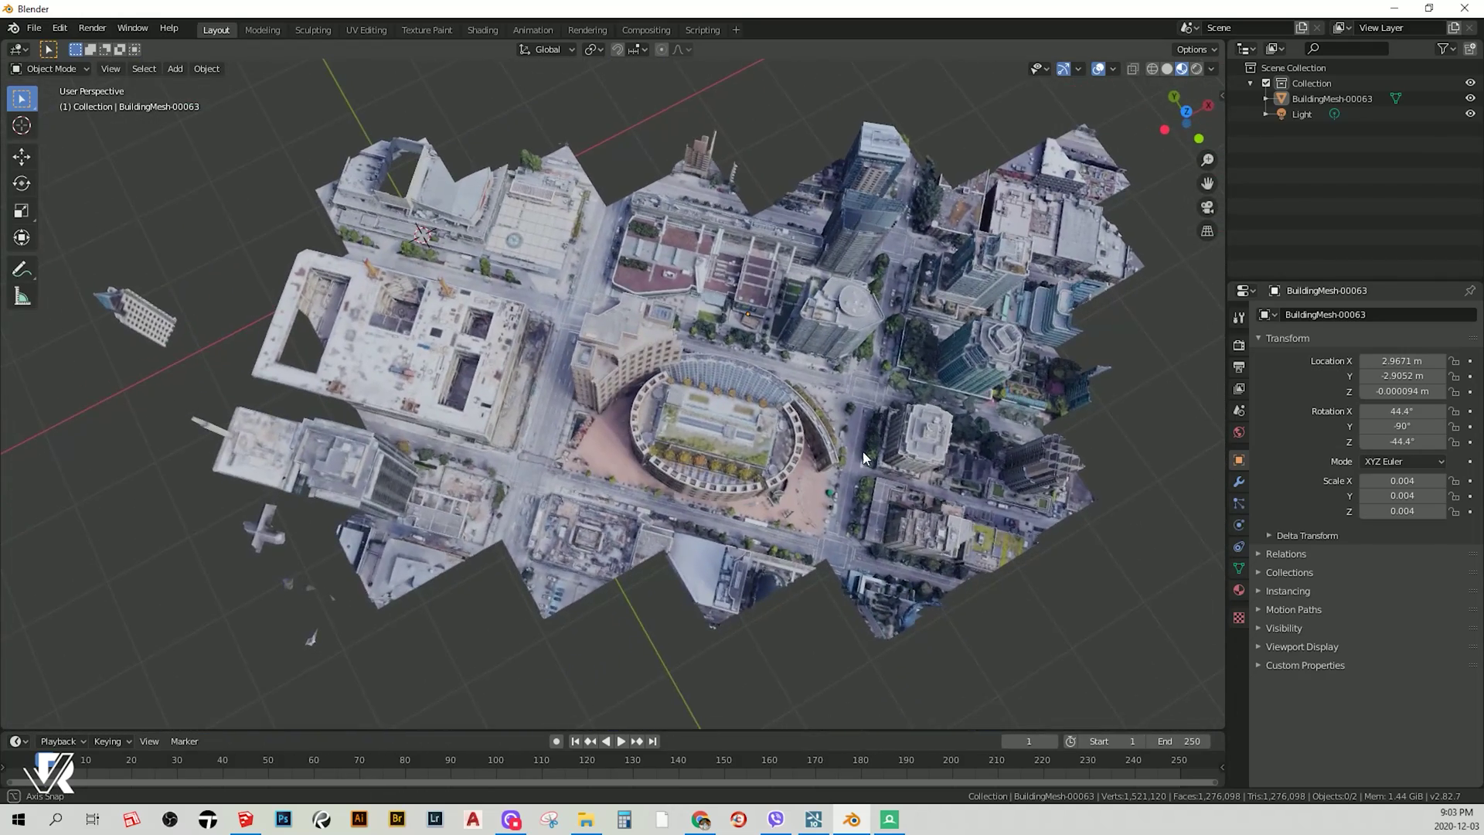
pyautogui.moveTo(810, 430); pyautogui.dragTo(739, 330, button='middle')
pyautogui.scroll(5, 739, 331)
pyautogui.moveTo(780, 435); pyautogui.dragTo(806, 472, button='middle')
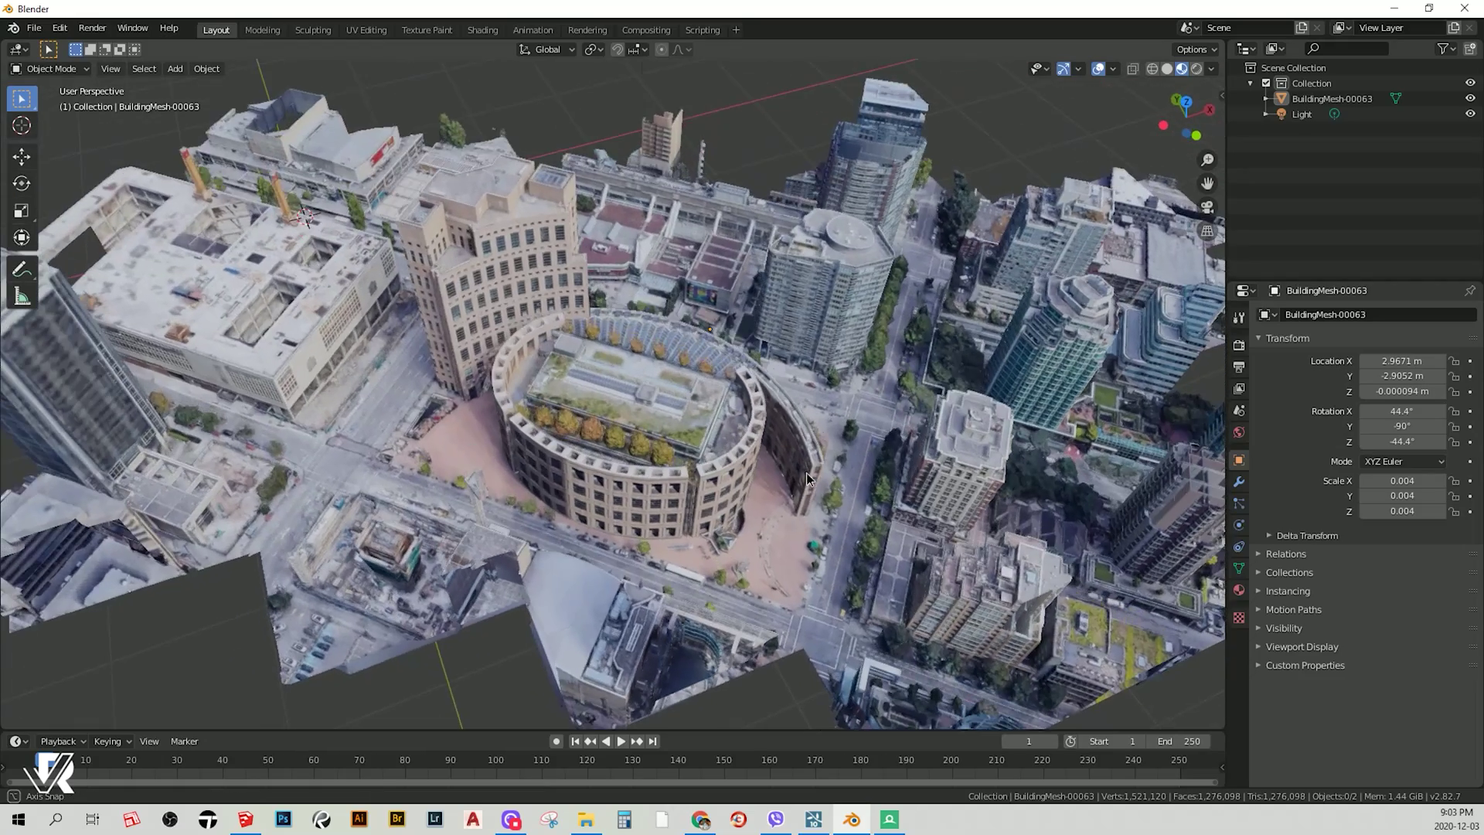
pyautogui.scroll(3, 817, 354)
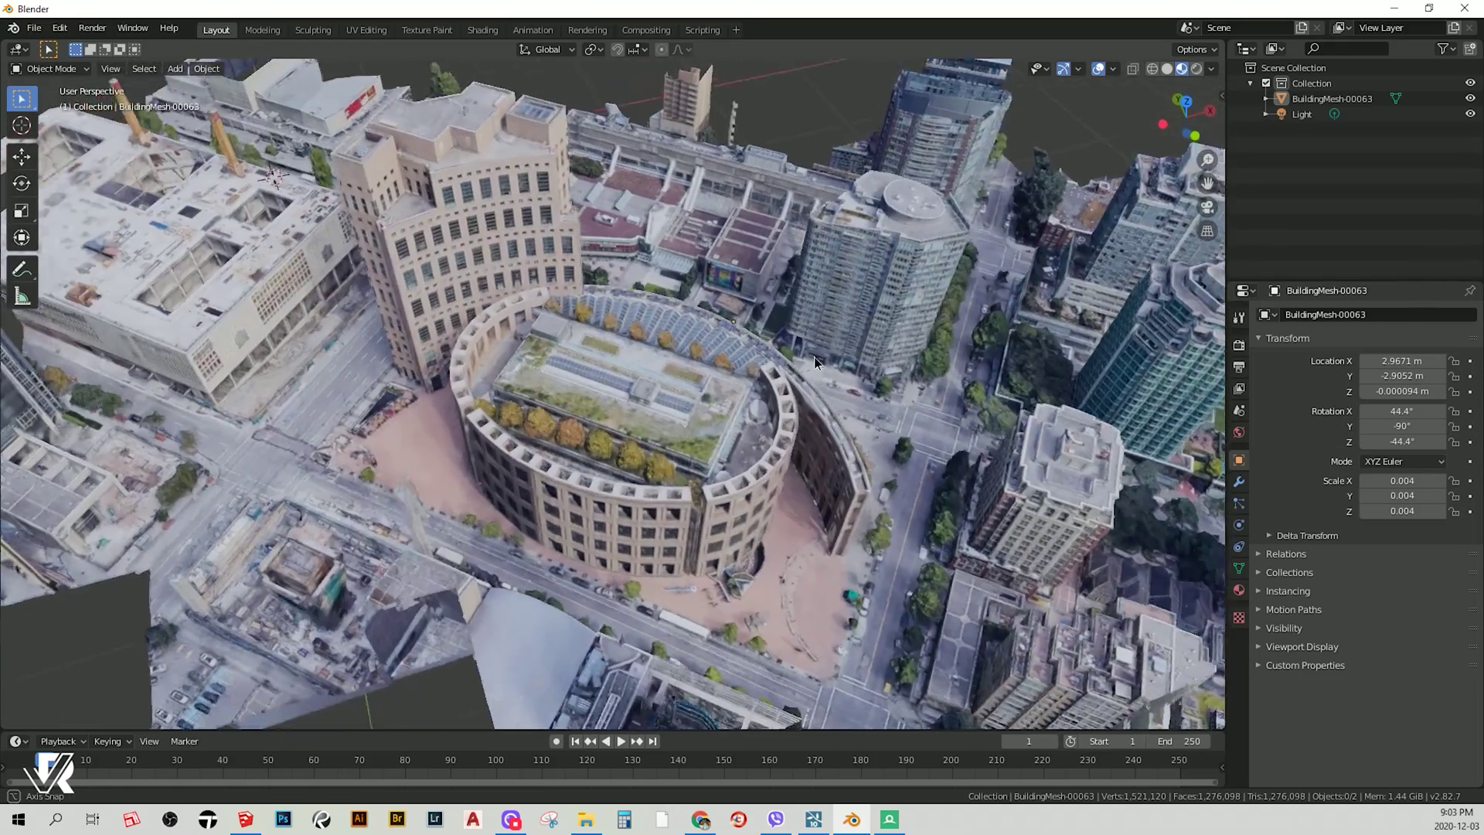
pyautogui.moveTo(813, 355)
pyautogui.mouseDown(button='middle')
pyautogui.moveTo(721, 331)
pyautogui.moveTo(776, 337)
pyautogui.moveTo(828, 440)
pyautogui.moveTo(791, 341)
pyautogui.moveTo(789, 430)
pyautogui.moveTo(759, 345)
pyautogui.mouseUp(button='middle')
pyautogui.scroll(2, 760, 345)
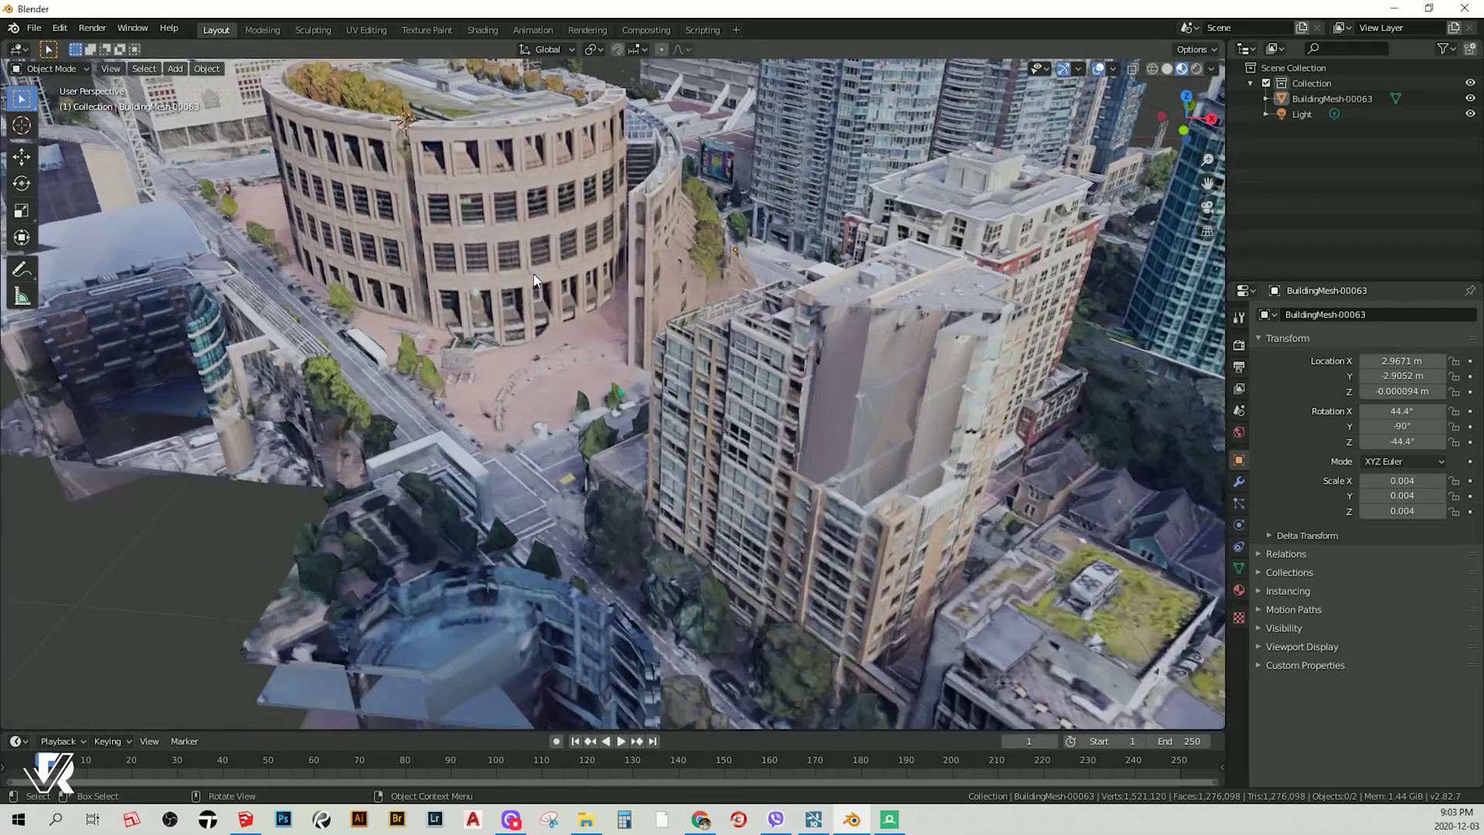
pyautogui.keyDown('shift'); pyautogui.moveTo(590, 311); pyautogui.dragTo(711, 420, button='middle'); pyautogui.keyUp('shift')
pyautogui.scroll(2, 677, 386)
pyautogui.scroll(-3, 680, 395)
pyautogui.scroll(-2, 680, 395)
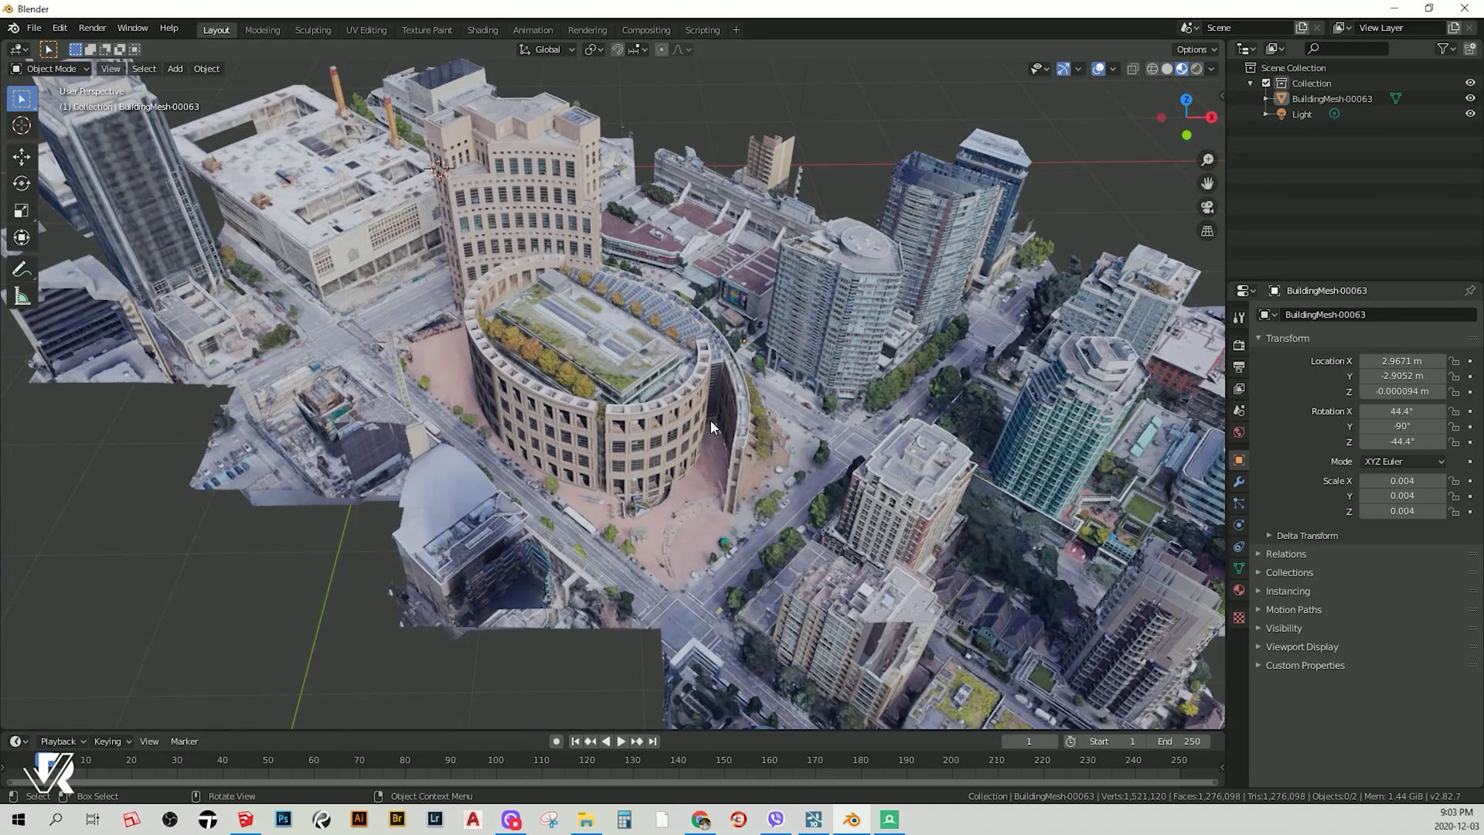
pyautogui.moveTo(664, 421)
pyautogui.mouseDown(button='middle')
pyautogui.moveTo(650, 425)
pyautogui.moveTo(677, 436)
pyautogui.moveTo(679, 388)
pyautogui.moveTo(755, 407)
pyautogui.moveTo(745, 401)
pyautogui.mouseUp(button='middle')
pyautogui.scroll(-2, 678, 388)
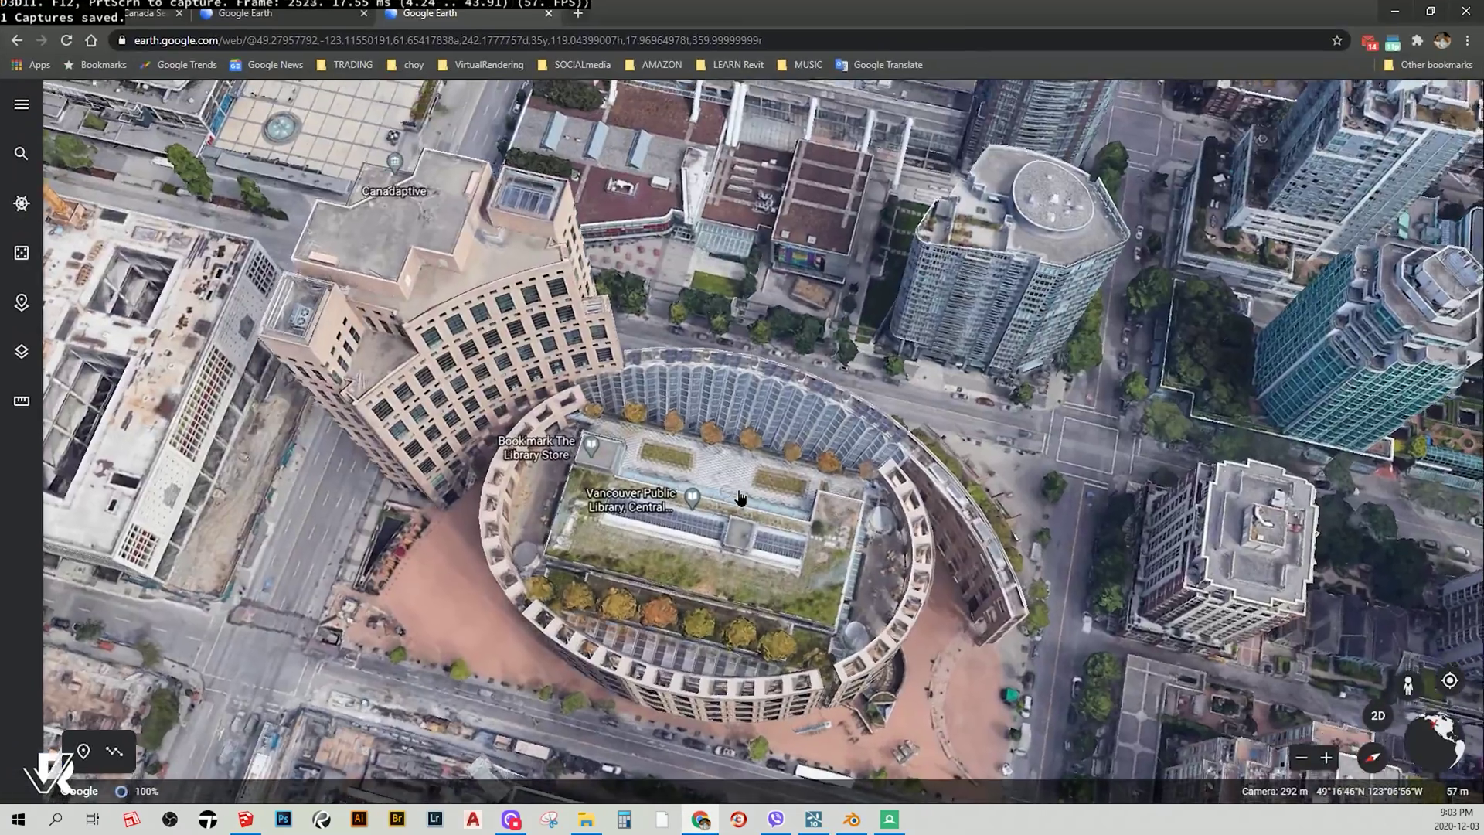
# Search for Philippines, then Manila Philippines, and tilt the 3D view over Manila
pyautogui.keyDown('shift'); pyautogui.moveTo(738, 496); pyautogui.dragTo(734, 432); pyautogui.keyUp('shift')
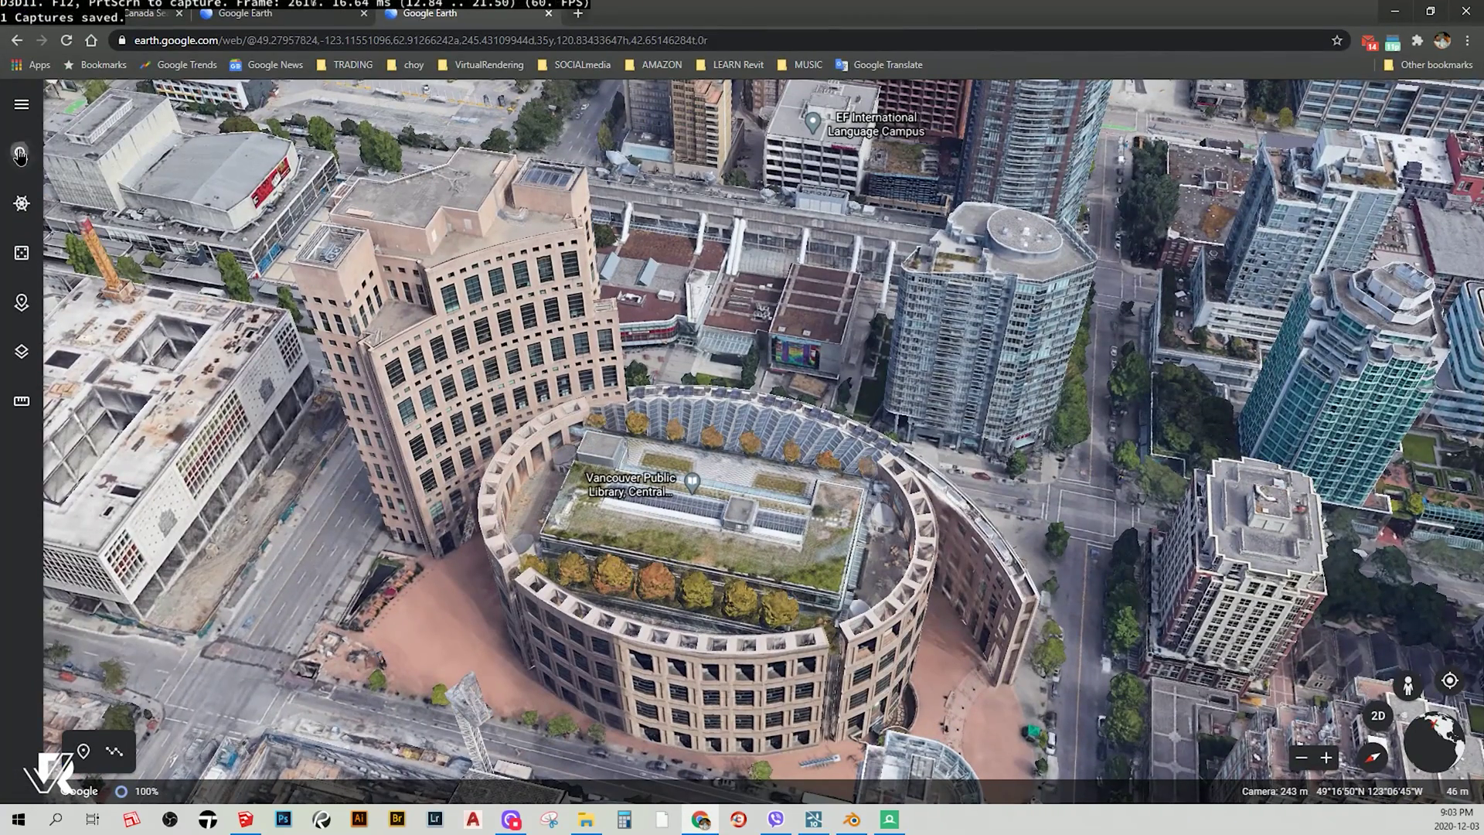
pyautogui.click(20, 155)
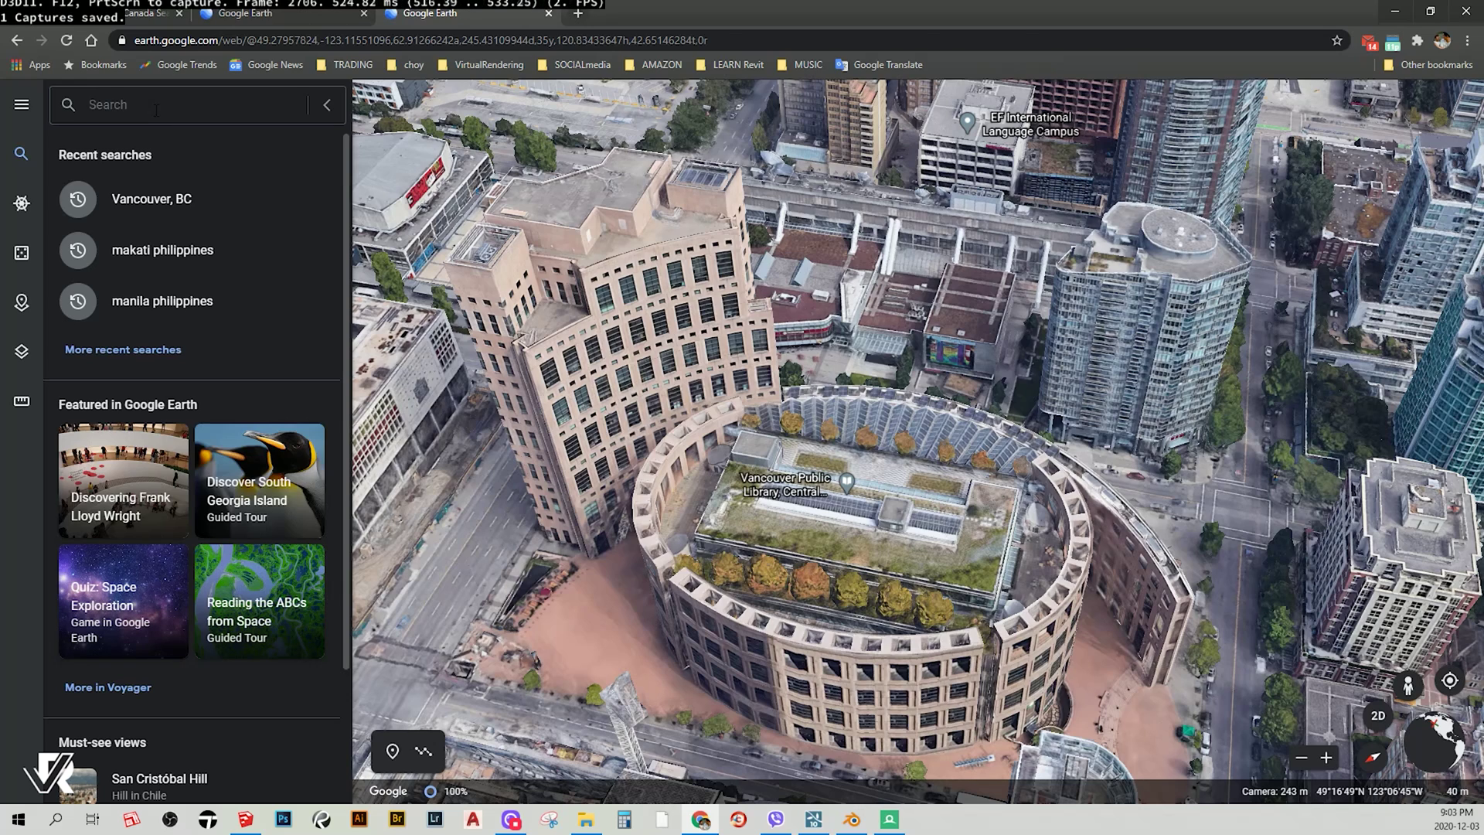
pyautogui.write('PHI')
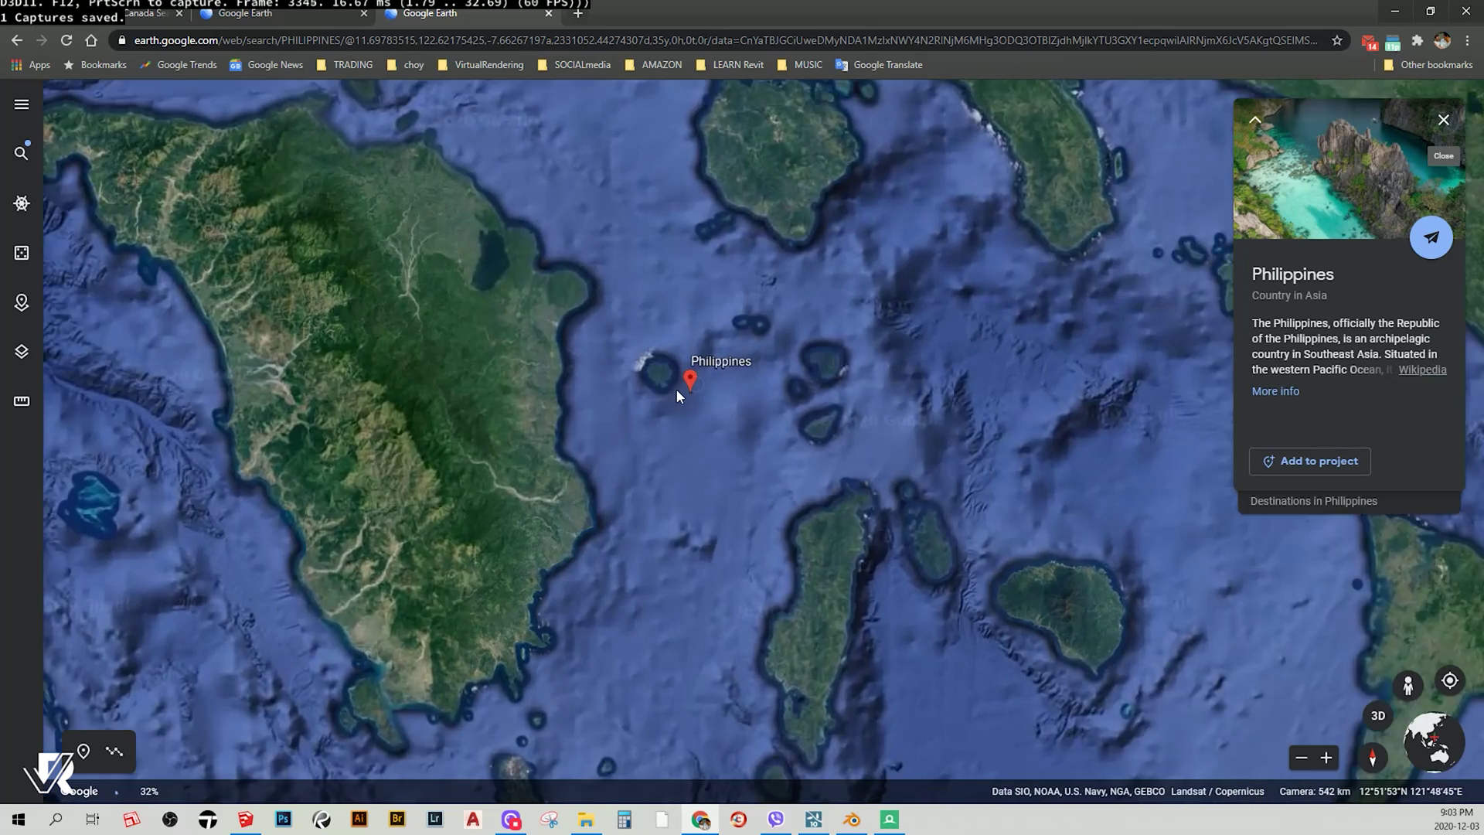
pyautogui.click(21, 153)
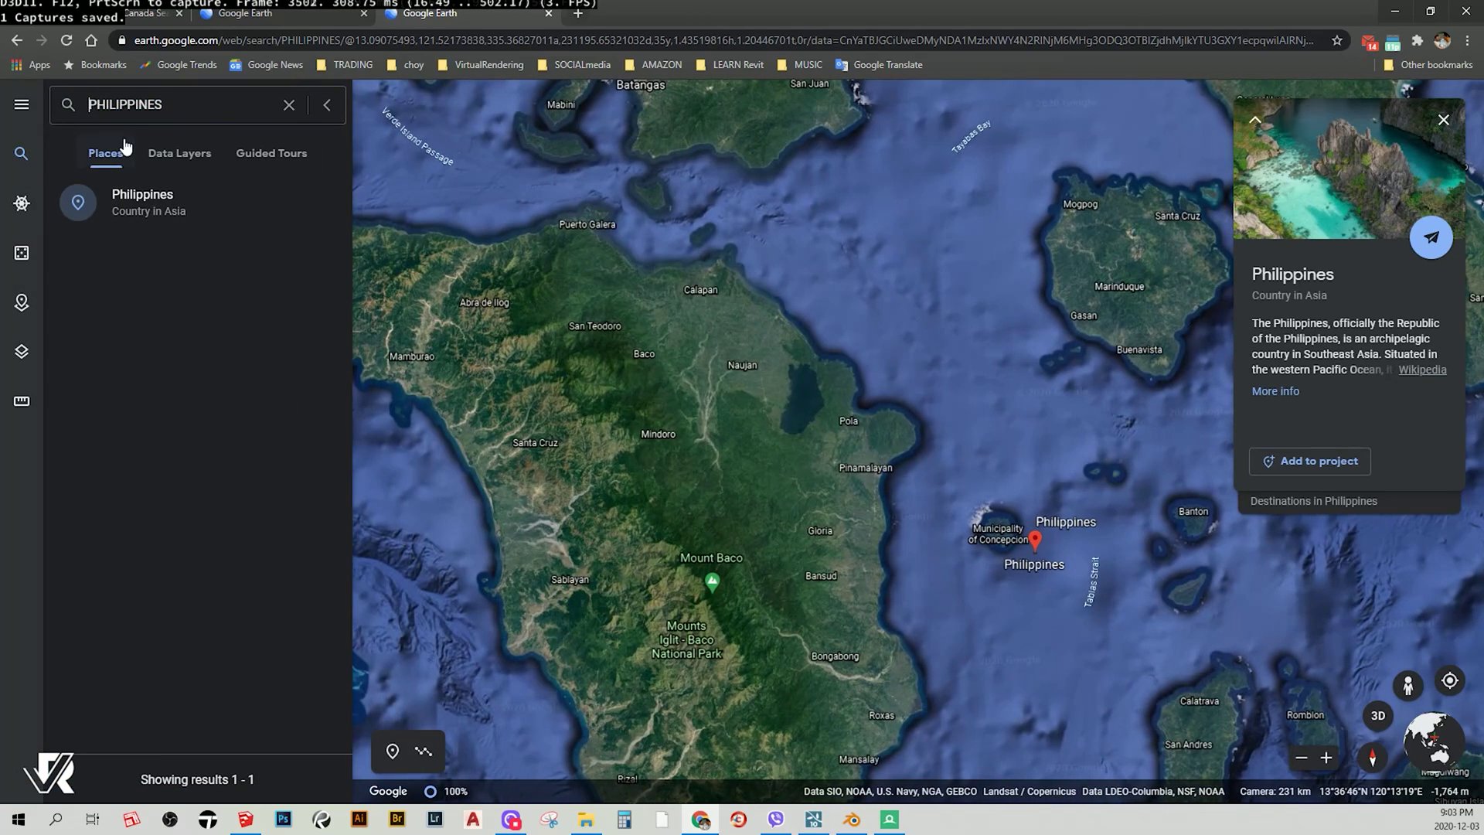
pyautogui.write('MANILA')
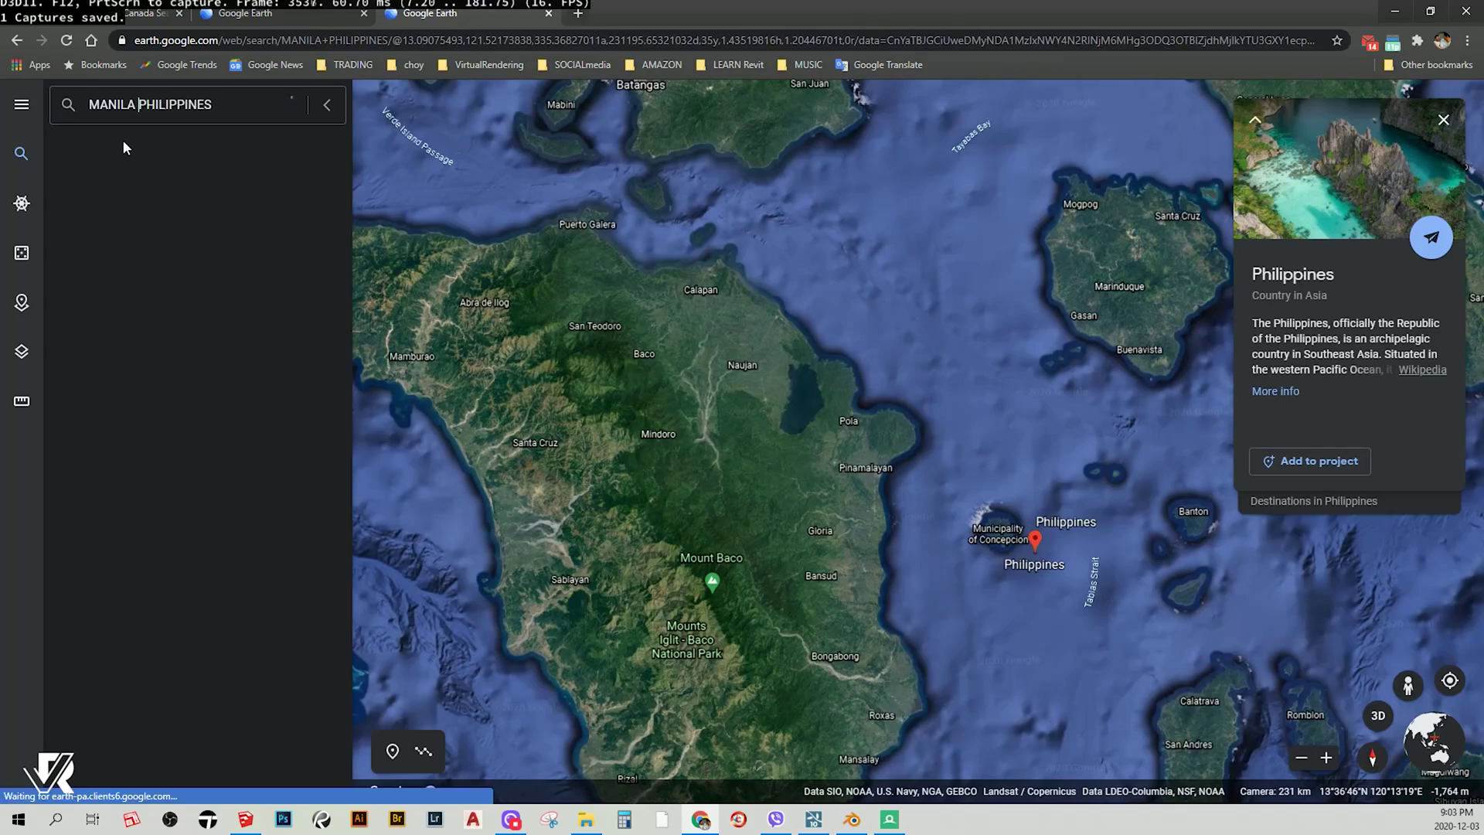
pyautogui.press('Return')
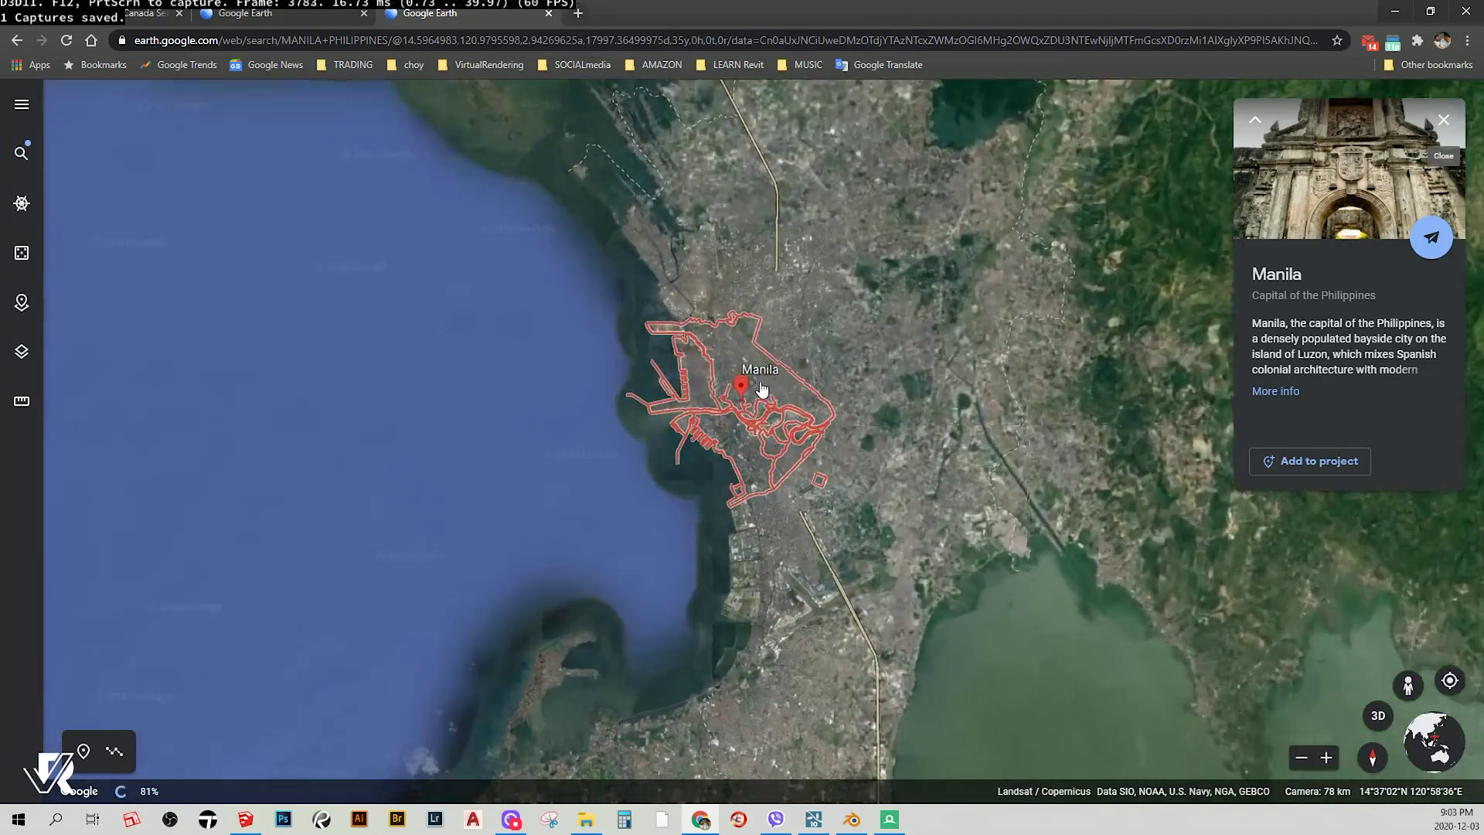
pyautogui.scroll(5, 790, 368)
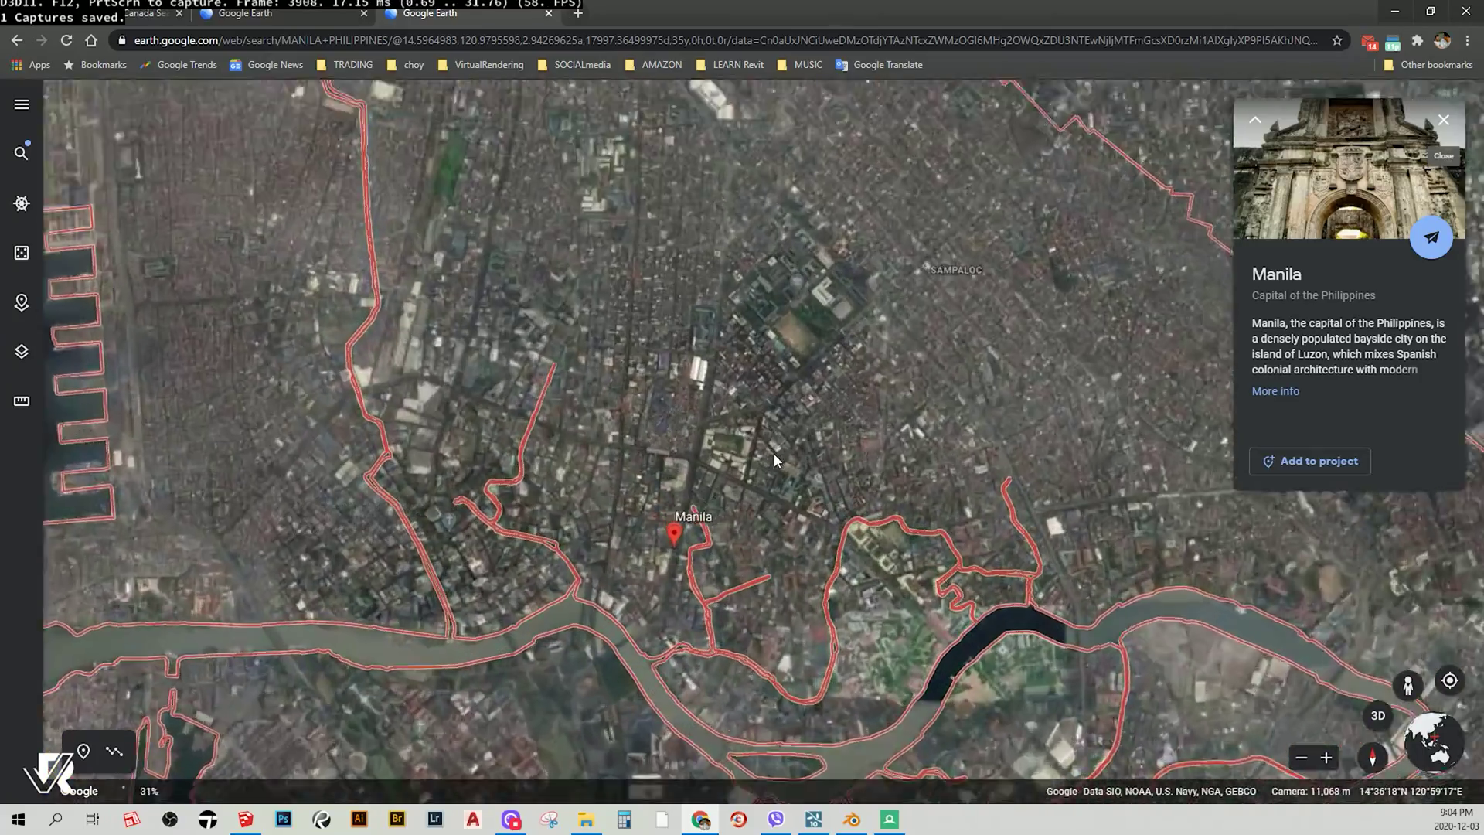
pyautogui.scroll(3, 819, 394)
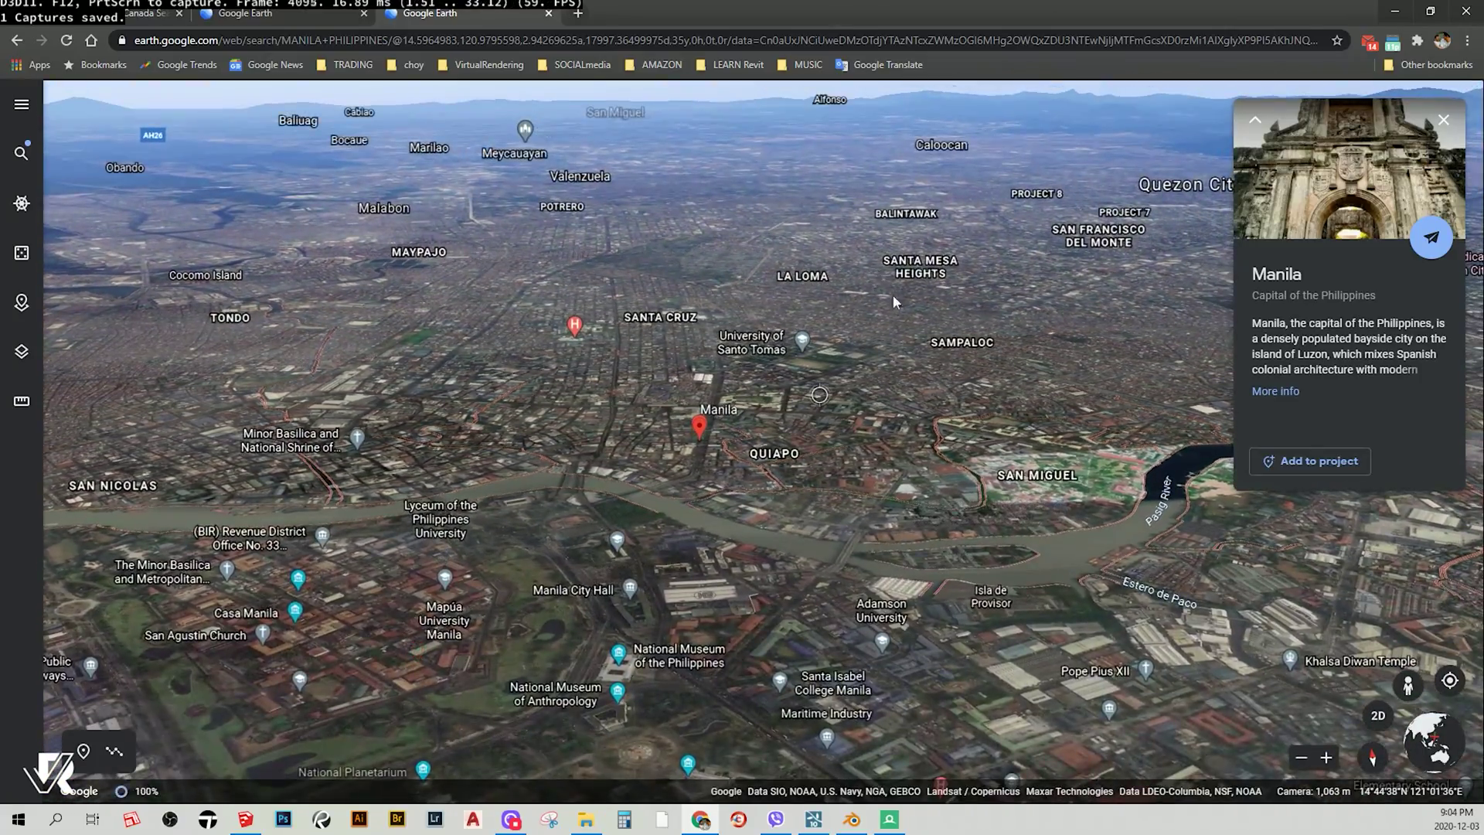
pyautogui.moveTo(893, 295); pyautogui.dragTo(812, 261)
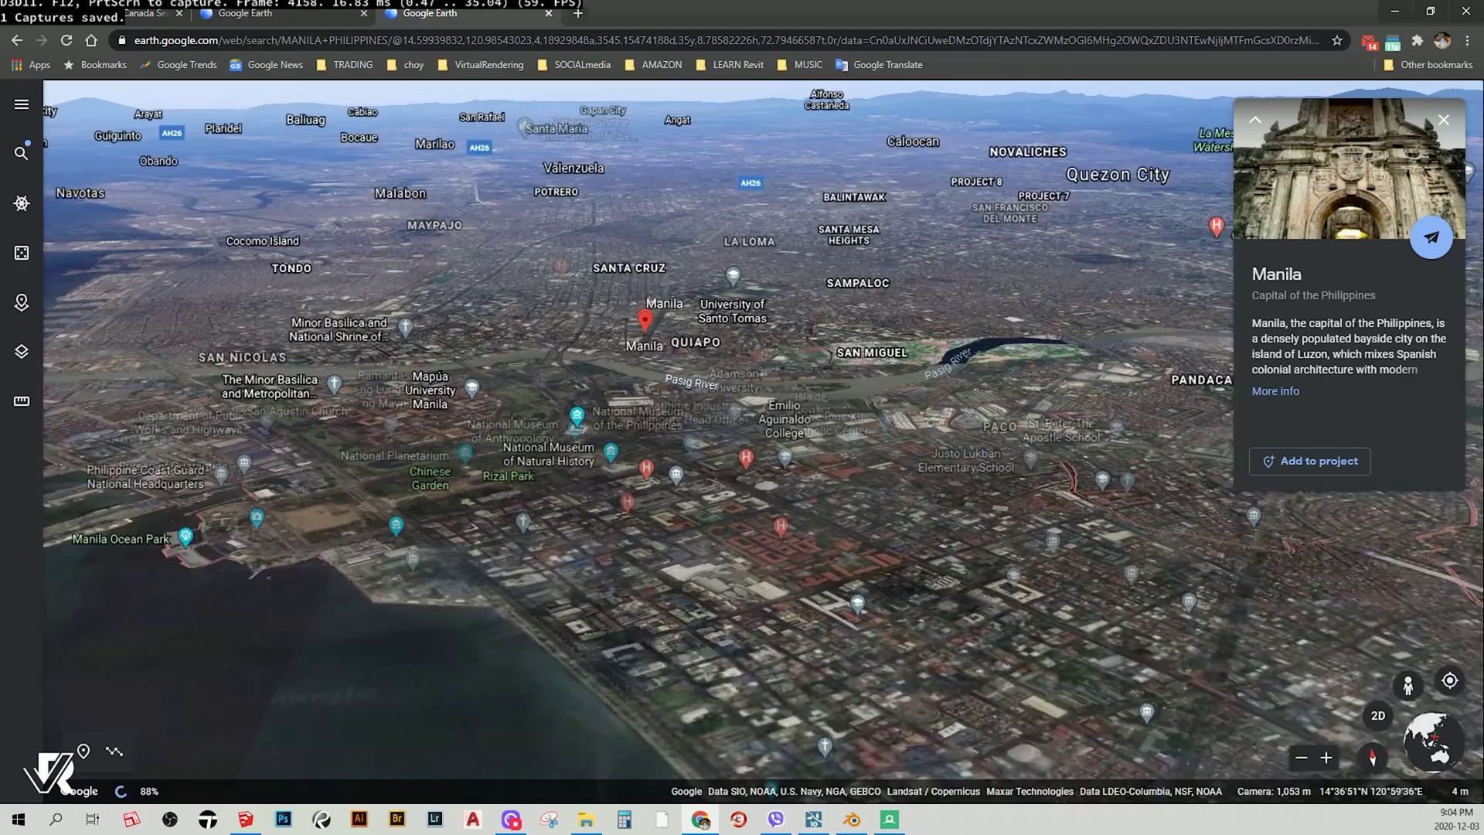
pyautogui.scroll(3, 726, 429)
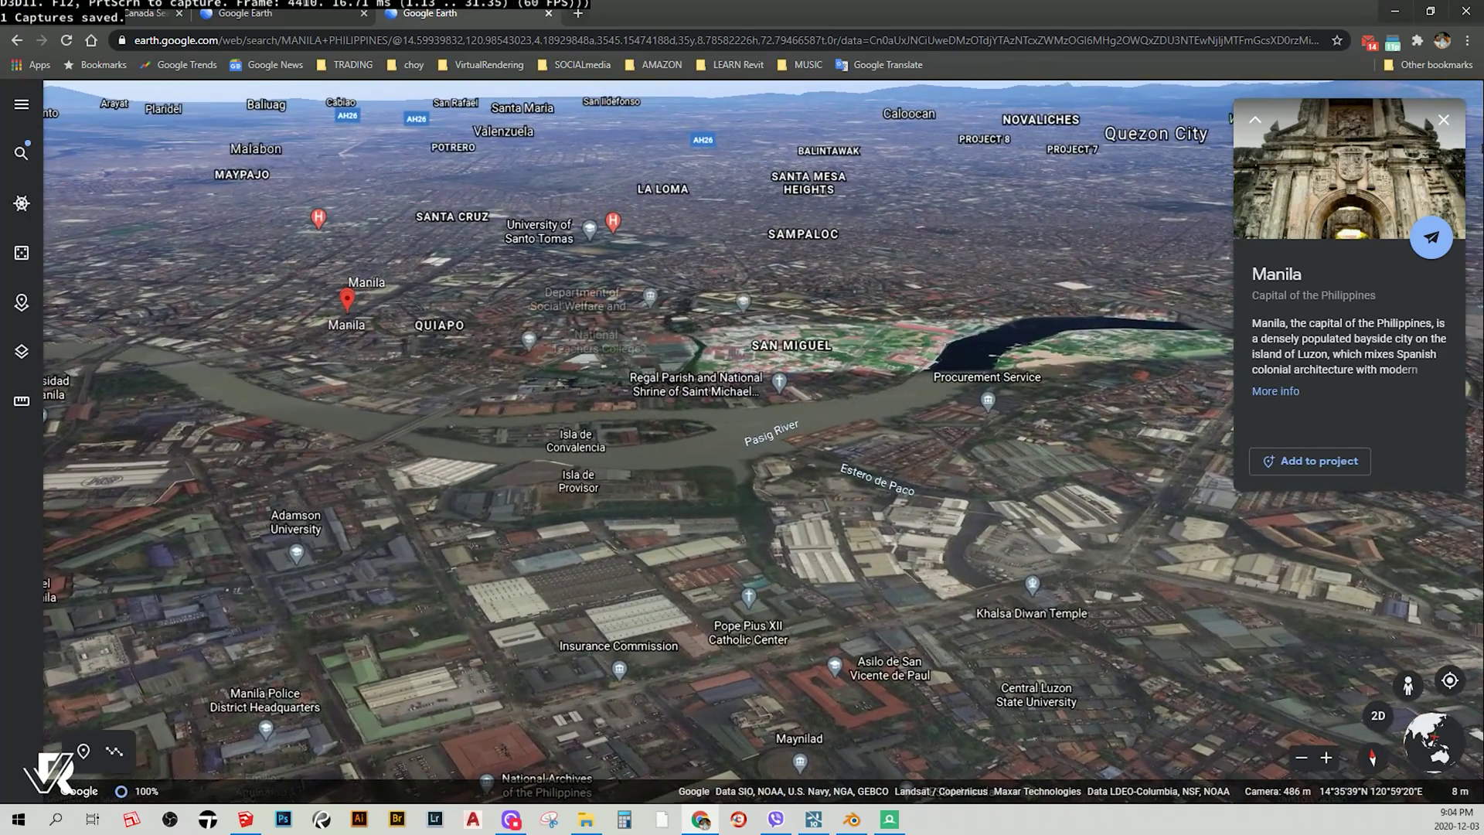
# Search for Makati and pan around central Makati
pyautogui.click(22, 153)
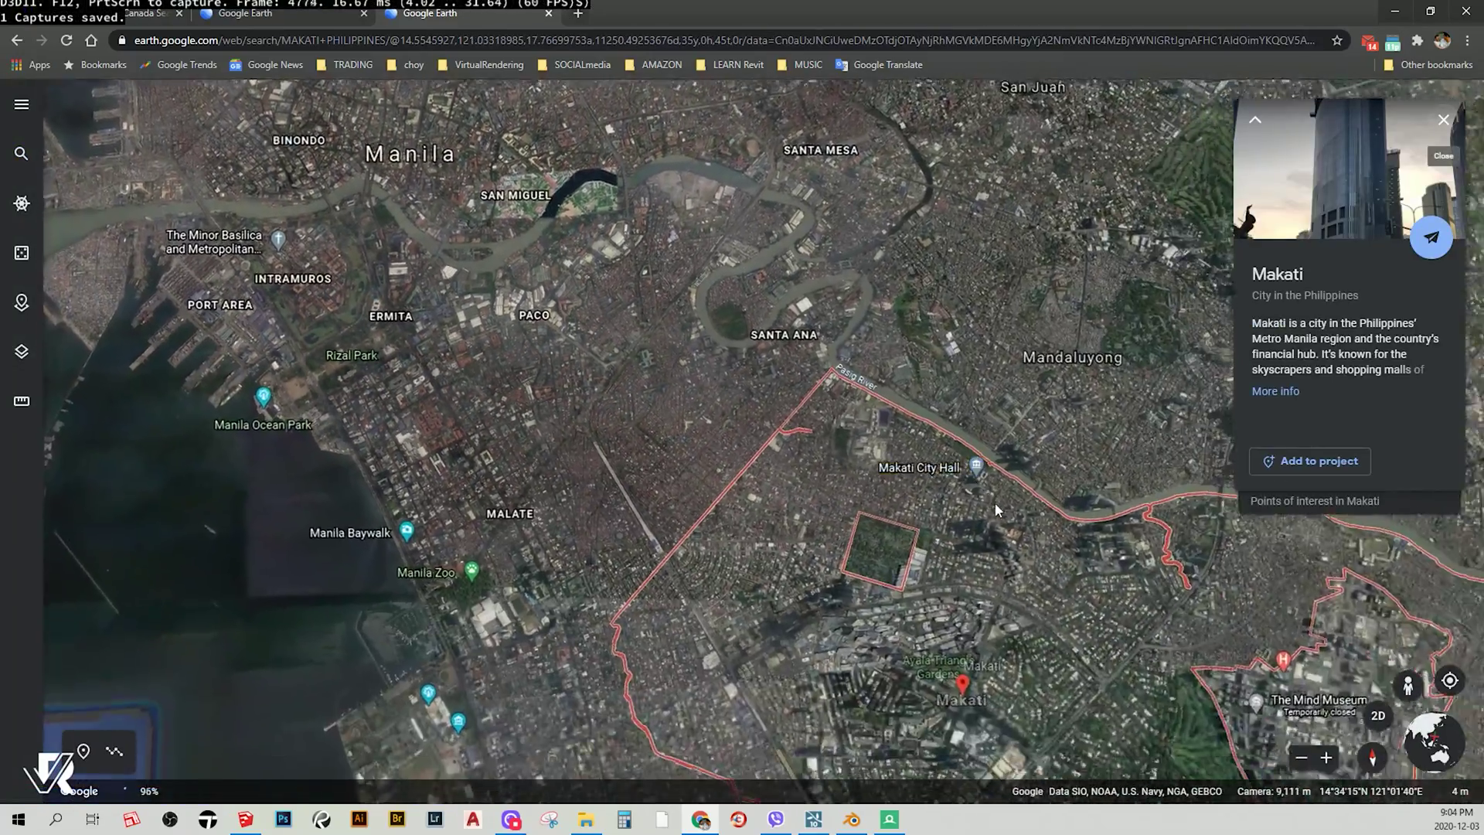
pyautogui.scroll(5, 724, 501)
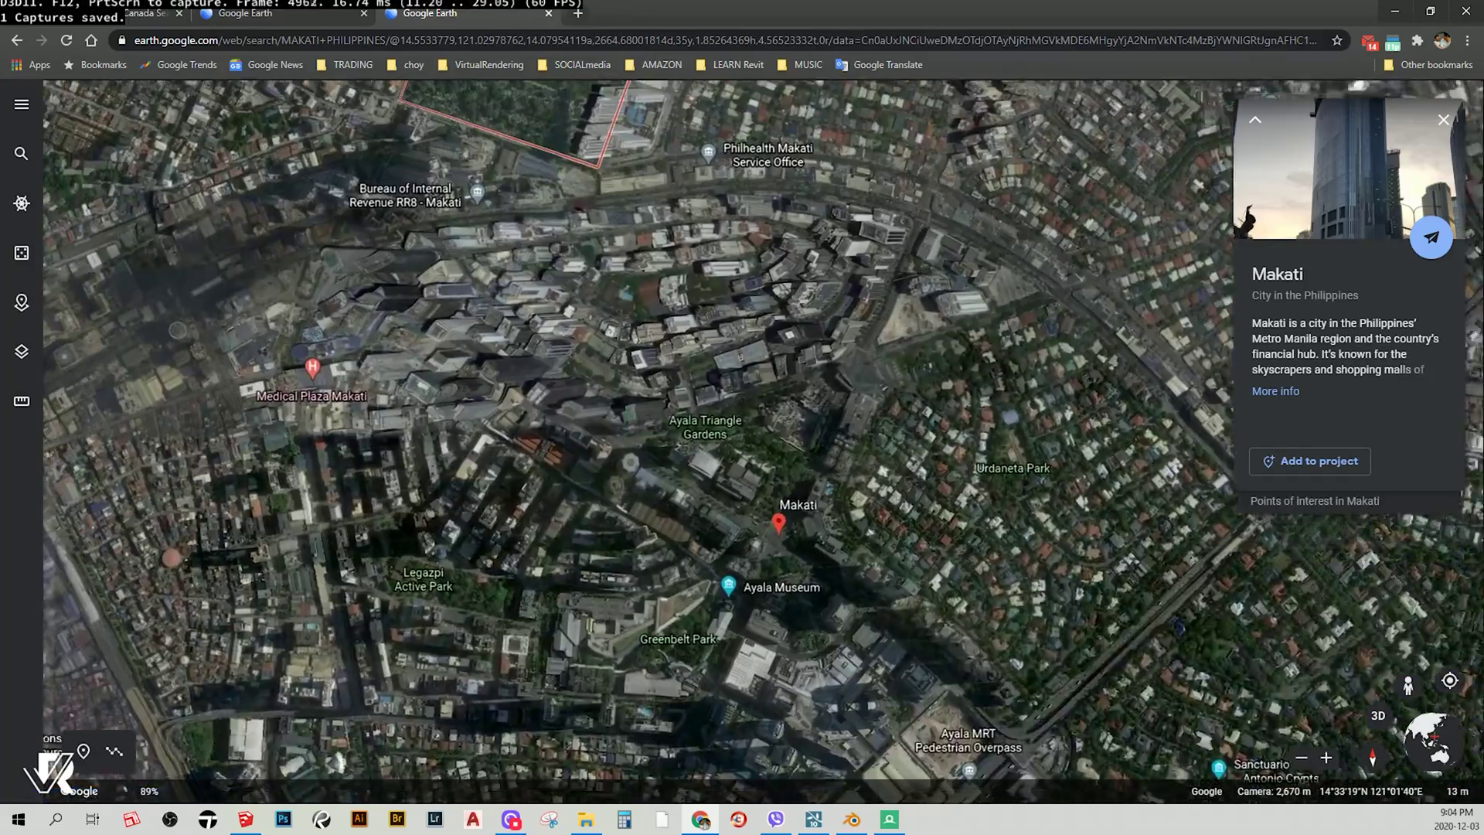
pyautogui.moveTo(742, 465); pyautogui.dragTo(628, 618)
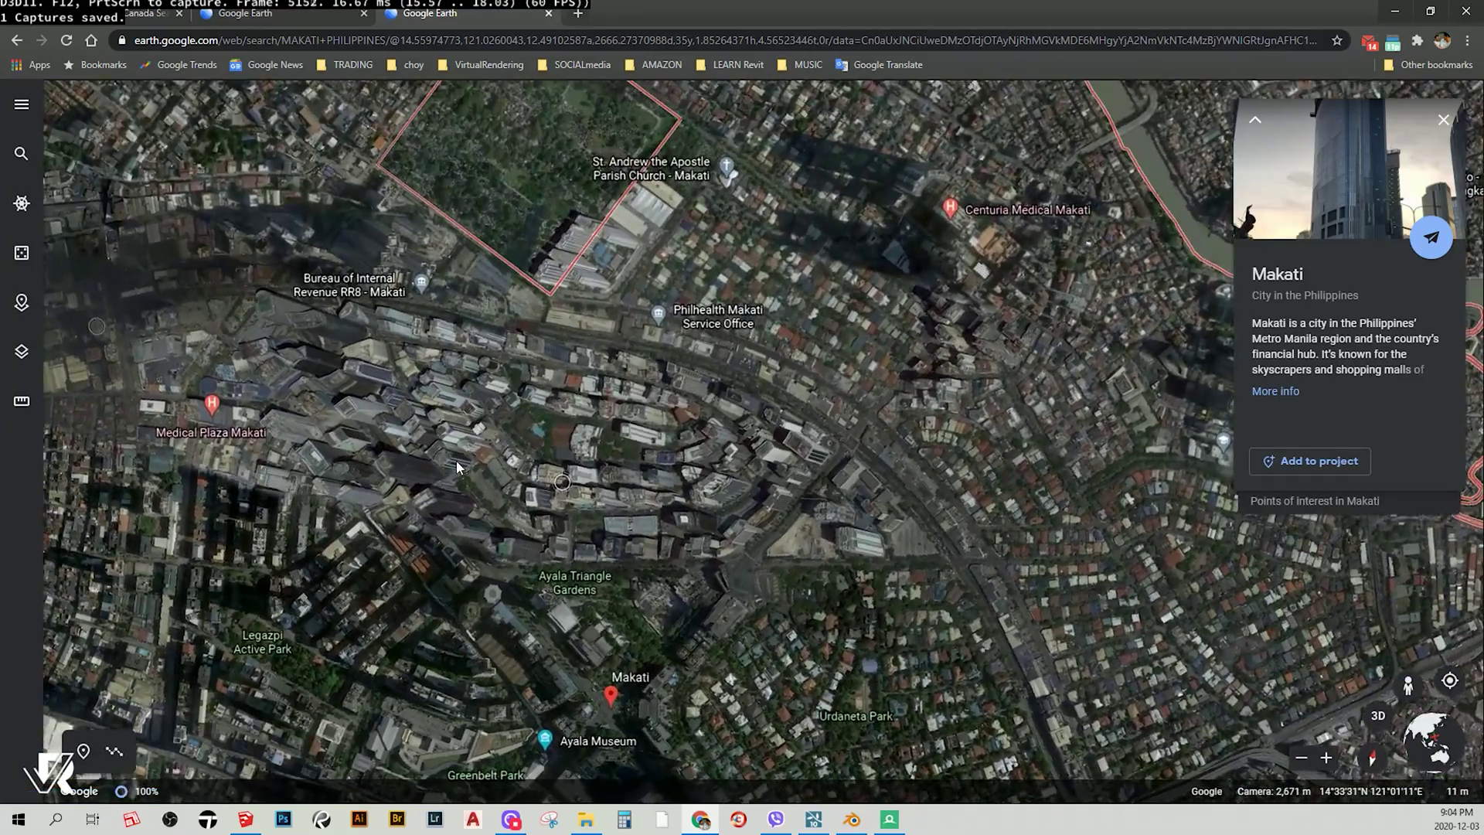
pyautogui.scroll(3, 455, 460)
pyautogui.scroll(-3, 455, 460)
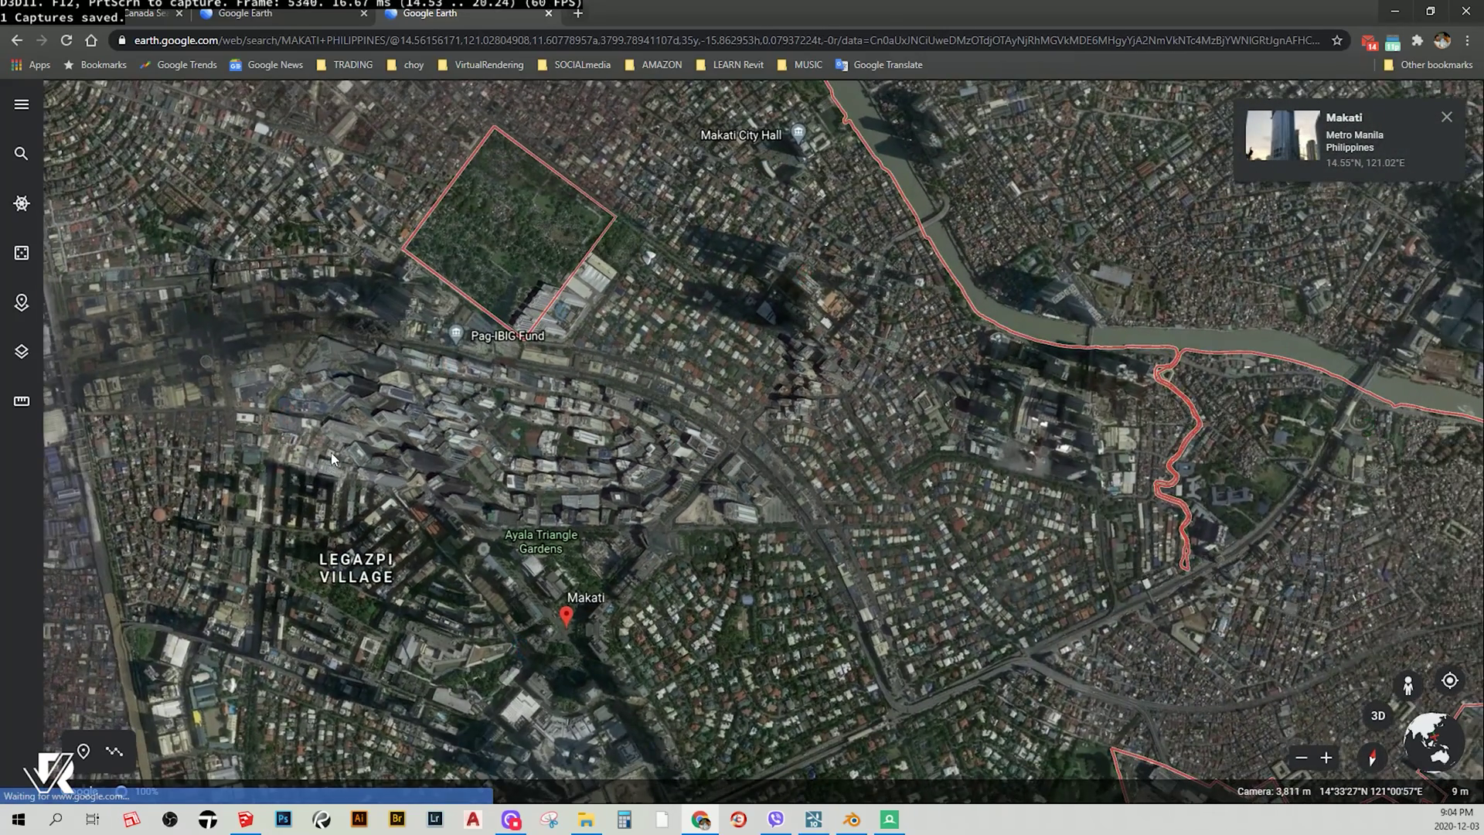
pyautogui.moveTo(331, 452); pyautogui.dragTo(587, 495)
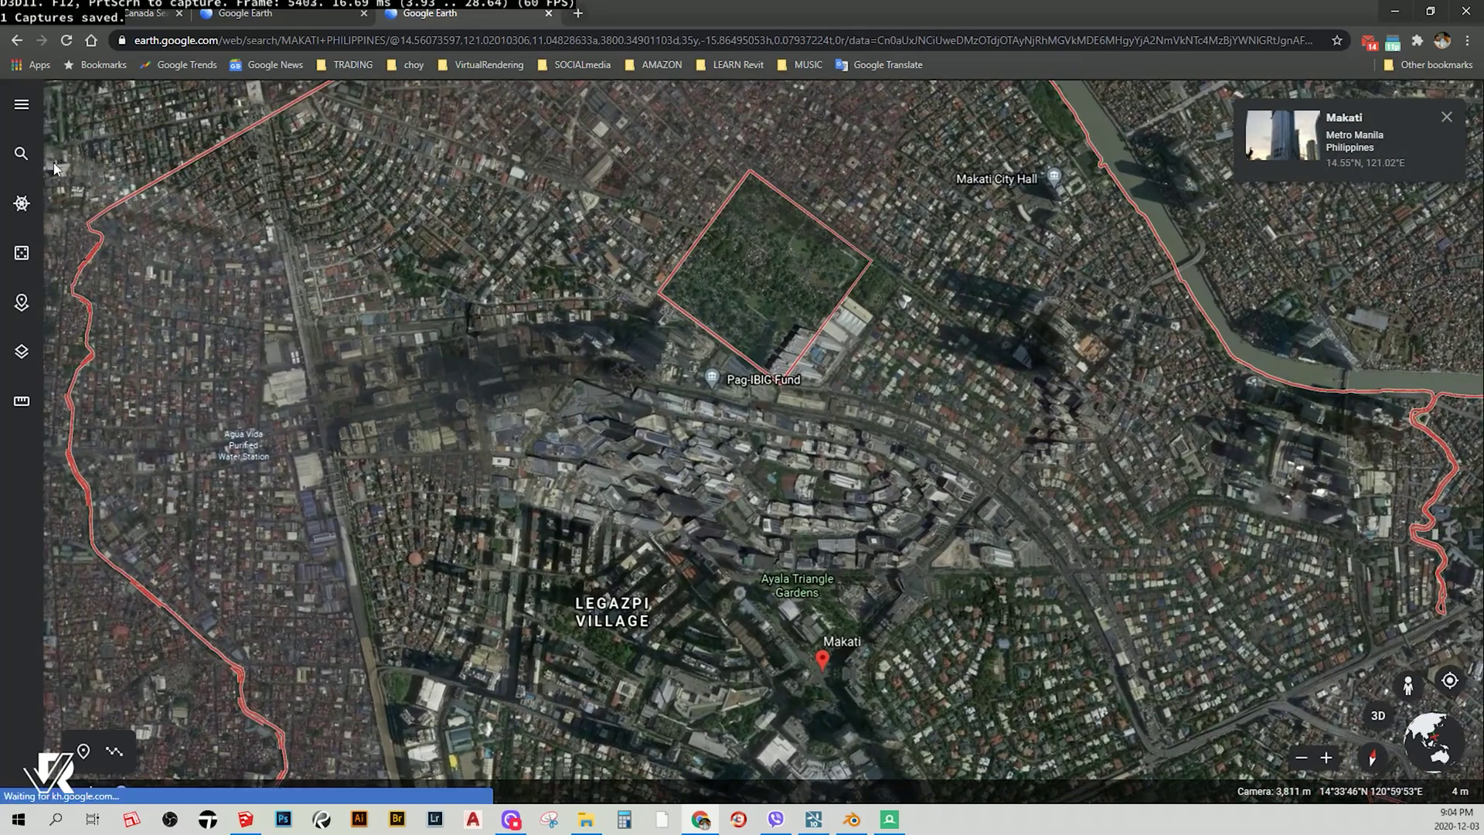
# Search for Cebu, Philippines, then pan across the channel to Lapu-Lapu's streets and skate park
pyautogui.click(20, 155)
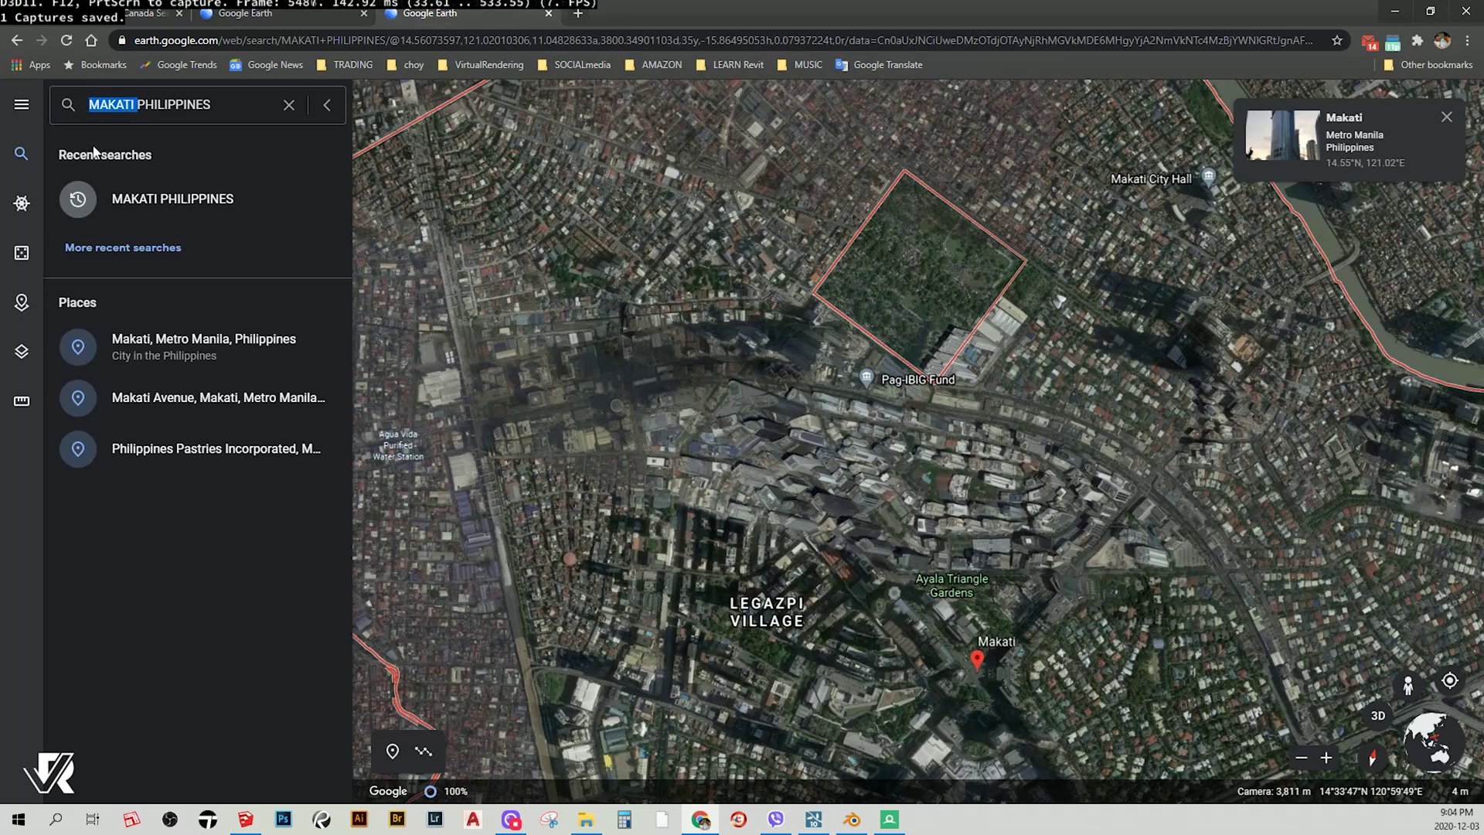
pyautogui.write('CEBU')
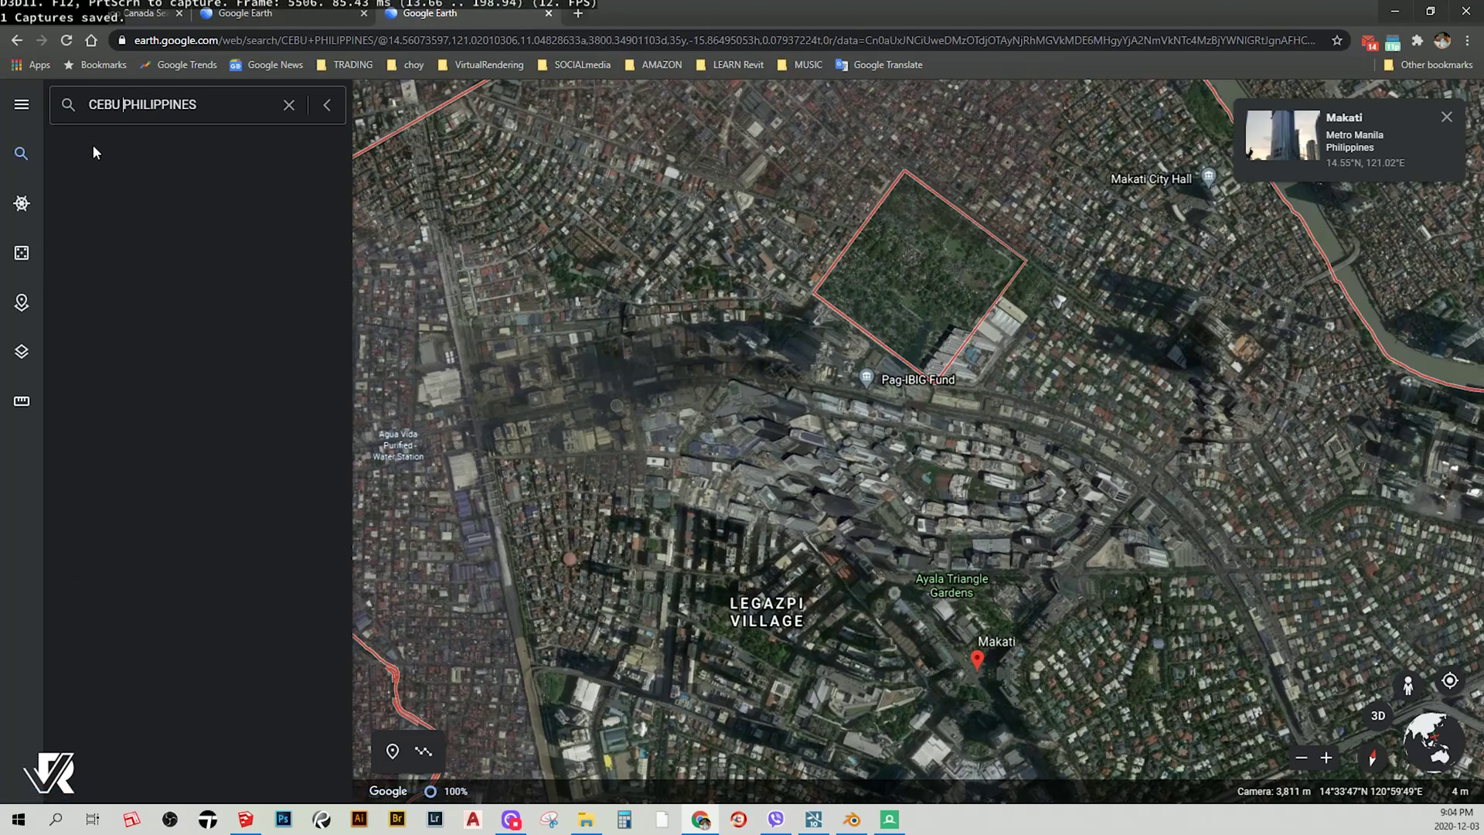
pyautogui.press('Return')
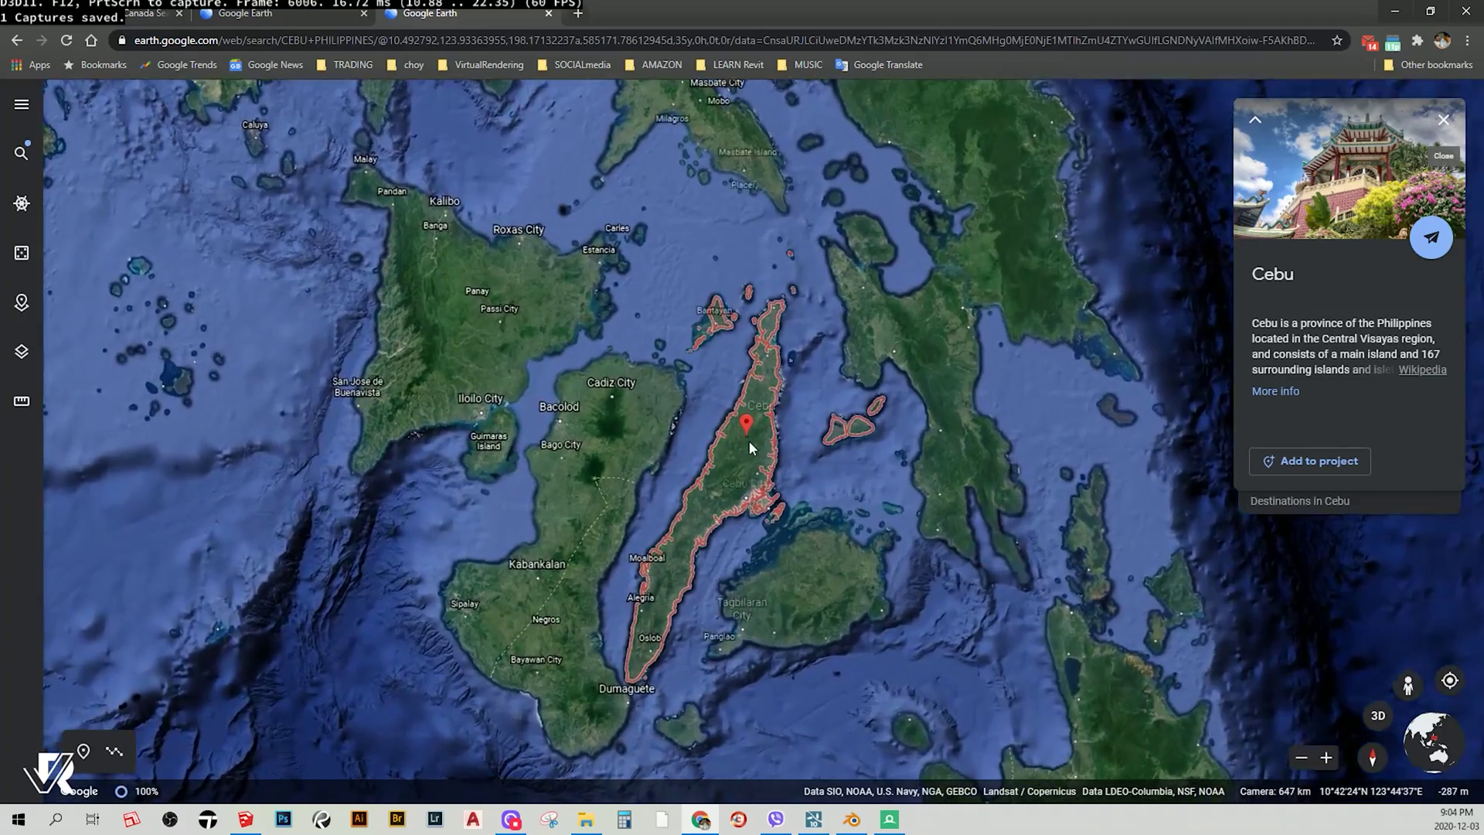
pyautogui.scroll(5, 772, 555)
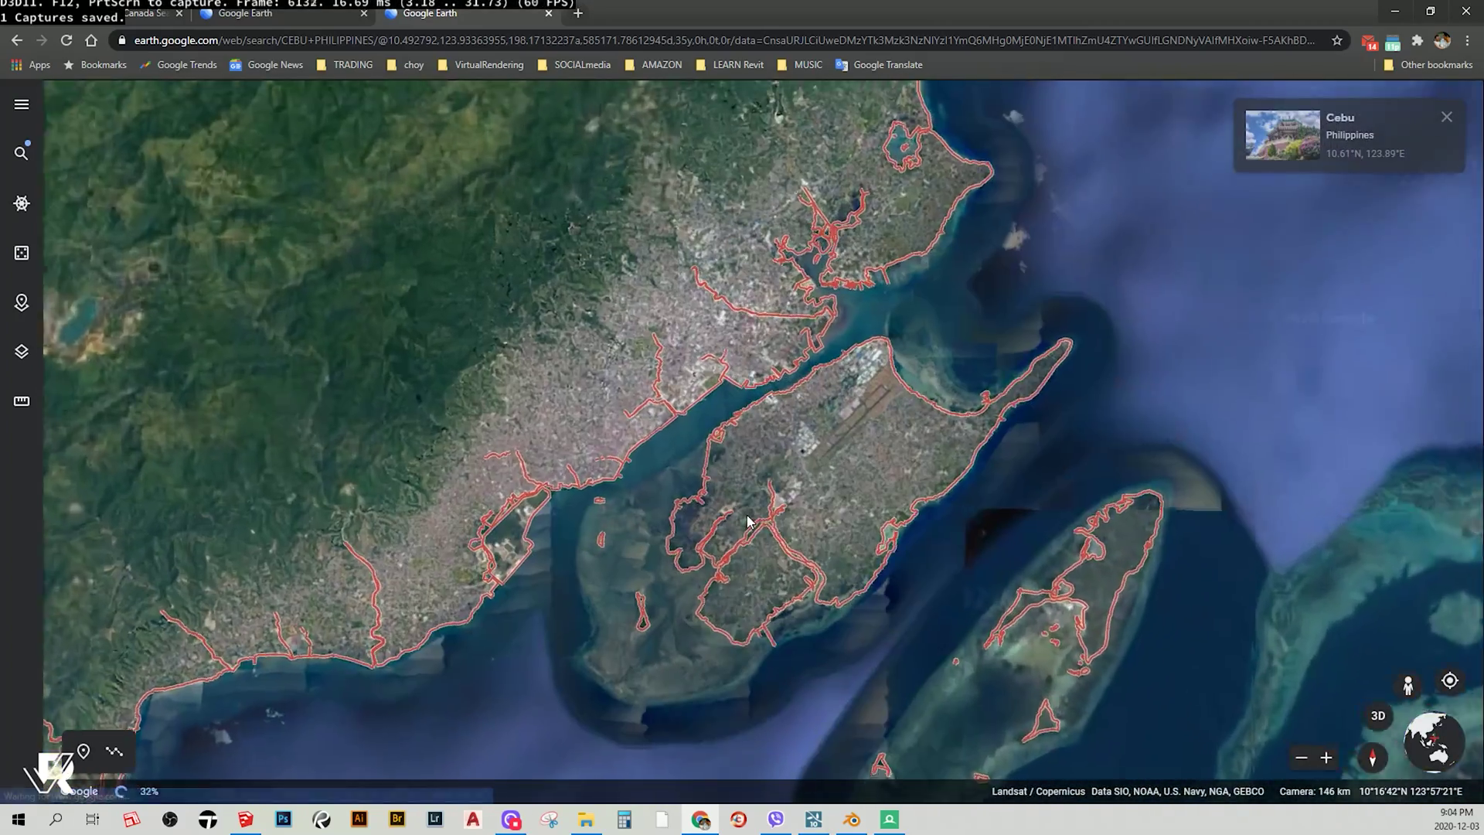
pyautogui.scroll(3, 750, 508)
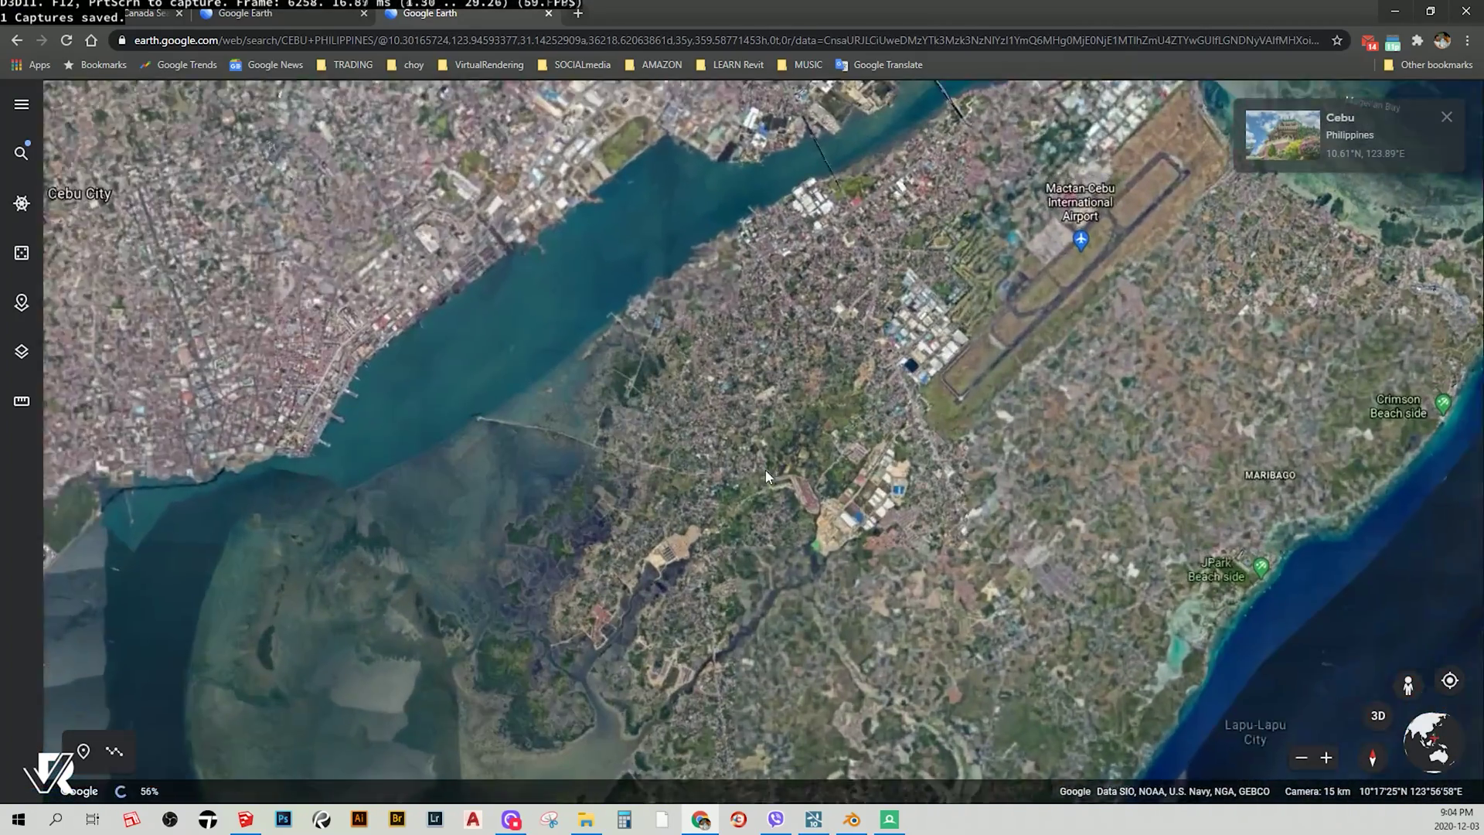
pyautogui.scroll(2, 791, 427)
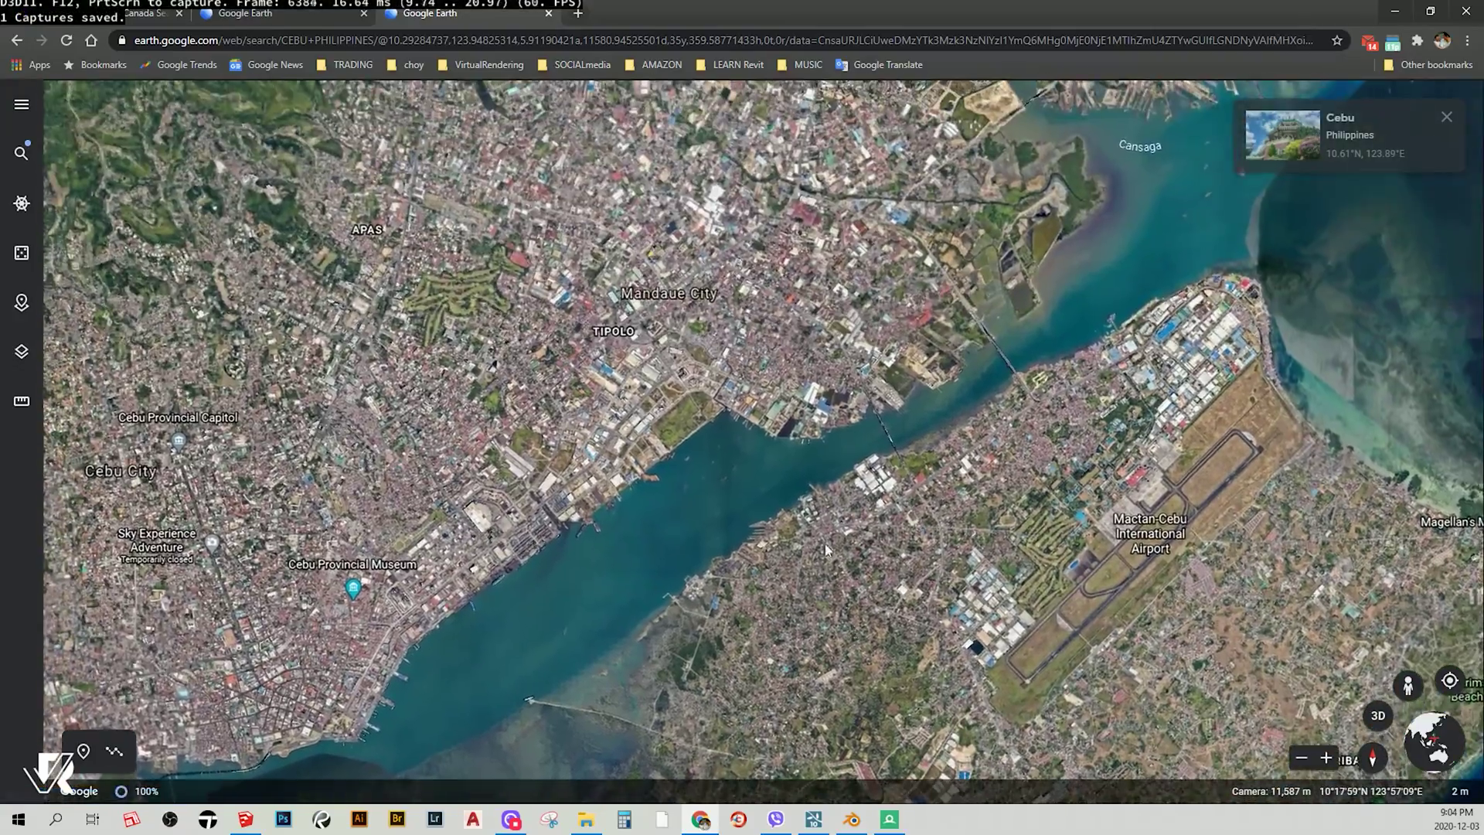
pyautogui.scroll(3, 694, 340)
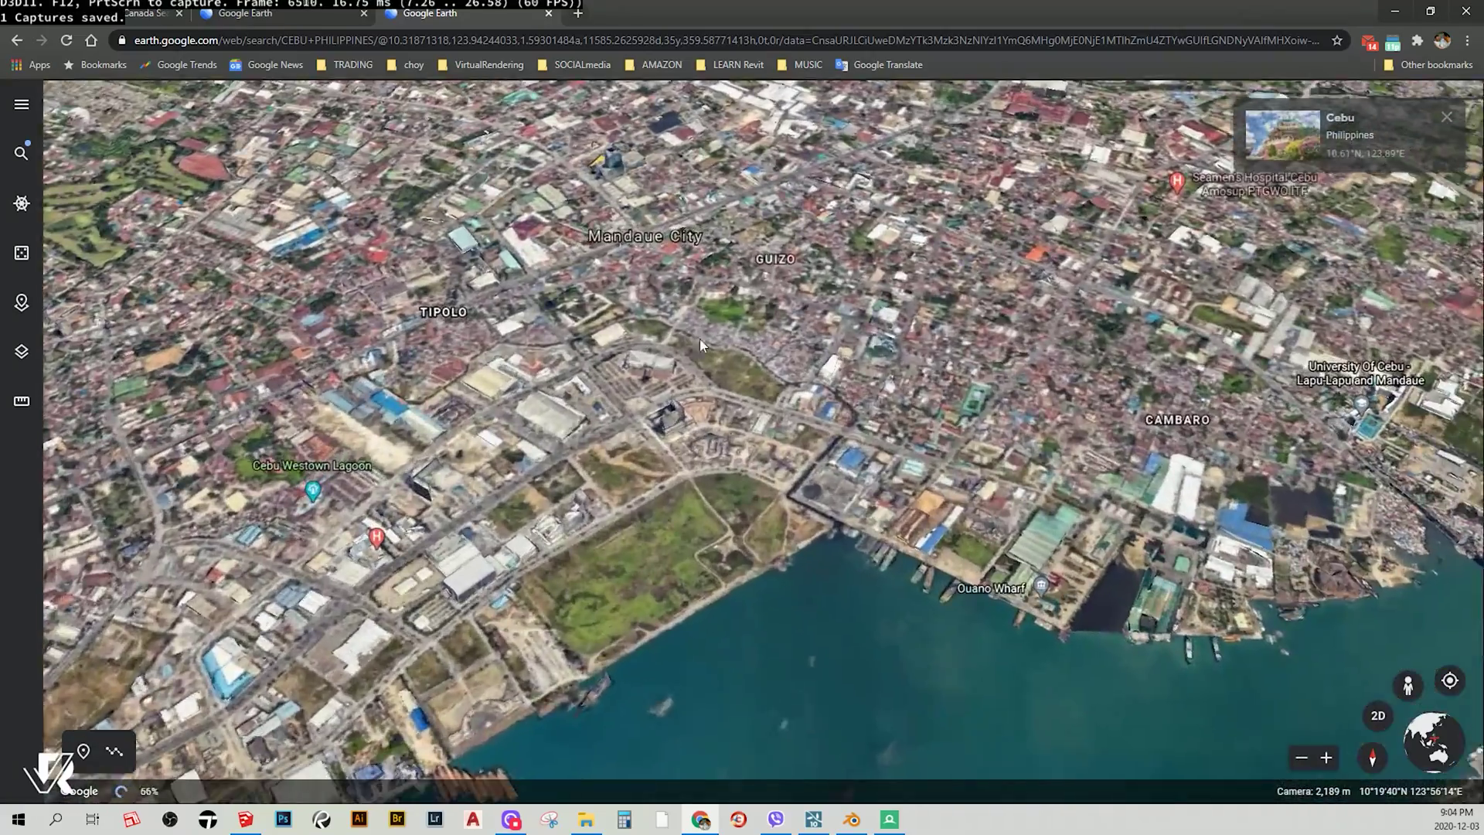
pyautogui.scroll(3, 884, 440)
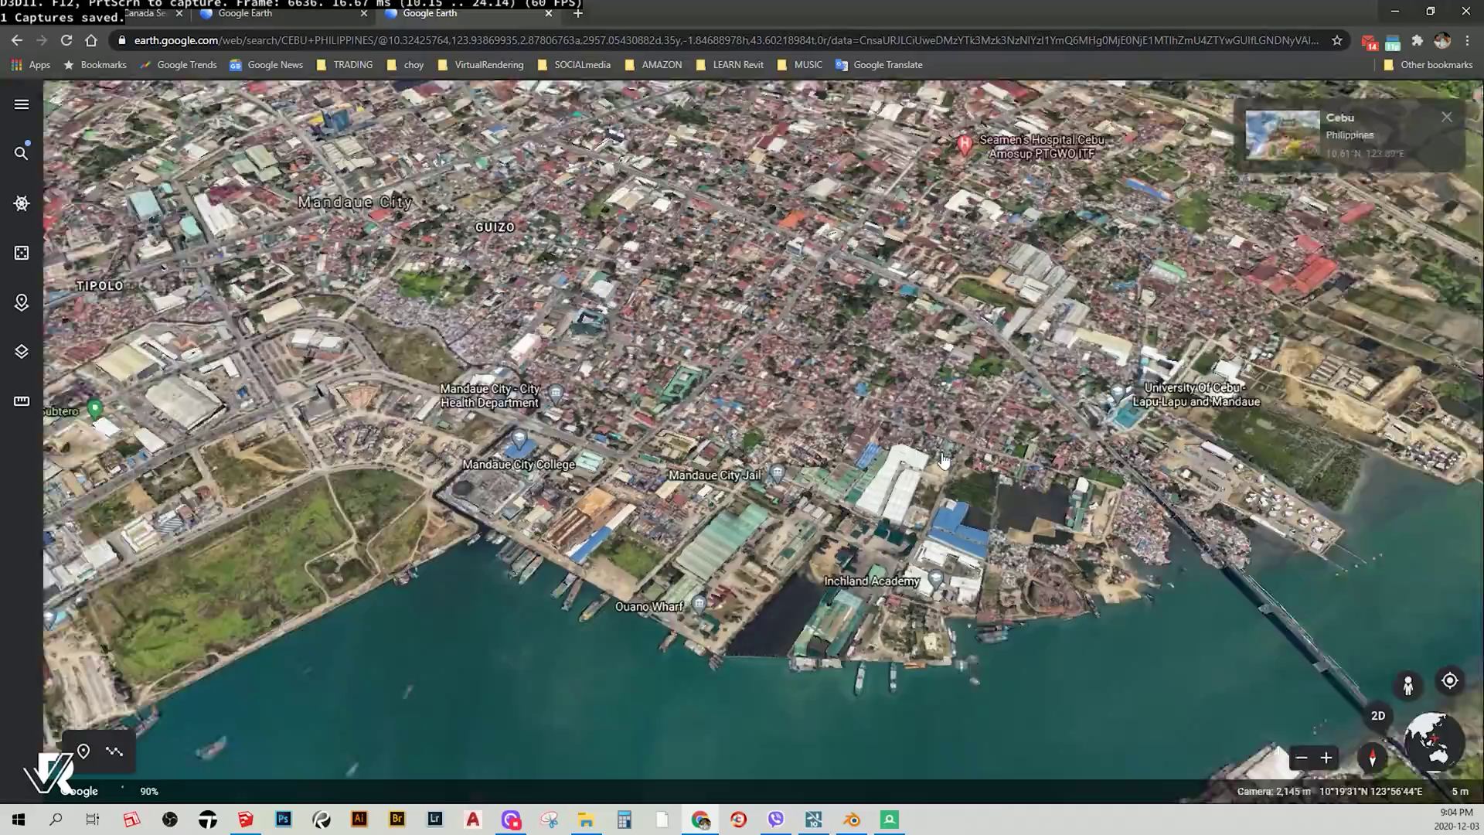
pyautogui.scroll(3, 701, 412)
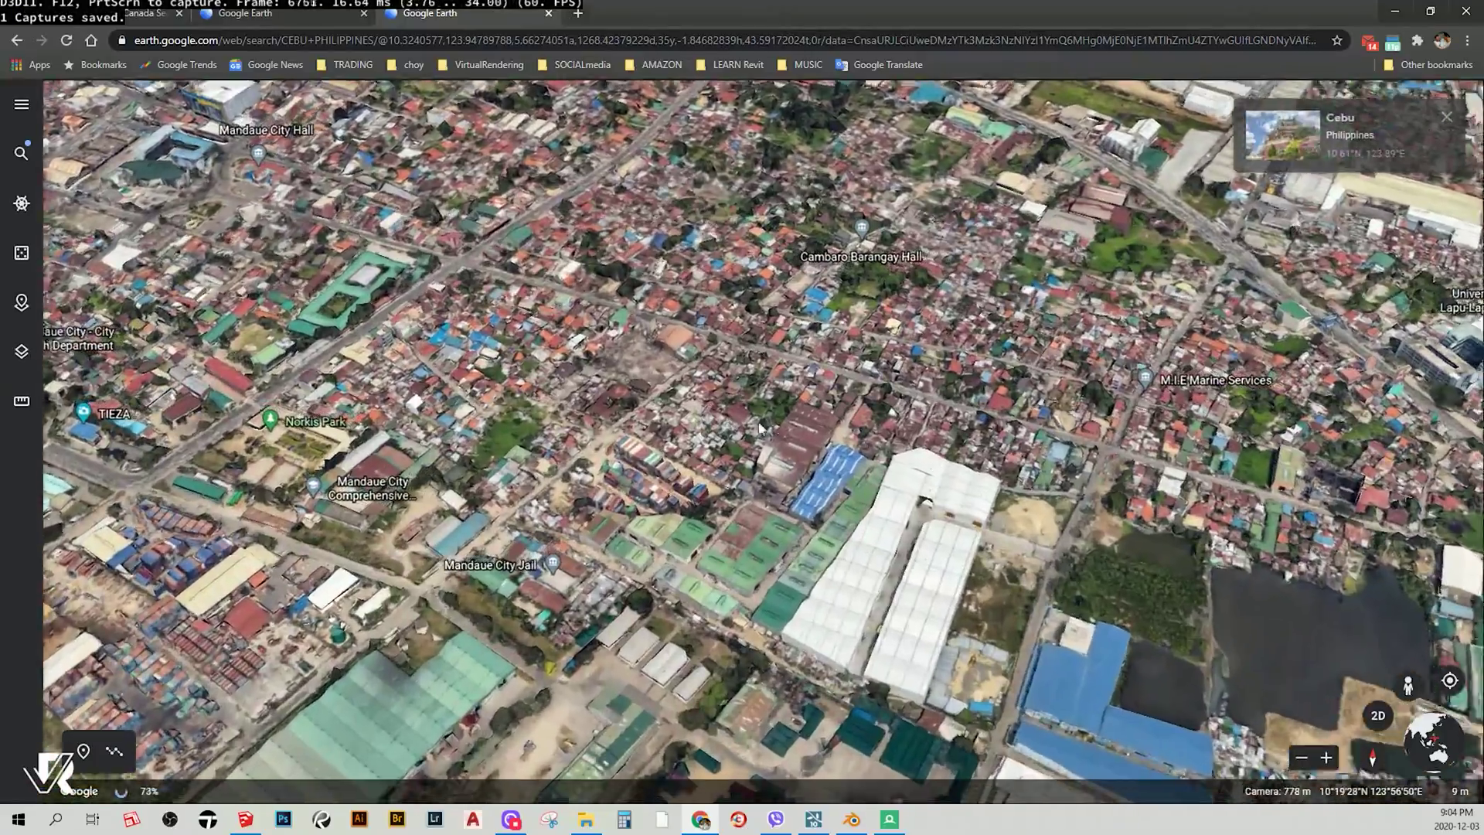
pyautogui.scroll(3, 785, 411)
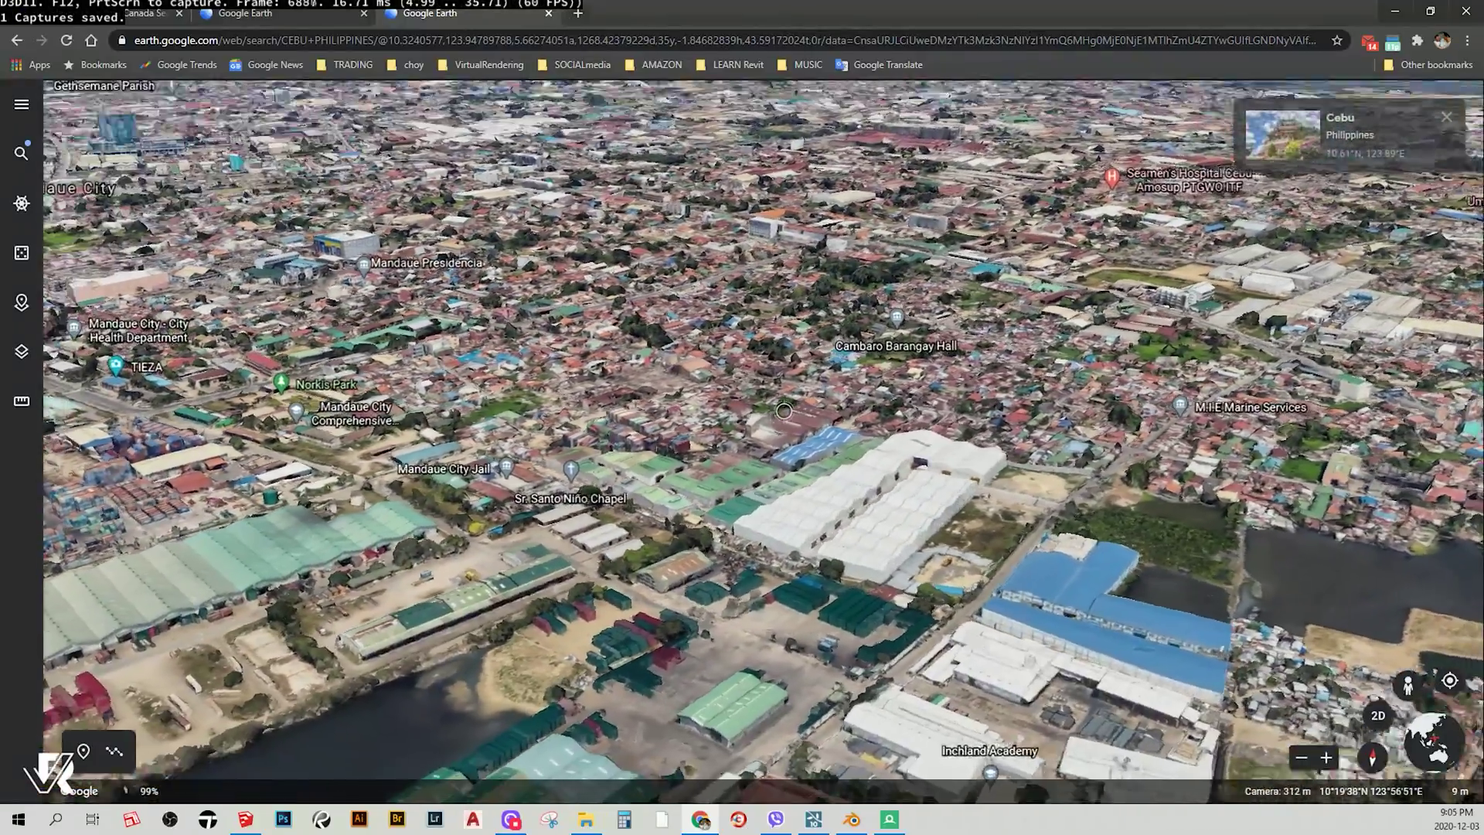
pyautogui.scroll(2, 746, 312)
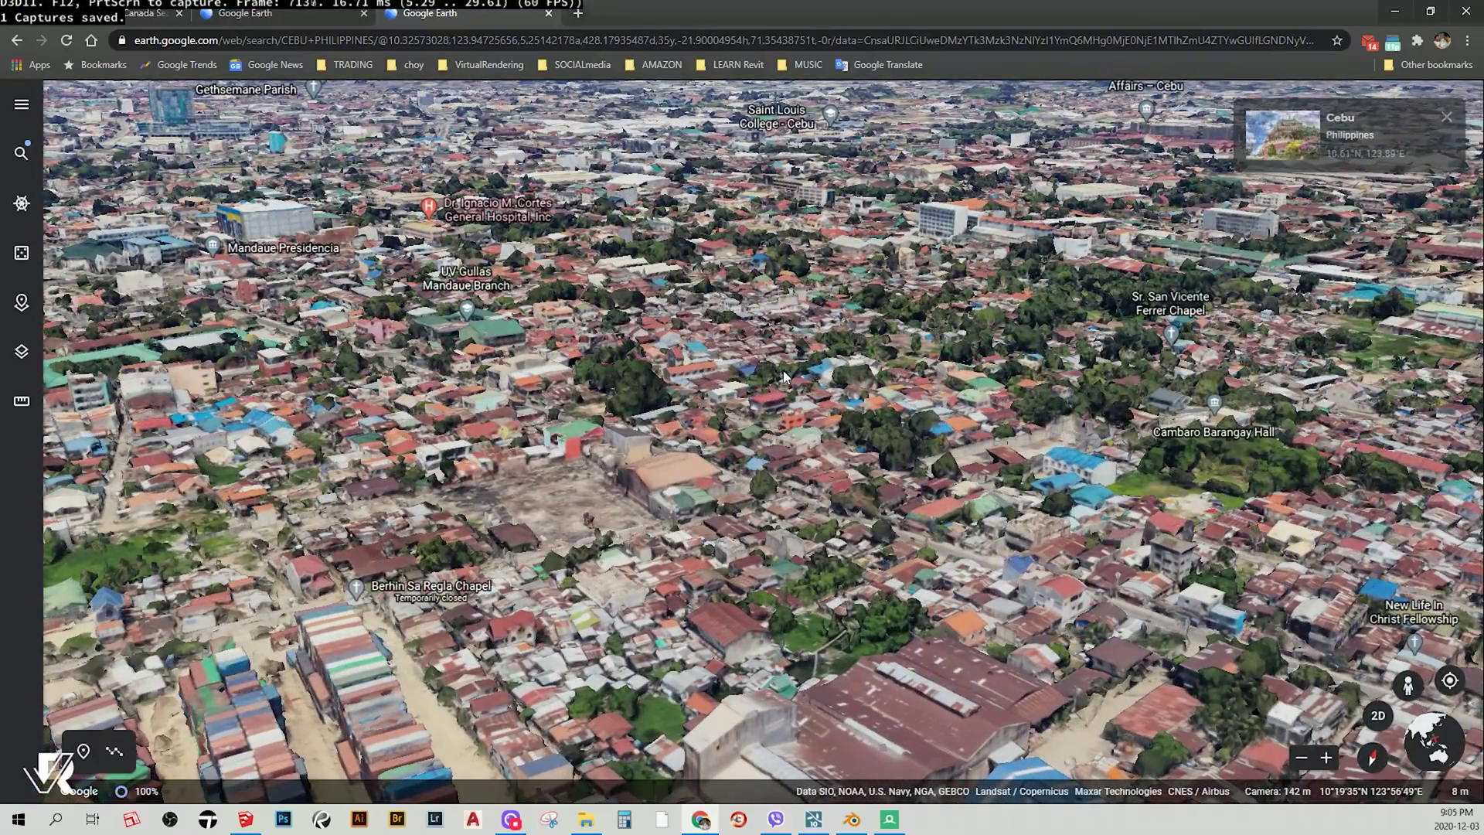
pyautogui.scroll(-2, 779, 372)
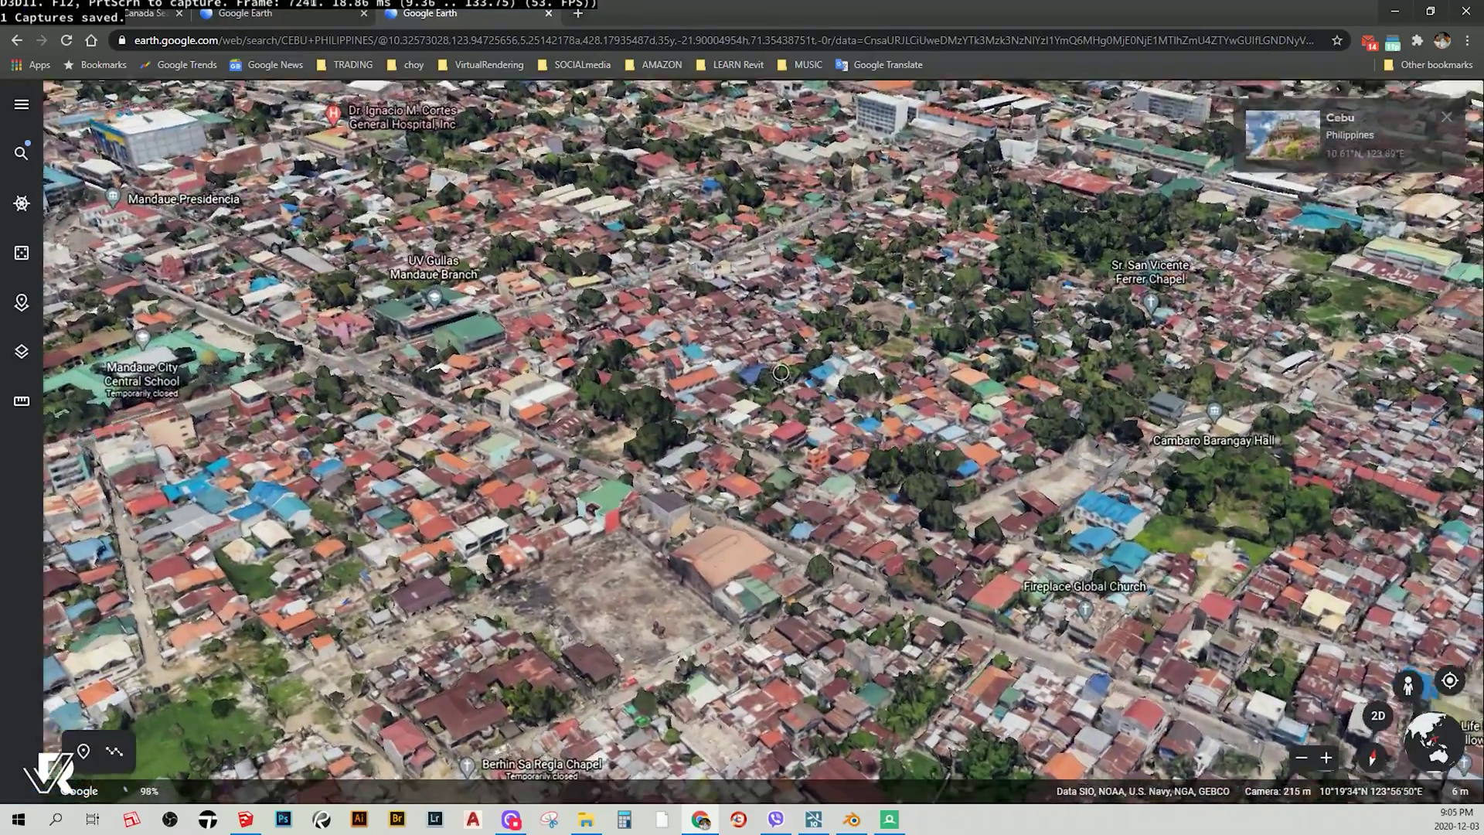
pyautogui.scroll(3, 781, 373)
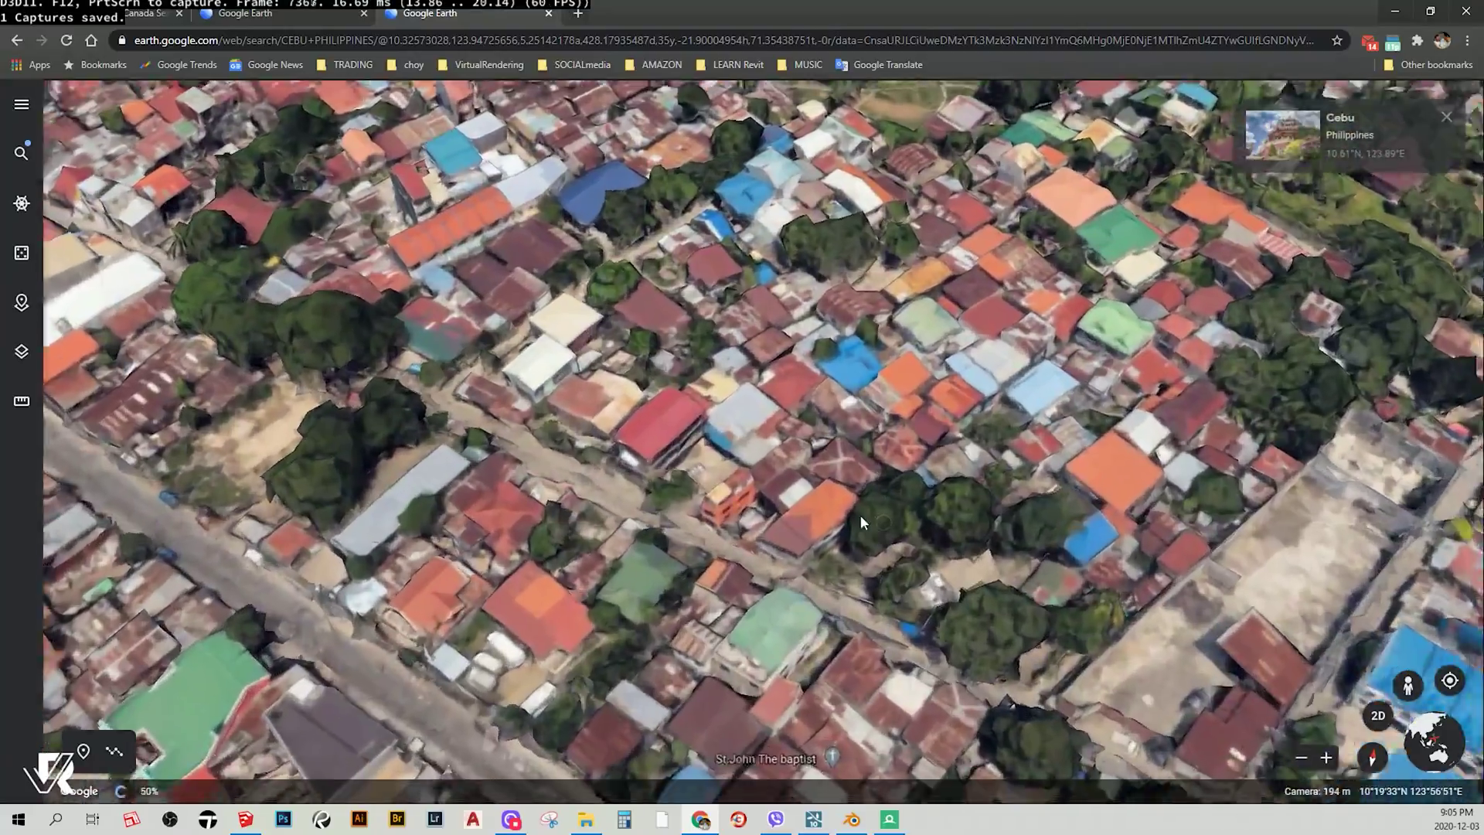
pyautogui.scroll(-3, 802, 523)
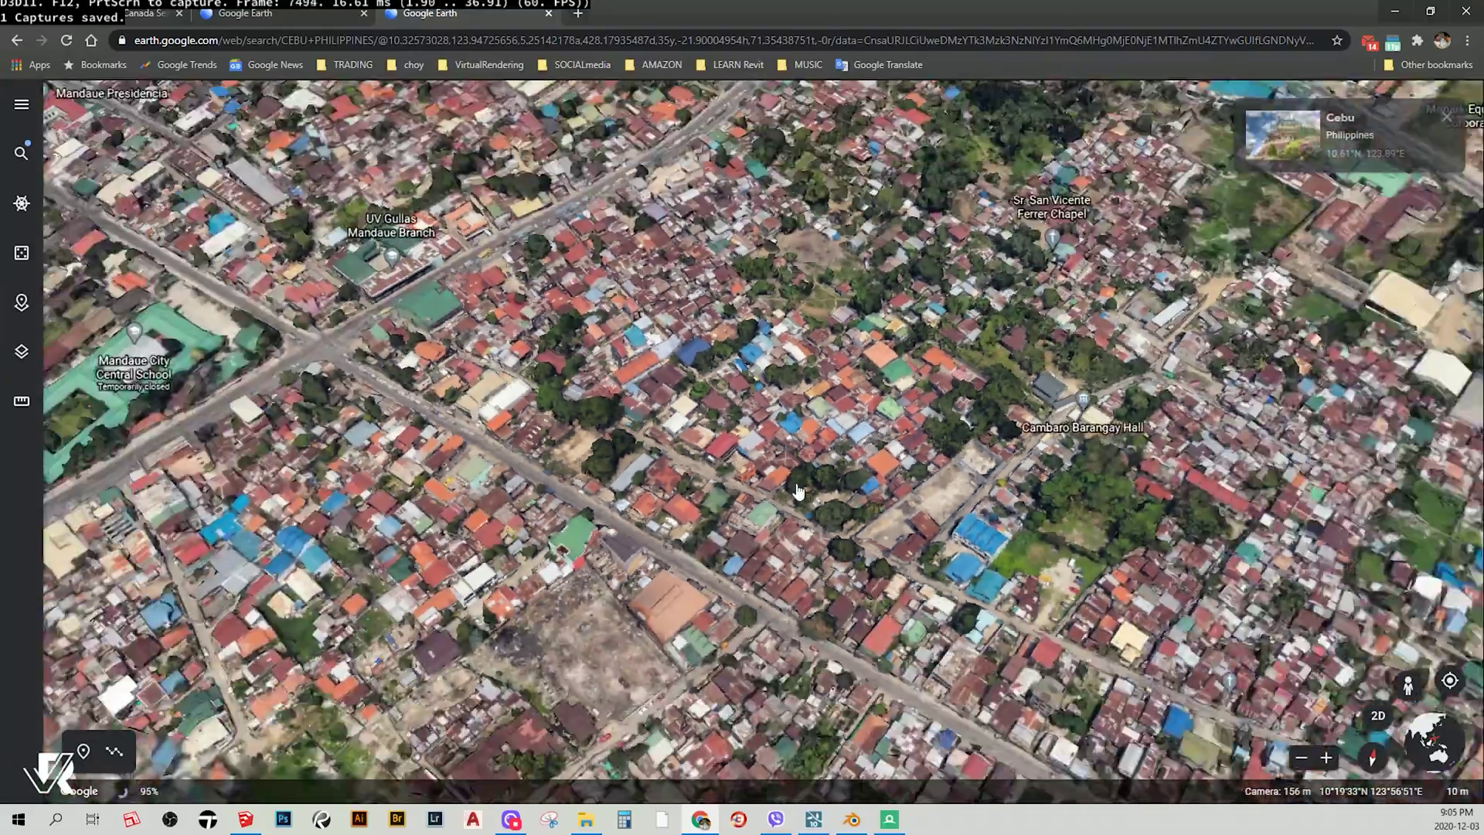
pyautogui.moveTo(801, 522); pyautogui.dragTo(891, 445)
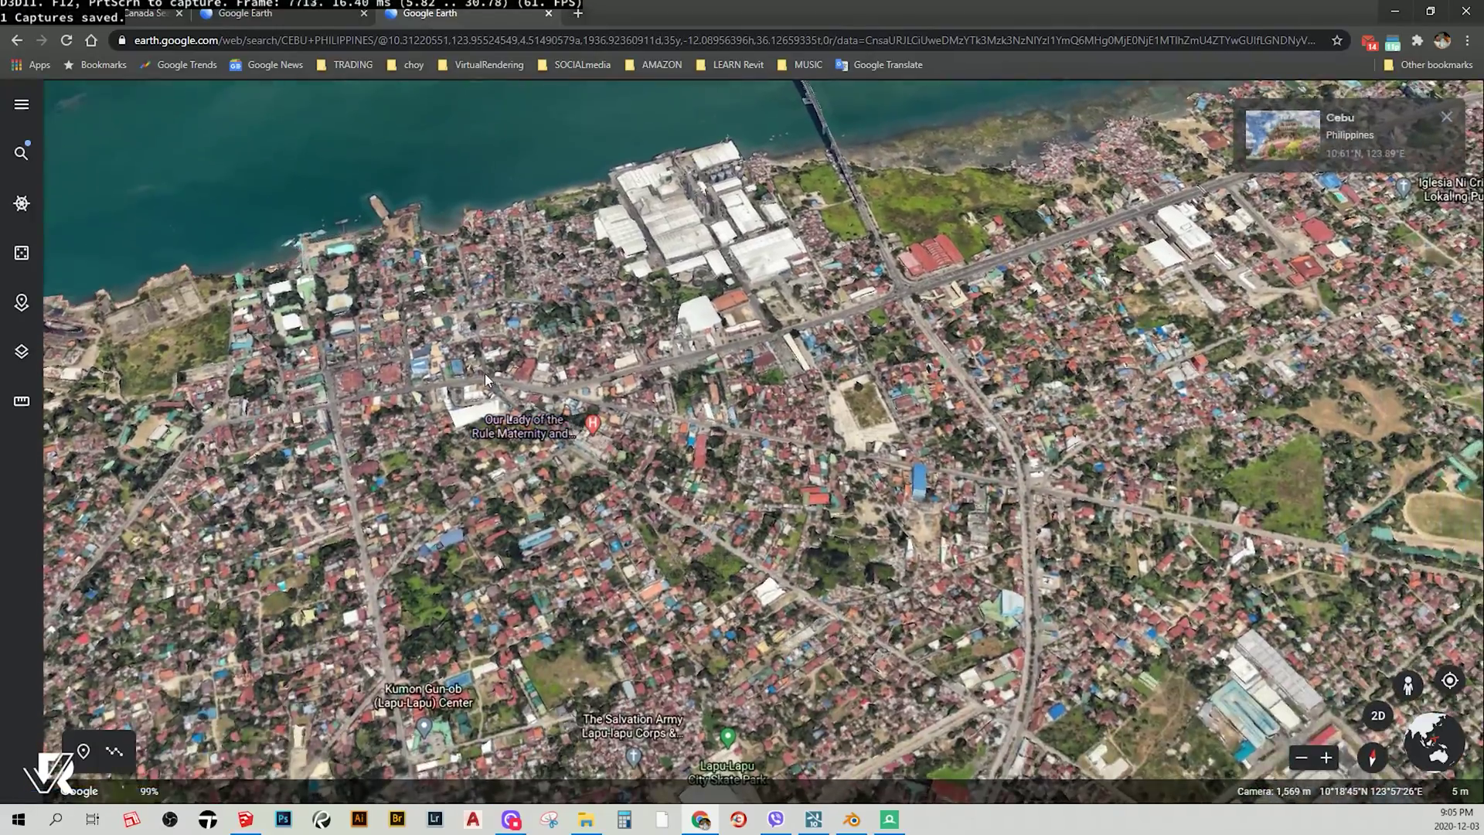
pyautogui.moveTo(890, 444); pyautogui.dragTo(552, 383)
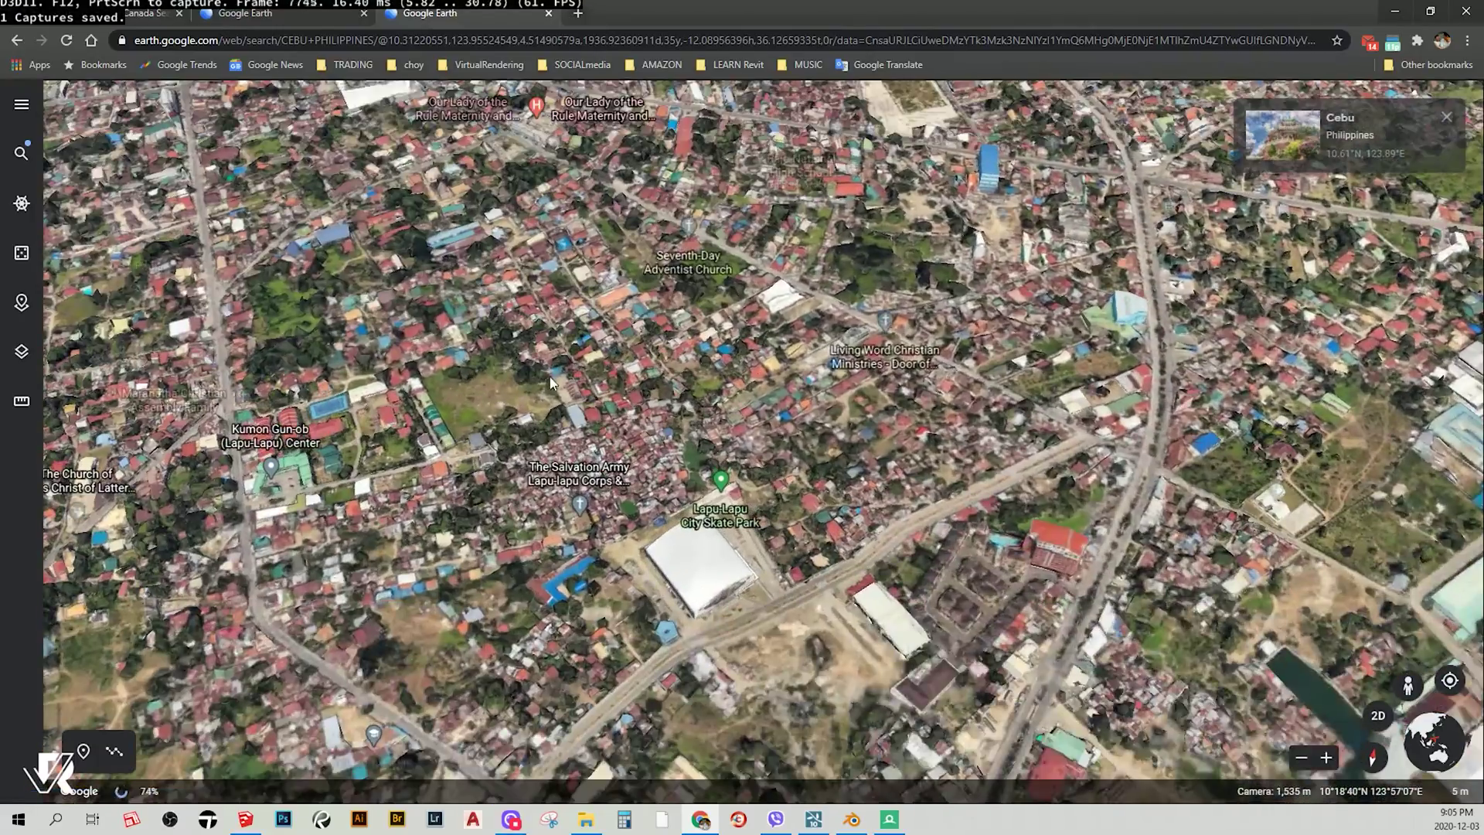
pyautogui.scroll(5, 635, 454)
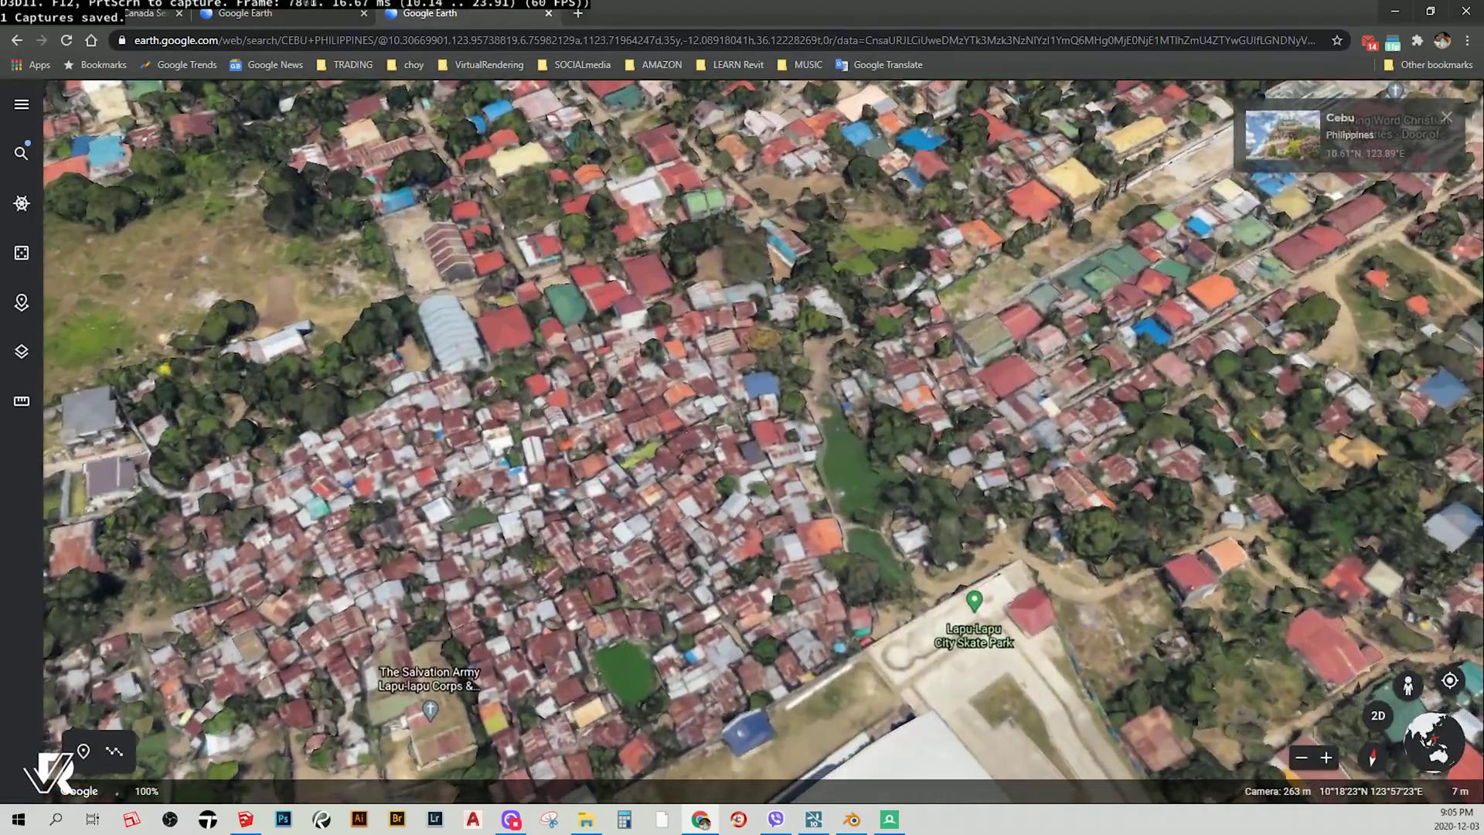
pyautogui.scroll(2, 827, 522)
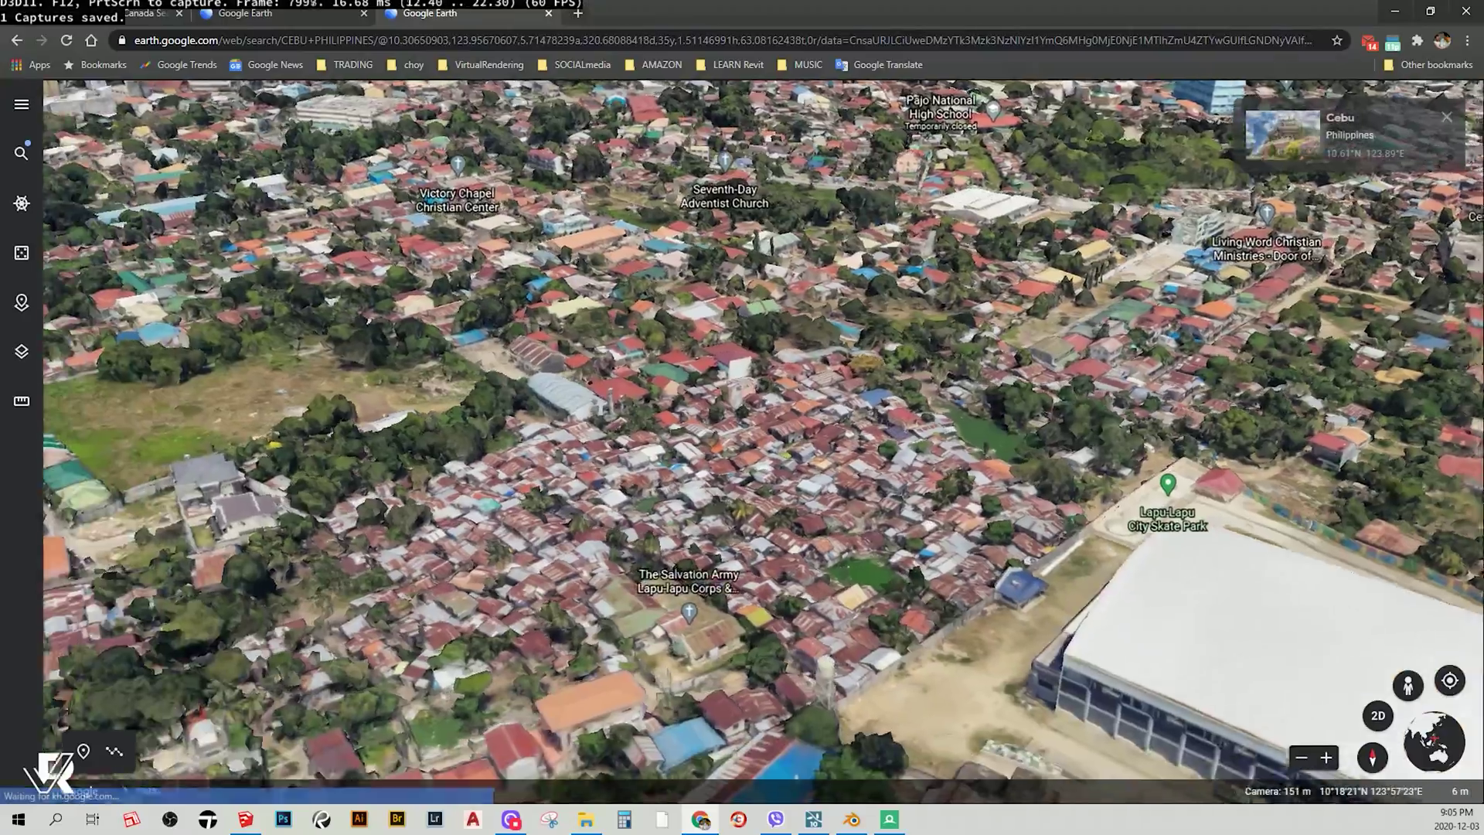
pyautogui.scroll(2, 827, 522)
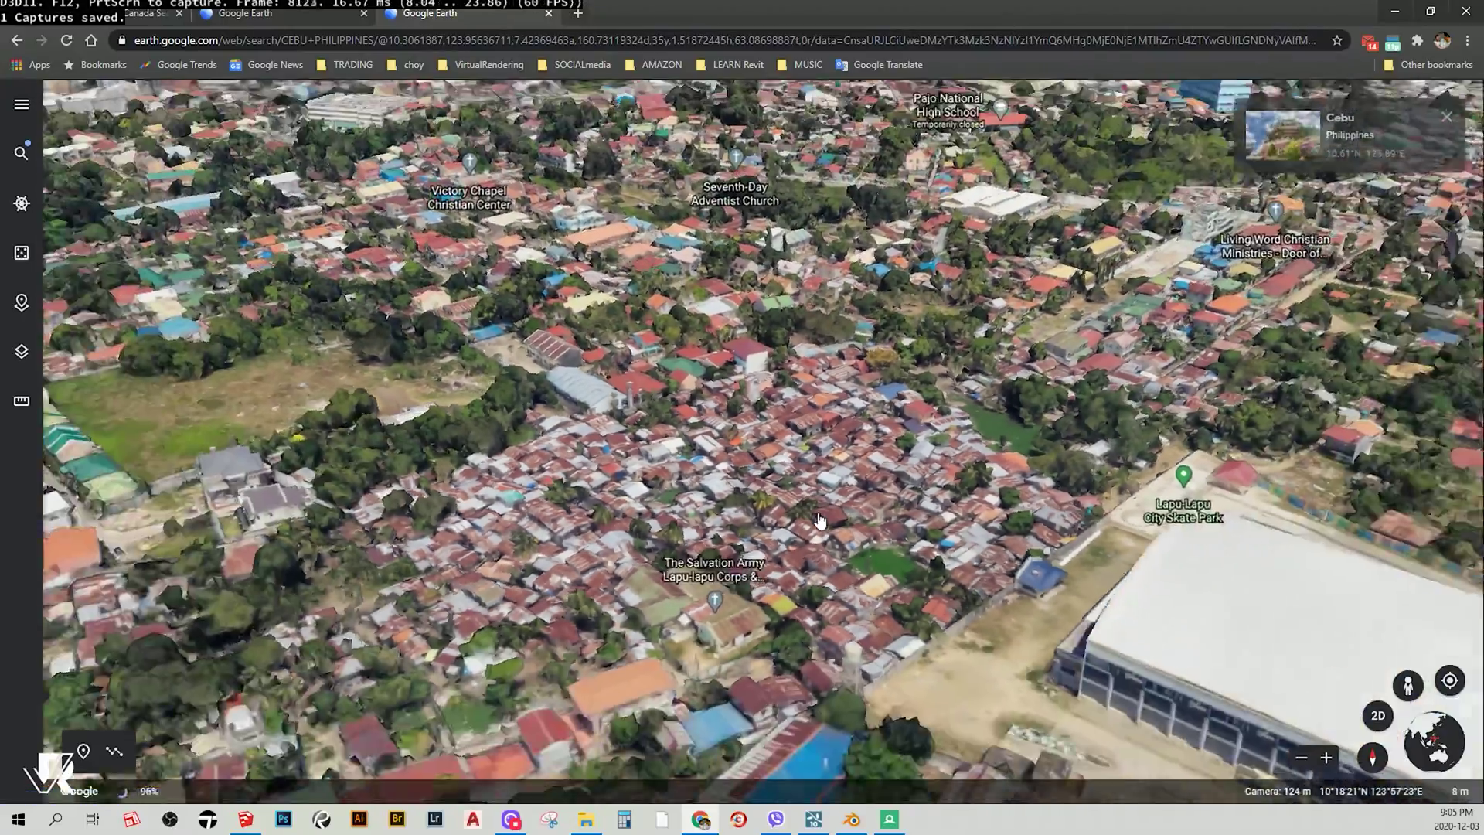
pyautogui.scroll(-5, 817, 522)
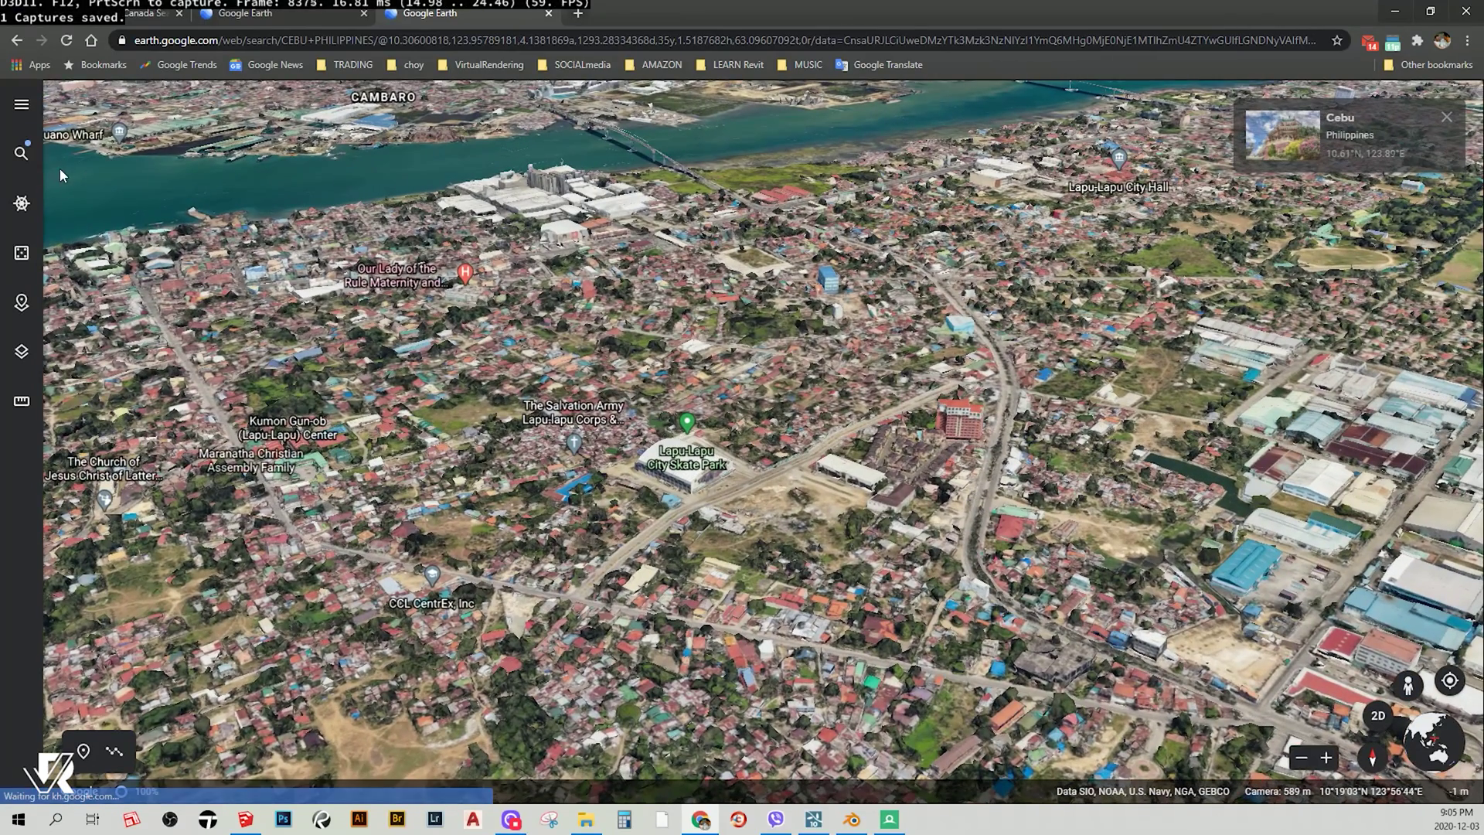
# Search for DAVAO and fly to downtown Davao City
pyautogui.click(20, 154)
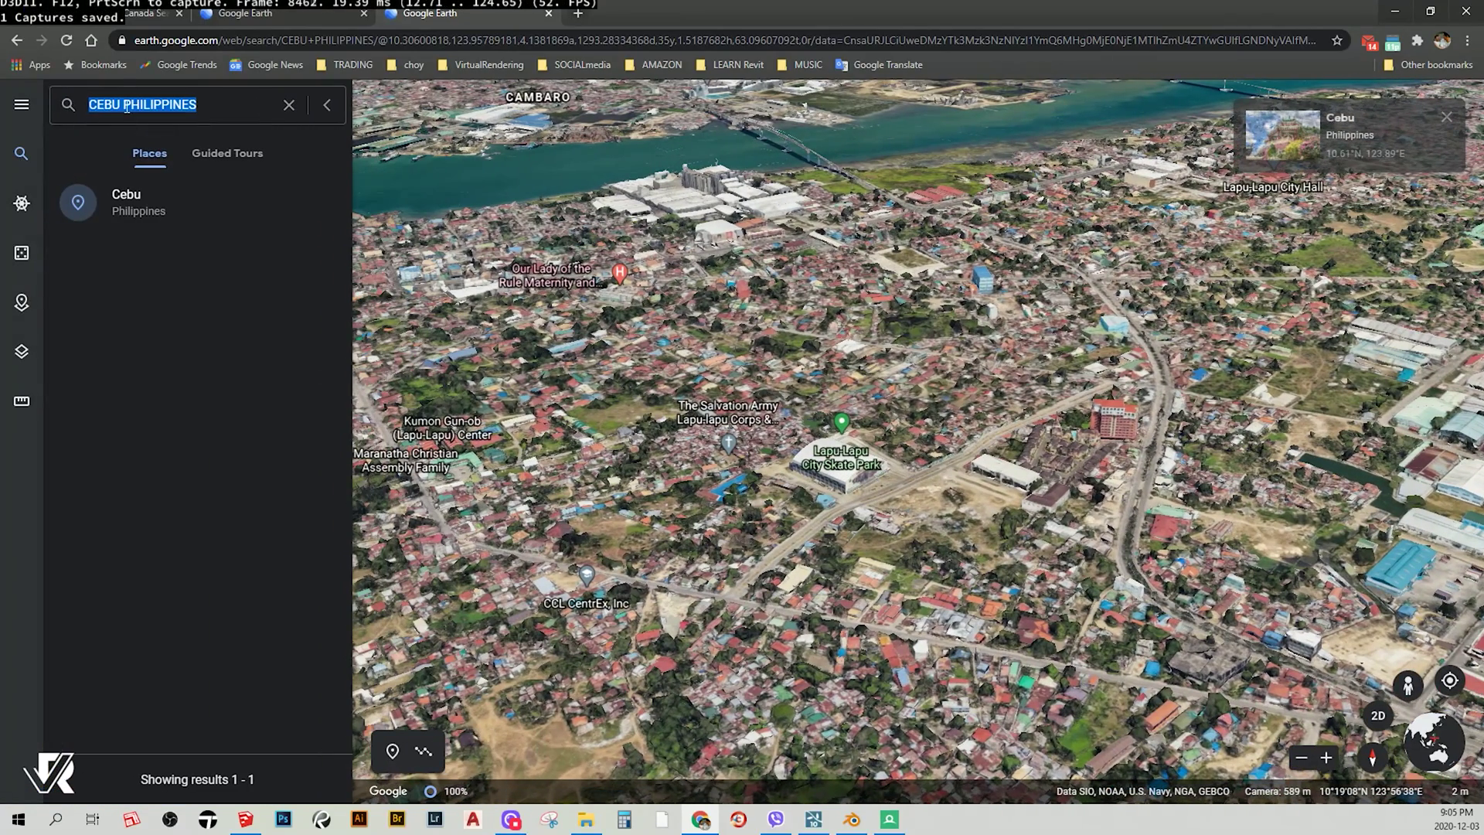
pyautogui.write('DA')
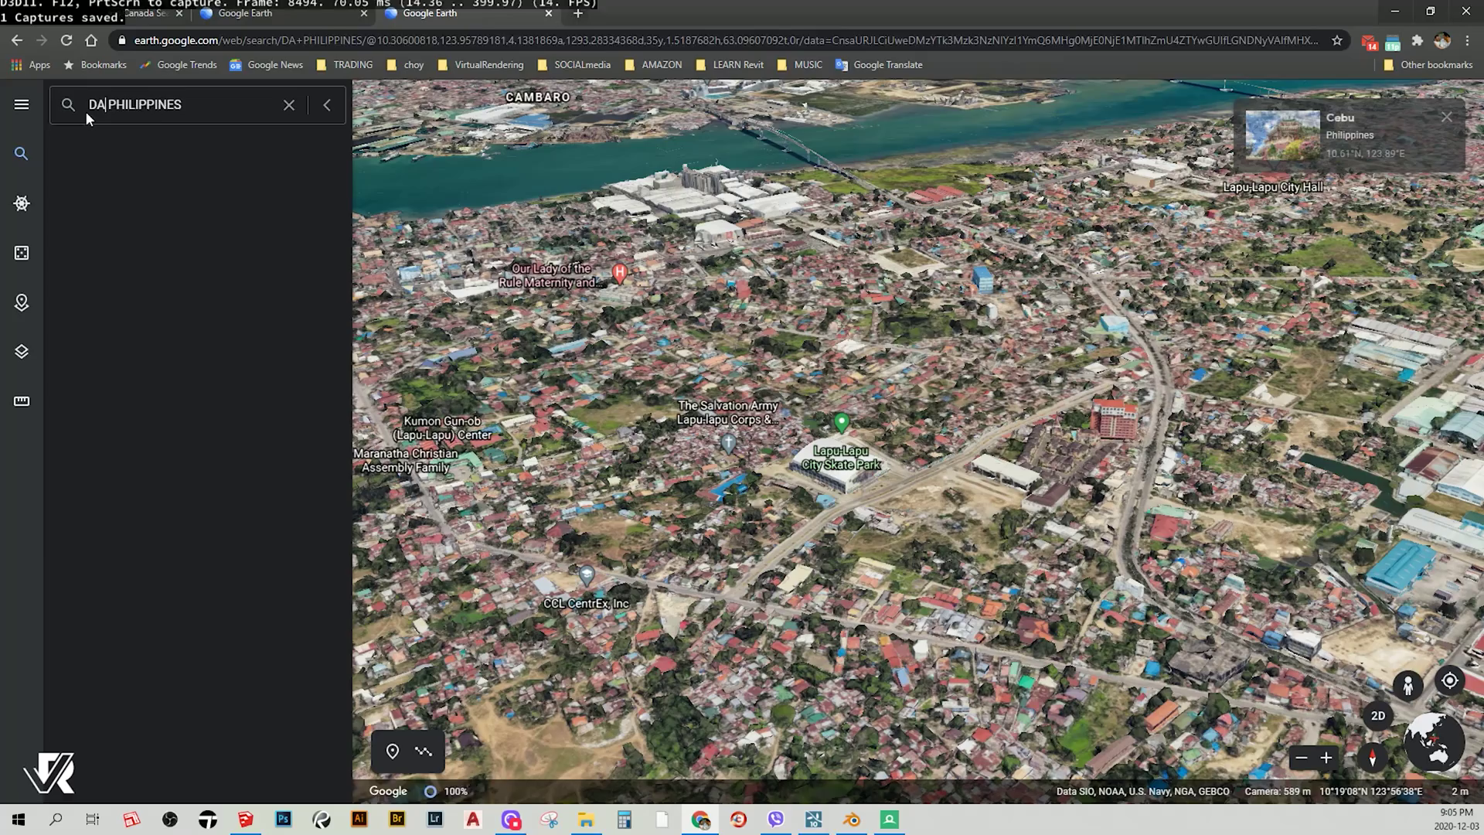
pyautogui.write('VAO')
pyautogui.press('Return')
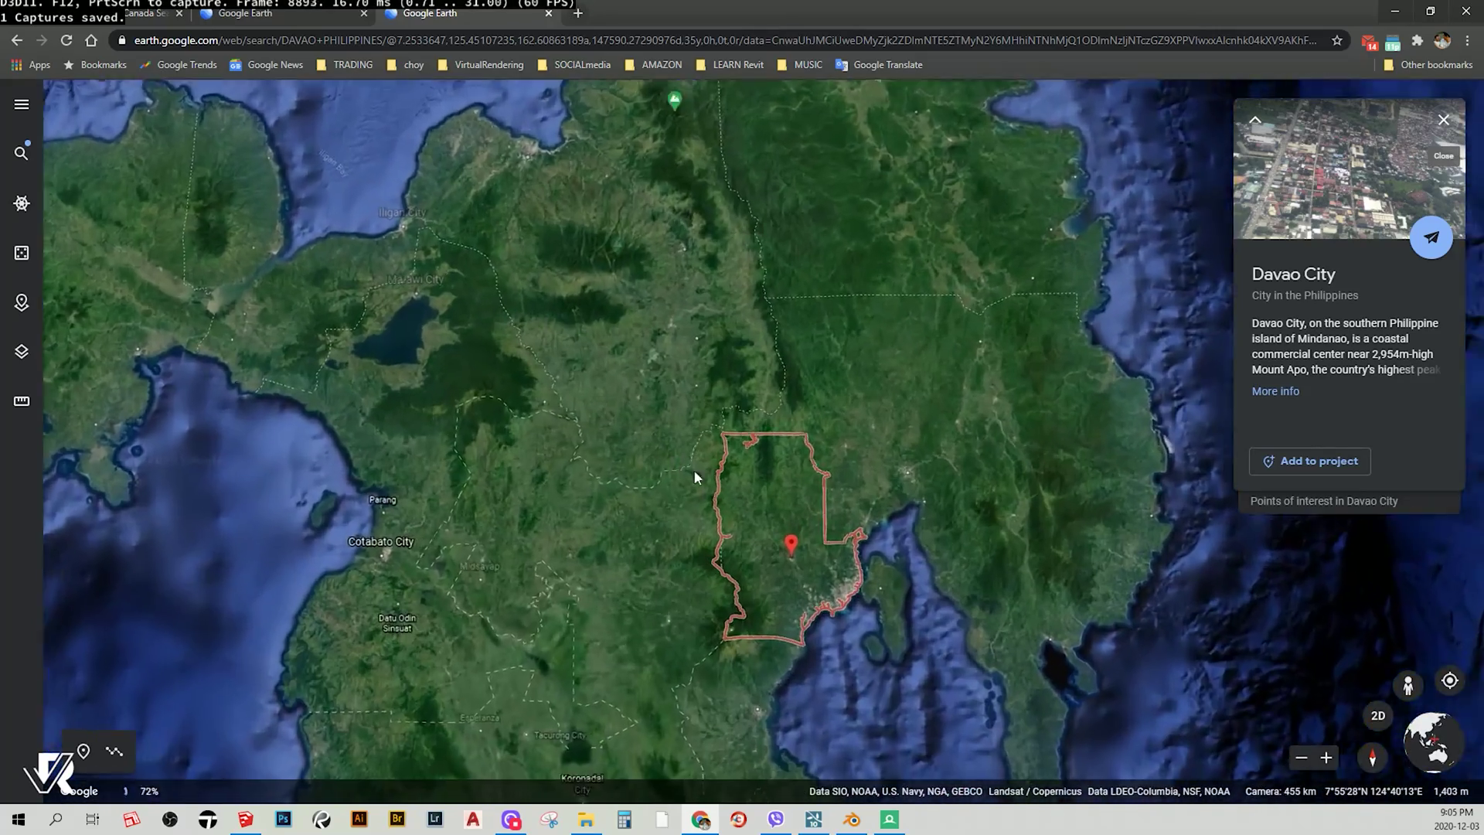
pyautogui.scroll(8, 905, 620)
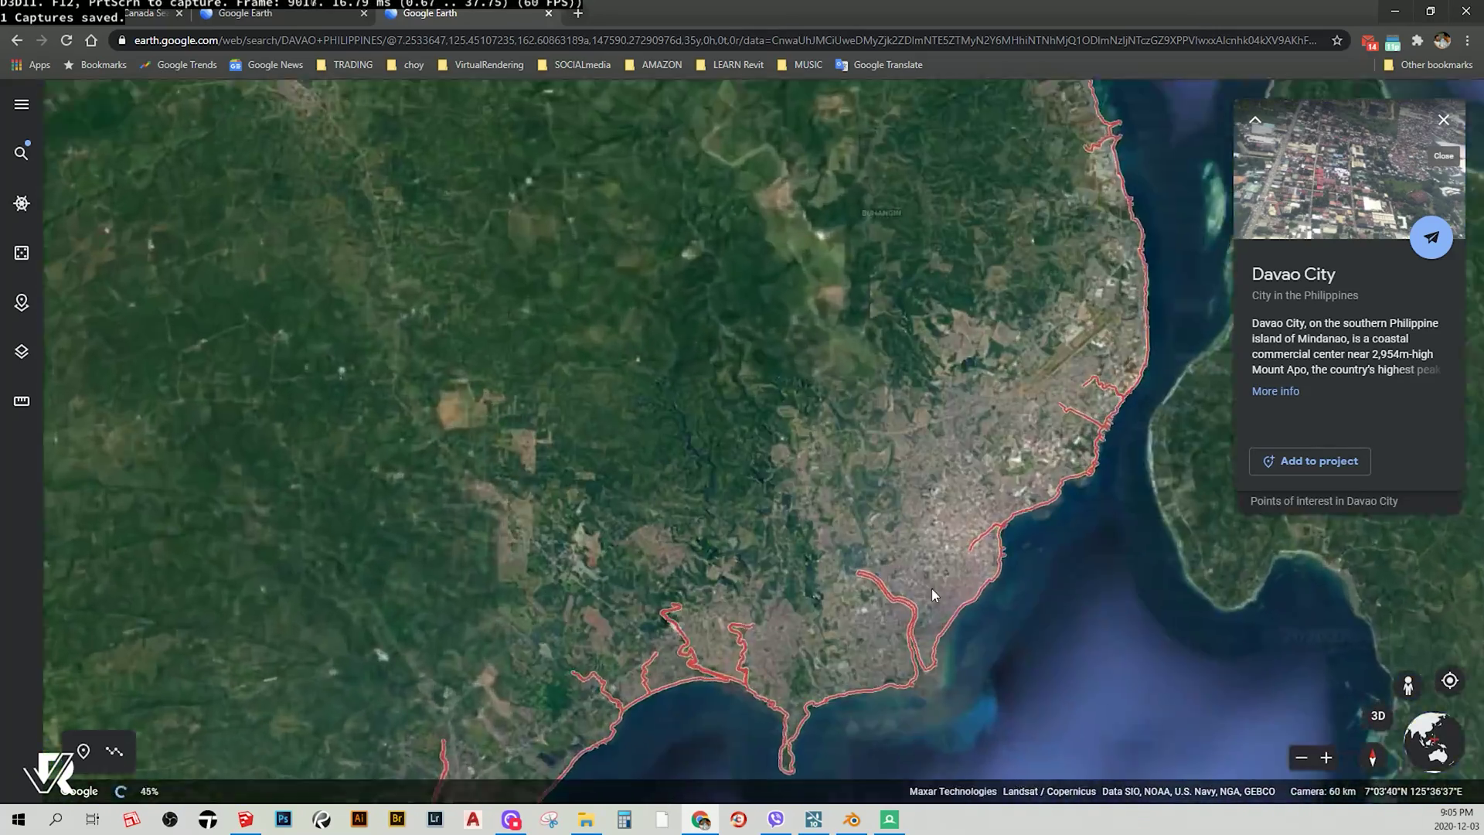
pyautogui.scroll(4, 962, 560)
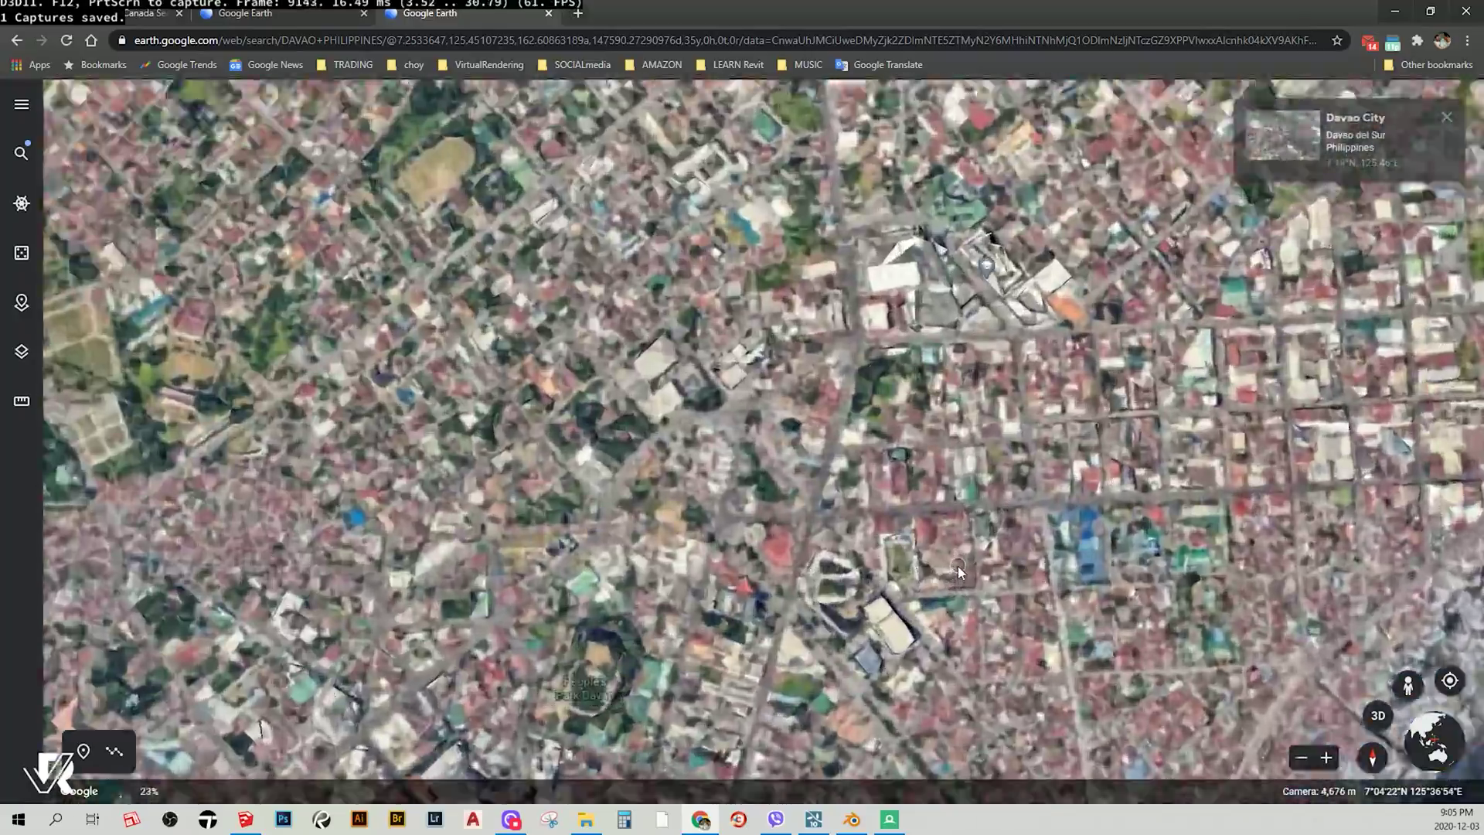
pyautogui.scroll(3, 907, 514)
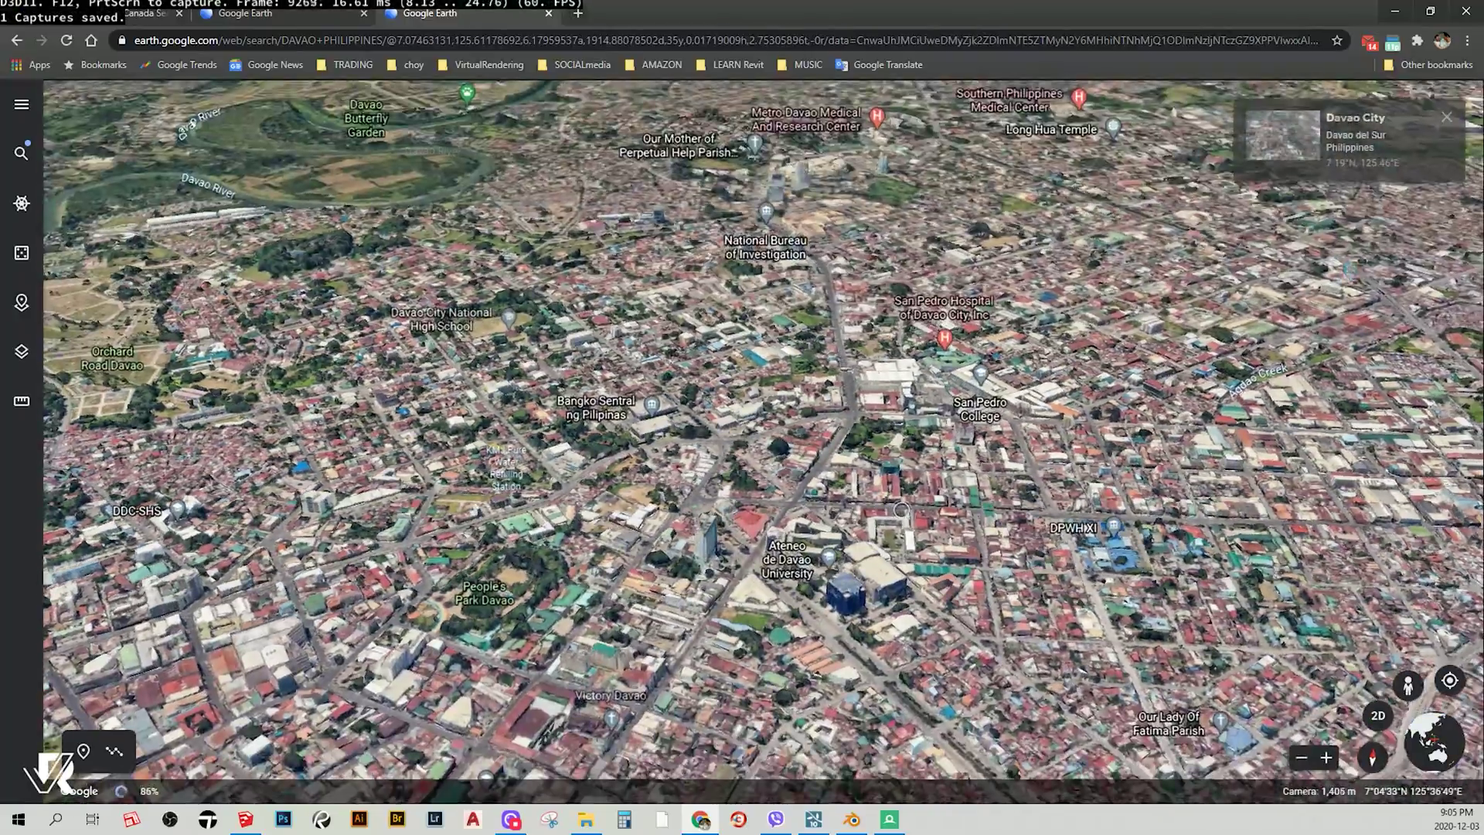
pyautogui.scroll(2, 779, 612)
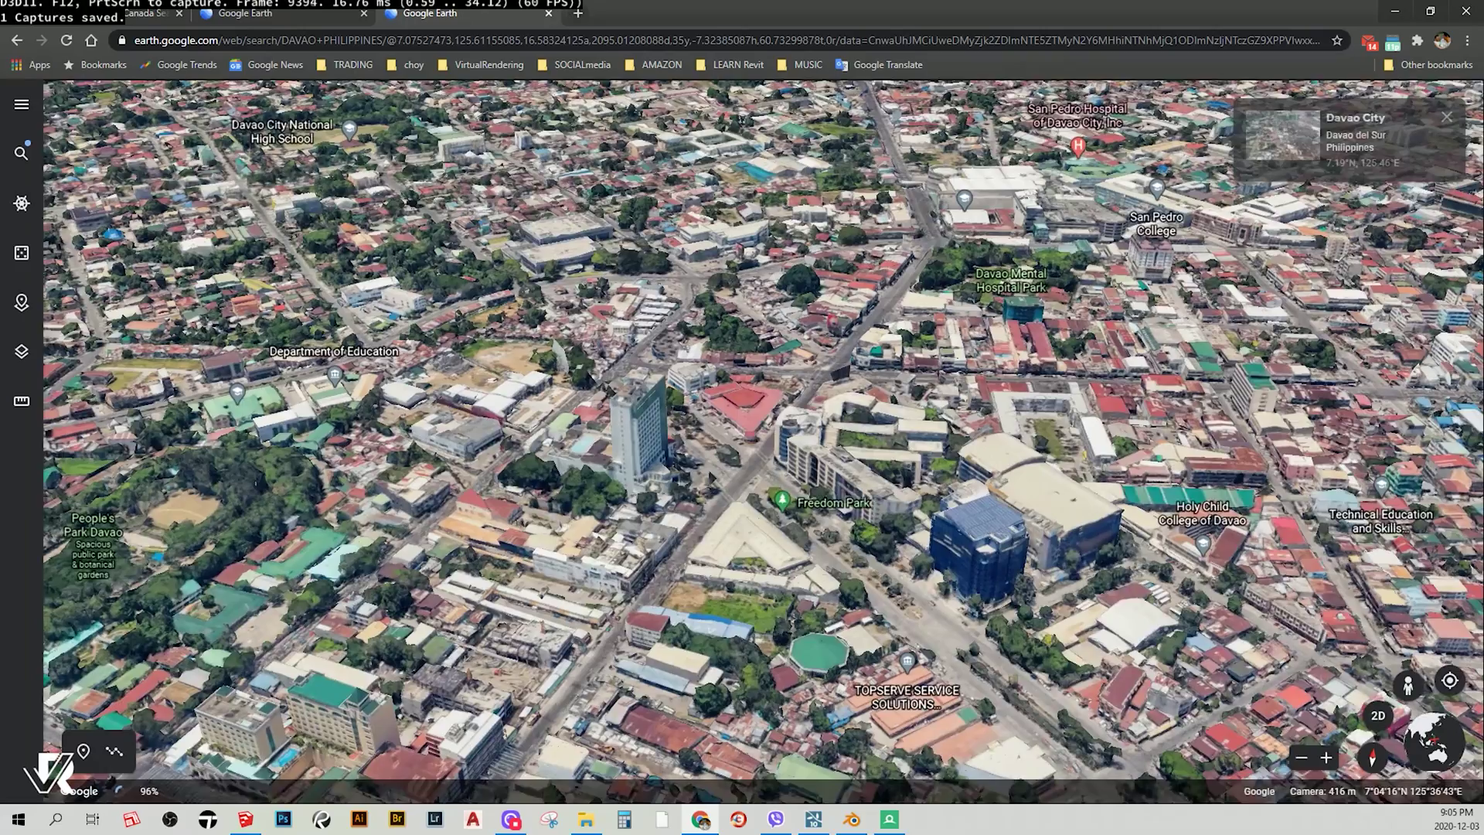
pyautogui.scroll(2, 687, 531)
pyautogui.scroll(2, 687, 531)
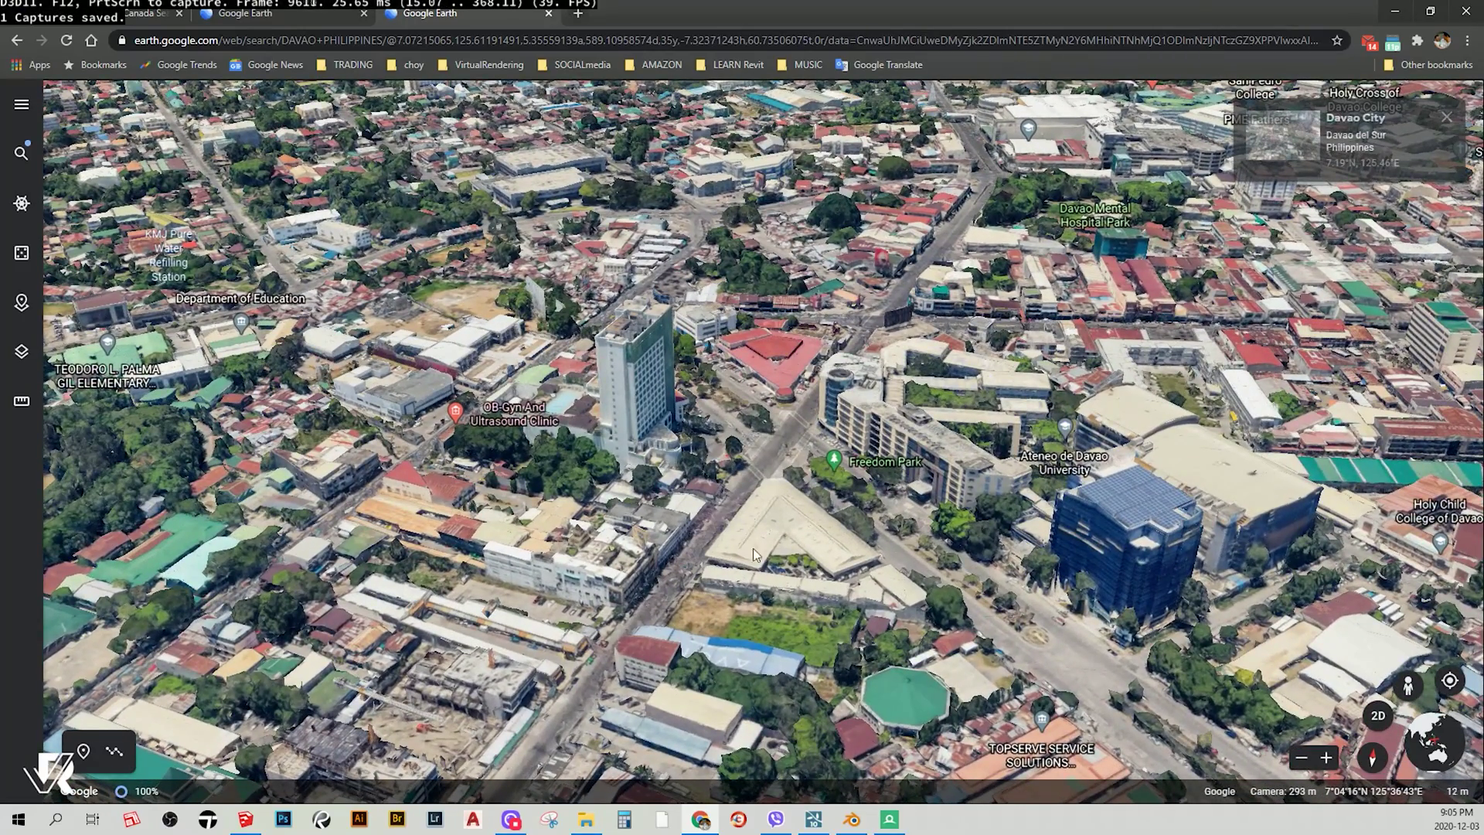
pyautogui.scroll(2, 763, 541)
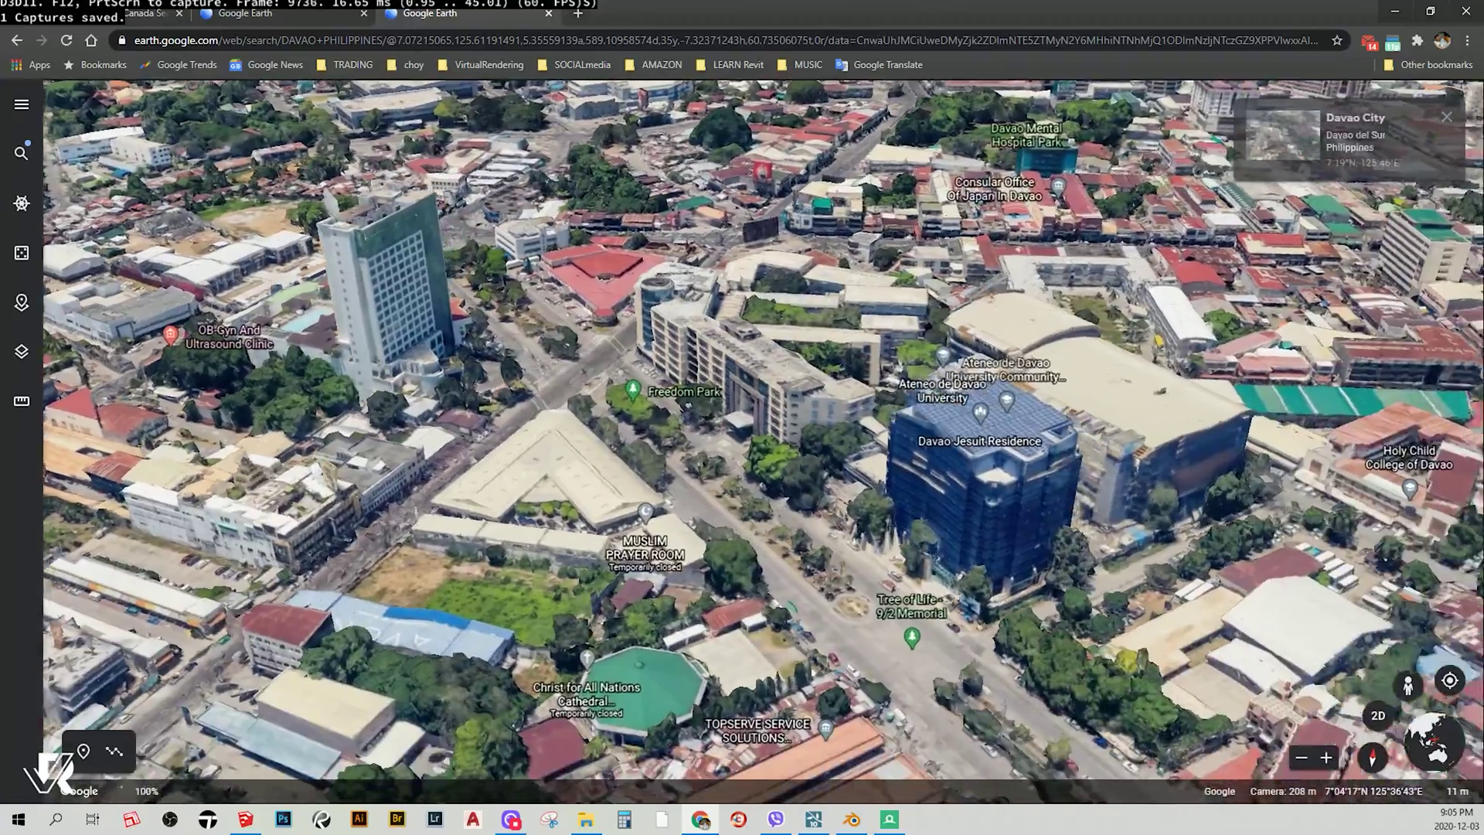
pyautogui.scroll(2, 734, 511)
pyautogui.scroll(2, 734, 511)
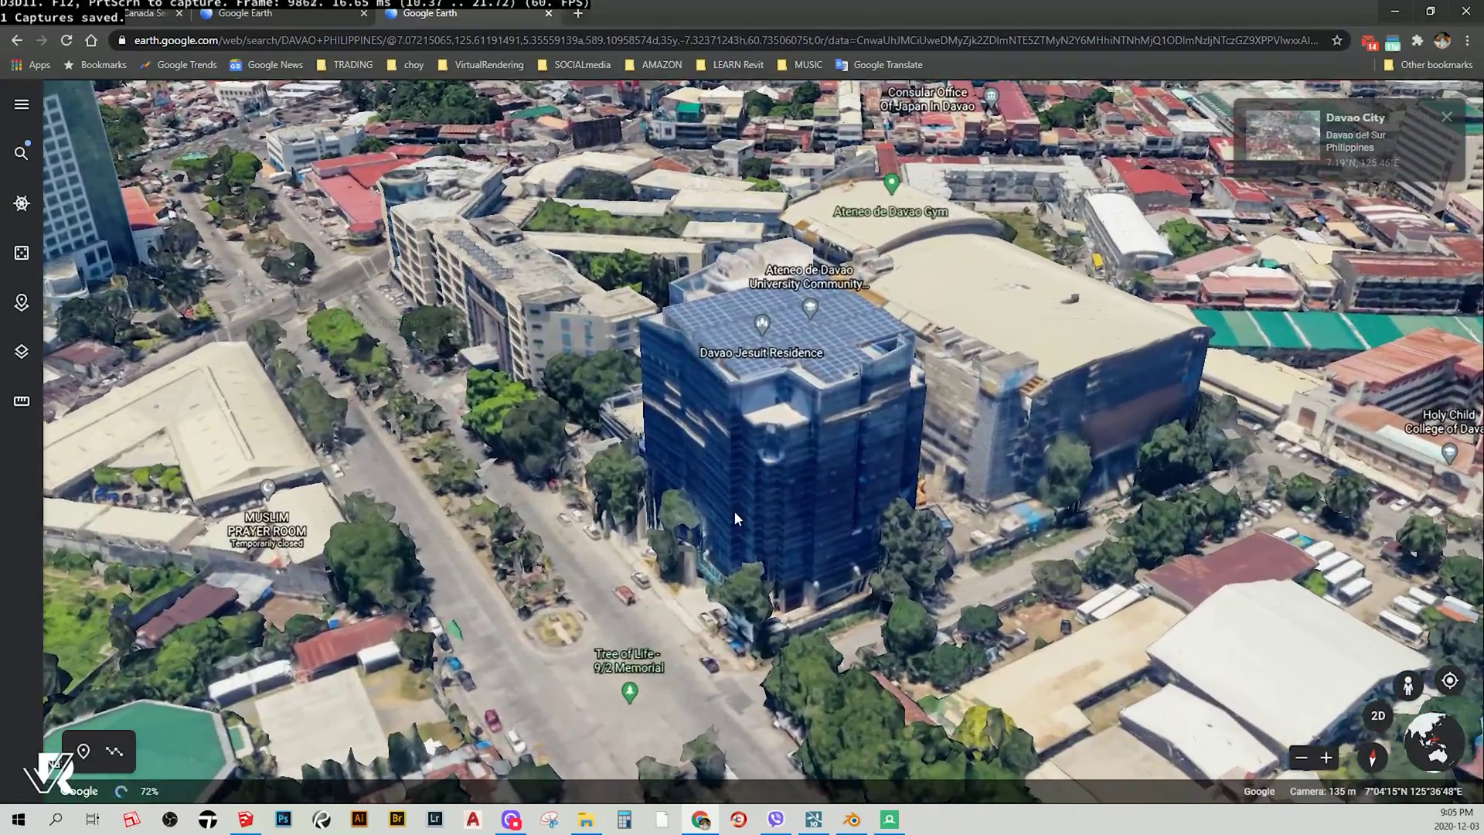
pyautogui.scroll(2, 733, 482)
pyautogui.scroll(2, 730, 484)
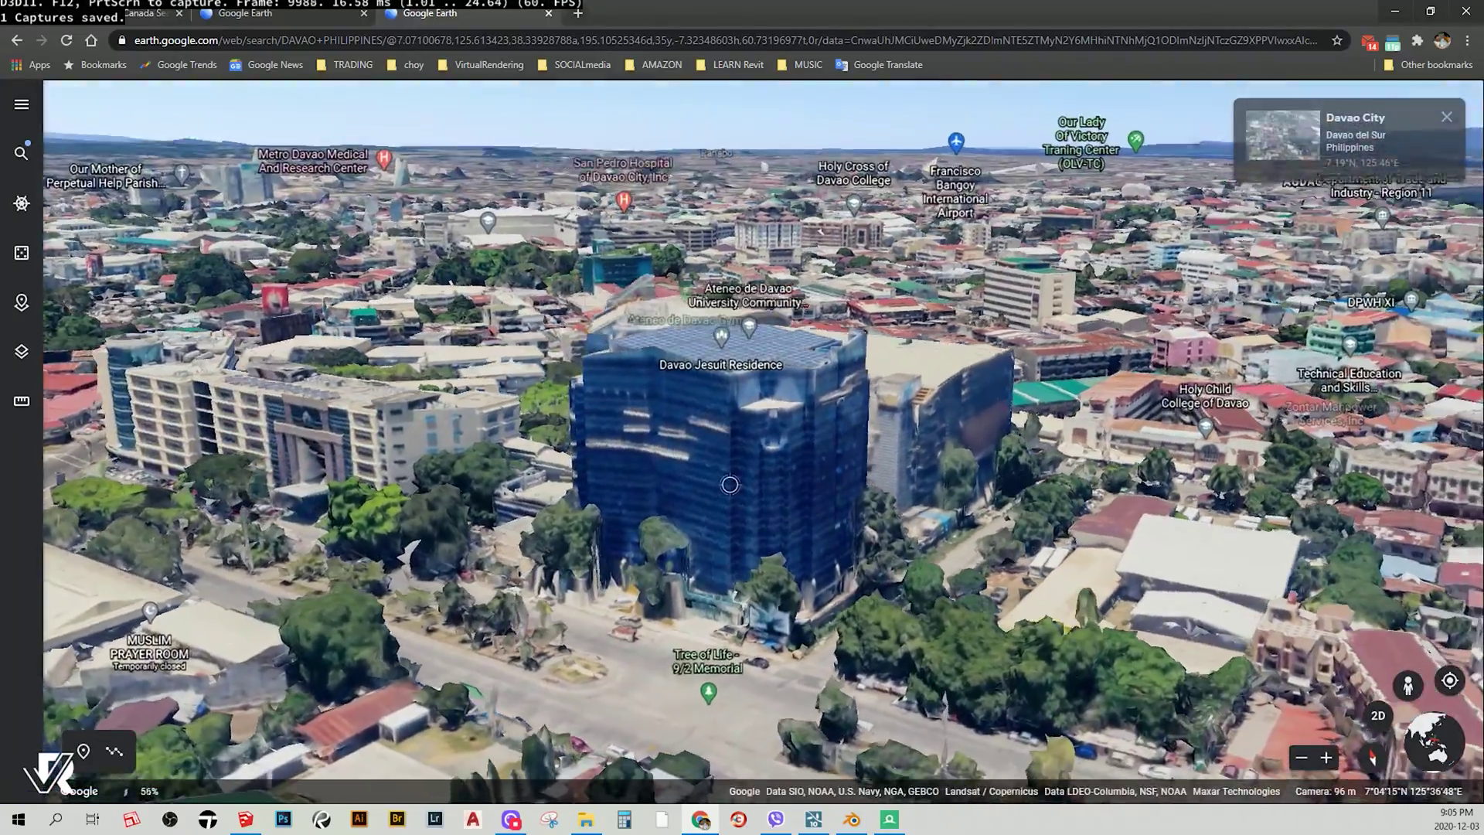
pyautogui.scroll(-3, 729, 485)
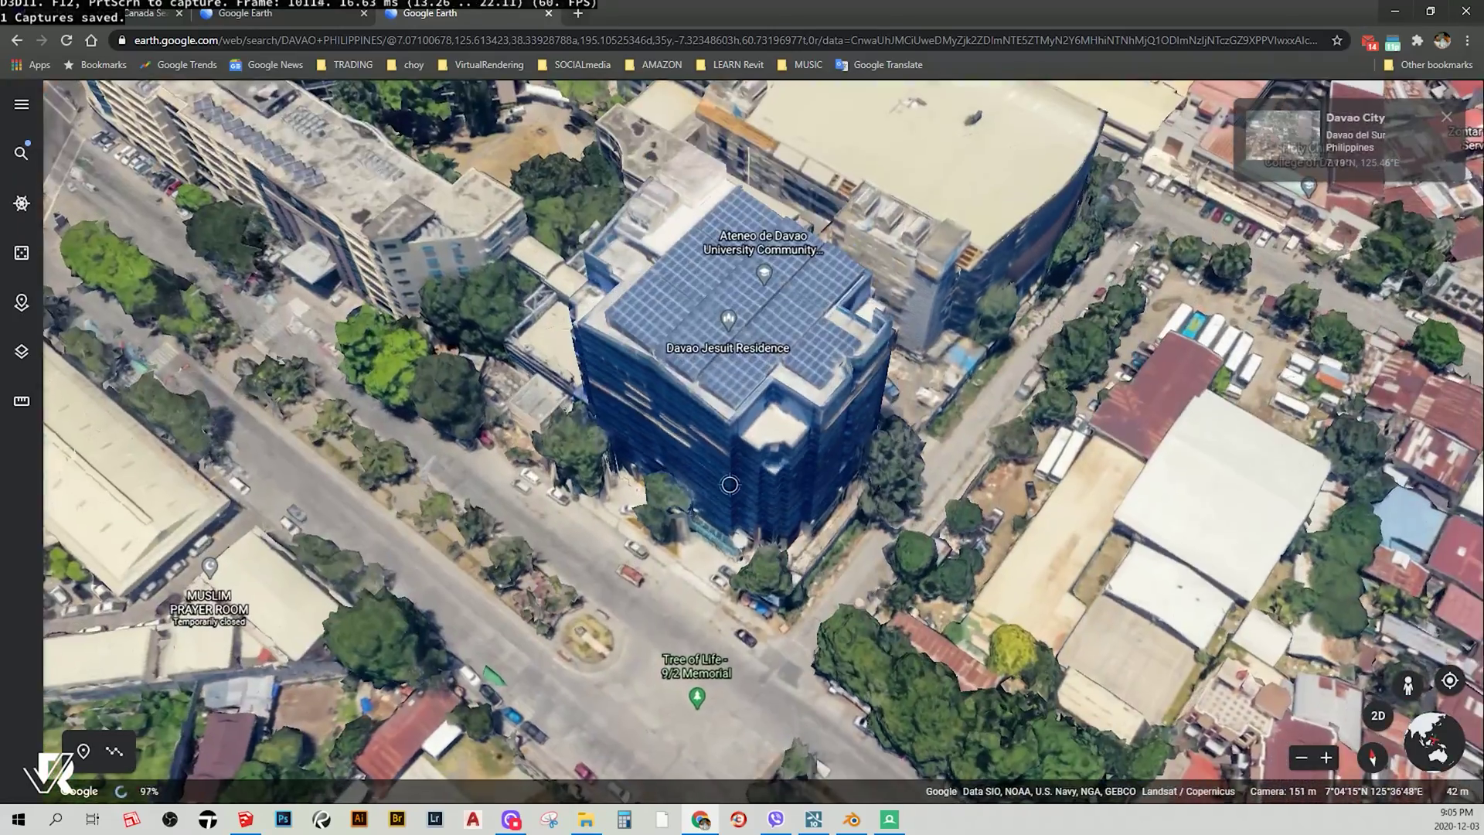